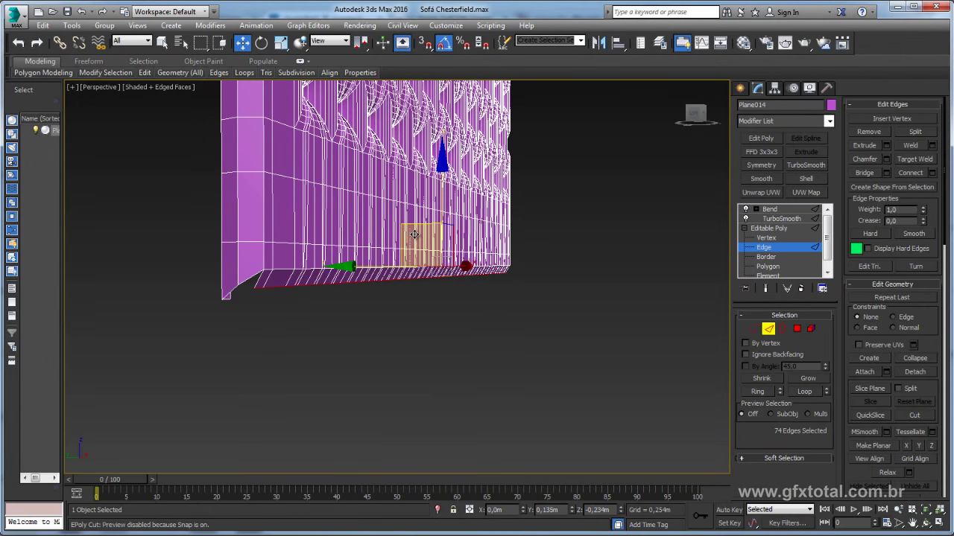
Step: At Vertex level, move the side panel's bottom corner vertex up and to the right
alt+middle_drag(391, 239, 395, 233)
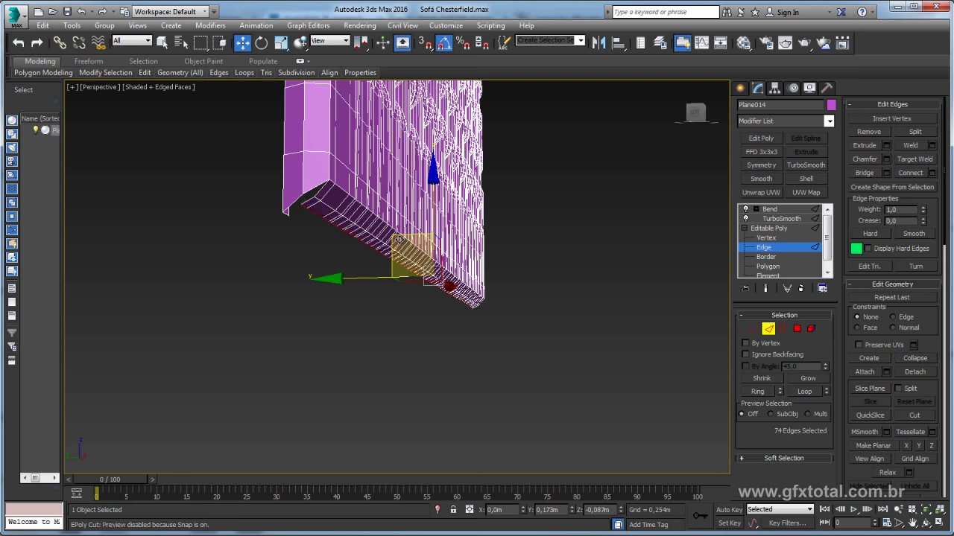
mouse_move(399, 239)
alt+middle_down()
mouse_move(207, 270)
mouse_move(392, 272)
alt+middle_up()
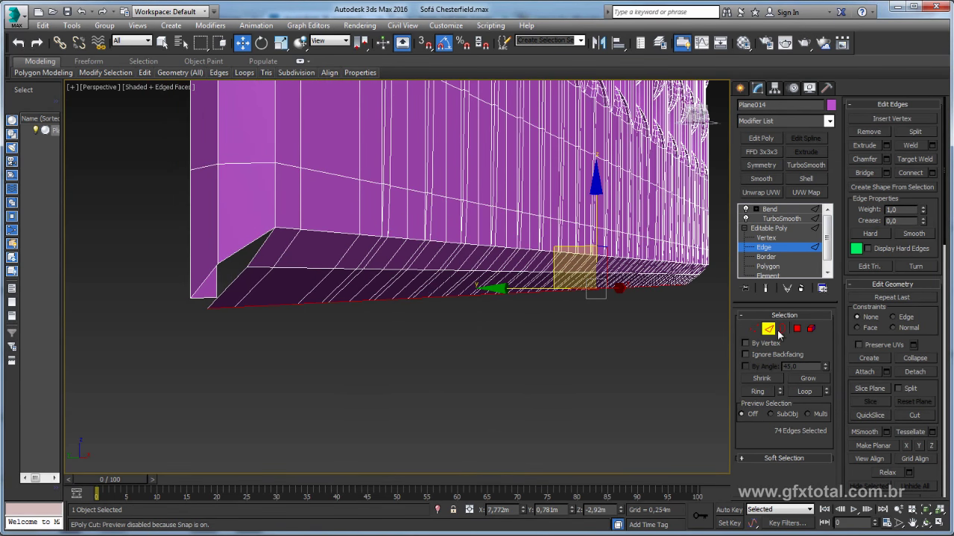
click(914, 159)
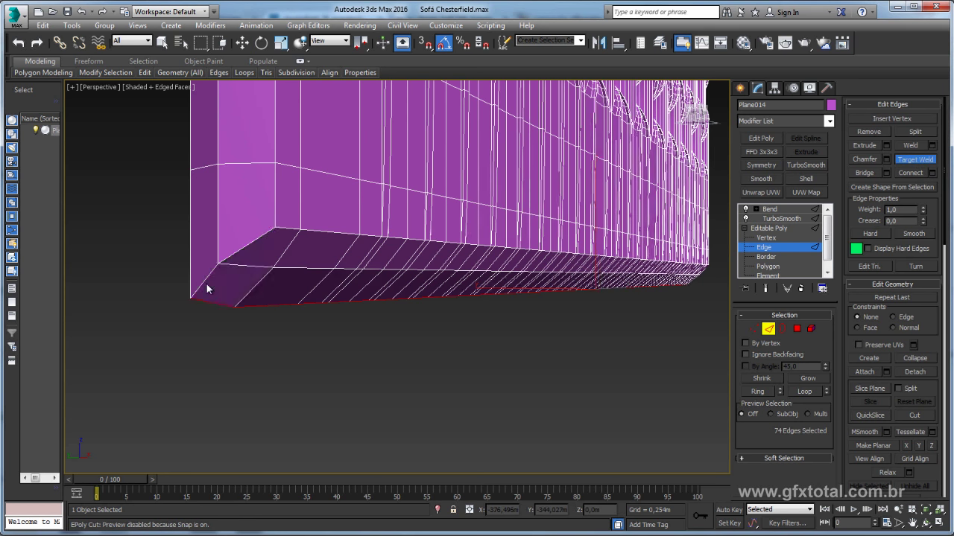
alt+middle_drag(207, 284, 224, 283)
mouse_move(287, 278)
alt+middle_down()
mouse_move(290, 298)
mouse_move(415, 268)
alt+middle_up()
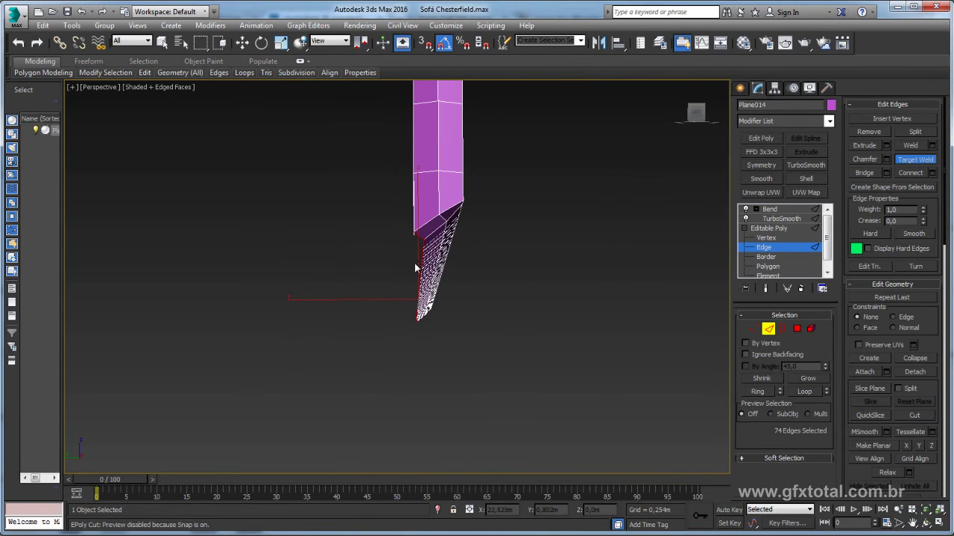
mouse_move(417, 235)
alt+middle_down()
mouse_move(286, 269)
mouse_move(425, 252)
mouse_move(469, 260)
alt+middle_up()
key(w)
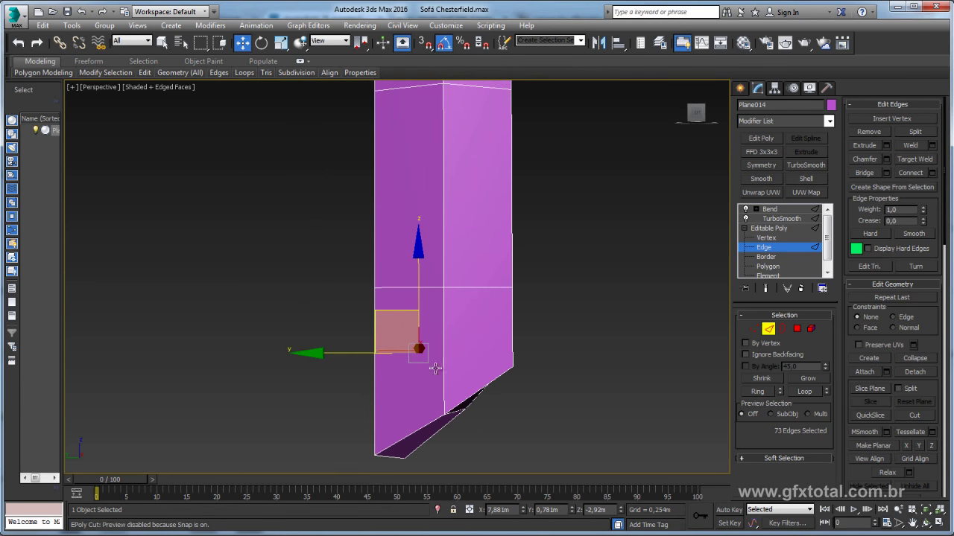
click(753, 330)
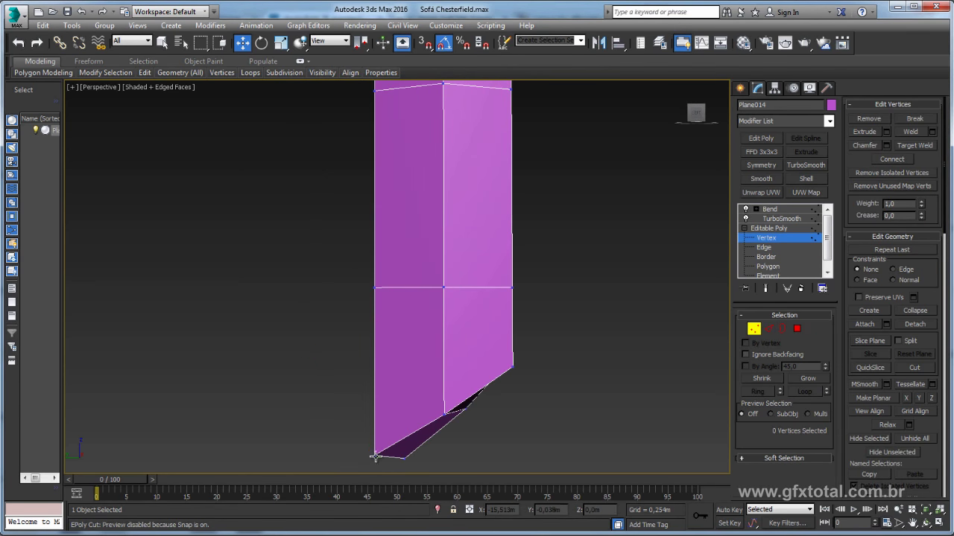
click(373, 456)
middle_drag(362, 454, 331, 332)
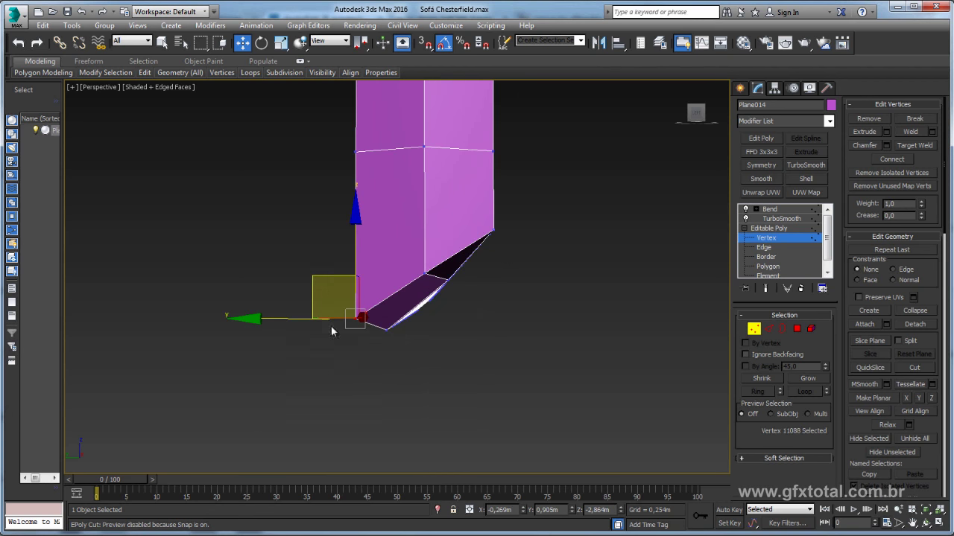
drag(319, 279, 345, 242)
mouse_move(345, 242)
alt+middle_down()
mouse_move(415, 277)
mouse_move(419, 246)
mouse_move(447, 263)
mouse_move(524, 268)
alt+middle_up()
Step: Target Weld the stray bottom vertex onto its neighbour, then return to the Bend modifier
click(331, 307)
click(767, 329)
key(z)
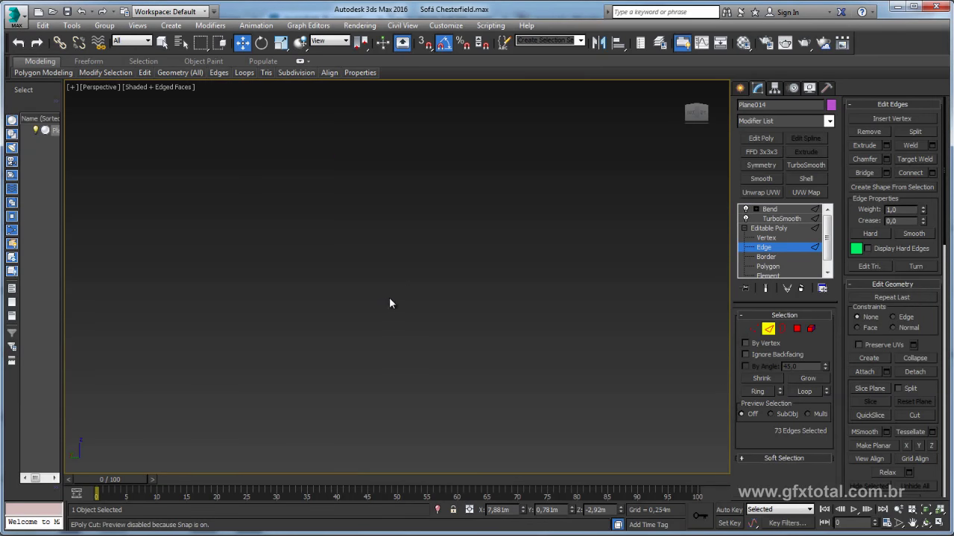
mouse_move(339, 325)
alt+middle_down()
mouse_move(301, 321)
mouse_move(359, 246)
mouse_move(442, 298)
mouse_move(600, 204)
mouse_move(573, 244)
alt+middle_up()
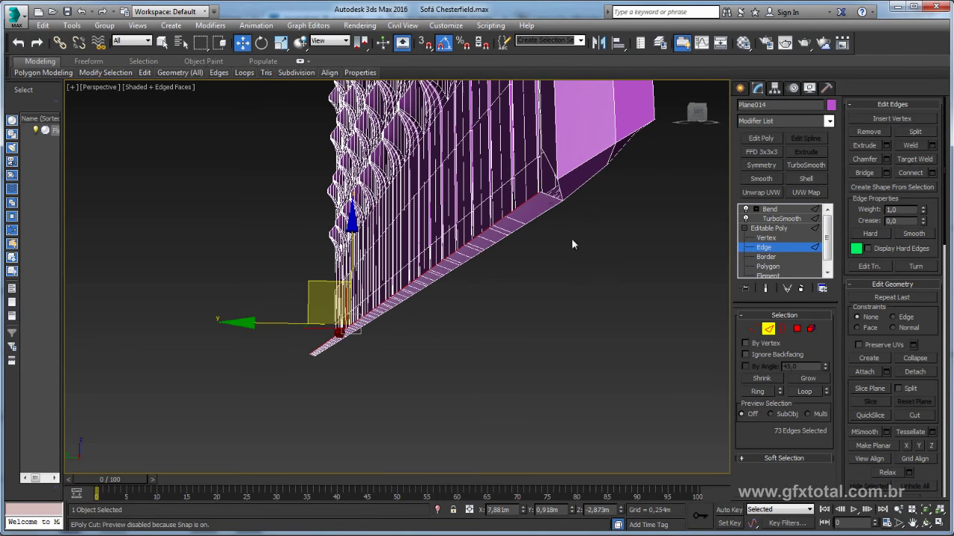
click(753, 329)
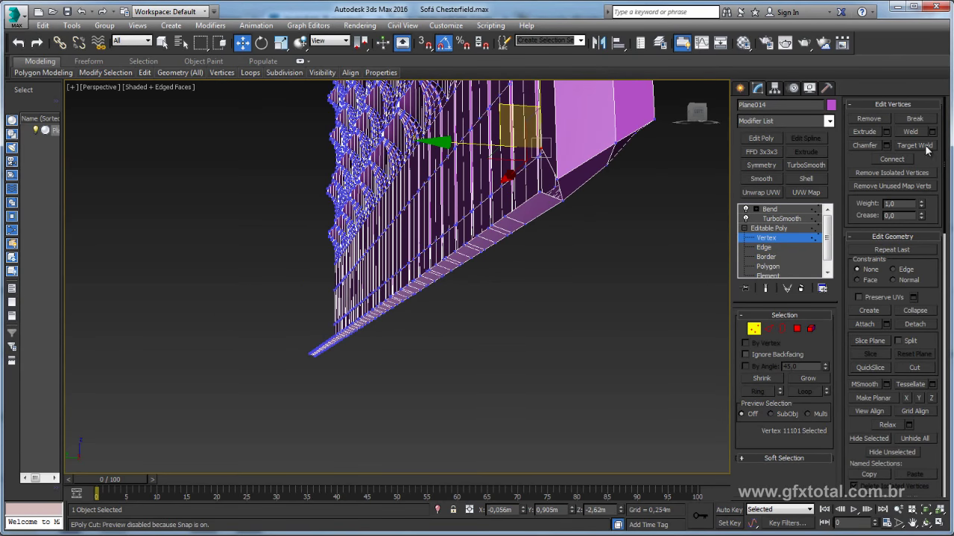
click(915, 145)
click(557, 179)
alt+middle_drag(557, 179, 579, 209)
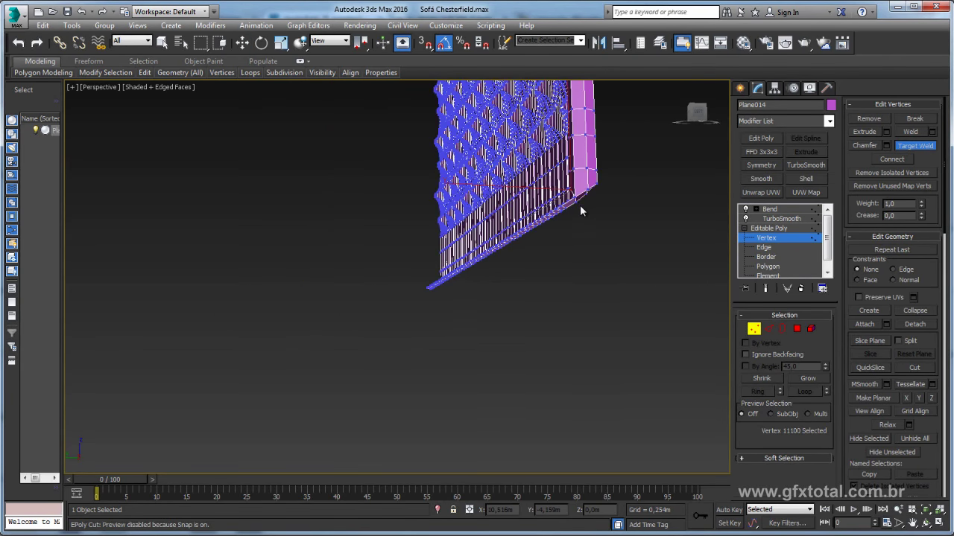
key(w)
click(768, 228)
click(770, 209)
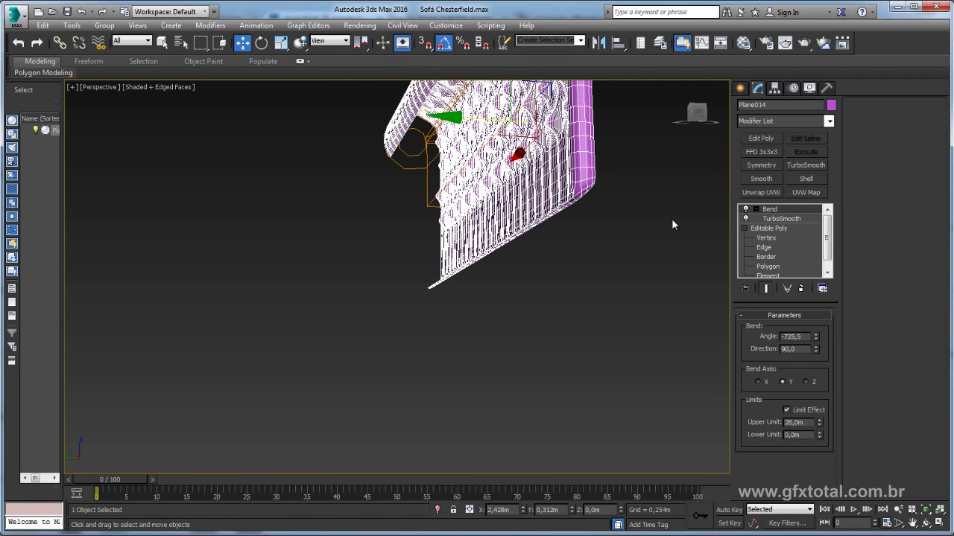
Step: Select the curled arm and scale up the Bend modifier's gizmo
mouse_move(673, 222)
alt+middle_down()
mouse_move(611, 245)
mouse_move(442, 374)
mouse_move(484, 366)
alt+middle_up()
click(529, 301)
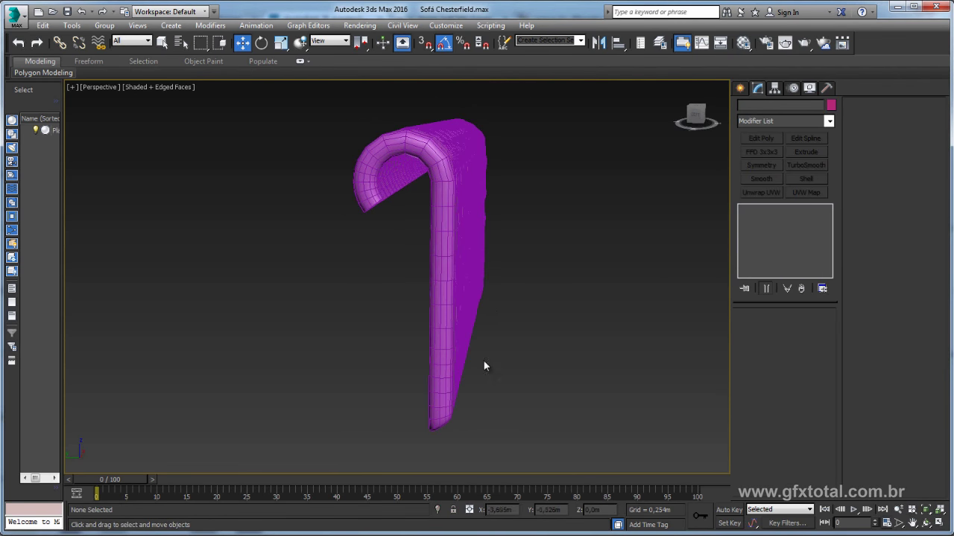
alt+middle_drag(433, 224, 488, 228)
click(469, 208)
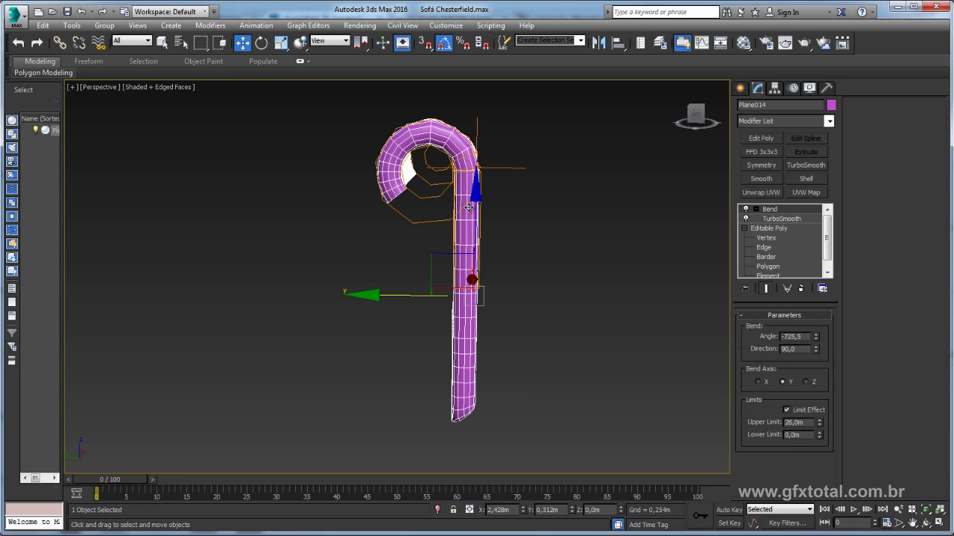
click(755, 209)
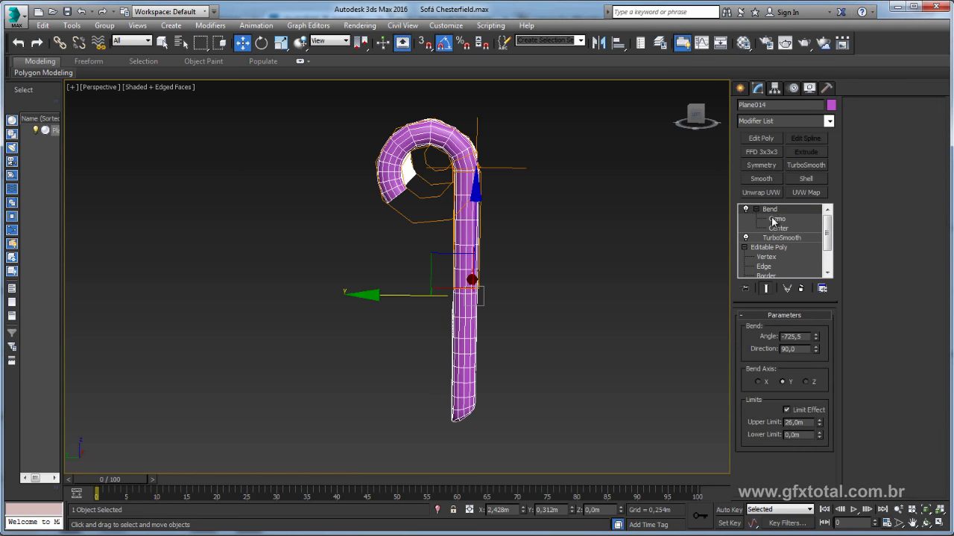
alt+middle_drag(474, 153, 568, 209)
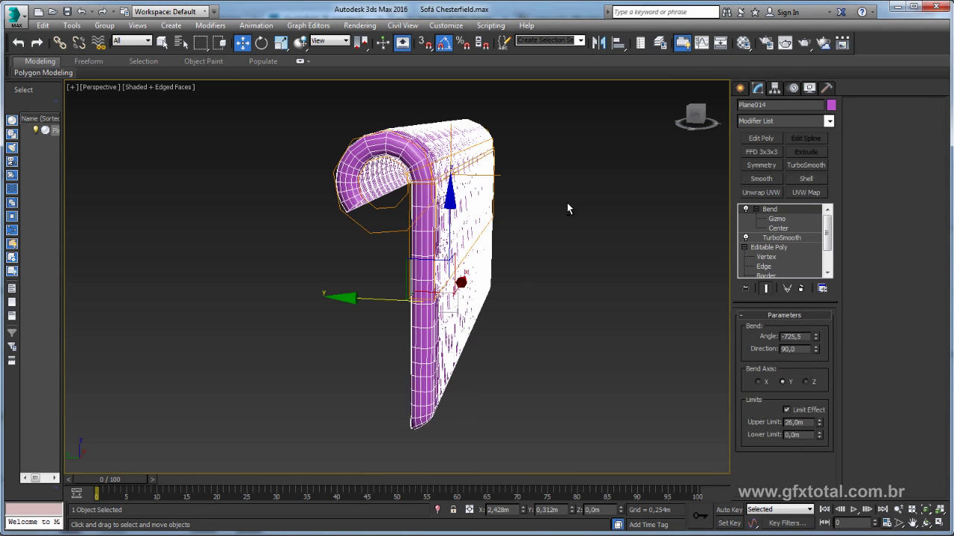
click(776, 219)
key(e)
key(r)
mouse_move(463, 159)
mouse_down()
mouse_move(467, 135)
mouse_move(431, 172)
mouse_up()
key(w)
Step: Set the Bend Angle to -774 for a tighter curl, then return to Edge level
drag(815, 336, 813, 377)
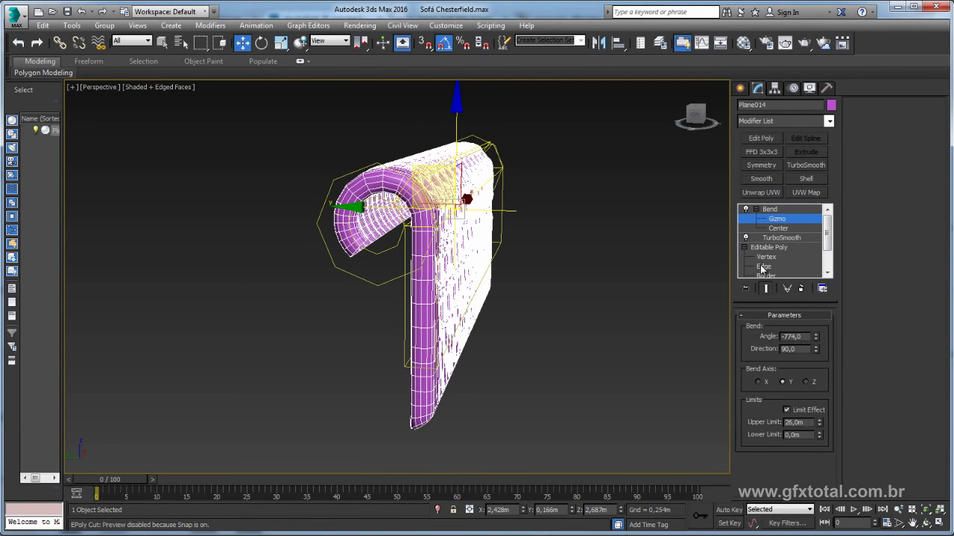
alt+middle_drag(384, 268, 370, 240)
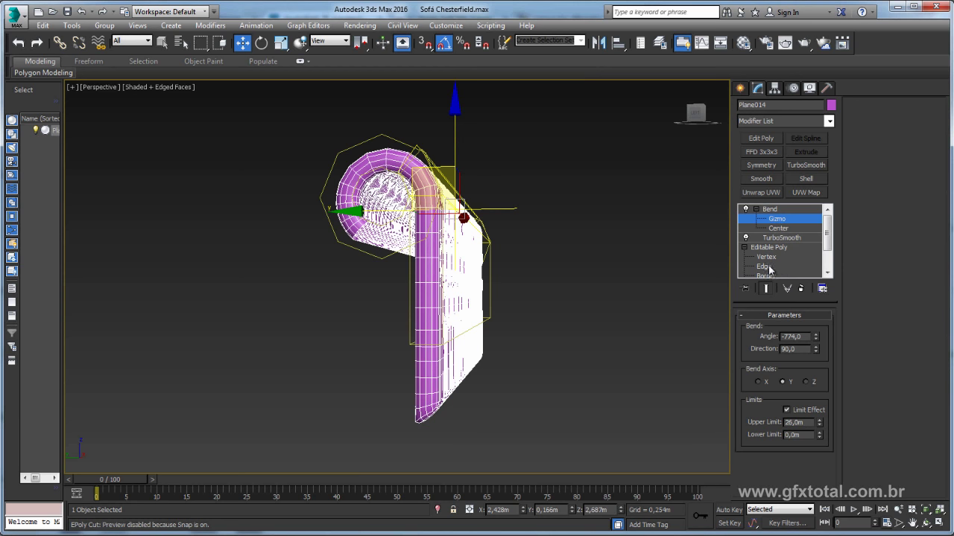
alt+middle_drag(359, 263, 348, 229)
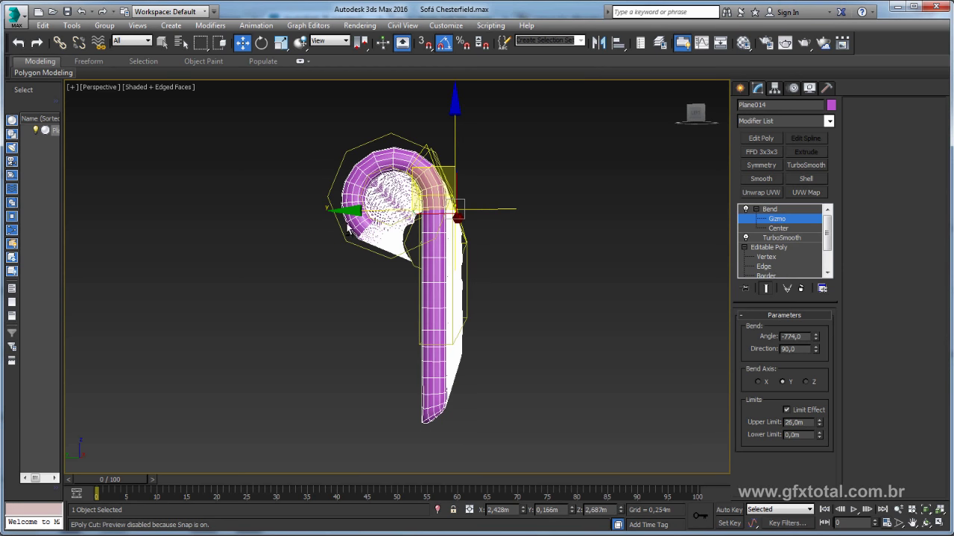
click(765, 268)
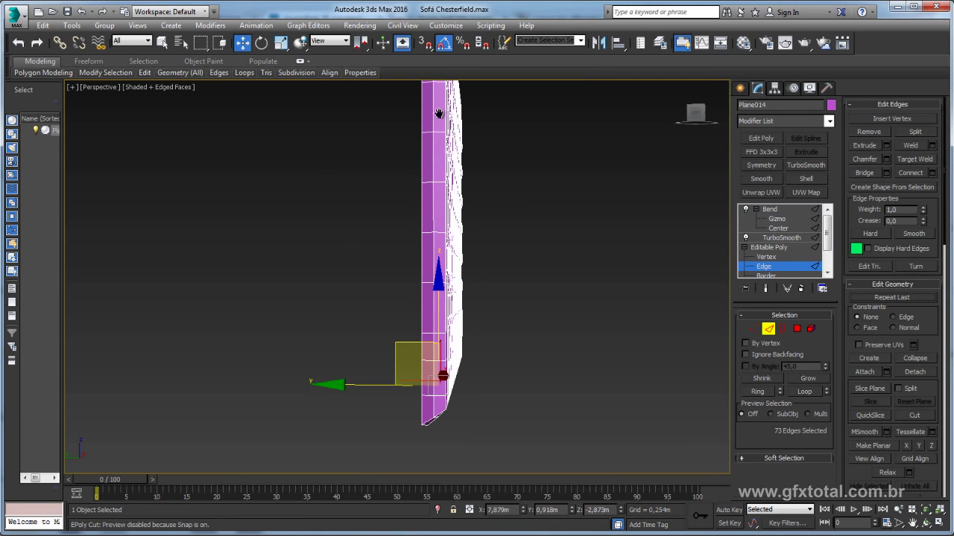
Step: Select the panel's top edge row and move it so the top slopes
mouse_move(439, 113)
alt+middle_down()
mouse_move(464, 201)
mouse_move(419, 261)
mouse_move(456, 209)
mouse_move(551, 158)
alt+middle_up()
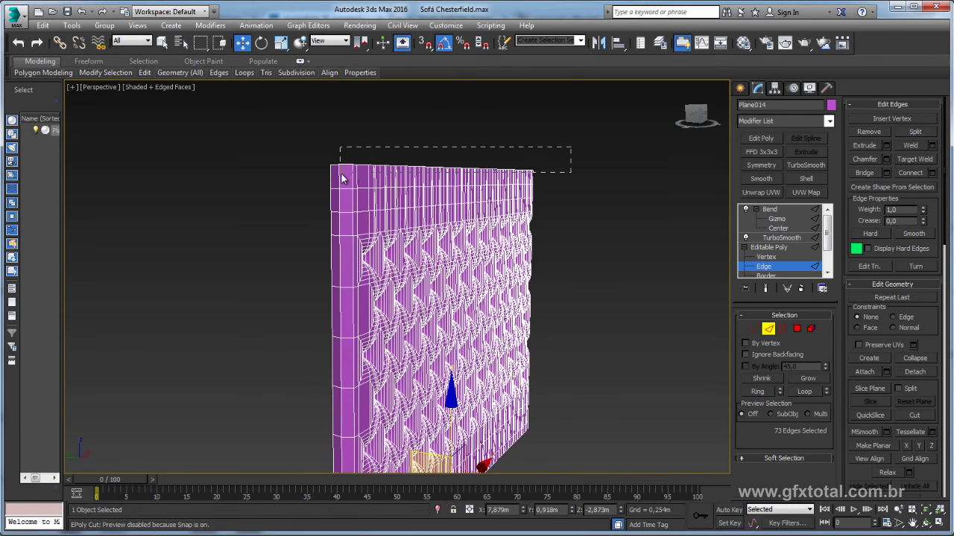
drag(352, 177, 347, 182)
alt+middle_drag(347, 183, 555, 222)
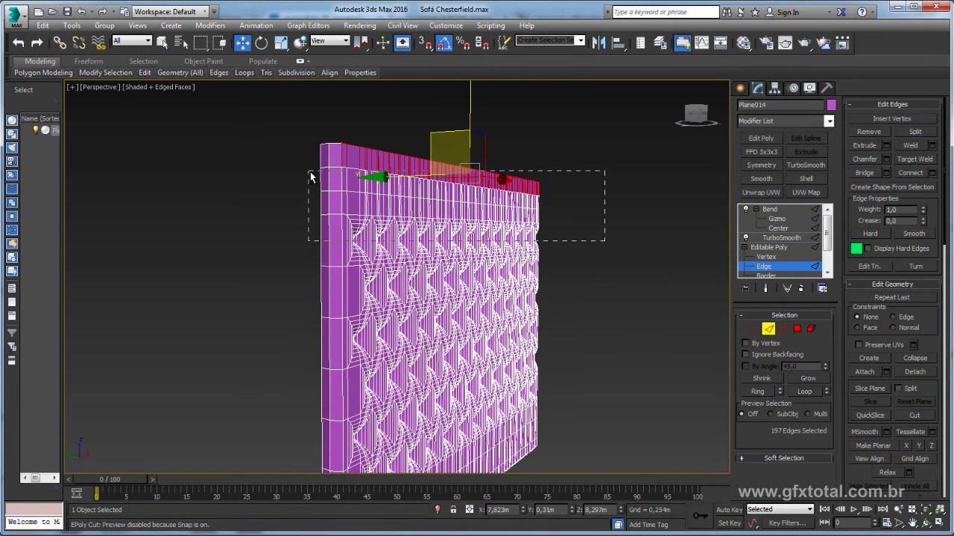
alt+drag(331, 210, 336, 205)
alt+middle_drag(336, 204, 496, 249)
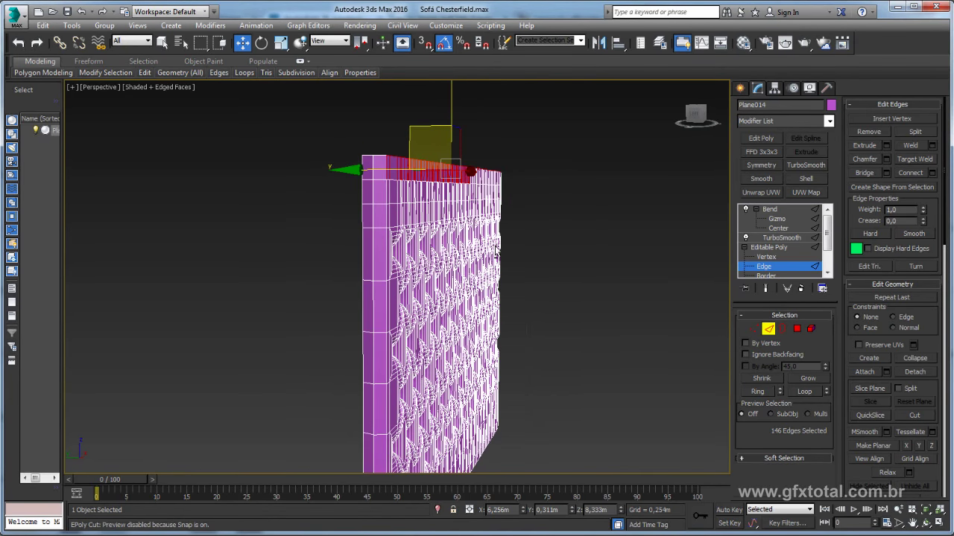
alt+drag(350, 181, 349, 179)
alt+middle_drag(349, 179, 442, 157)
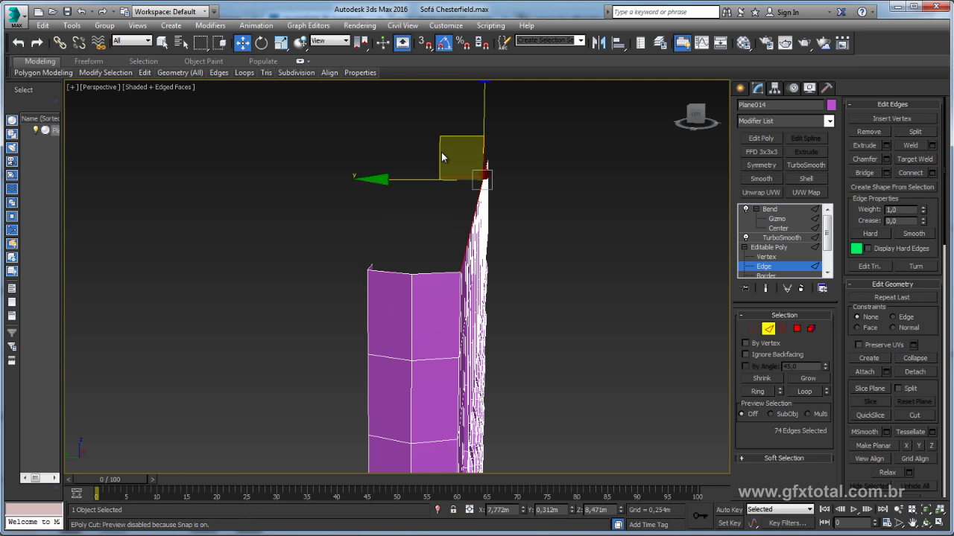
drag(453, 137, 418, 131)
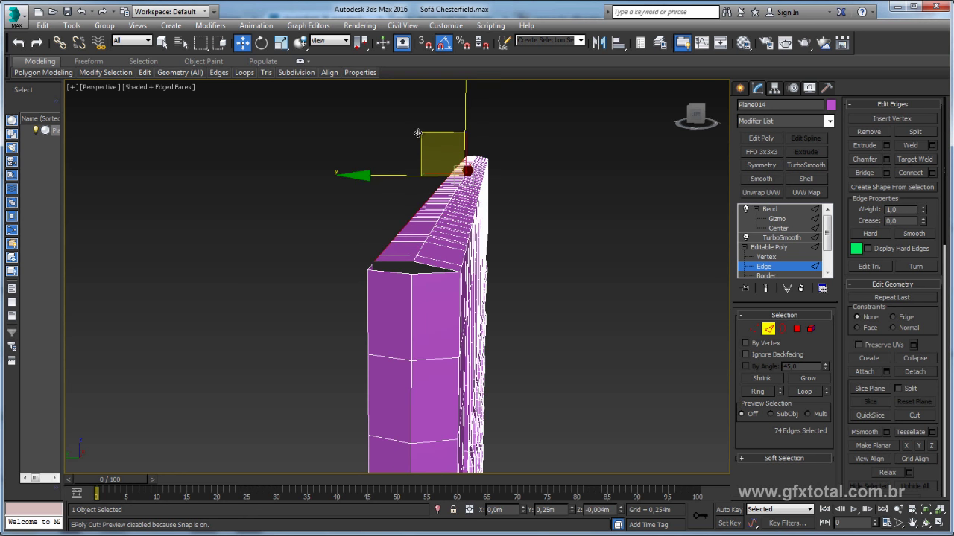
drag(418, 131, 417, 135)
mouse_move(417, 135)
alt+middle_down()
mouse_move(418, 187)
mouse_move(536, 226)
mouse_move(565, 289)
mouse_move(439, 149)
alt+middle_up()
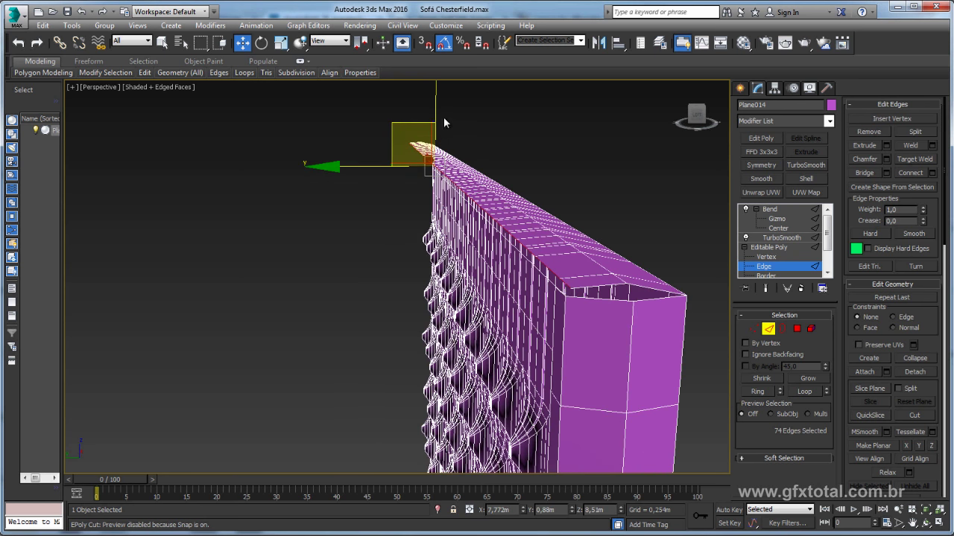
drag(432, 111, 550, 322)
alt+middle_drag(550, 322, 649, 288)
Step: At Vertex level, Target Weld the stray top-corner vertex onto the corner vertex
click(918, 161)
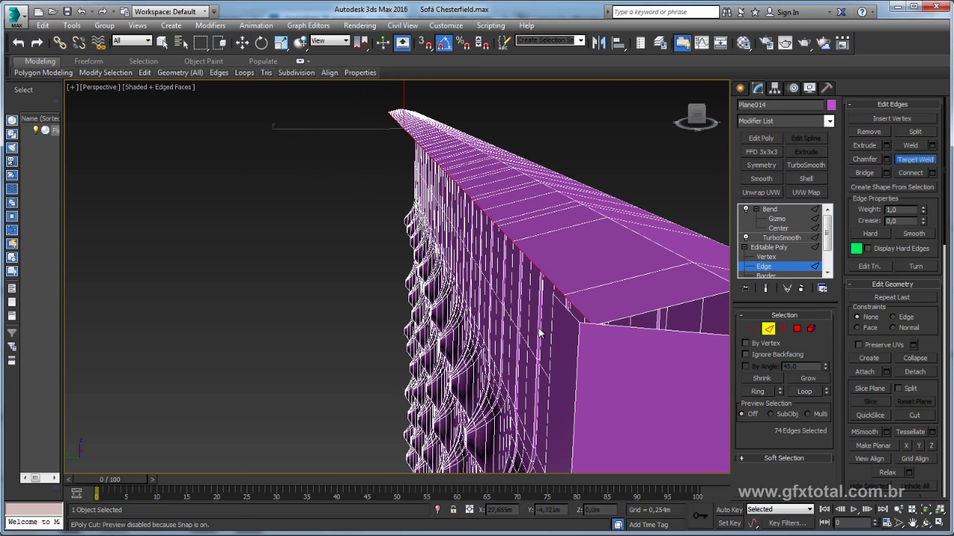
key(w)
alt+middle_drag(577, 312, 596, 322)
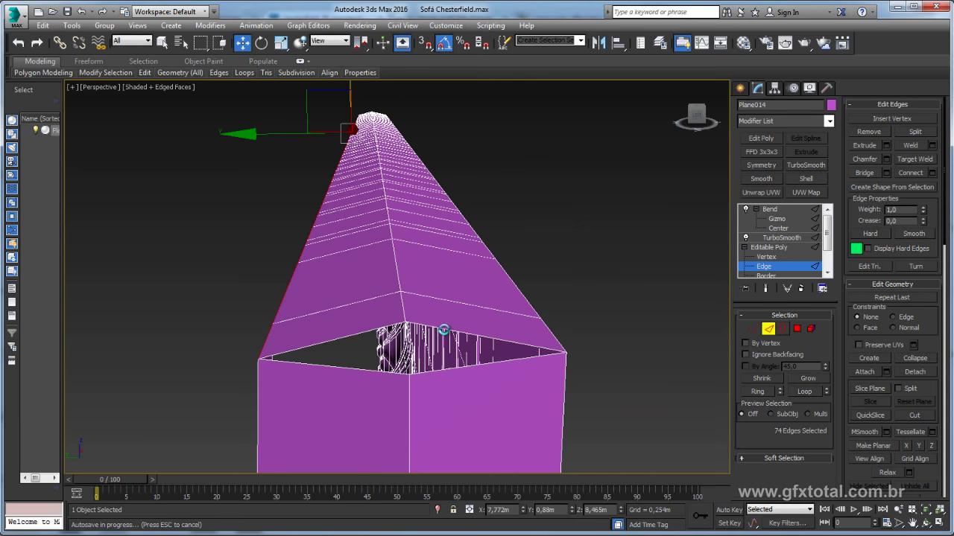
key(3)
click(754, 328)
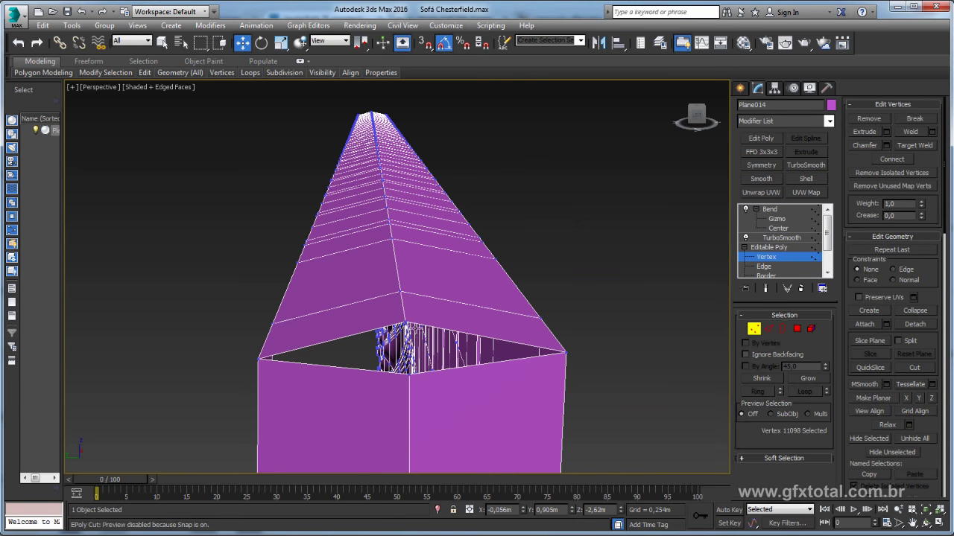
click(408, 376)
key(z)
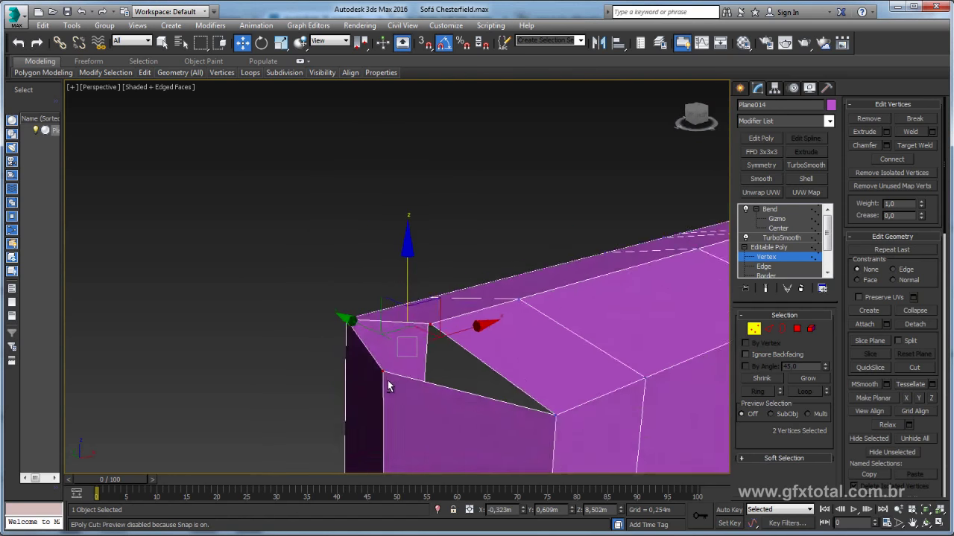
click(706, 232)
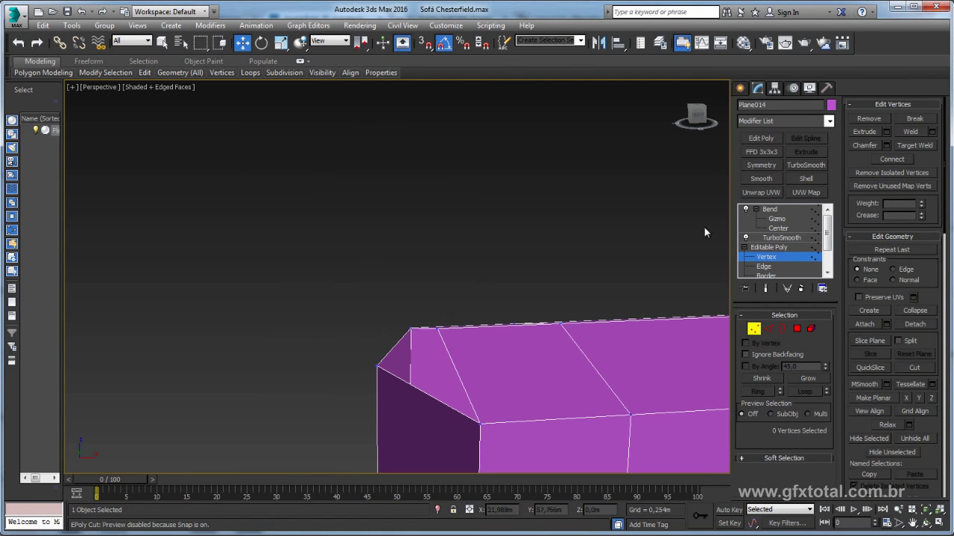
click(914, 146)
click(378, 365)
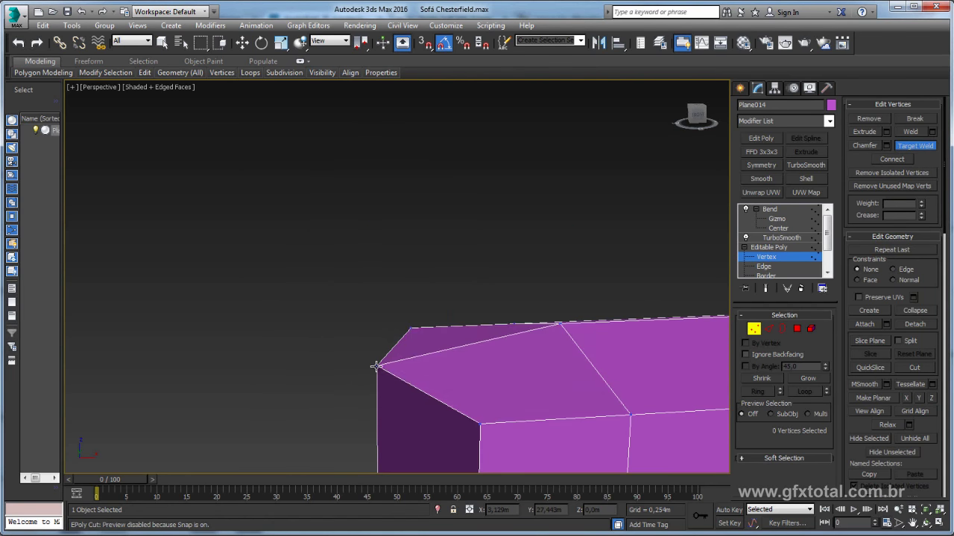
right_click(543, 326)
Step: Slide the top-edge vertex left to tidy the faces, then return to Bend
click(559, 324)
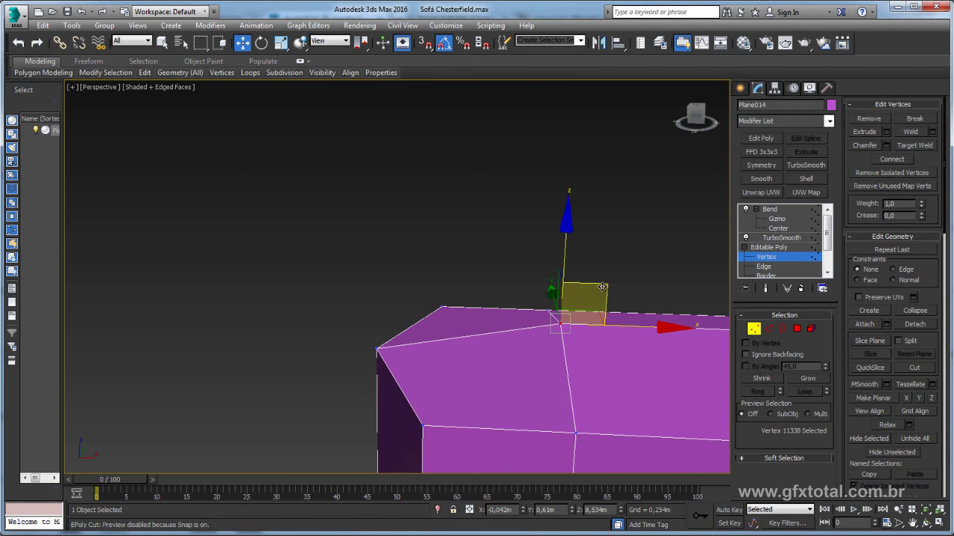
drag(577, 302, 533, 298)
click(775, 239)
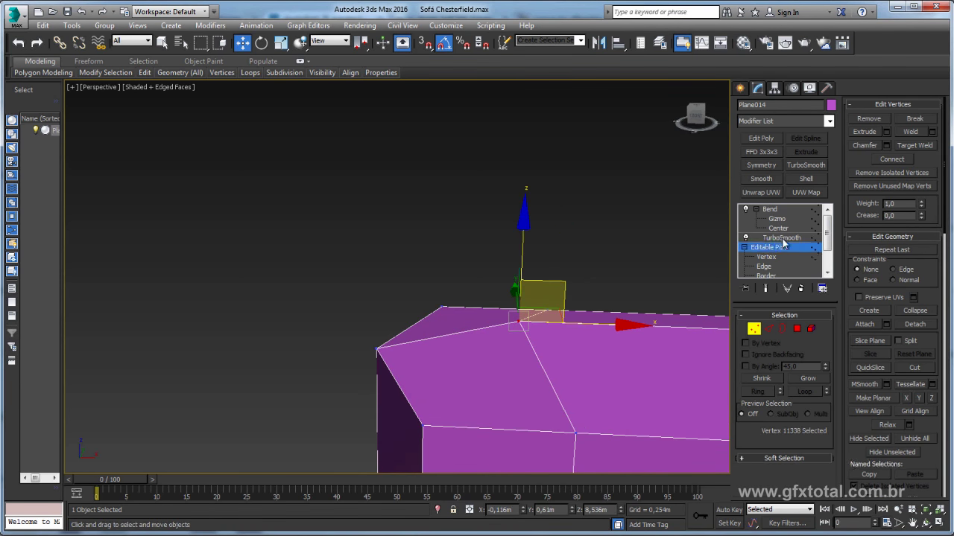
click(775, 209)
Step: Deselect the sofa piece and turn off Edged Faces with F4 for clean shading
mouse_move(496, 283)
alt+middle_down()
mouse_move(279, 279)
mouse_move(420, 270)
mouse_move(452, 232)
alt+middle_up()
scroll(279, 279, up, 5)
scroll(453, 232, up, 3)
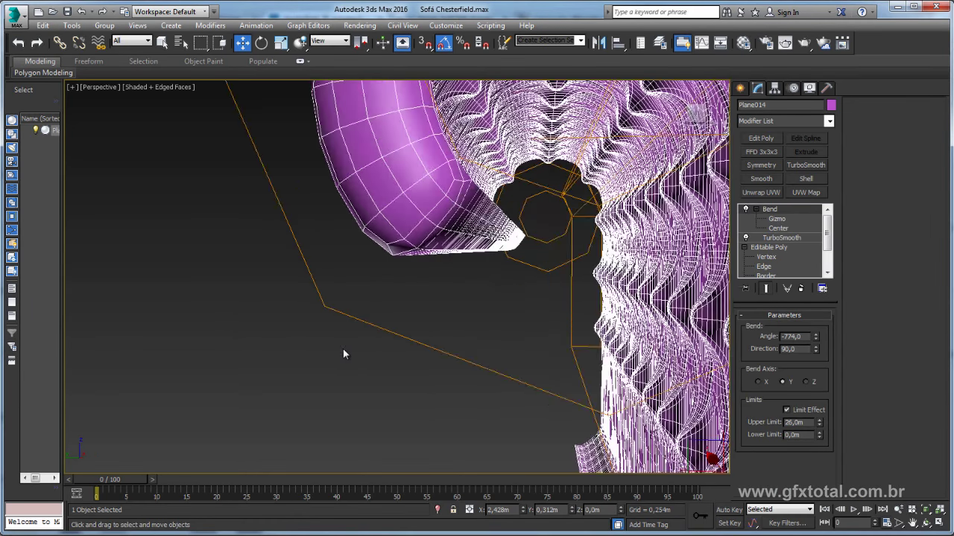
click(407, 333)
key(F4)
scroll(462, 326, down, 5)
mouse_move(462, 325)
alt+middle_down()
mouse_move(488, 287)
mouse_move(457, 313)
mouse_move(374, 341)
mouse_move(410, 340)
mouse_move(417, 234)
alt+middle_up()
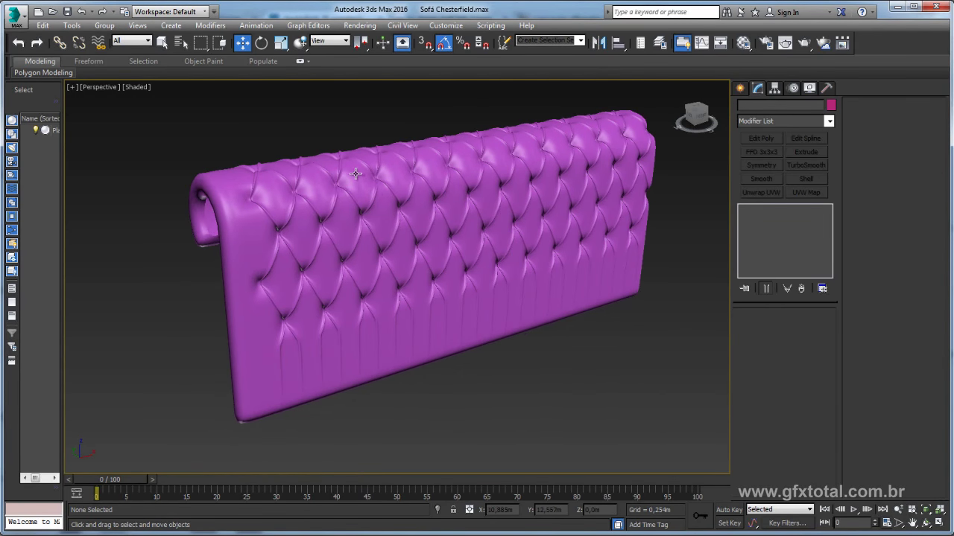
Step: Select the sofa back and compare it against the Chesterfield reference photo in Firefox
click(373, 193)
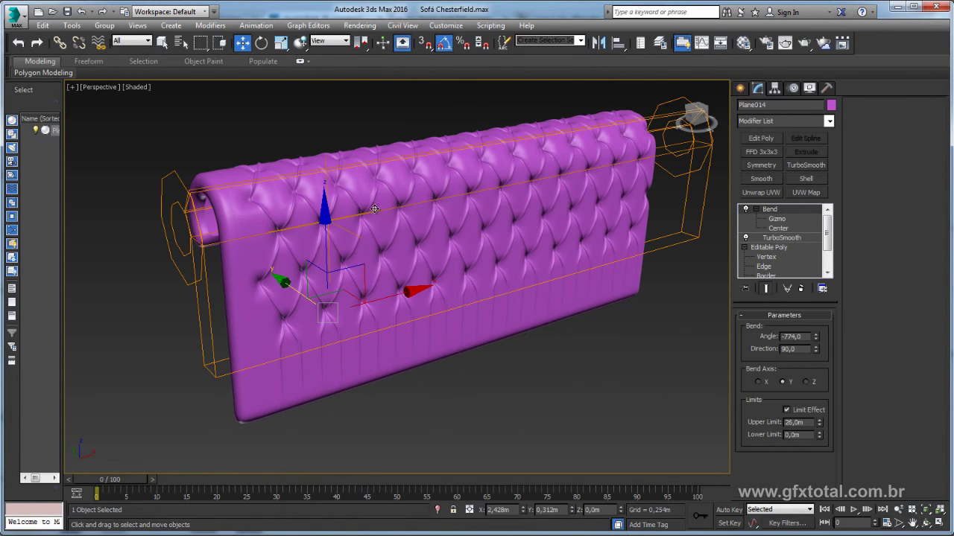
alt+middle_drag(374, 209, 436, 249)
key(alt+Tab)
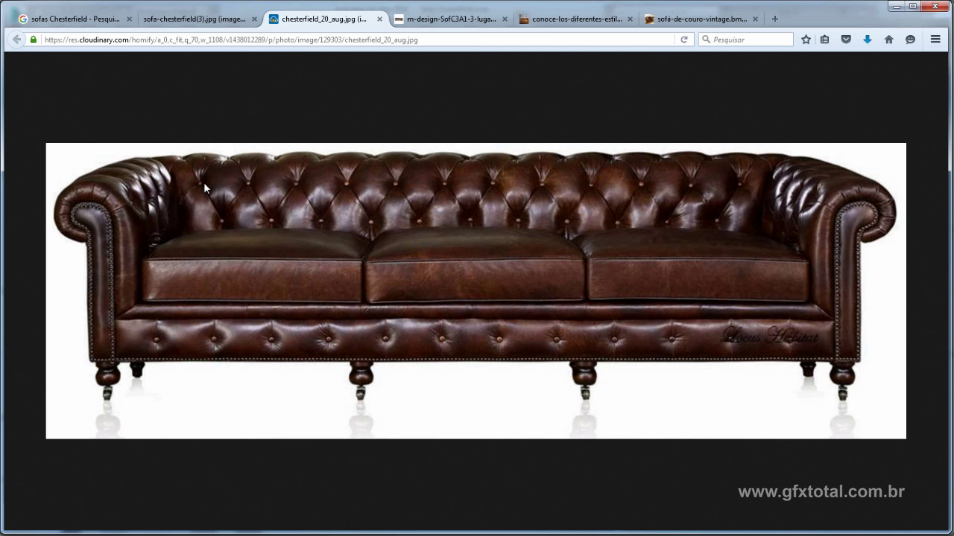
key(alt+Tab)
mouse_move(447, 253)
alt+middle_down()
mouse_move(485, 264)
mouse_move(490, 254)
alt+middle_up()
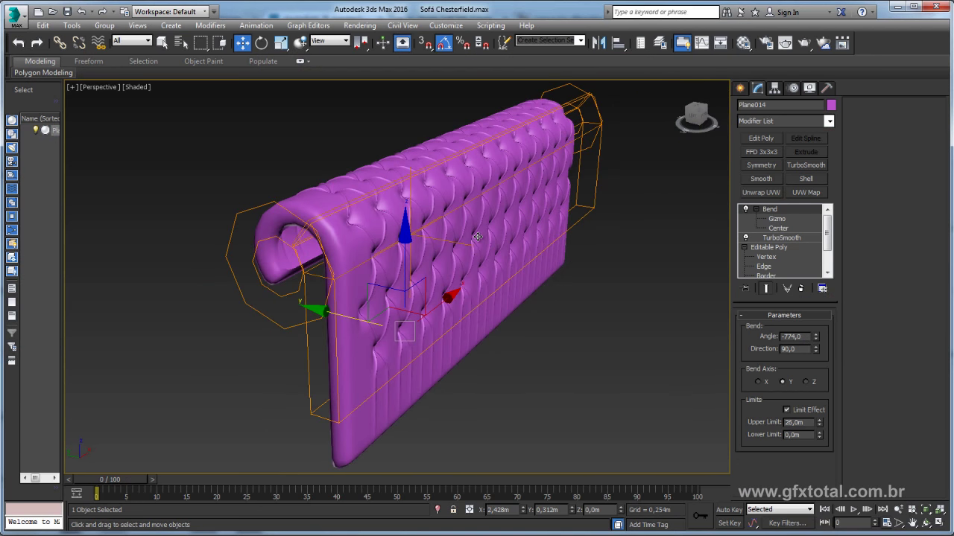
Step: Add a new Bend modifier to the sofa back via the 'bend' modifier search
text(x)
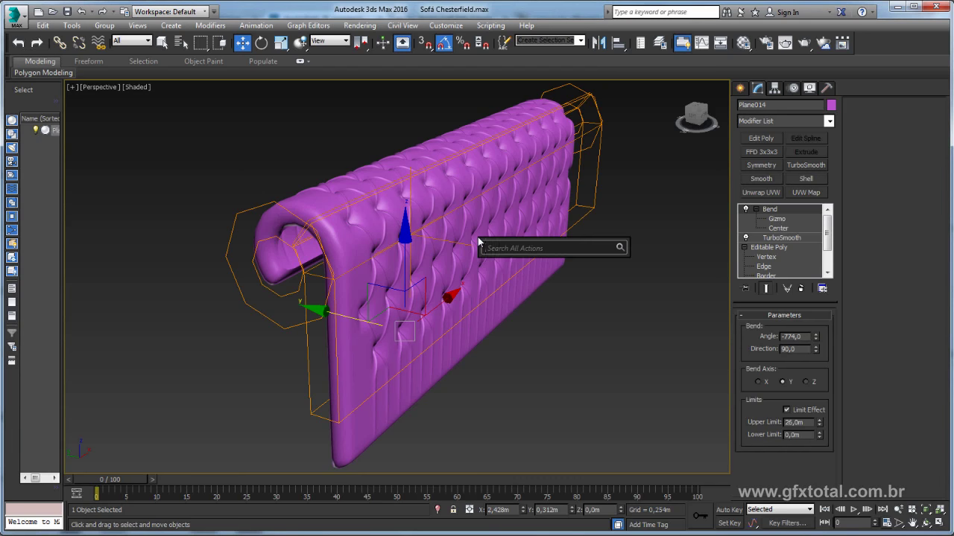
text(bend)
key(Return)
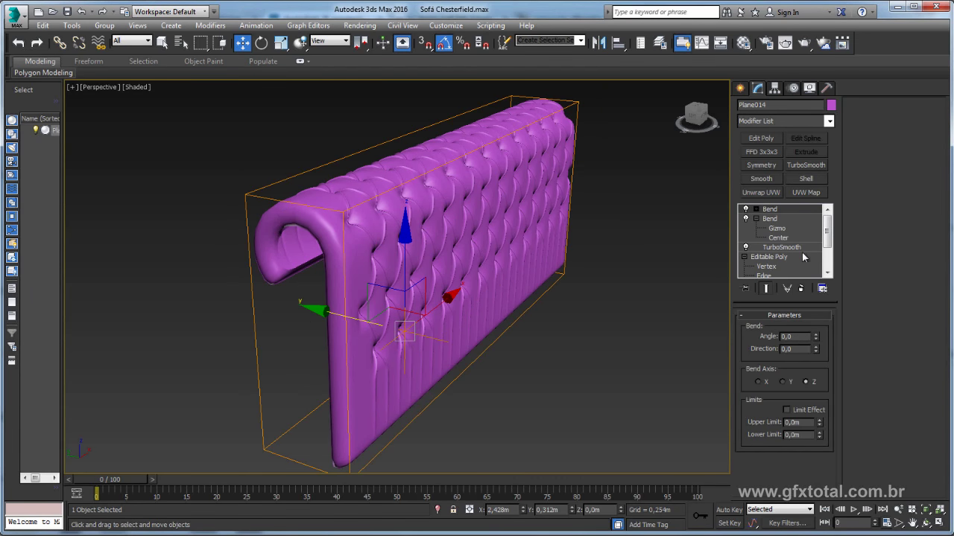
drag(815, 337, 808, 344)
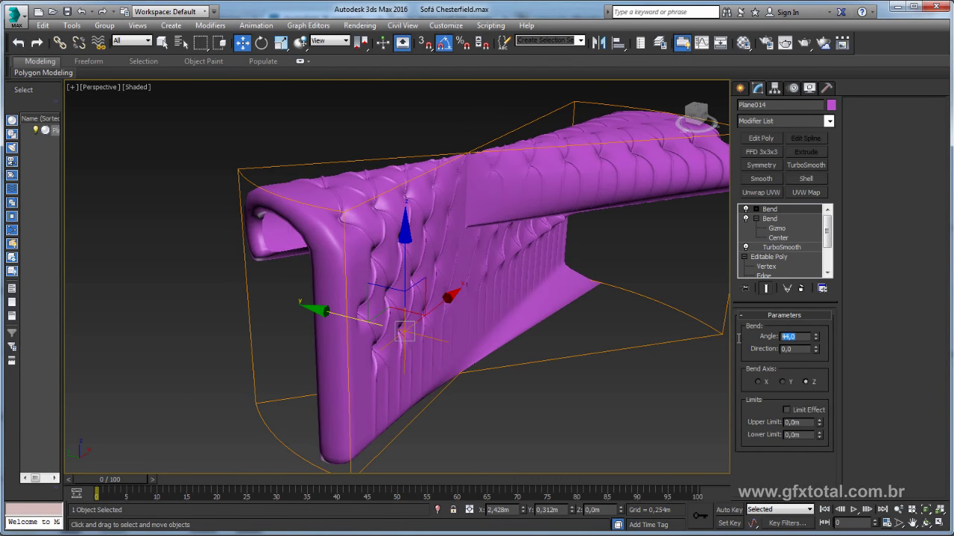
key(Return)
mouse_move(606, 277)
alt+middle_down()
mouse_move(554, 279)
mouse_move(593, 300)
alt+middle_up()
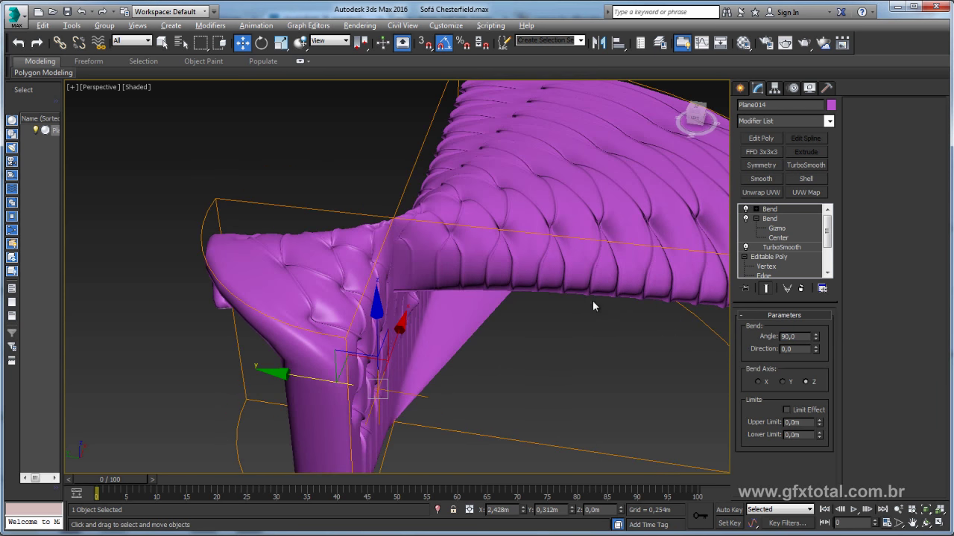
Step: Set the new Bend's axis to X and its Angle to -90
click(783, 382)
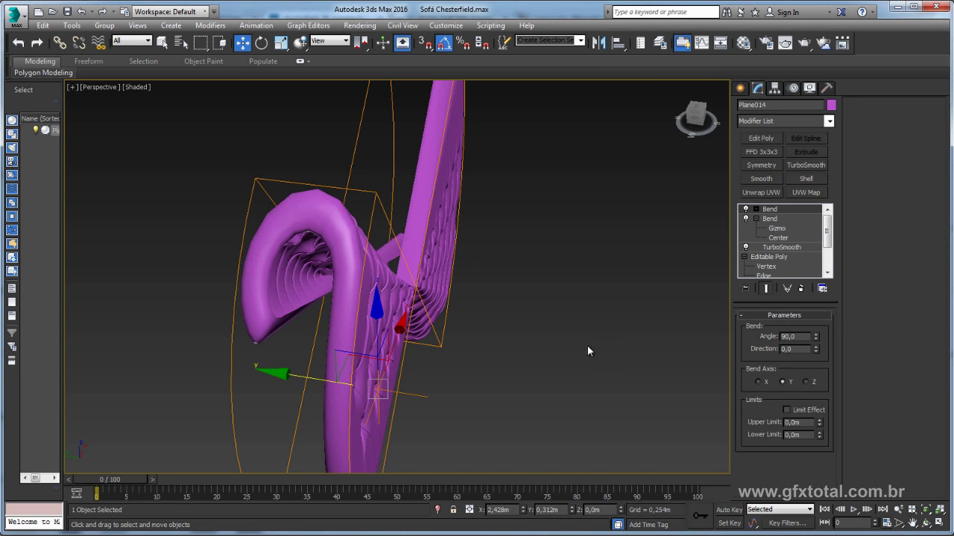
middle_drag(588, 347, 548, 333)
click(760, 383)
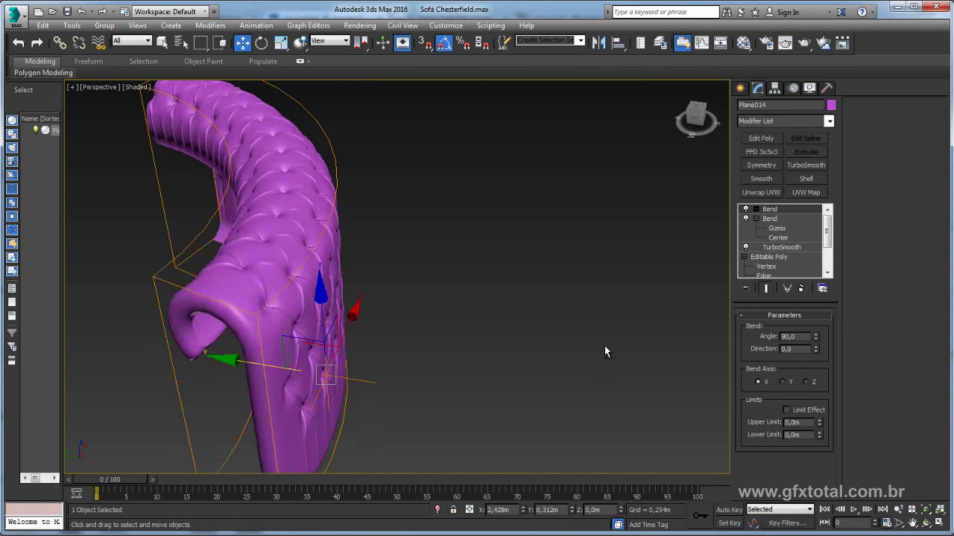
mouse_move(602, 346)
alt+middle_down()
mouse_move(610, 380)
mouse_move(409, 336)
mouse_move(452, 346)
alt+middle_up()
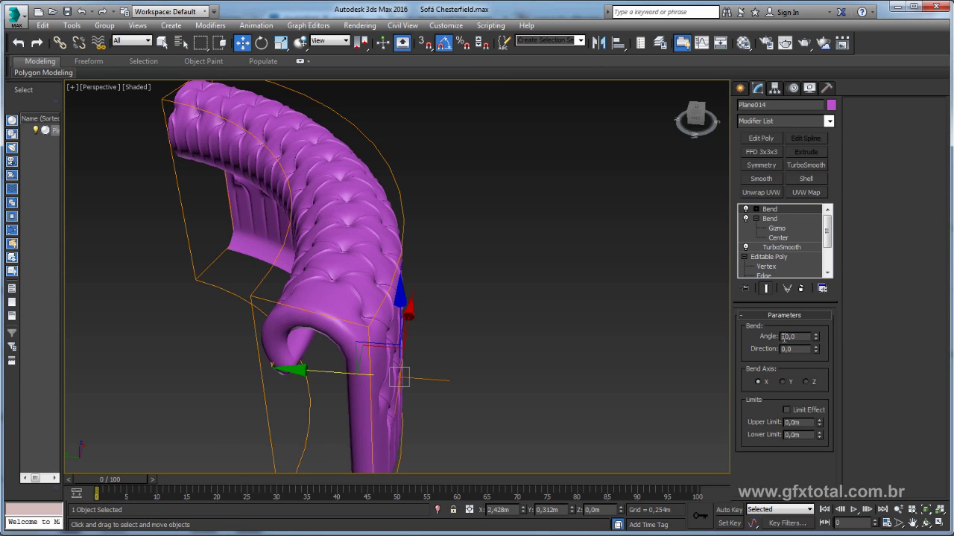
text(-90)
key(Return)
mouse_move(564, 315)
alt+middle_down()
mouse_move(634, 334)
mouse_move(541, 311)
mouse_move(578, 313)
mouse_move(574, 354)
alt+middle_up()
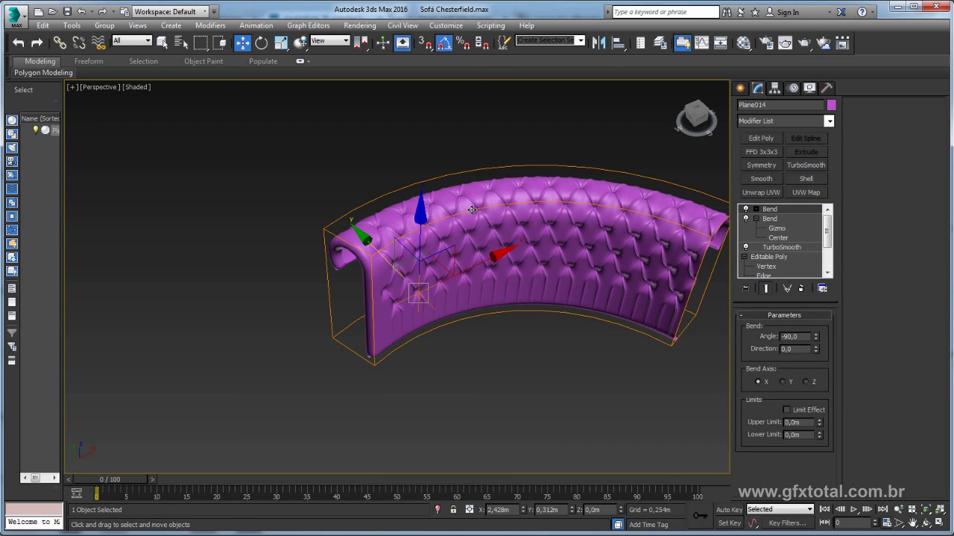
scroll(472, 212, up, 2)
scroll(476, 232, up, 2)
scroll(456, 252, up, 2)
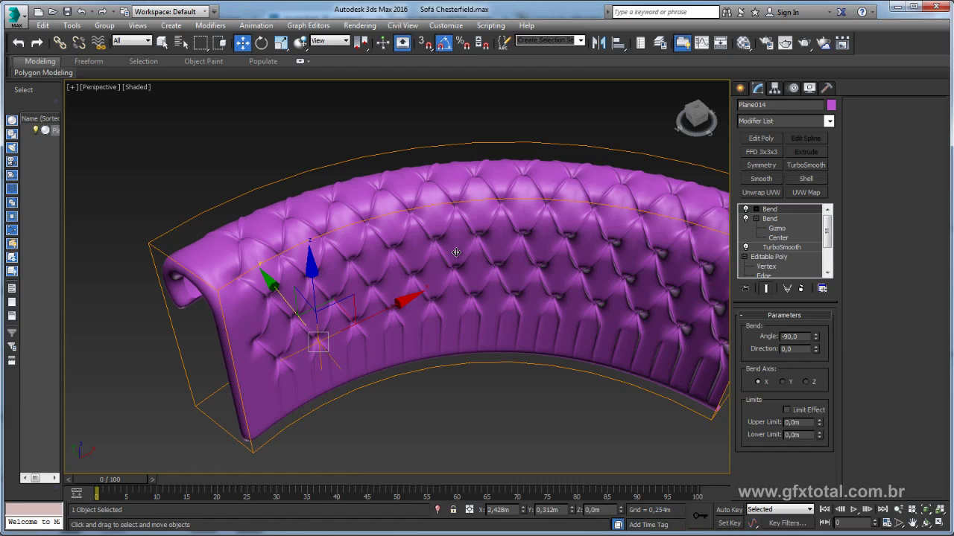
Step: Enable Limit Effect on the second Bend and lower its Upper Limit to 1,0m
click(786, 410)
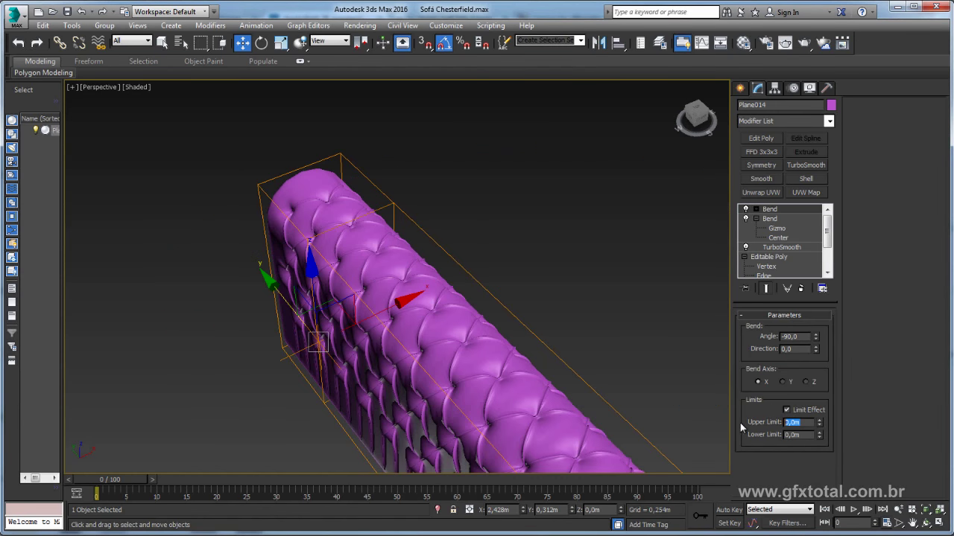
key(Return)
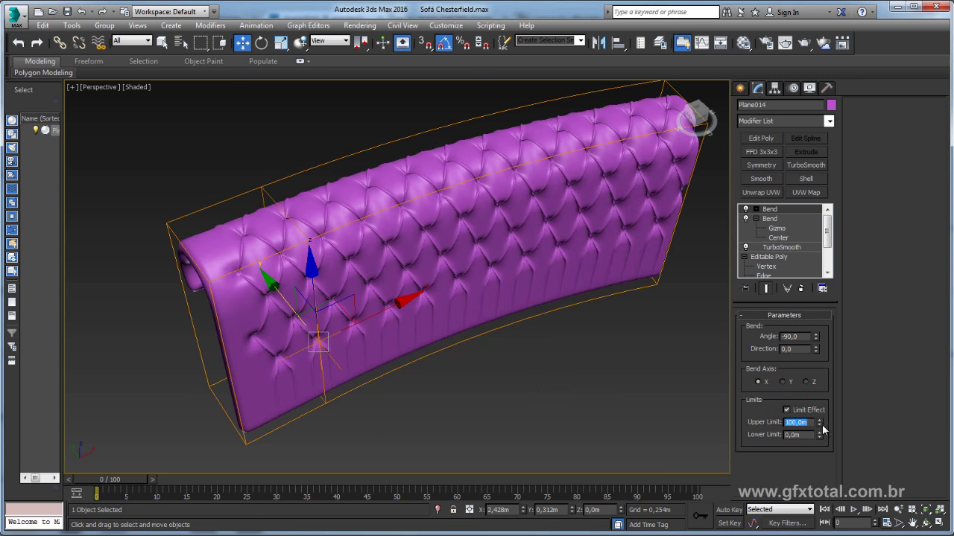
mouse_move(819, 423)
mouse_down()
mouse_move(831, 507)
mouse_move(835, 478)
mouse_up()
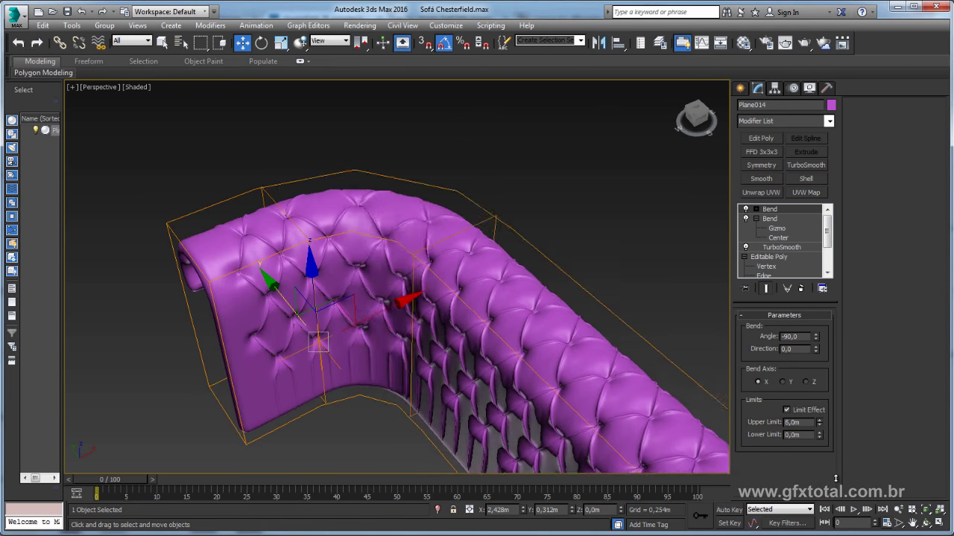
drag(835, 478, 832, 482)
mouse_move(419, 328)
alt+middle_down()
mouse_move(412, 257)
mouse_move(508, 304)
mouse_move(603, 287)
mouse_move(714, 237)
alt+middle_up()
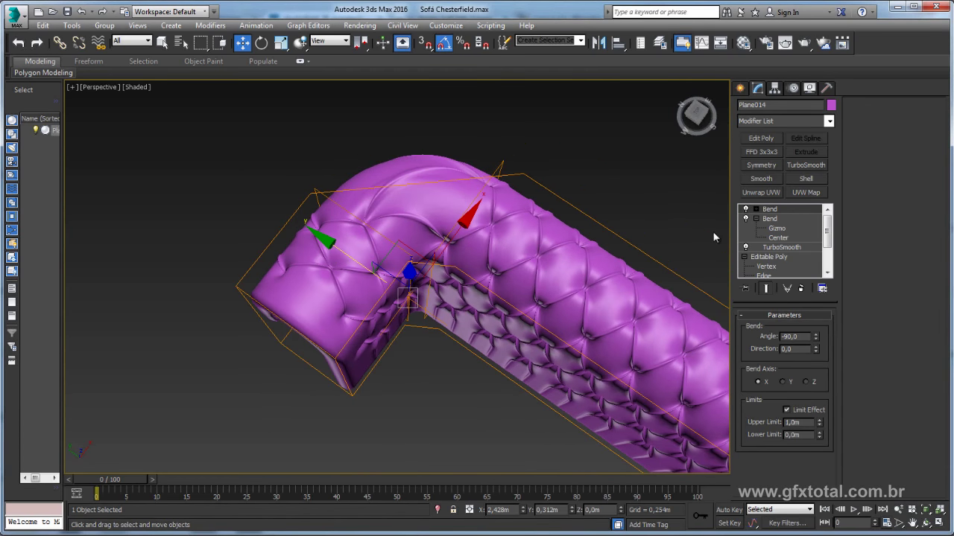
Step: Move the second Bend's gizmo centre toward the sofa corner
click(755, 210)
click(775, 218)
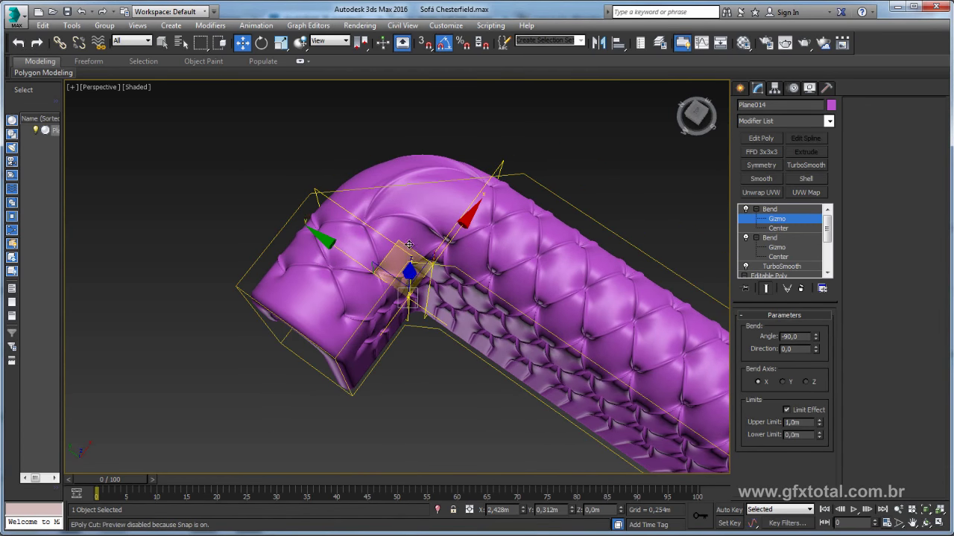
mouse_move(412, 246)
mouse_down()
mouse_move(483, 211)
mouse_move(477, 221)
mouse_move(426, 193)
mouse_up()
drag(424, 173, 453, 144)
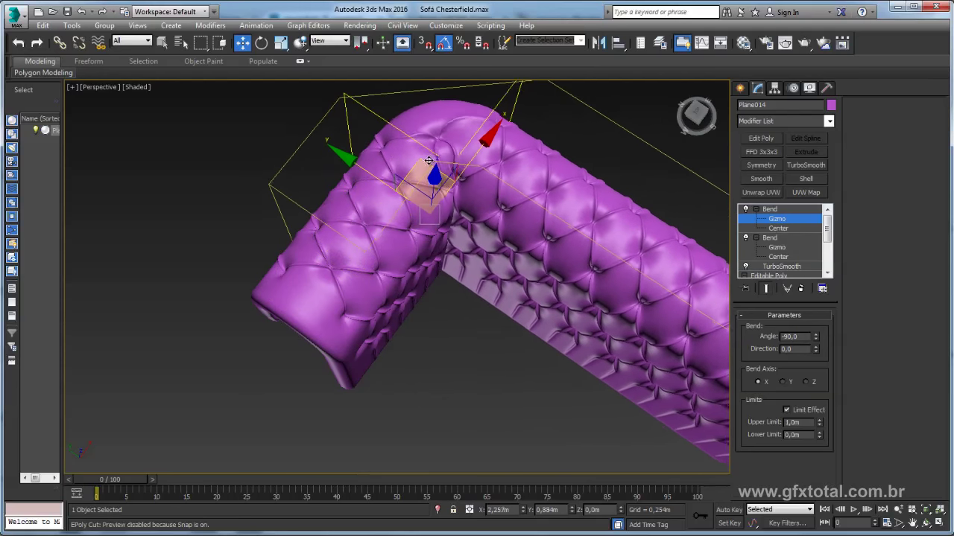
mouse_move(453, 144)
alt+middle_down()
mouse_move(457, 233)
mouse_move(360, 362)
alt+middle_up()
drag(304, 345, 296, 335)
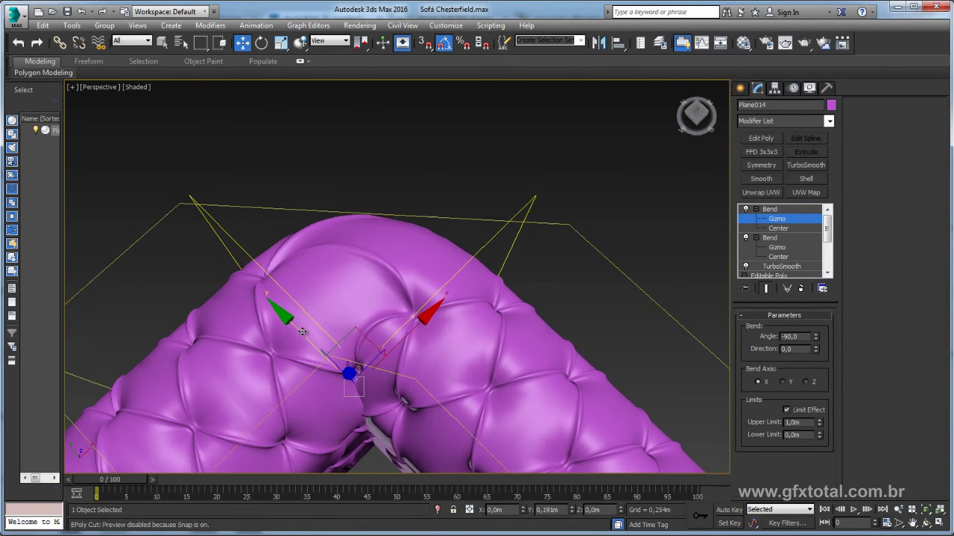
Step: Widen the Upper Limit to about 3,997m and shift the bend centre to refine the corner
mouse_move(820, 423)
mouse_down()
mouse_move(771, 277)
mouse_move(318, 352)
mouse_move(283, 318)
mouse_up()
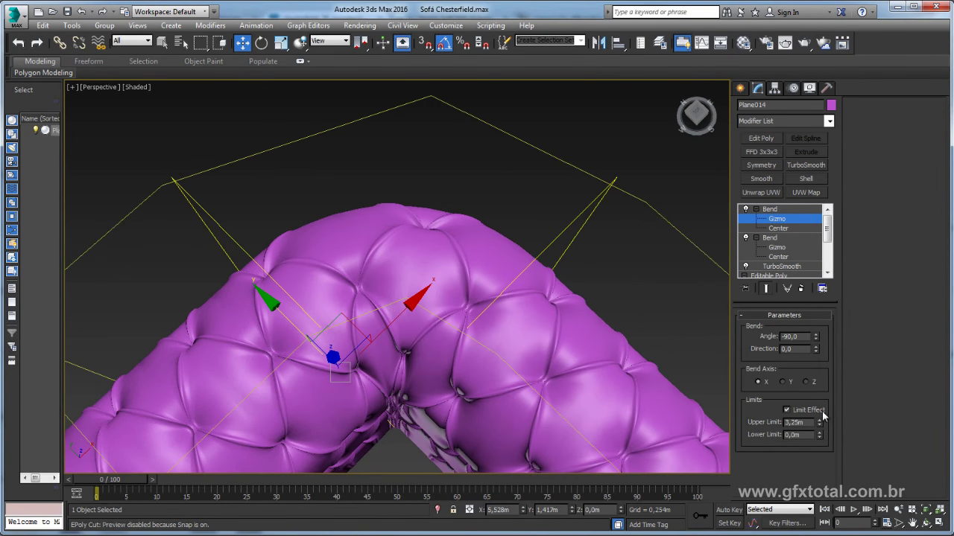
drag(818, 422, 342, 341)
drag(289, 321, 268, 302)
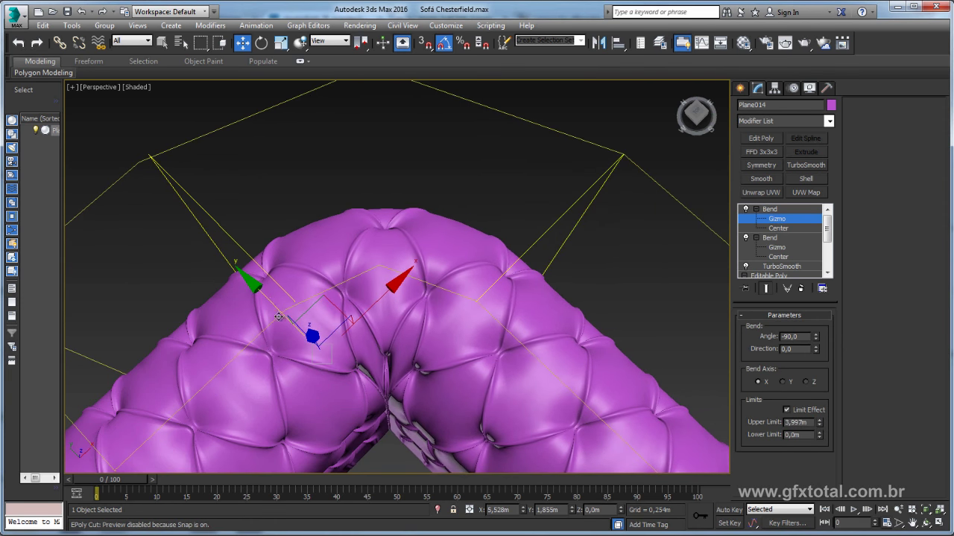
mouse_move(268, 302)
alt+middle_down()
mouse_move(502, 295)
mouse_move(489, 346)
mouse_move(326, 311)
alt+middle_up()
mouse_move(327, 303)
mouse_down()
mouse_move(475, 316)
mouse_move(399, 299)
mouse_move(358, 315)
mouse_move(435, 312)
mouse_up()
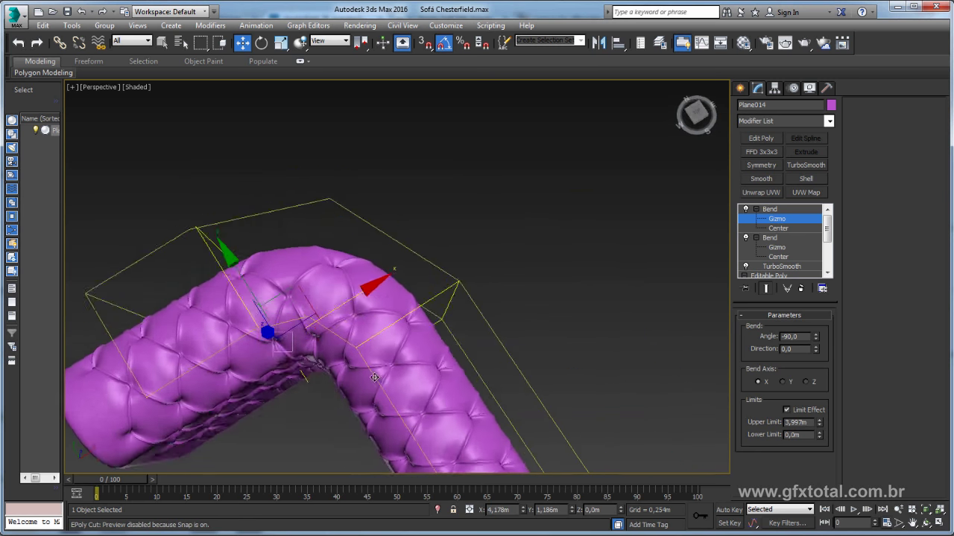
alt+middle_drag(435, 313, 415, 288)
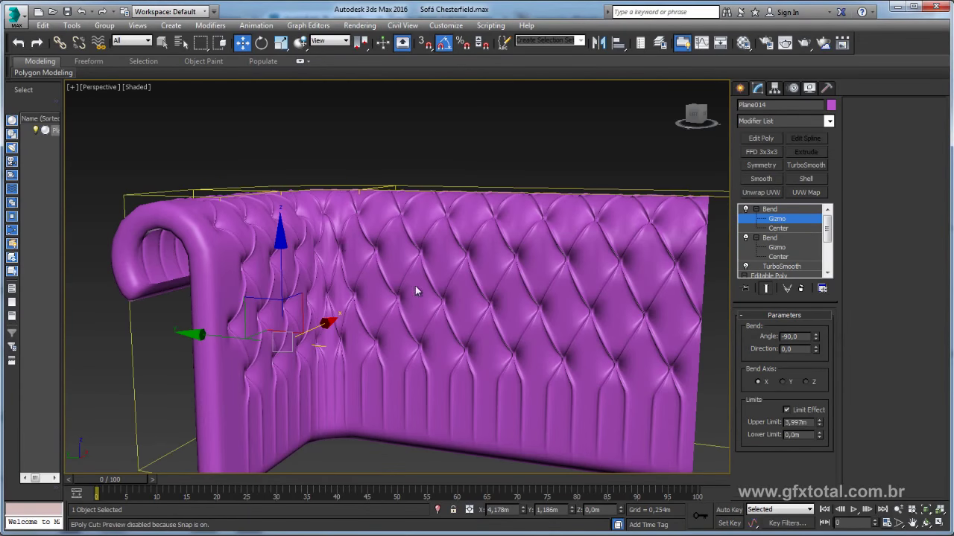
click(778, 211)
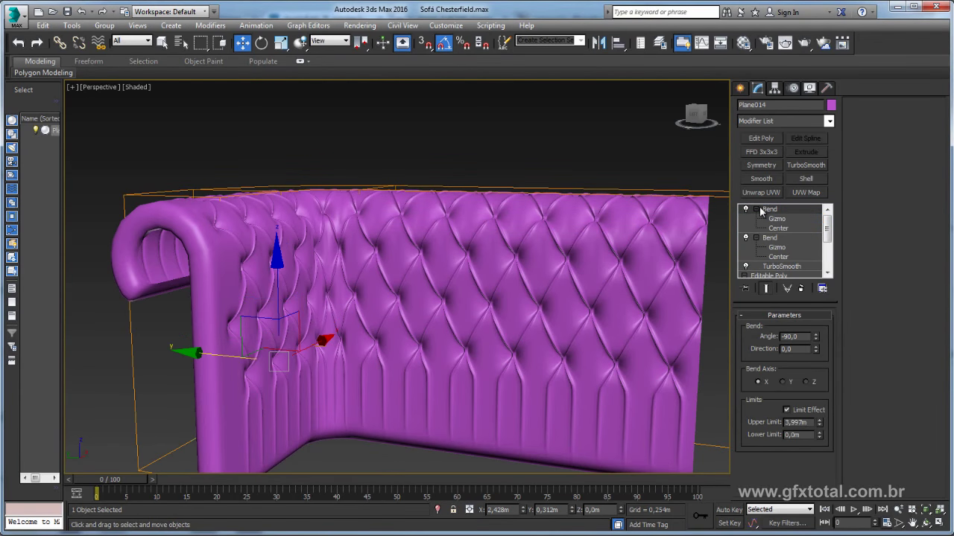
click(756, 210)
click(756, 219)
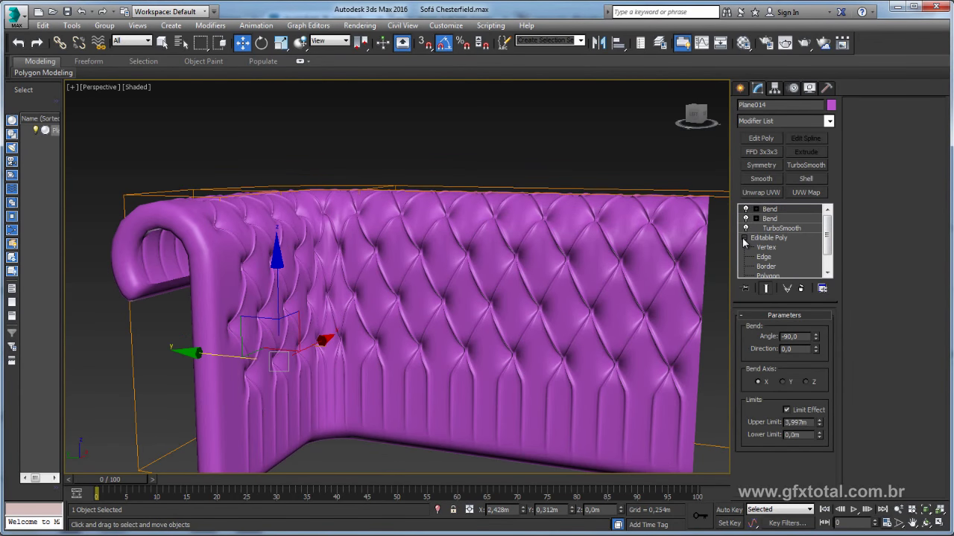
click(744, 238)
scroll(490, 251, down, 3)
mouse_move(511, 306)
alt+middle_down()
mouse_move(452, 279)
mouse_move(517, 297)
alt+middle_up()
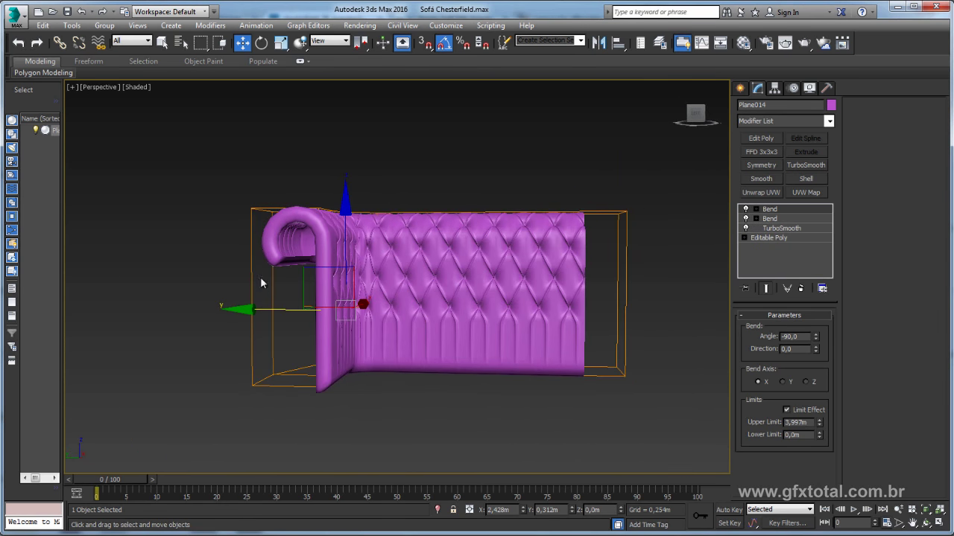
alt+middle_drag(425, 290, 477, 298)
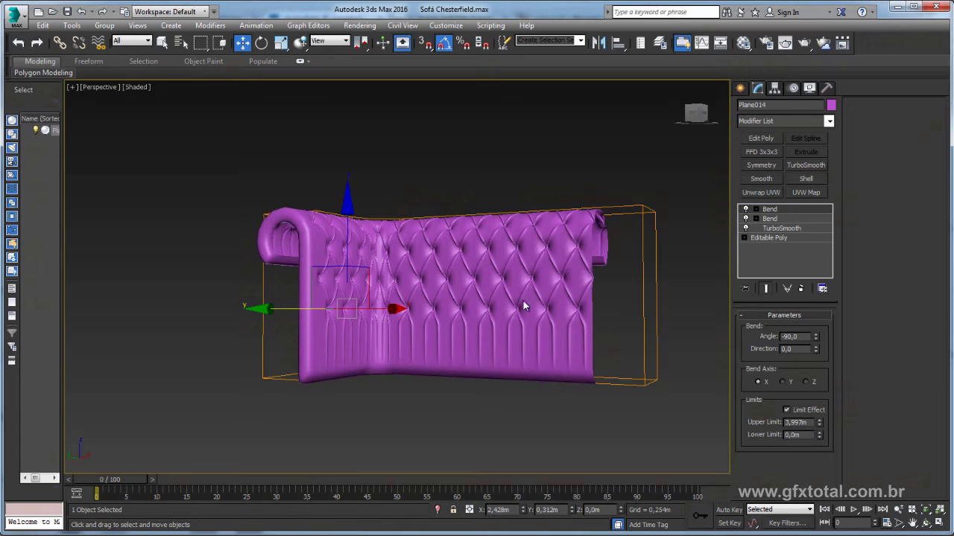
key(alt+Tab)
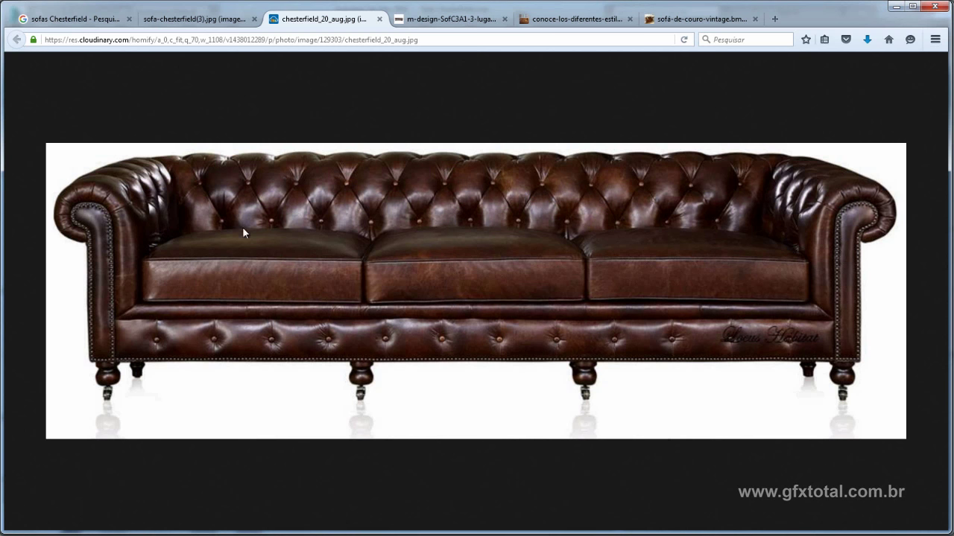
key(alt+Tab)
alt+middle_drag(430, 309, 617, 269)
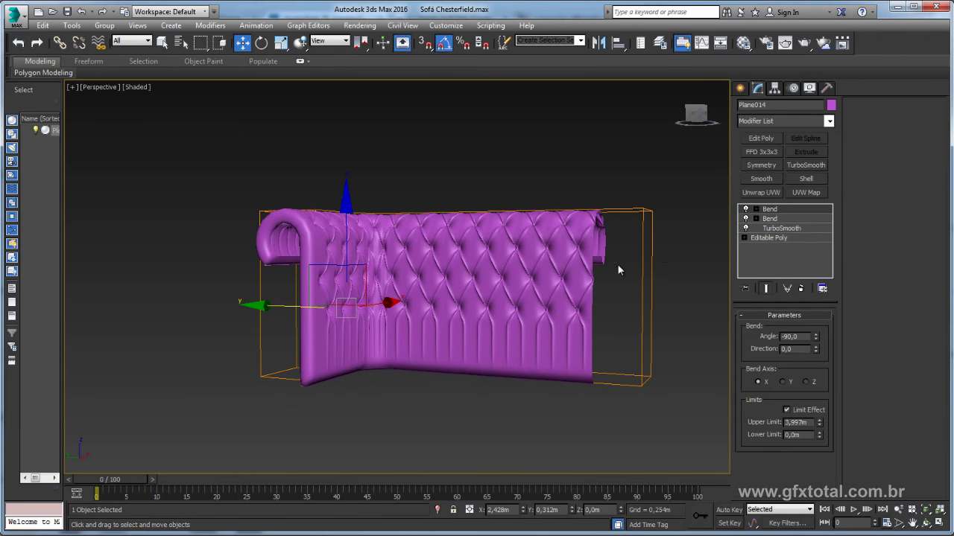
Step: Add FFD 2x2x2 above Editable Poly and disable both Bends and the smoothing
click(769, 237)
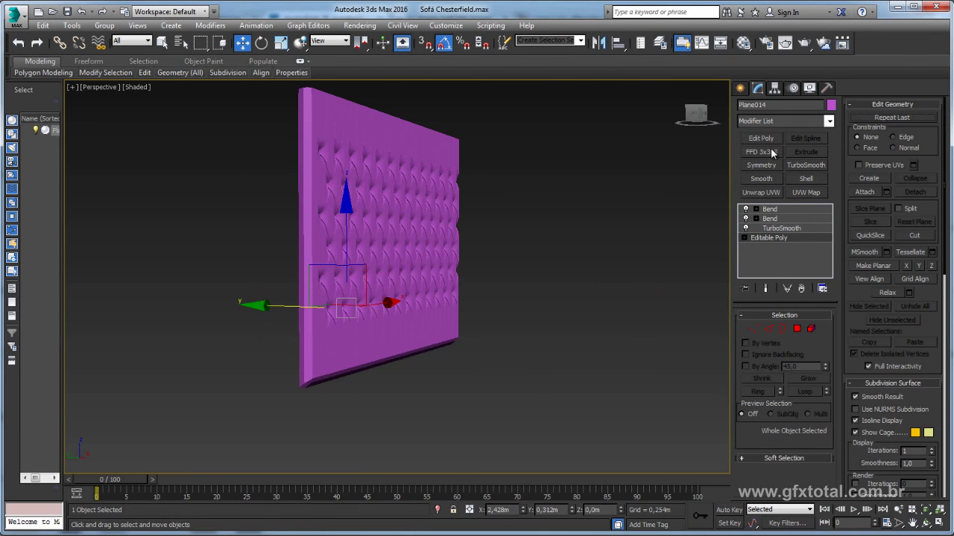
click(828, 121)
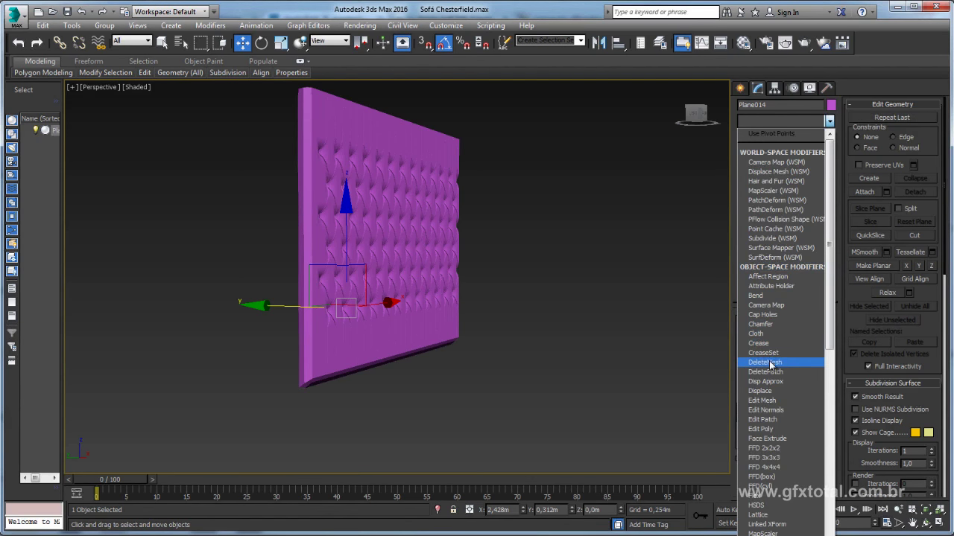
click(764, 448)
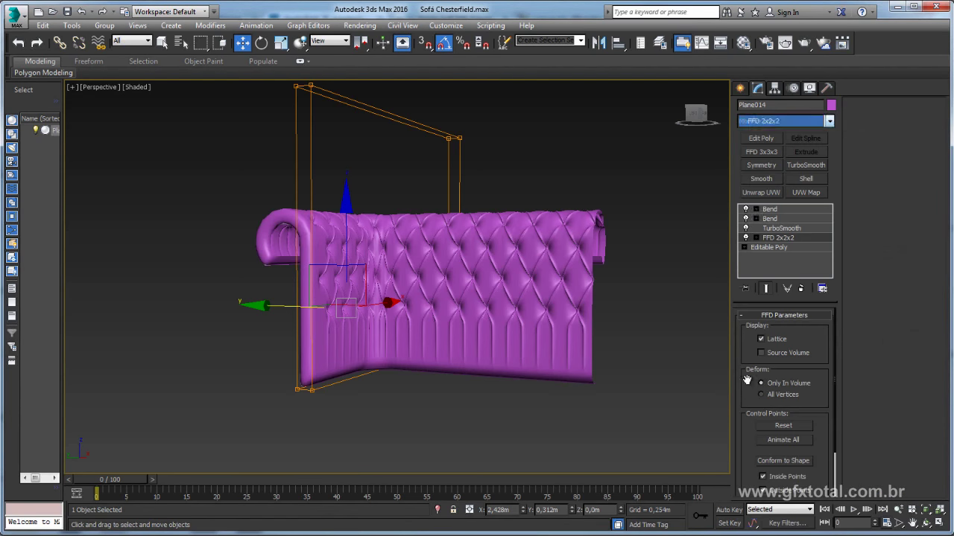
click(746, 210)
click(746, 219)
click(745, 228)
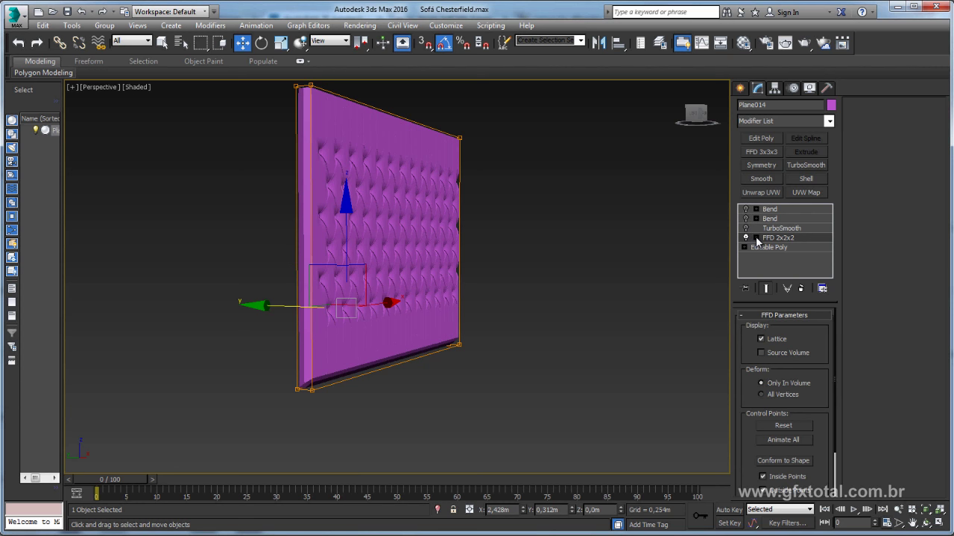
Step: Select the FFD's lower control points and raise them on the flat panel
click(755, 237)
click(788, 246)
drag(351, 315, 395, 353)
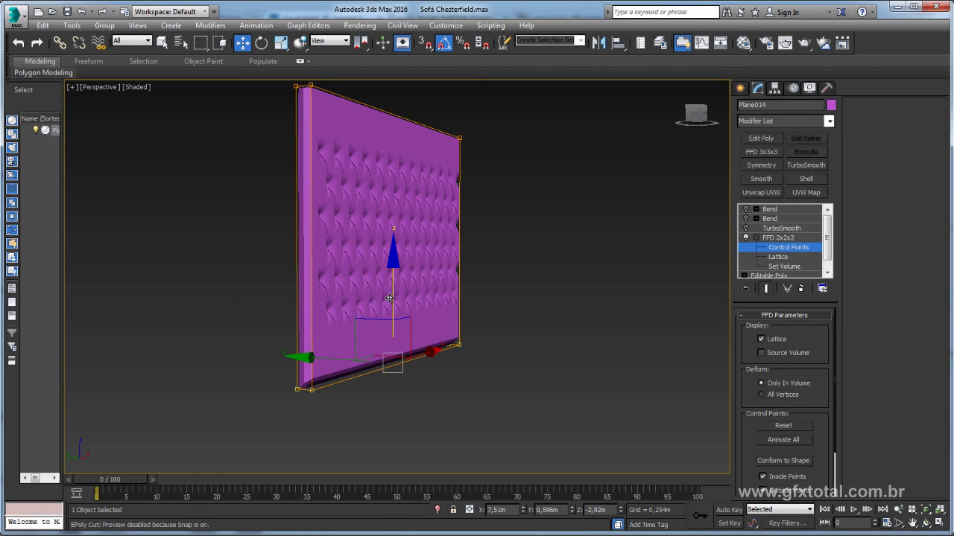
mouse_move(389, 298)
mouse_down()
mouse_move(400, 247)
mouse_move(355, 249)
mouse_up()
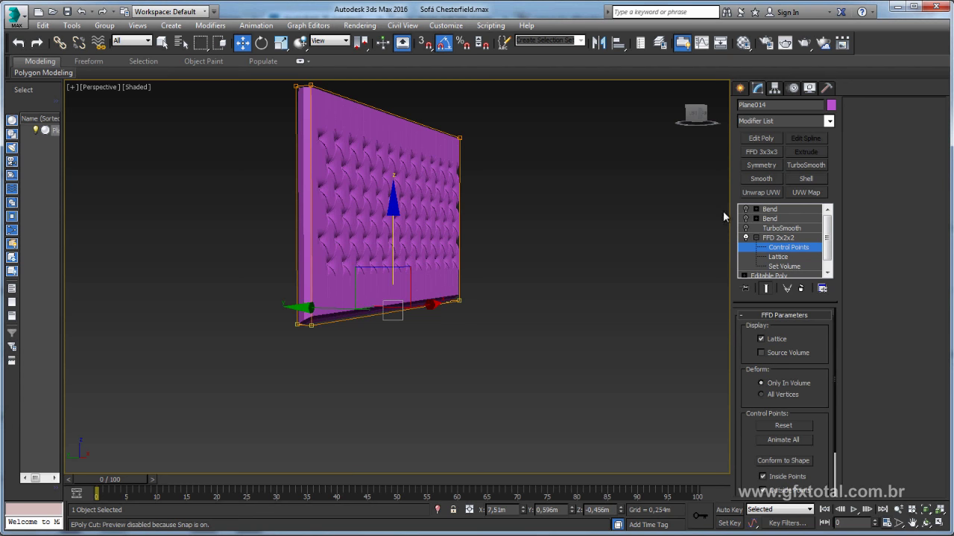
Step: Re-enable both Bend modifiers and inspect the curved tufted back and arm
click(772, 237)
click(779, 228)
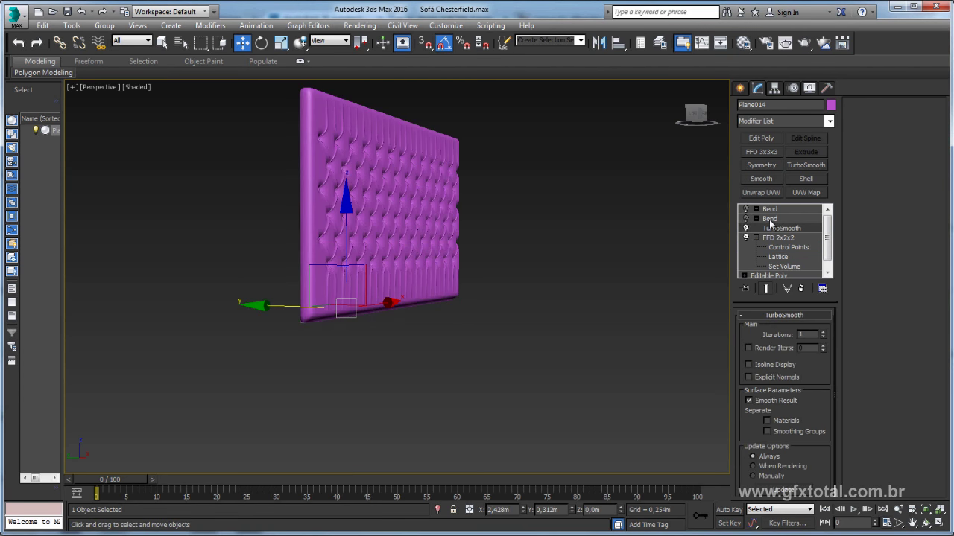
click(748, 219)
click(746, 219)
click(746, 210)
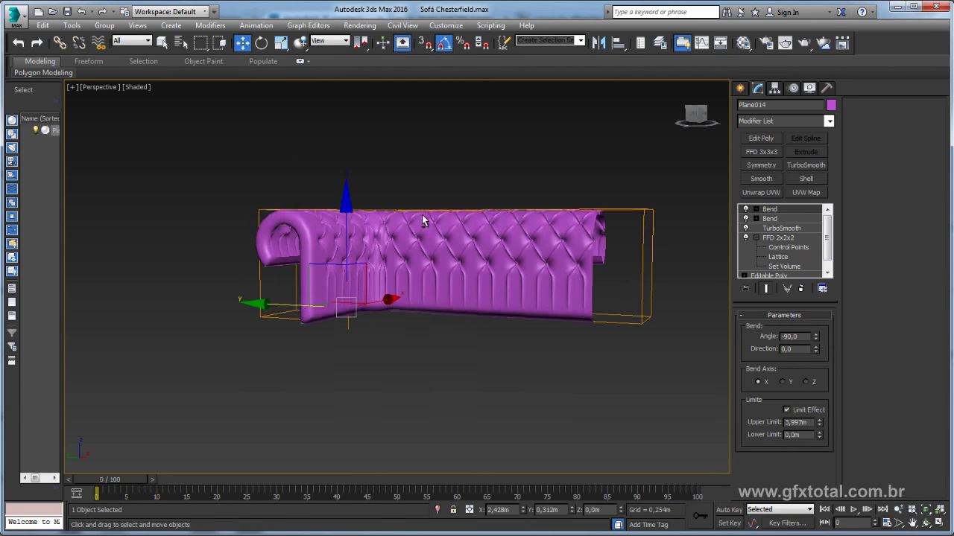
alt+middle_drag(417, 350, 348, 371)
click(348, 371)
scroll(435, 270, up, 5)
mouse_move(435, 270)
middle_down()
mouse_move(443, 213)
mouse_move(462, 336)
mouse_move(551, 308)
mouse_move(541, 310)
middle_up()
scroll(449, 342, up, 2)
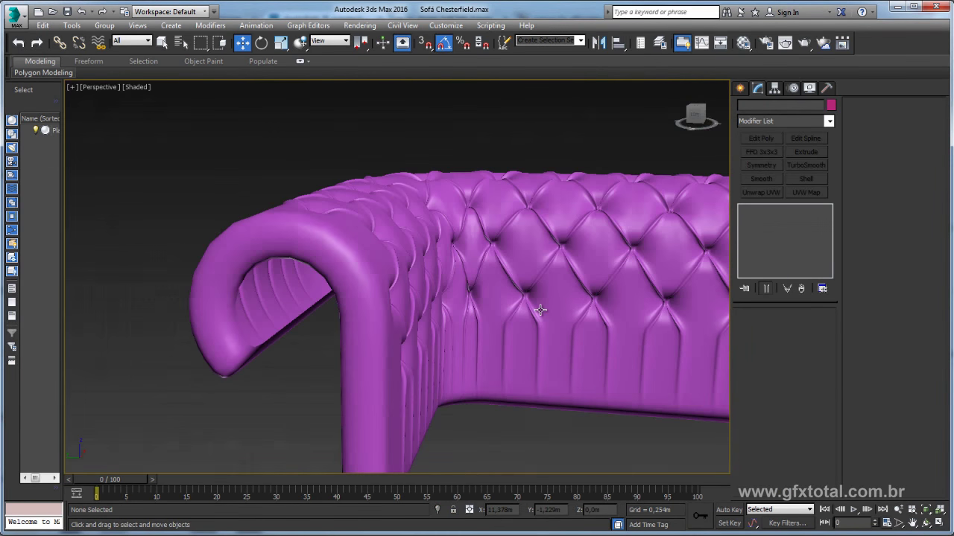
scroll(583, 316, down, 5)
scroll(583, 316, down, 3)
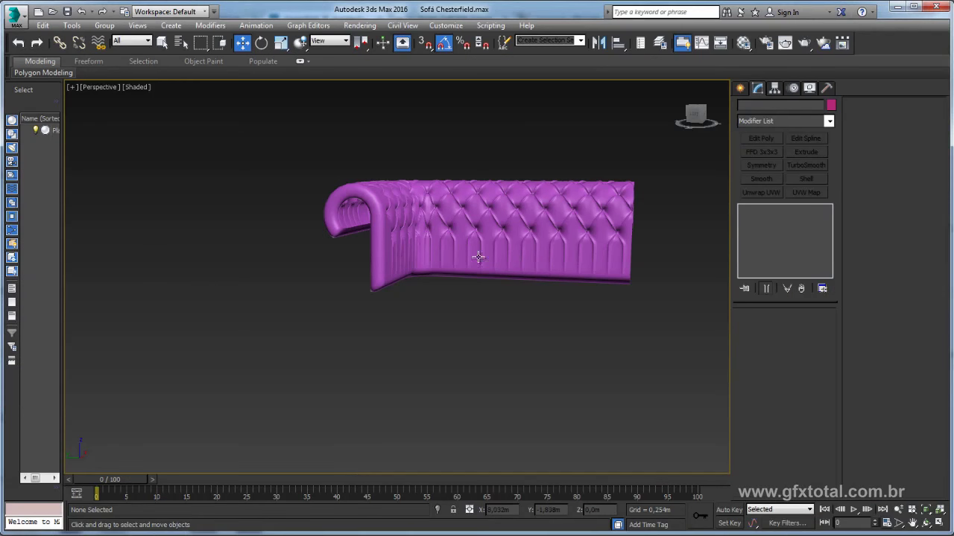
Step: Reselect the sofa back and pull the lower FFD control points down to stretch its height
click(478, 257)
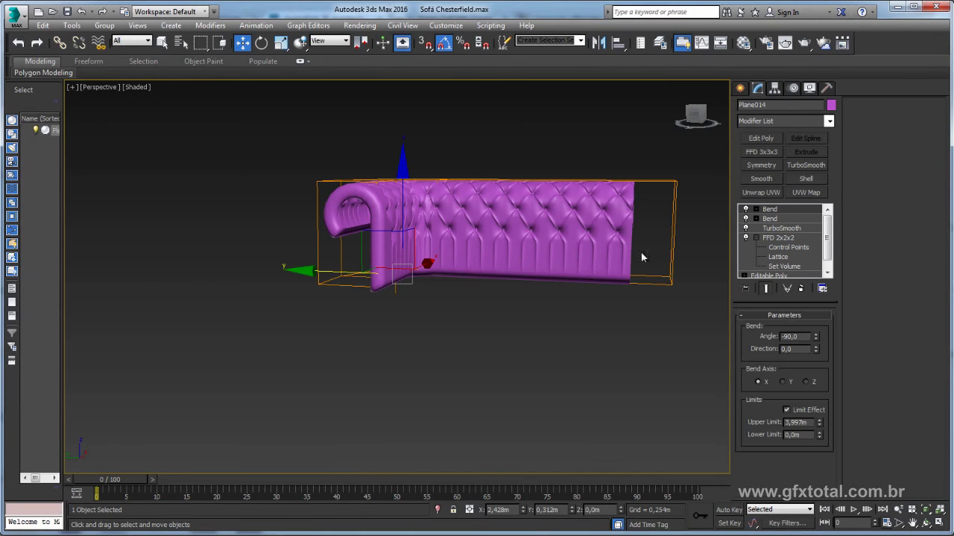
click(771, 247)
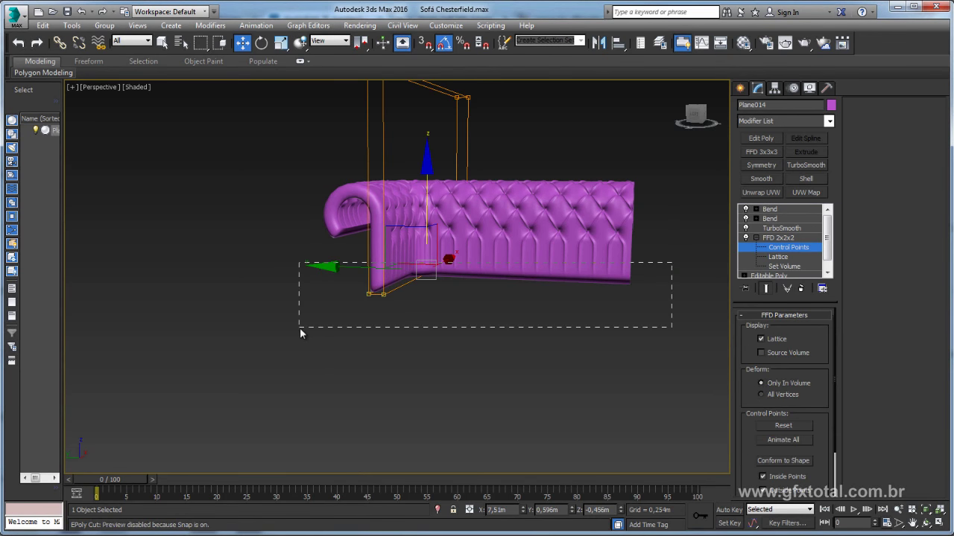
drag(301, 329, 294, 246)
mouse_move(429, 202)
mouse_down()
mouse_move(418, 347)
mouse_move(419, 193)
mouse_up()
alt+middle_drag(425, 190, 767, 252)
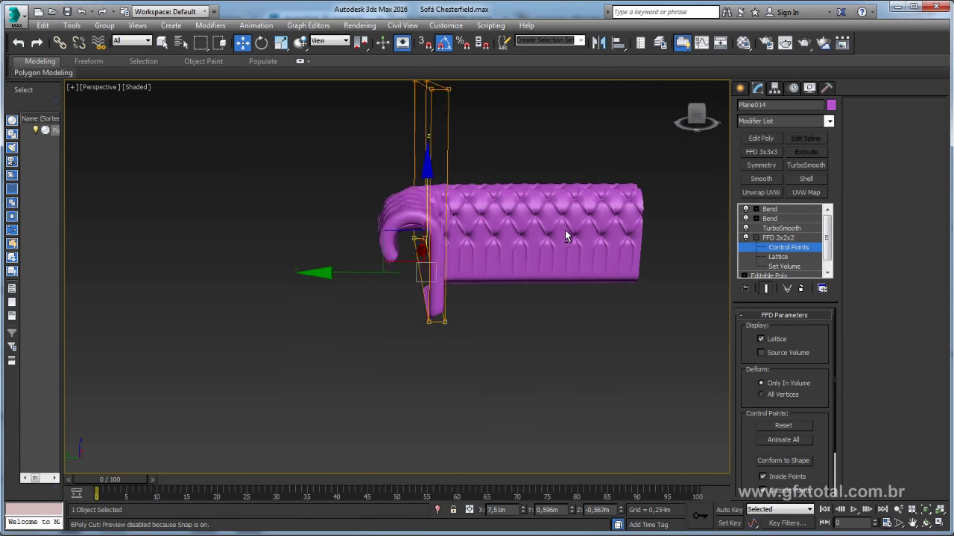
double_click(776, 237)
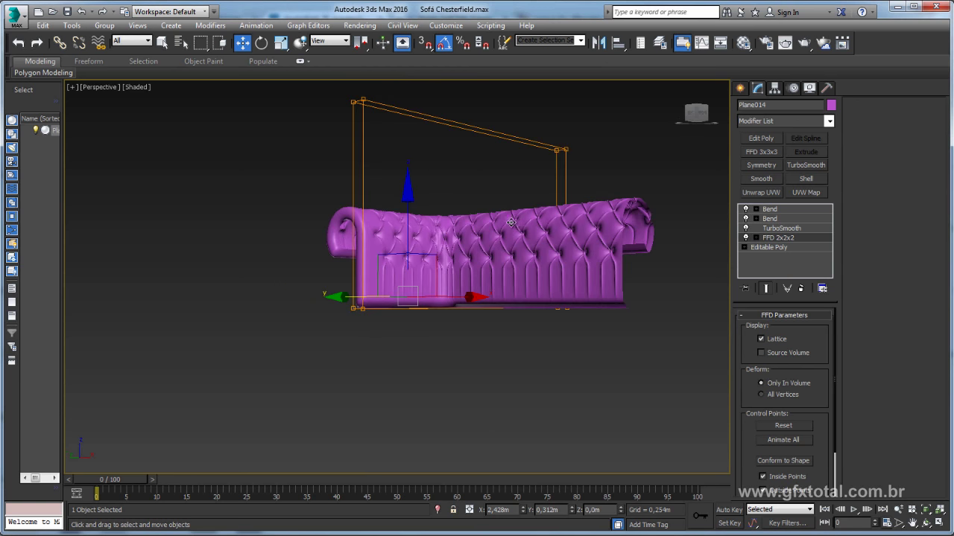
mouse_move(565, 245)
alt+middle_down()
mouse_move(536, 321)
mouse_move(365, 249)
alt+middle_up()
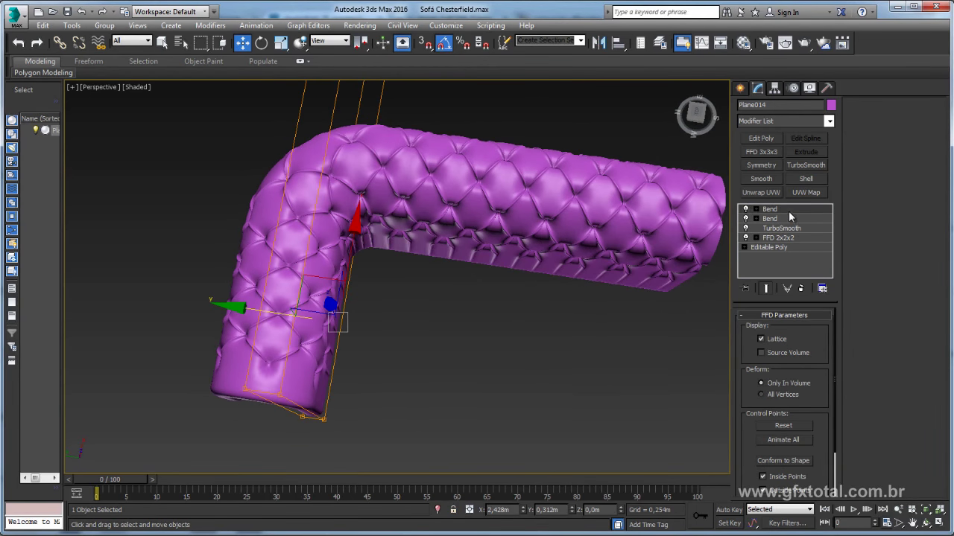
click(788, 211)
click(755, 209)
click(777, 219)
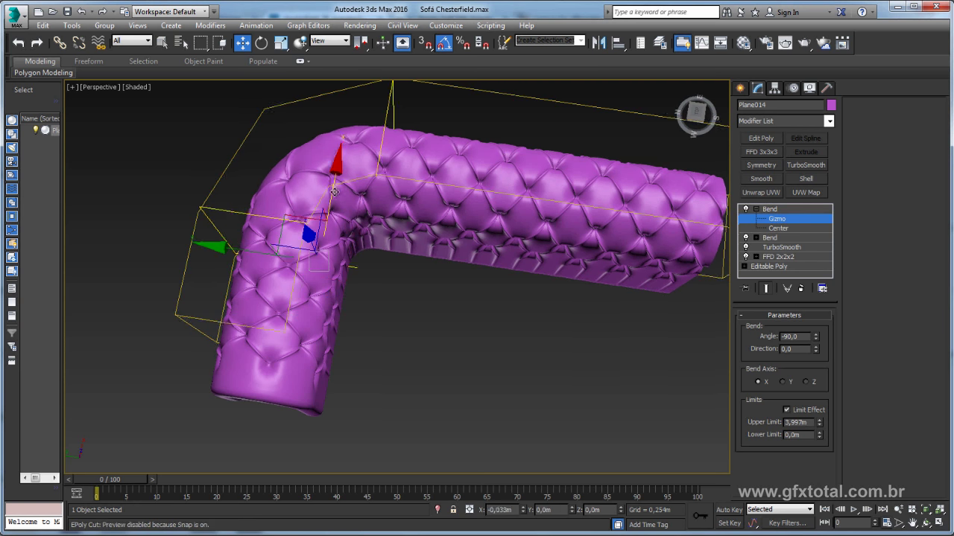
alt+middle_drag(334, 192, 331, 210)
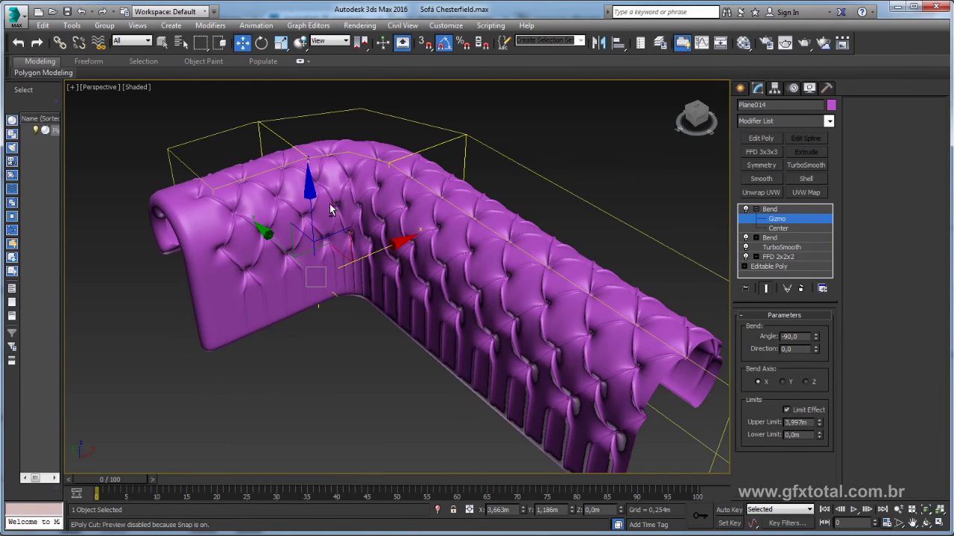
mouse_move(388, 247)
alt+middle_down()
mouse_move(468, 249)
mouse_move(319, 256)
mouse_move(331, 254)
alt+middle_up()
alt+middle_drag(411, 252, 481, 249)
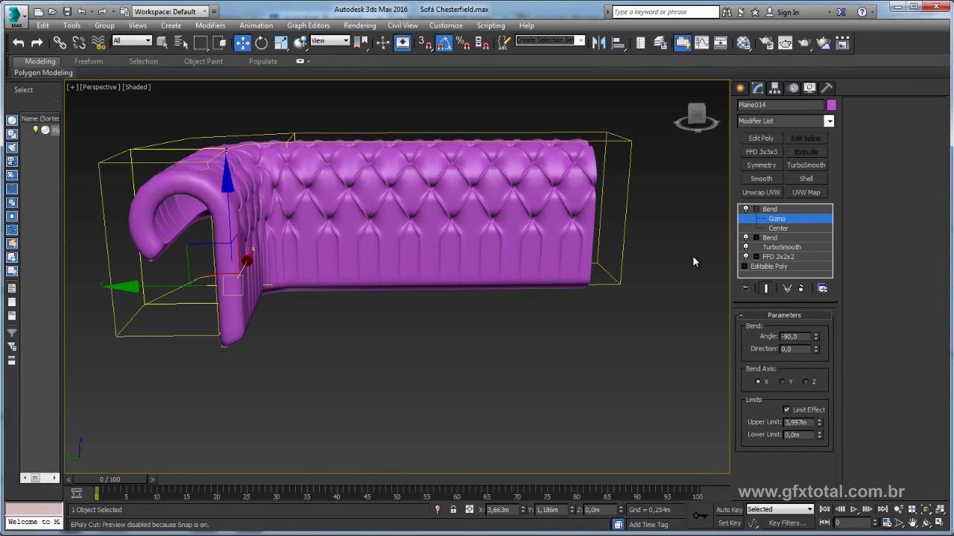
mouse_move(557, 174)
alt+middle_down()
mouse_move(422, 211)
mouse_move(440, 229)
mouse_move(335, 234)
alt+middle_up()
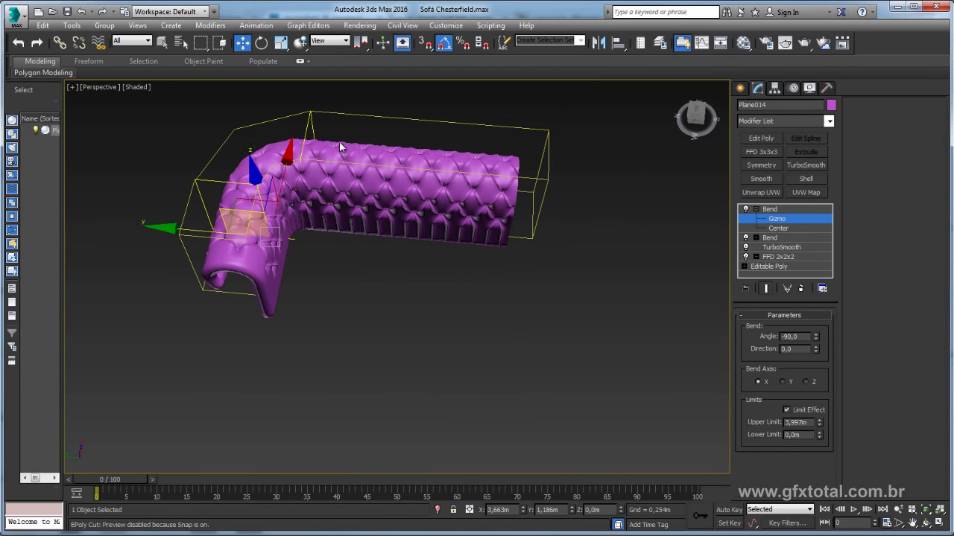
Step: Mirror the tufted sofa half on the Y axis as a Copy, creating Plane015
click(598, 43)
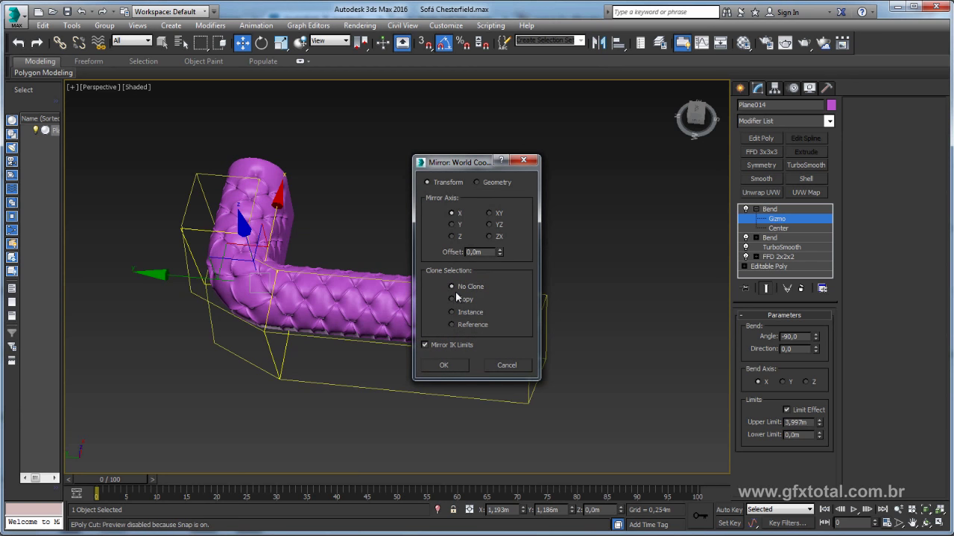
click(452, 299)
click(443, 365)
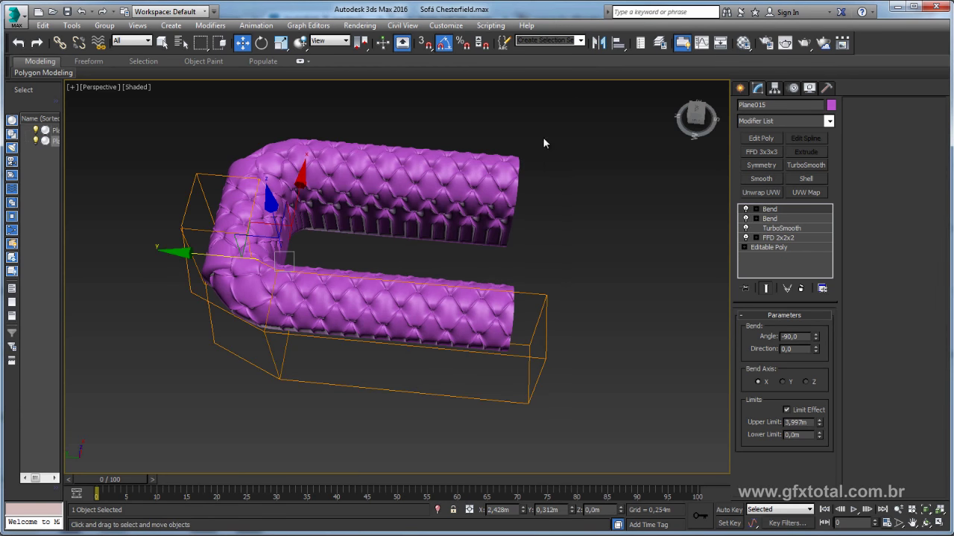
key(ctrl+z)
drag(558, 123, 443, 232)
key(ctrl+y)
click(598, 43)
click(451, 236)
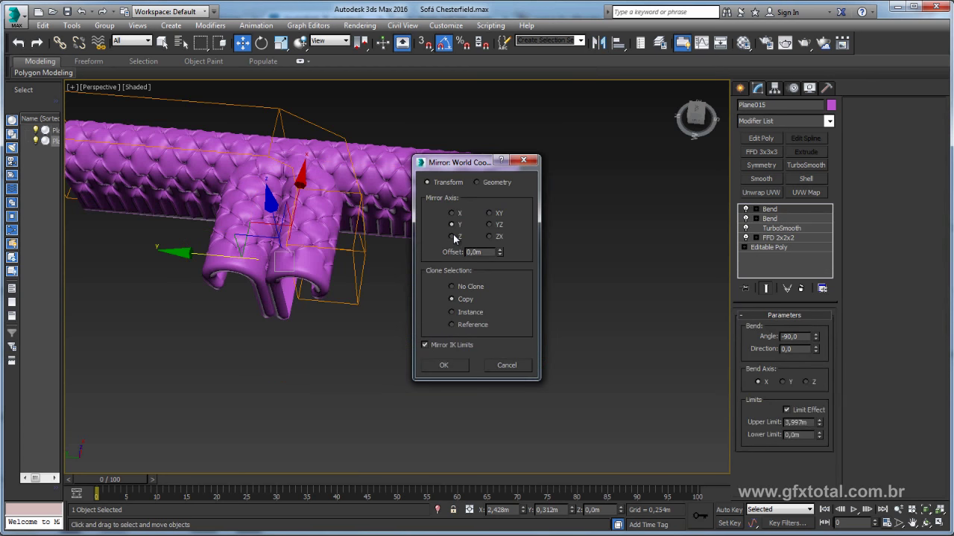
click(450, 368)
Step: Shift the Bend gizmo centre along X to reshape the right arm's curve
mouse_move(252, 256)
alt+middle_down()
mouse_move(531, 230)
mouse_move(542, 206)
alt+middle_up()
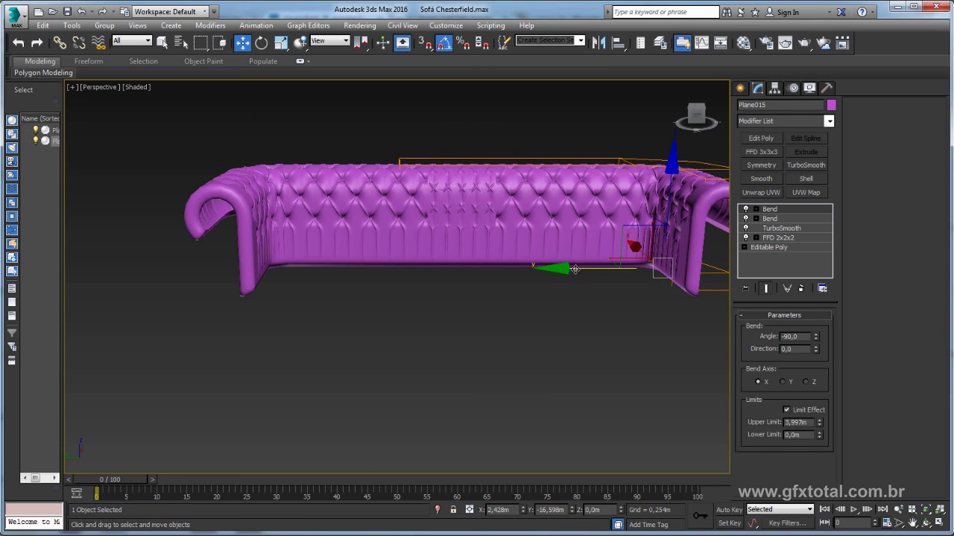
drag(574, 269, 559, 272)
mouse_move(559, 272)
alt+middle_down()
mouse_move(564, 286)
mouse_move(569, 275)
alt+middle_up()
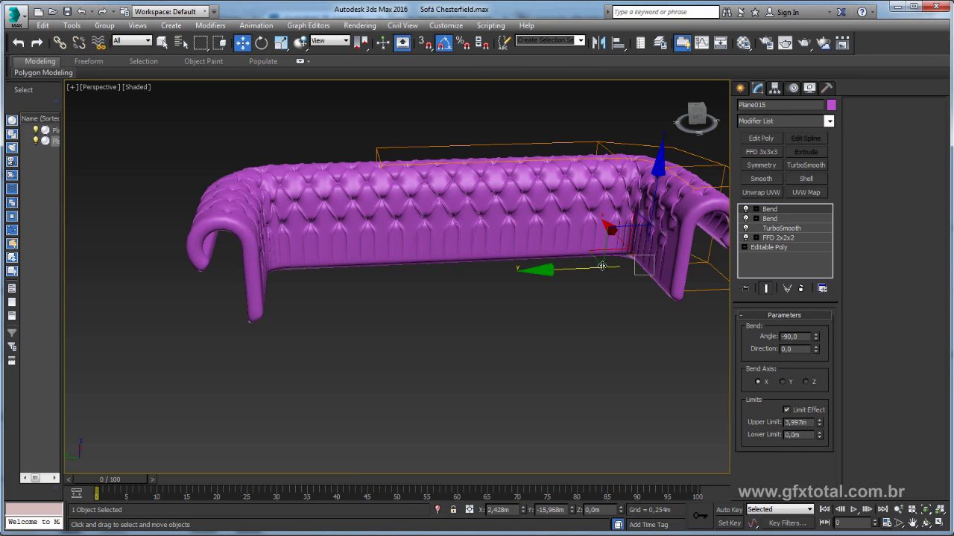
drag(568, 273, 597, 269)
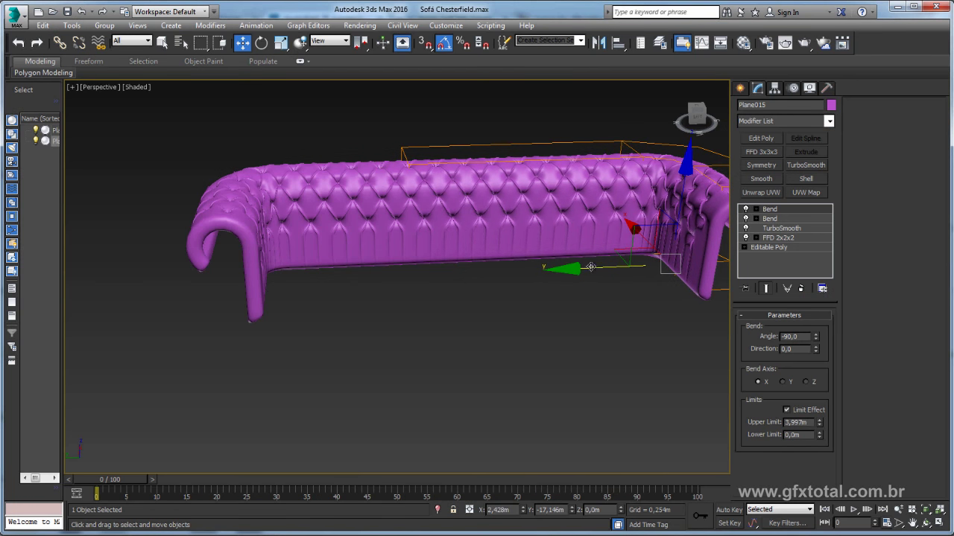
alt+middle_drag(590, 267, 781, 140)
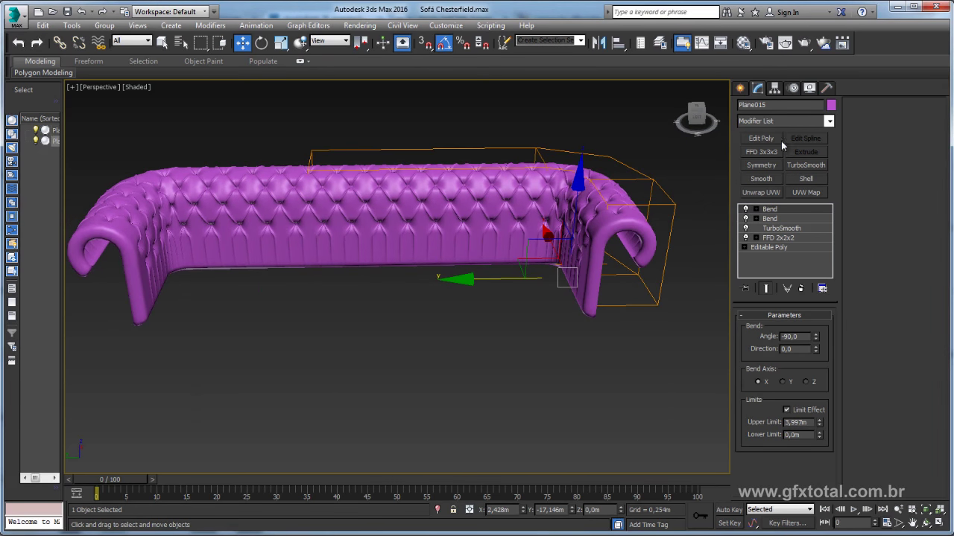
click(740, 89)
click(761, 164)
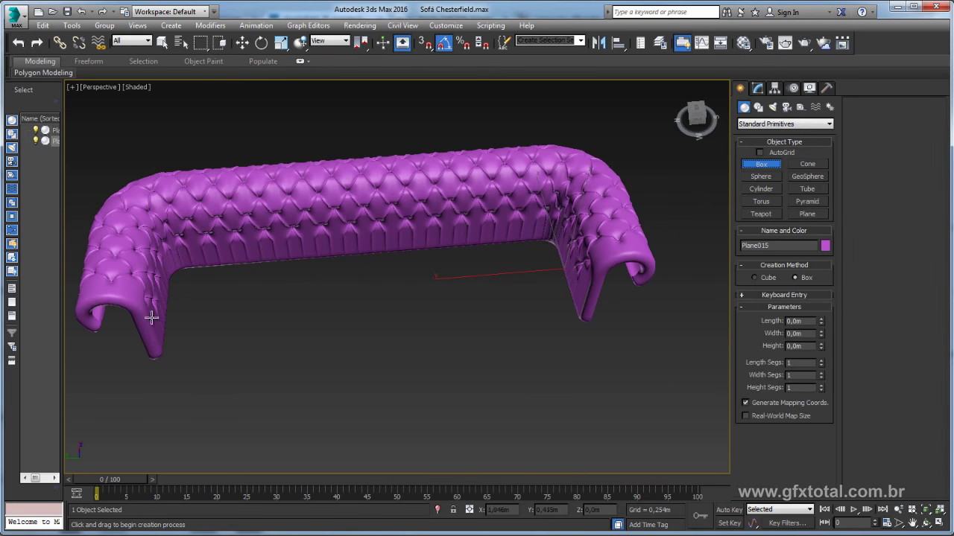
Step: Draw a box base under the sofa, about 17.38 m by 3.07 m by 1.58 m high
drag(162, 358, 564, 264)
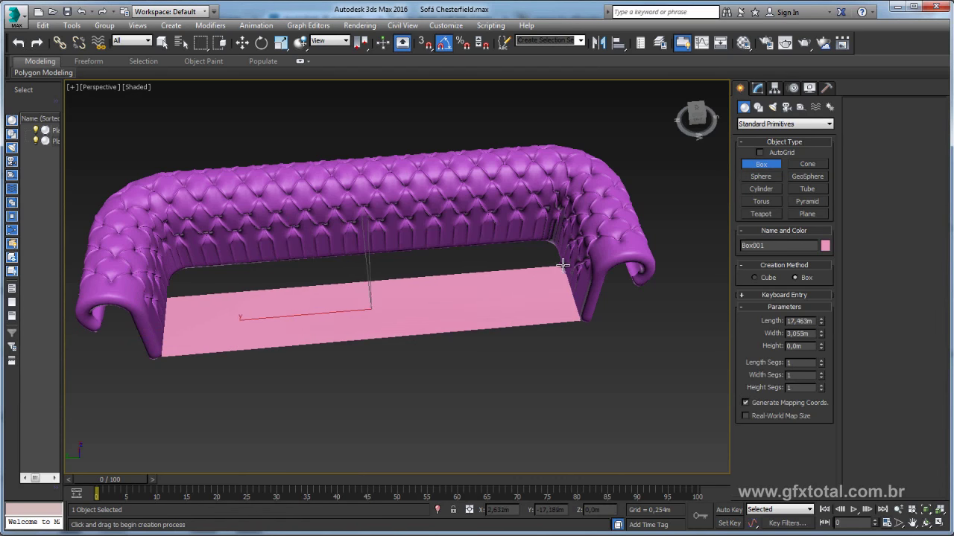
click(552, 221)
key(w)
key(F4)
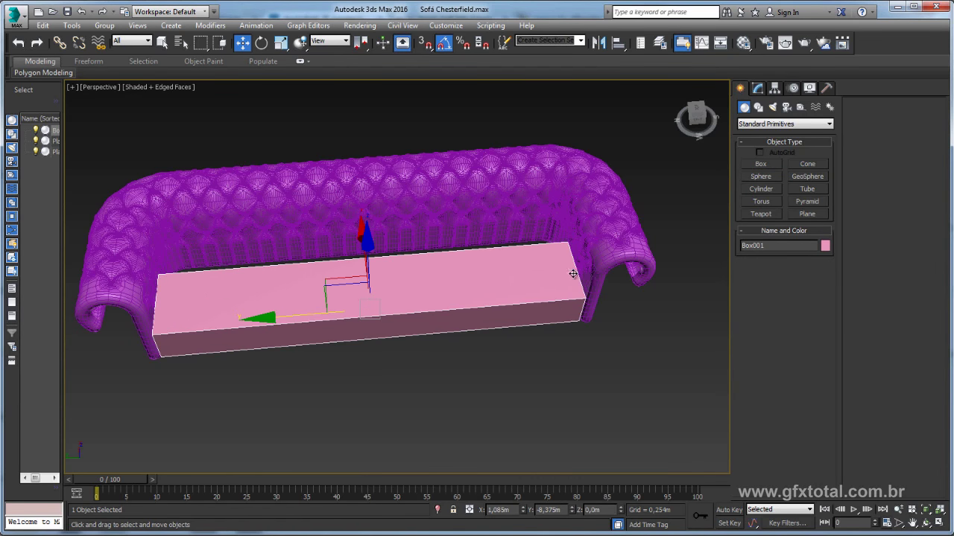
Step: Keep 2 length segments on Box001 and reset its width and height segments to 1
click(757, 90)
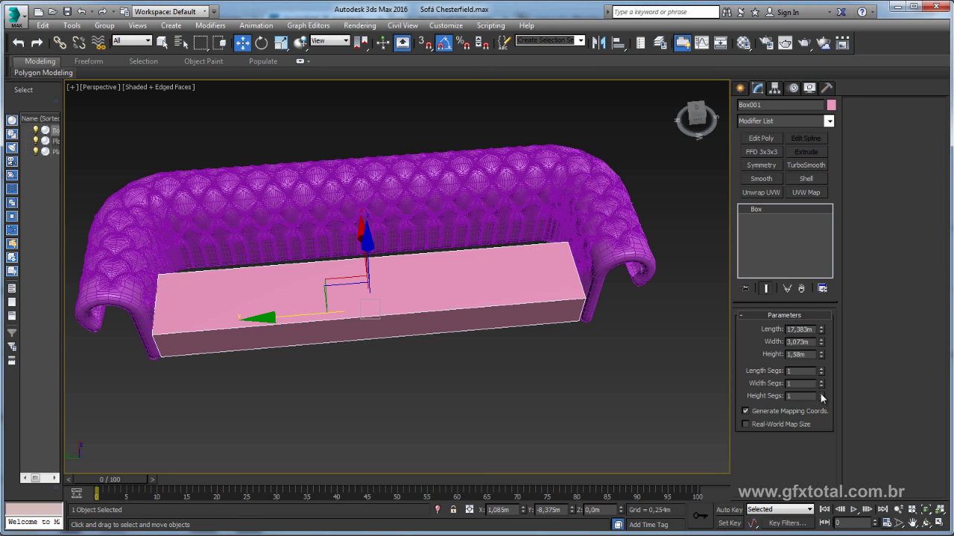
alt+middle_drag(656, 335, 608, 322)
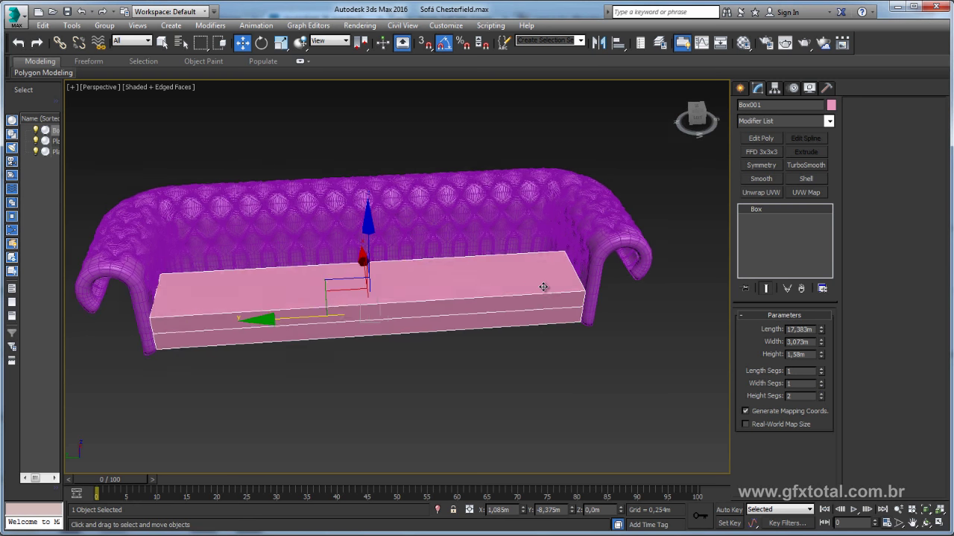
click(821, 382)
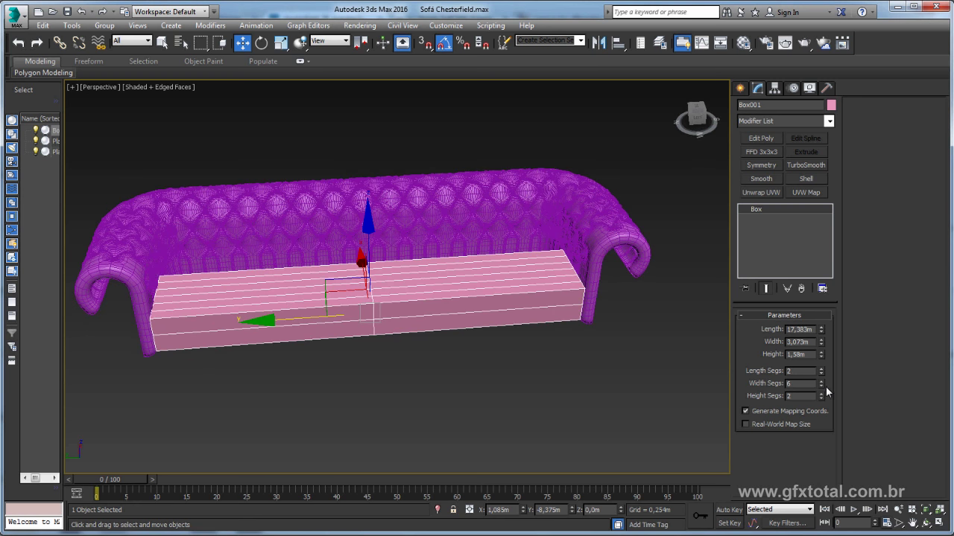
right_click(822, 384)
right_click(820, 396)
alt+middle_drag(538, 278, 537, 283)
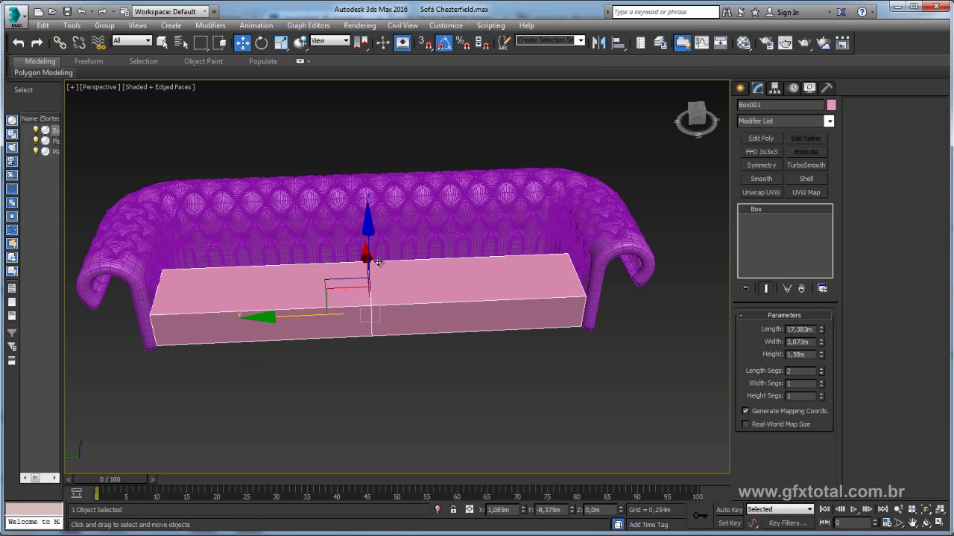
mouse_move(379, 262)
alt+middle_down()
mouse_move(413, 269)
mouse_move(517, 216)
alt+middle_up()
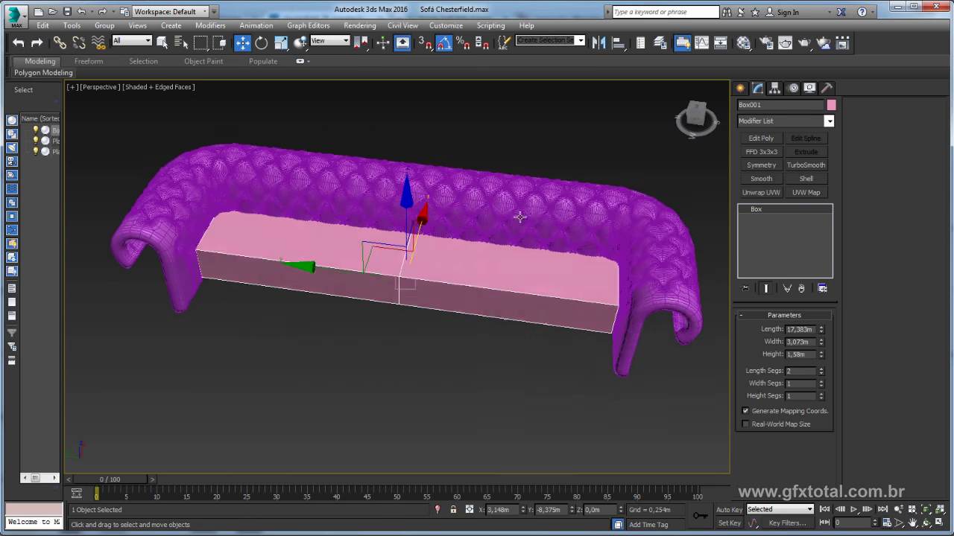
click(559, 207)
click(377, 223)
Step: Switch off both Bend modifiers and TurboSmooth on Plane014's stack
scroll(223, 239, up, 5)
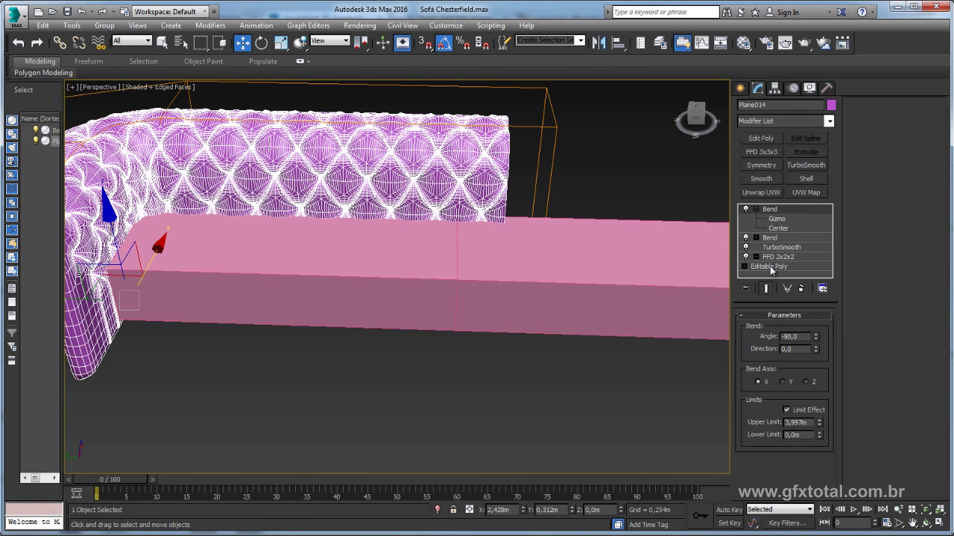
click(755, 210)
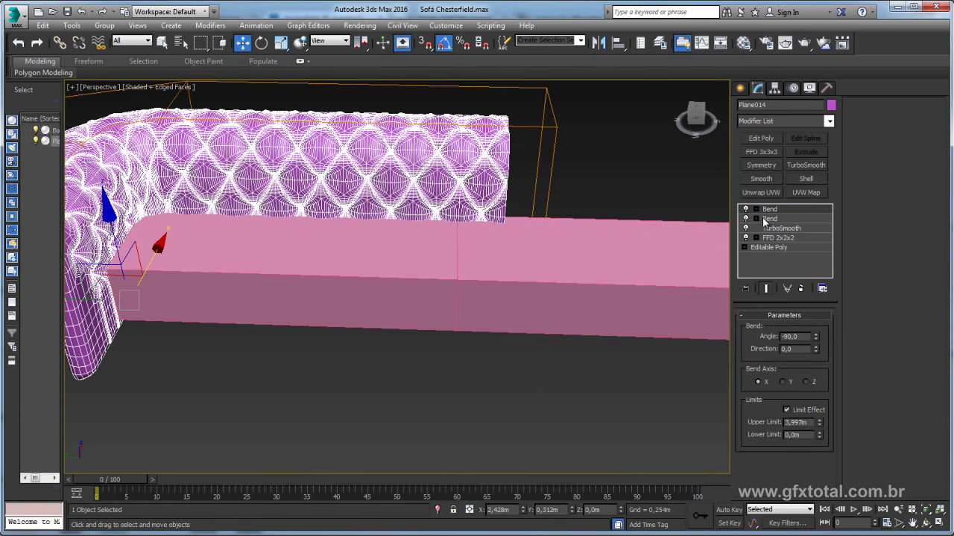
click(777, 238)
click(746, 237)
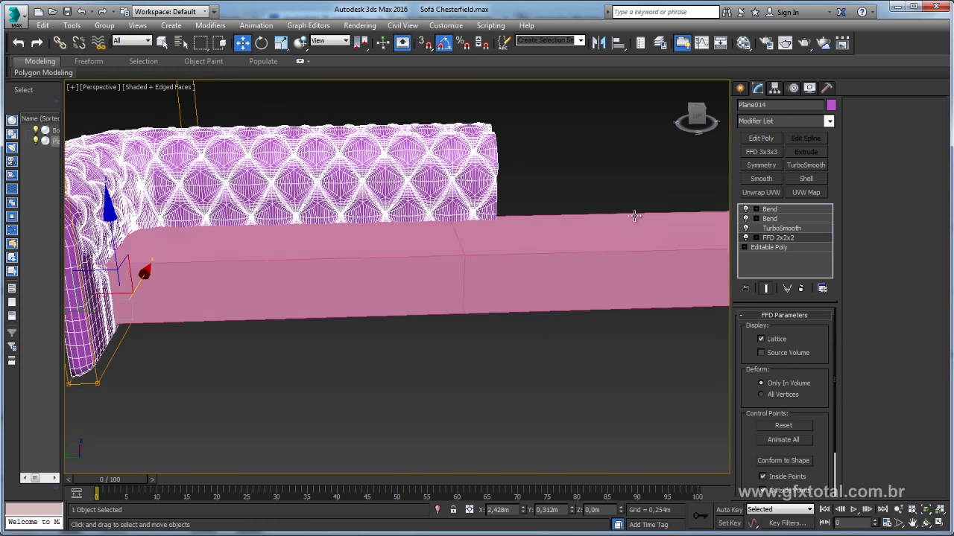
click(746, 209)
click(746, 228)
mouse_move(573, 205)
alt+middle_down()
mouse_move(515, 203)
mouse_move(464, 245)
mouse_move(463, 280)
mouse_move(457, 258)
mouse_move(569, 272)
mouse_move(651, 255)
alt+middle_up()
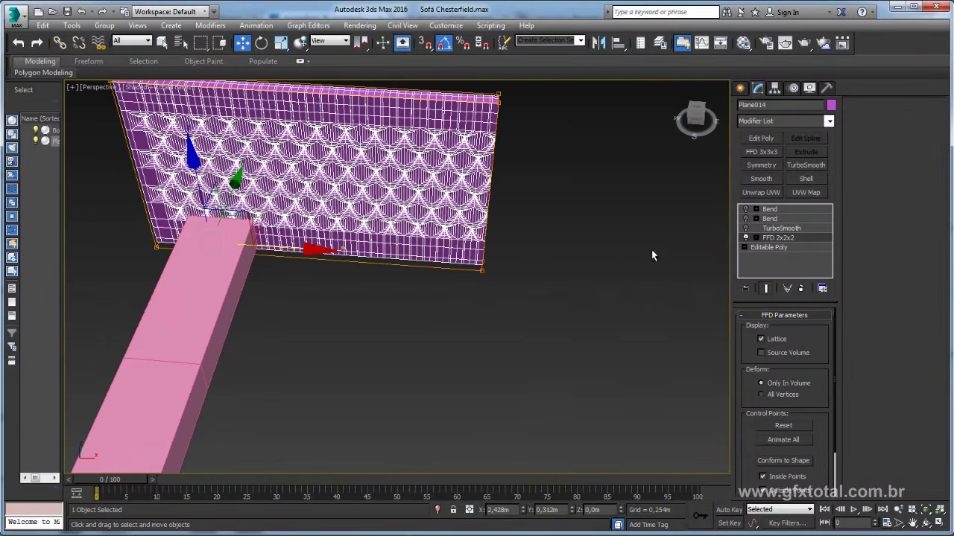
Step: Add a test Edit Poly above the FFD, select all polygons, then delete the modifier
click(760, 139)
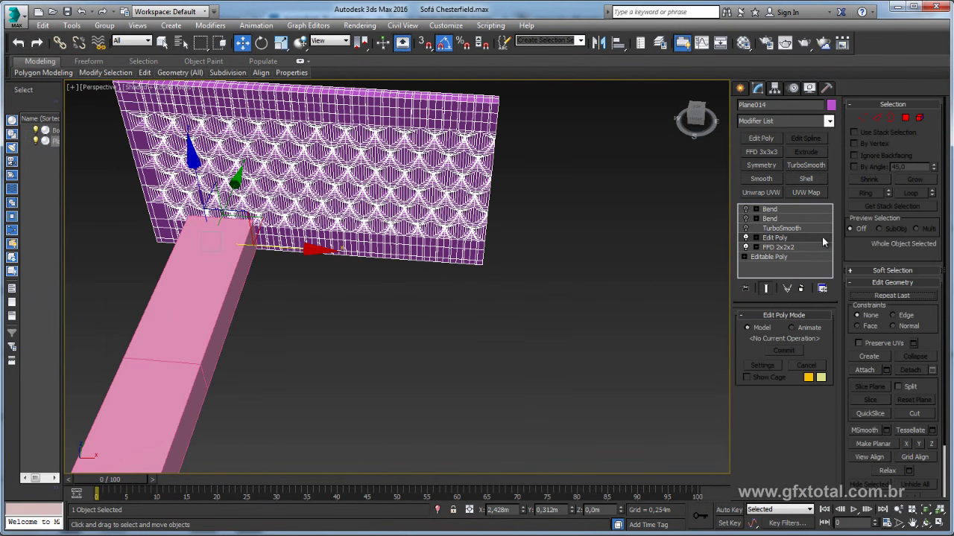
click(904, 118)
key(ctrl+a)
mouse_move(604, 166)
alt+middle_down()
mouse_move(540, 164)
mouse_move(517, 217)
mouse_move(555, 219)
alt+middle_up()
alt+middle_drag(377, 202, 149, 263)
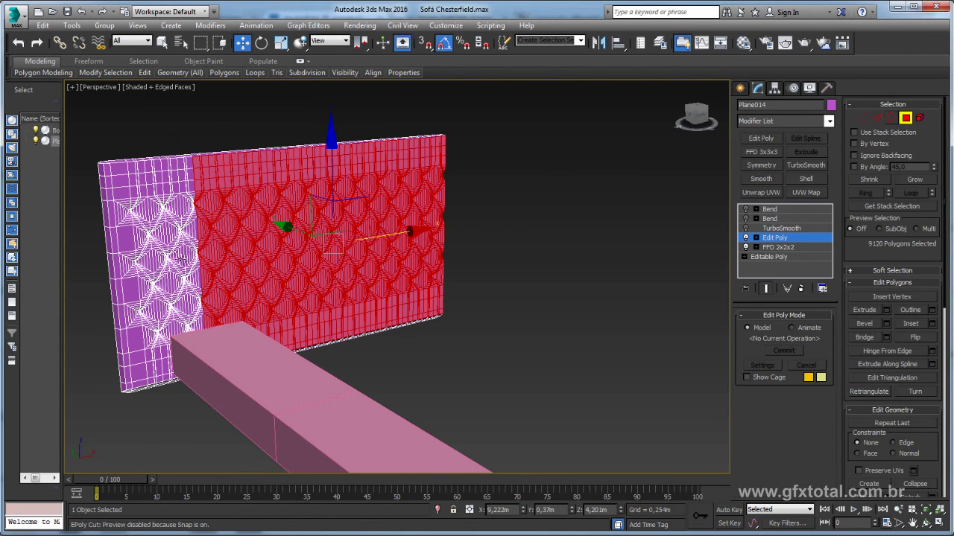
click(784, 238)
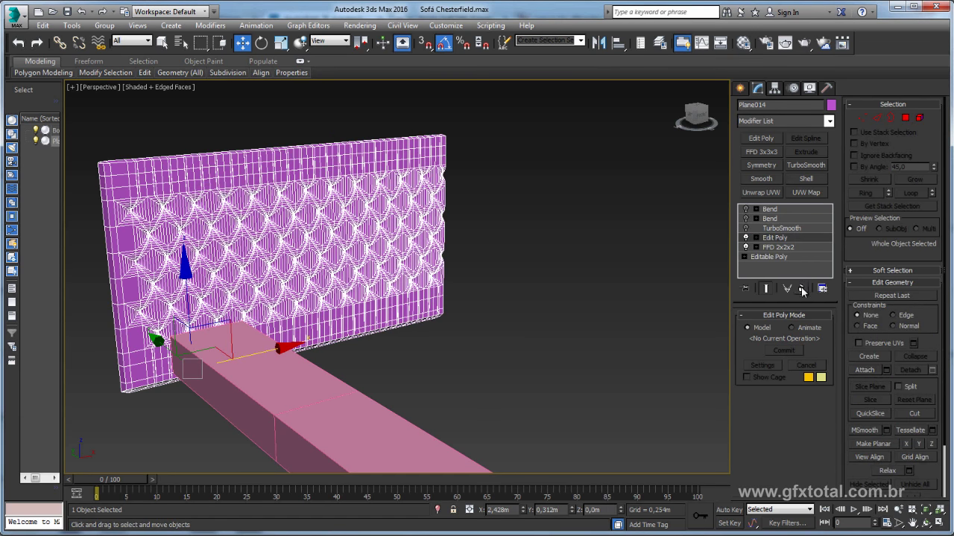
click(801, 289)
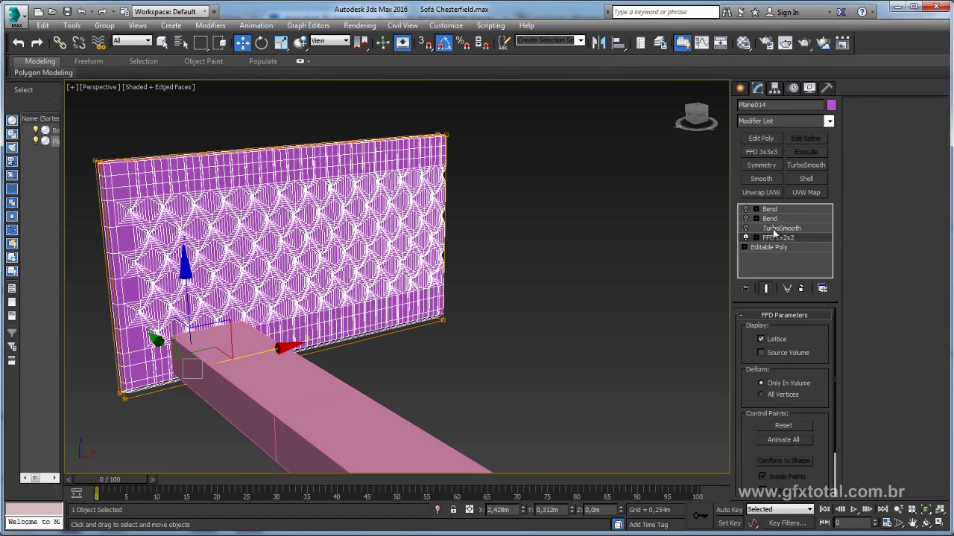
Step: Drag TurboSmooth to the top, re-enable both Bends, and add an Edit Poly above the Bend
drag(775, 233, 784, 212)
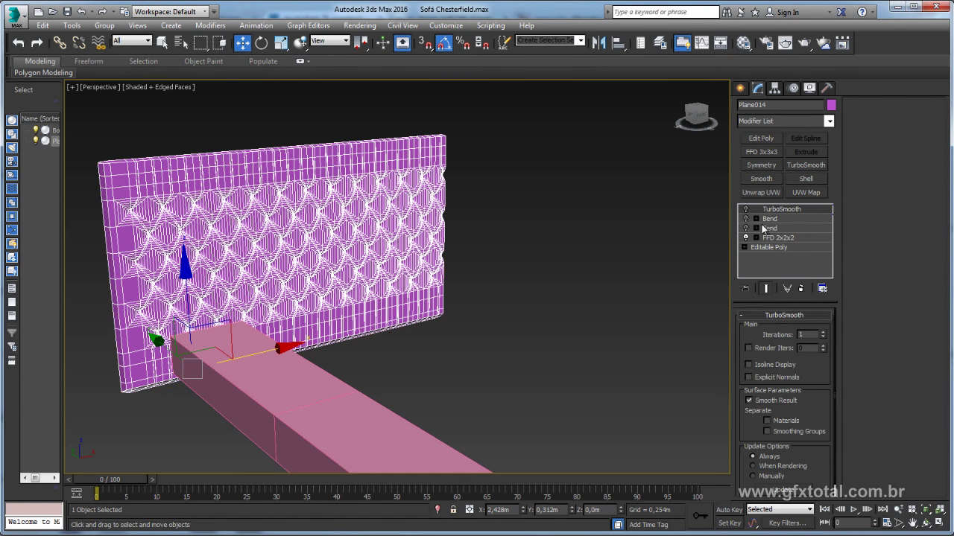
click(745, 228)
click(745, 219)
alt+middle_drag(419, 285, 566, 298)
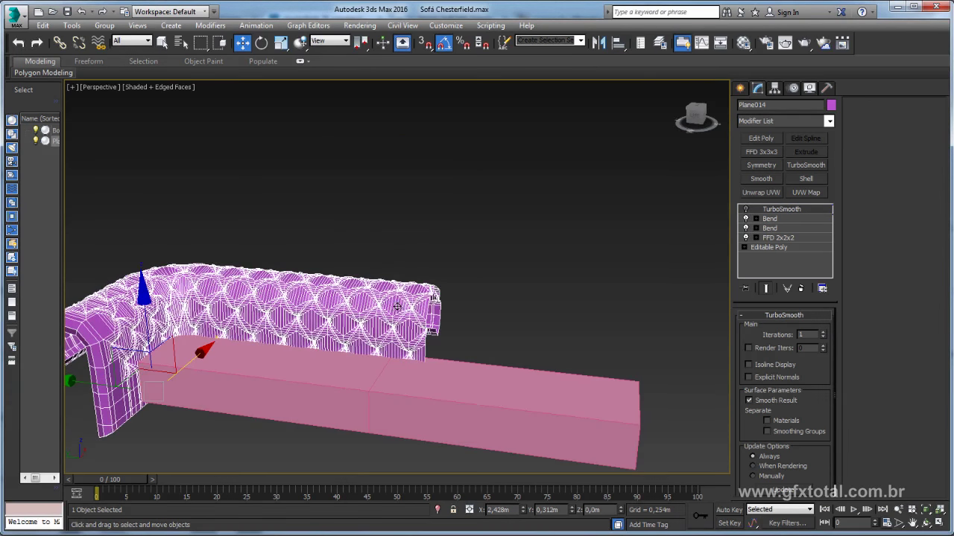
click(771, 222)
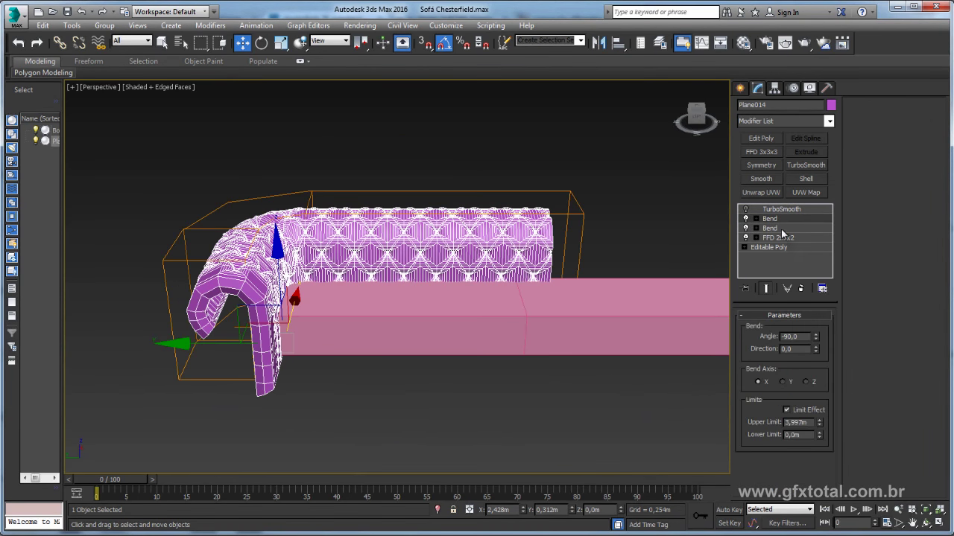
click(761, 139)
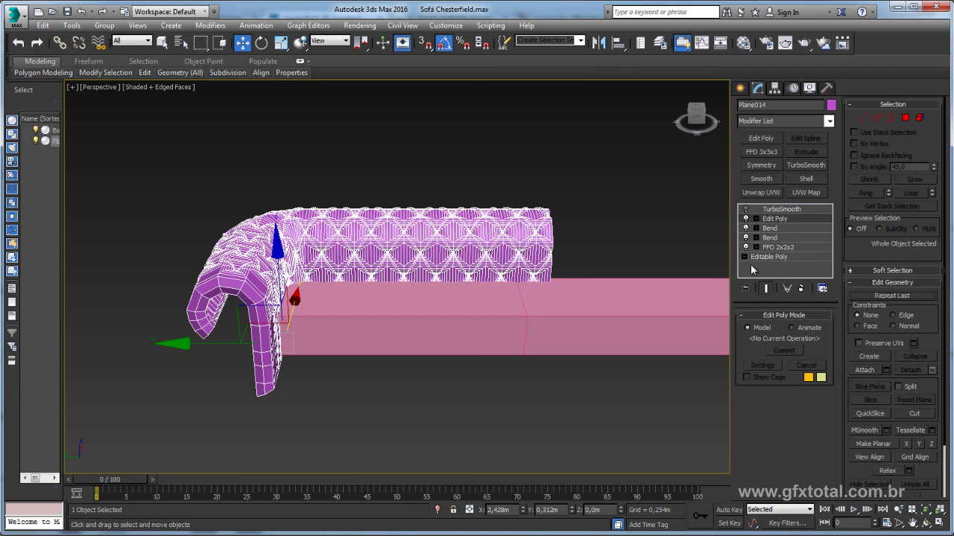
Step: Delete the polygons of one half of the sofa back from the left view
click(905, 118)
key(ctrl+a)
alt+middle_drag(638, 205, 616, 194)
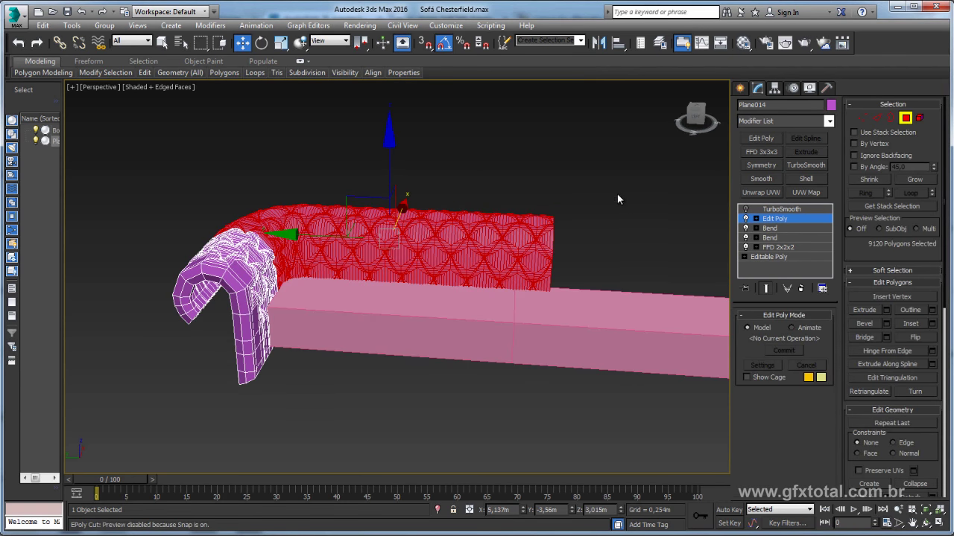
key(d)
key(f)
key(l)
scroll(538, 221, up, 5)
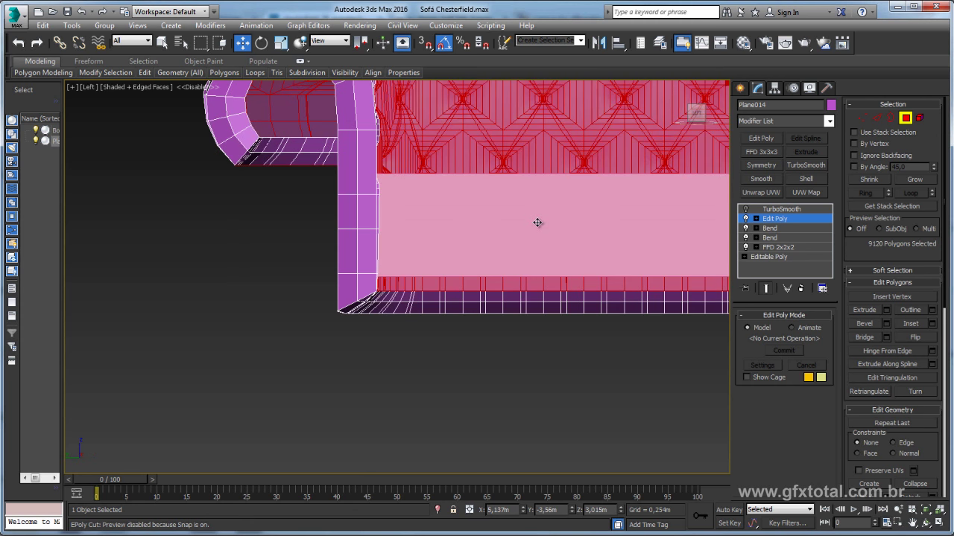
scroll(538, 221, down, 3)
middle_drag(444, 258, 336, 269)
scroll(435, 261, up, 3)
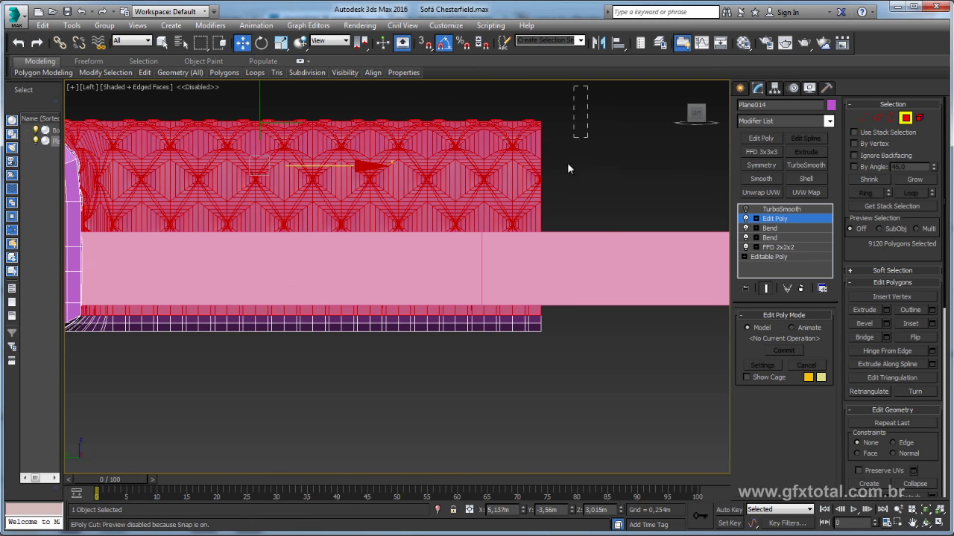
drag(486, 395, 486, 395)
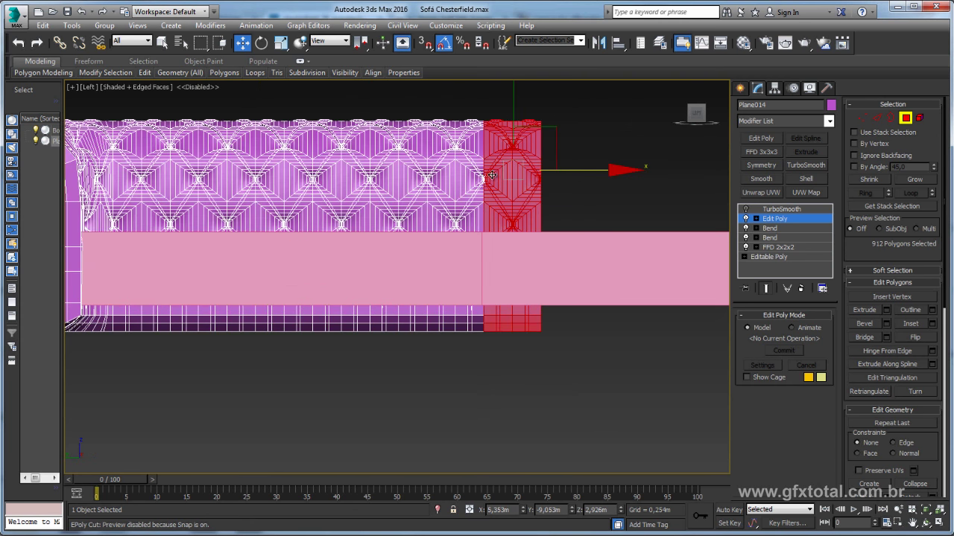
scroll(491, 176, up, 3)
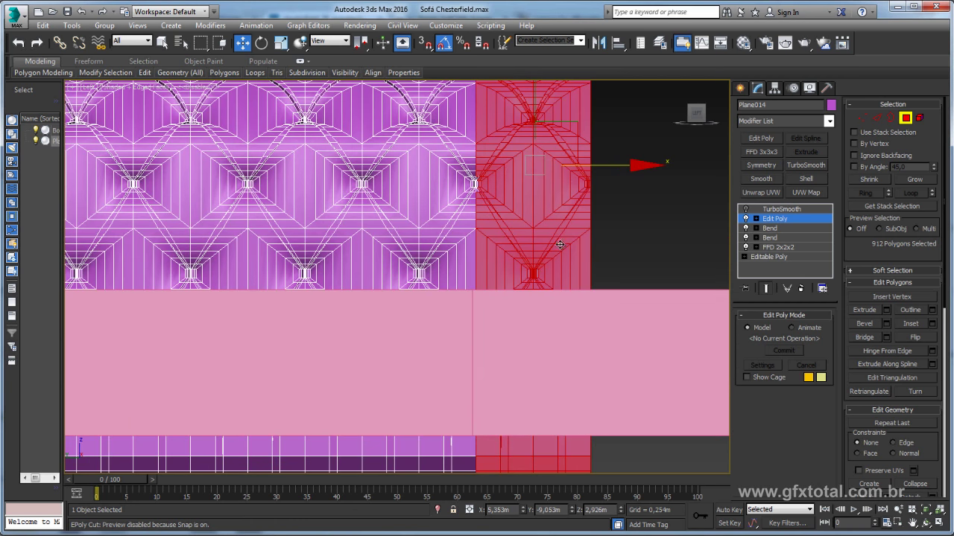
key(Delete)
Step: Delete the pink guide plane
click(774, 219)
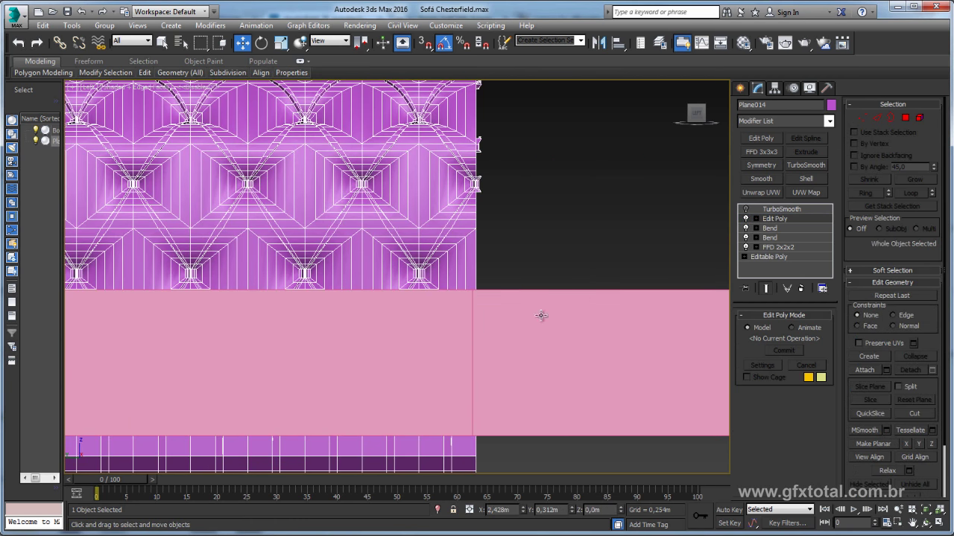
click(541, 316)
key(Delete)
click(460, 283)
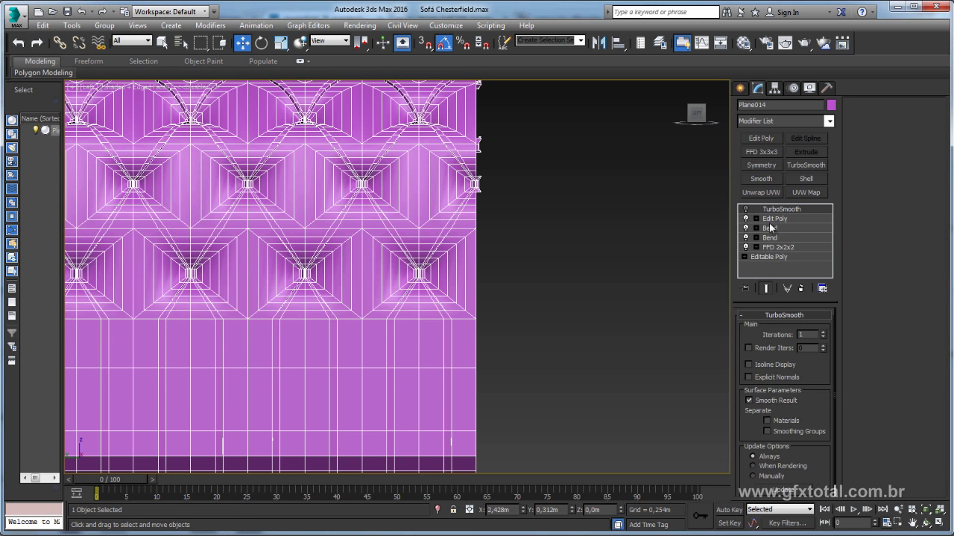
Step: Marquee-select and delete the protruding and stray polygons along the cut edge
click(756, 219)
click(779, 257)
scroll(478, 202, up, 3)
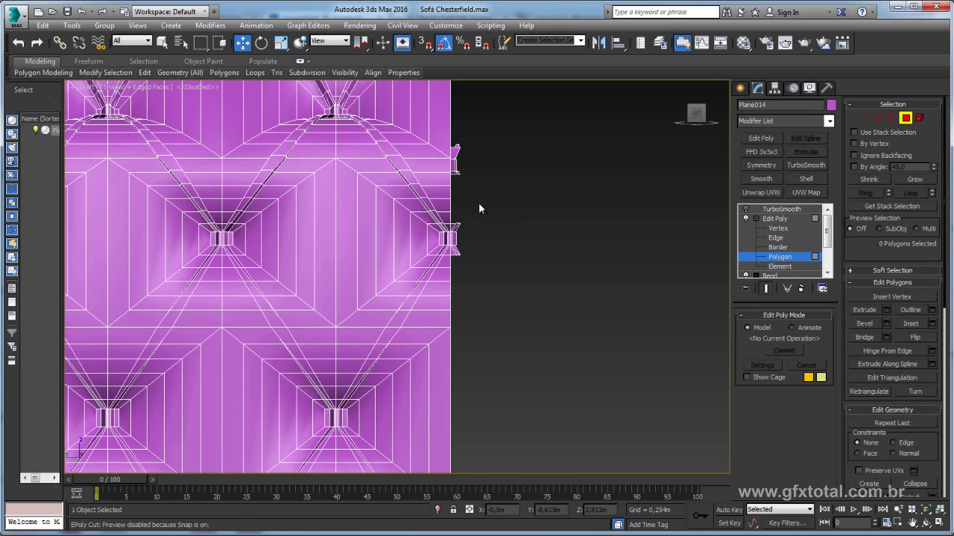
scroll(478, 205, up, 3)
drag(474, 214, 424, 330)
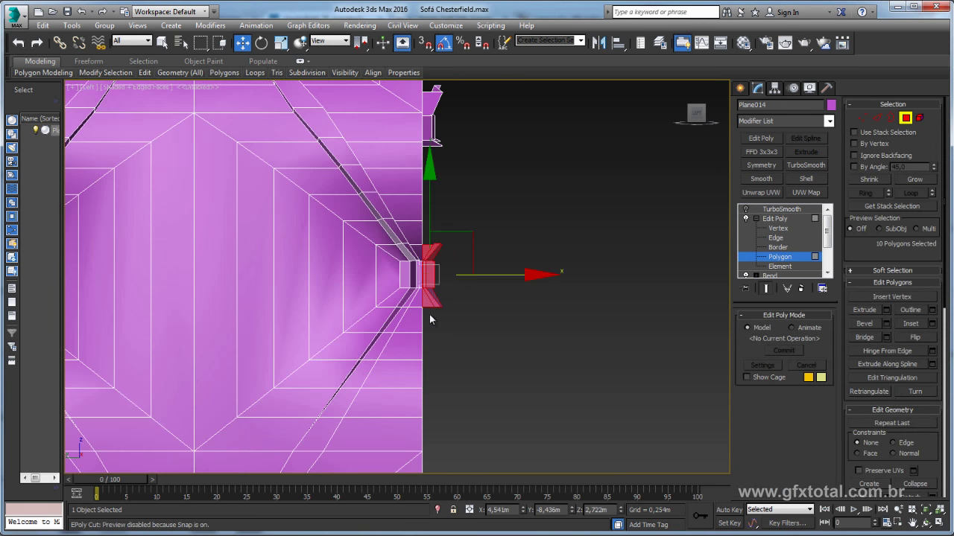
scroll(451, 246, up, 3)
click(453, 237)
scroll(469, 216, down, 3)
scroll(482, 201, down, 3)
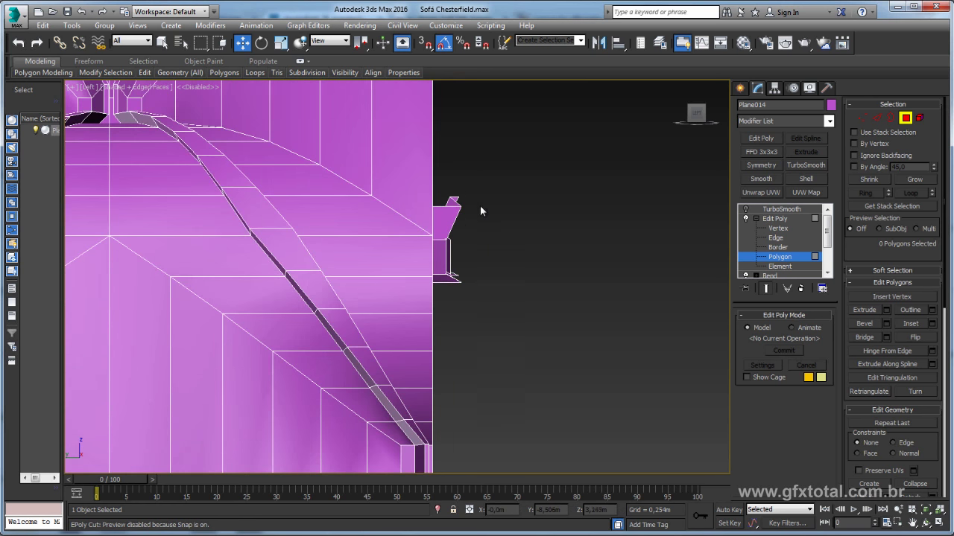
drag(449, 304, 437, 329)
key(Delete)
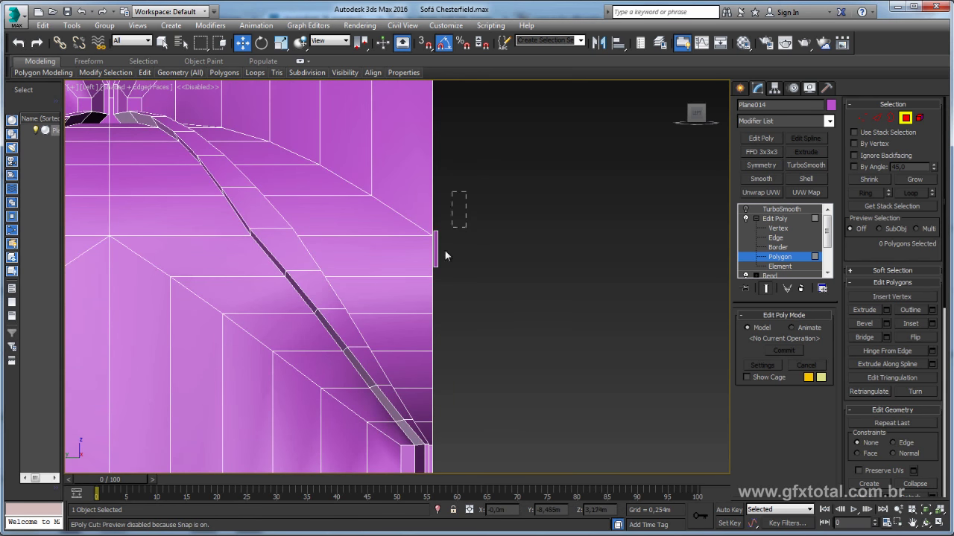
drag(466, 191, 436, 286)
key(Delete)
Step: Delete the last small protruding polygons and return Edit Poly to object level
scroll(441, 222, down, 3)
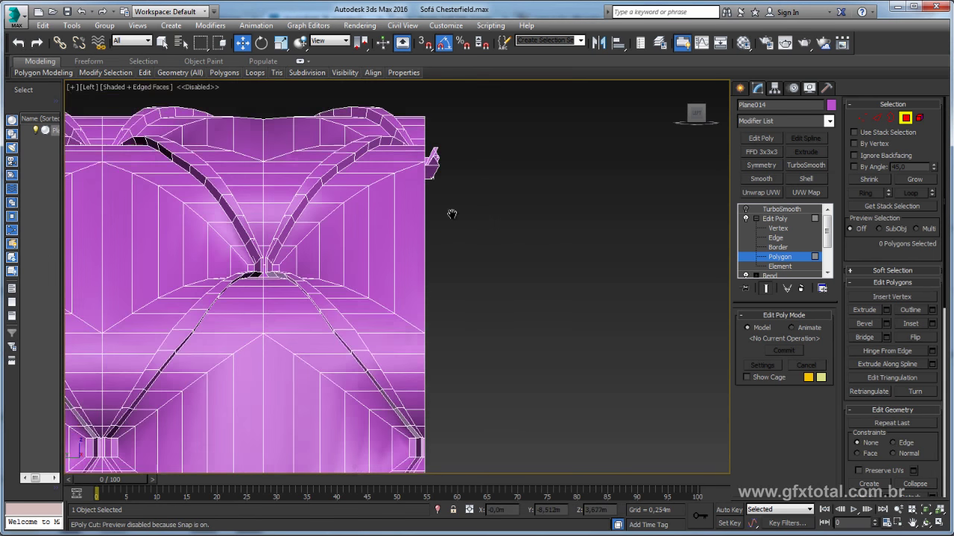
scroll(448, 220, up, 5)
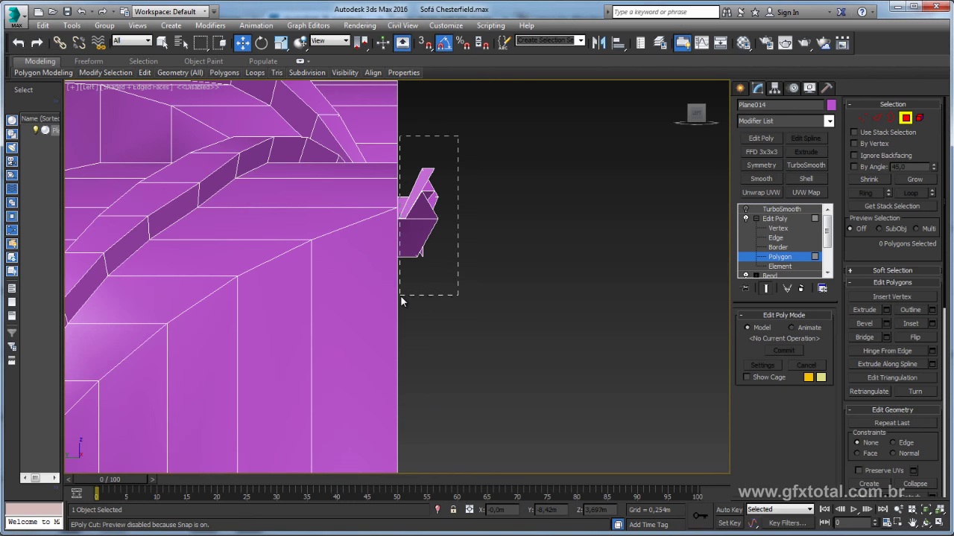
drag(400, 295, 400, 295)
key(Delete)
scroll(447, 264, down, 3)
middle_drag(503, 263, 471, 396)
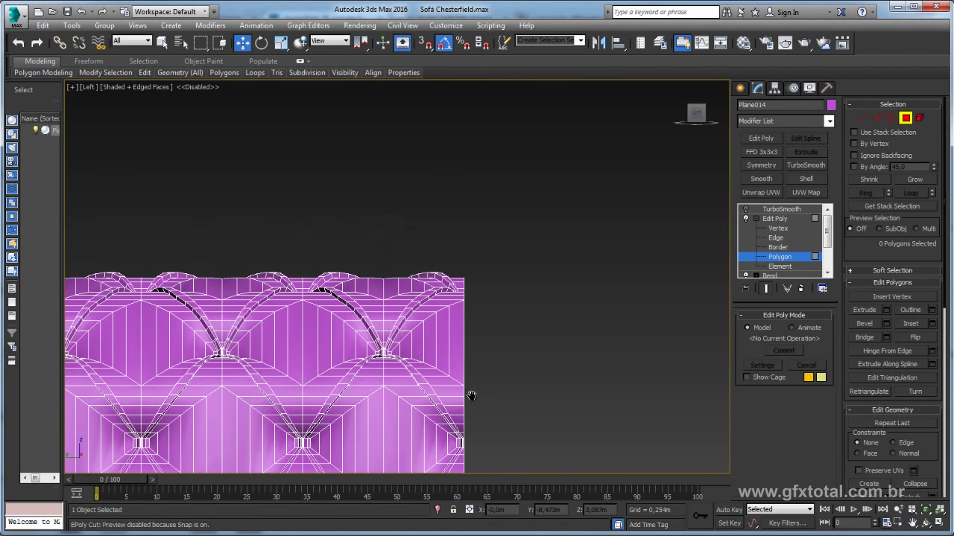
scroll(513, 211, down, 3)
middle_drag(514, 211, 573, 294)
click(773, 219)
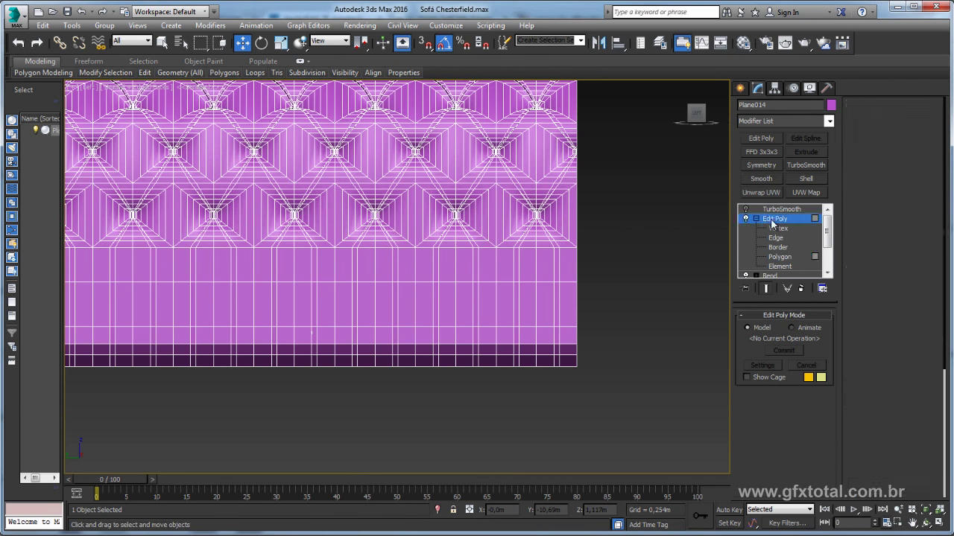
click(757, 219)
scroll(556, 275, down, 2)
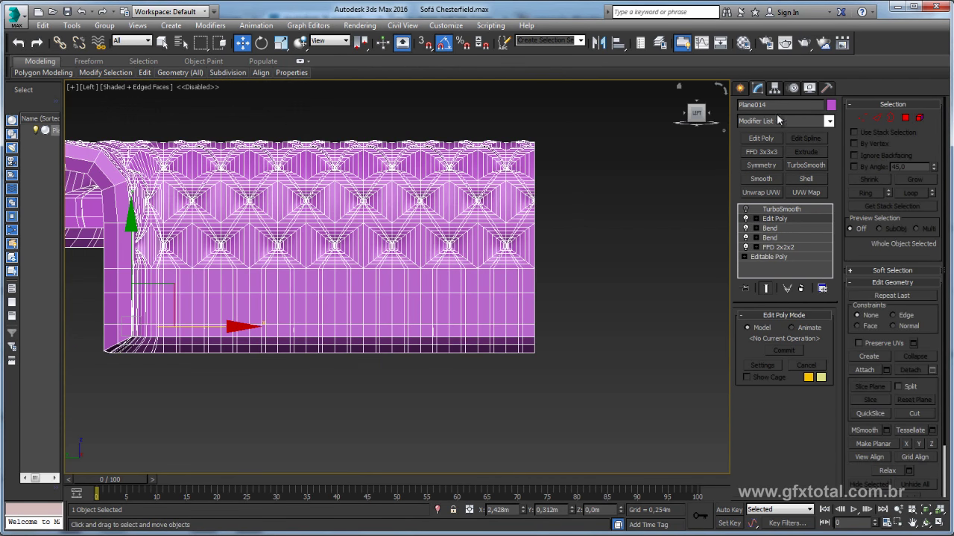
Step: With Affect Pivot Only and 3D Snap on, snap Plane014's pivot to the cut edge's bottom vertex
click(775, 87)
click(784, 162)
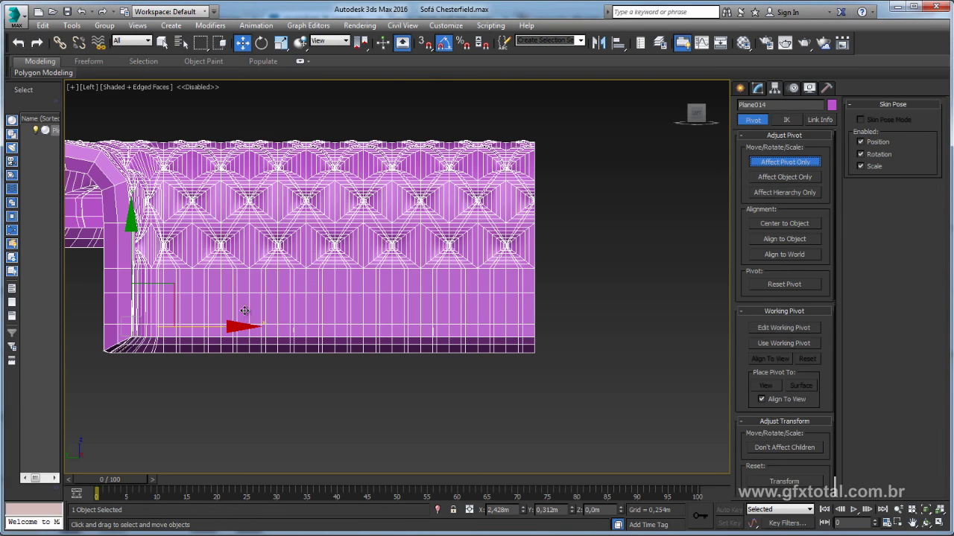
drag(169, 288, 644, 287)
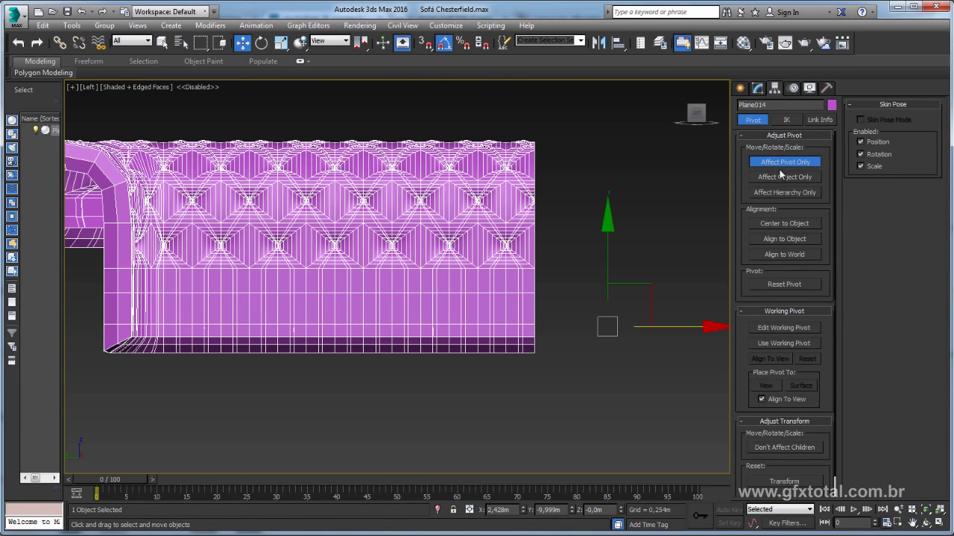
scroll(553, 284, up, 2)
scroll(588, 324, up, 2)
key(s)
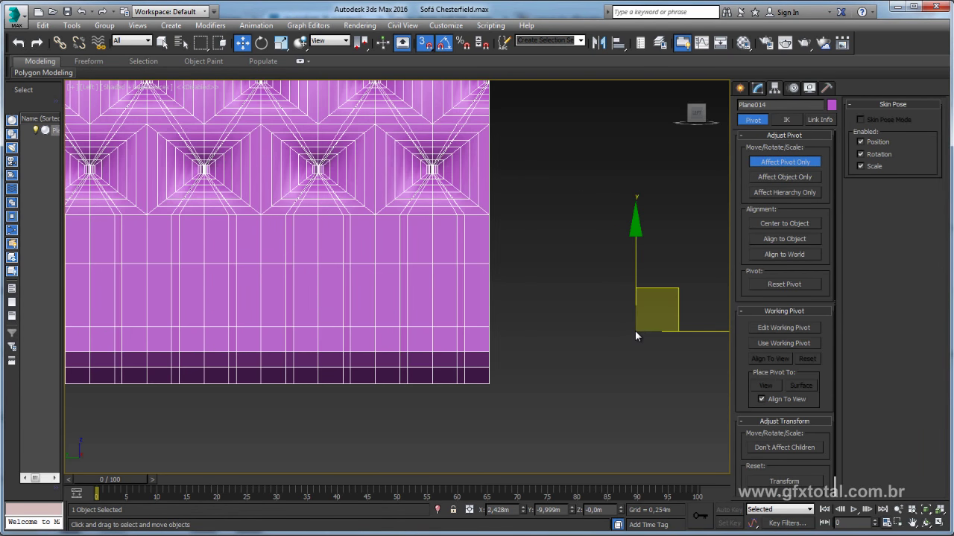
middle_drag(635, 331, 613, 324)
drag(612, 323, 463, 382)
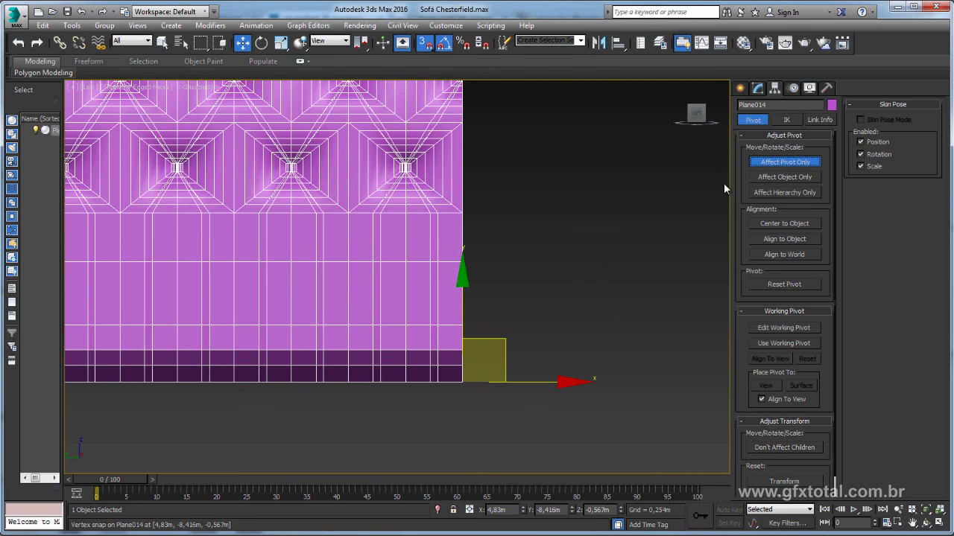
click(784, 161)
scroll(477, 253, down, 3)
mouse_move(477, 253)
alt+middle_down()
mouse_move(493, 258)
mouse_move(485, 277)
mouse_move(583, 94)
alt+middle_up()
Step: Mirror the sofa half on Y as a Copy, creating Plane015
click(598, 43)
click(429, 298)
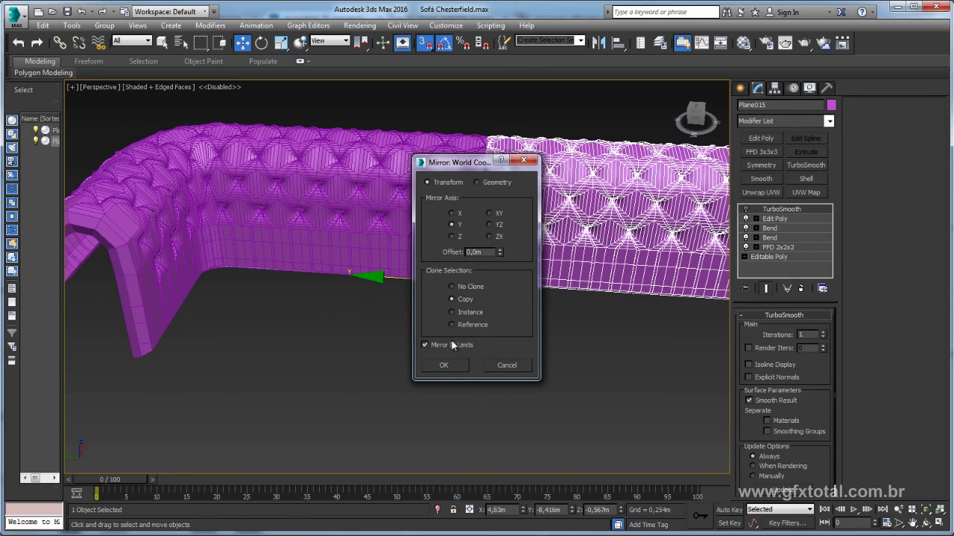
click(443, 362)
alt+middle_drag(500, 197, 742, 235)
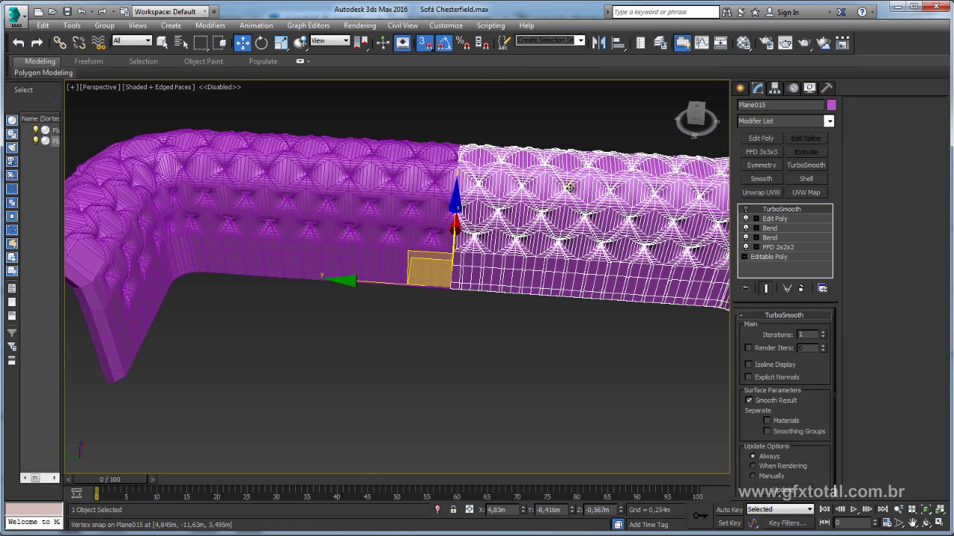
Step: Convert Plane015 to Editable Poly and attach it to Plane014's Edit Poly modifier
right_click(555, 188)
mouse_move(596, 304)
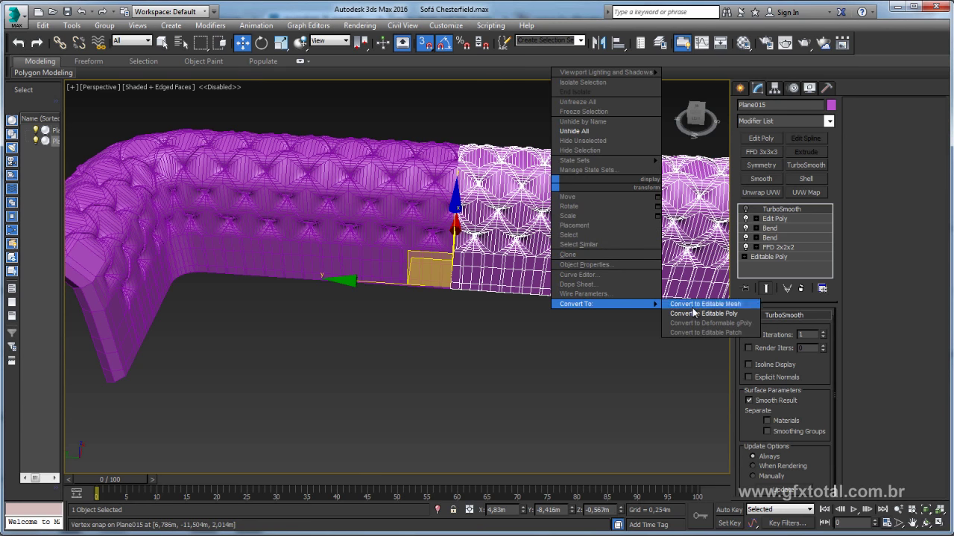
click(698, 315)
click(413, 200)
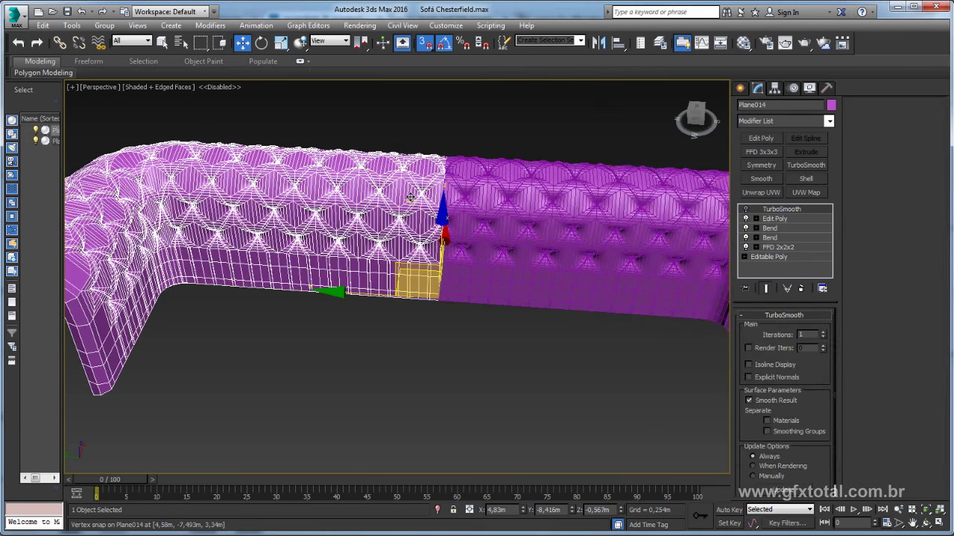
alt+middle_drag(510, 228, 539, 241)
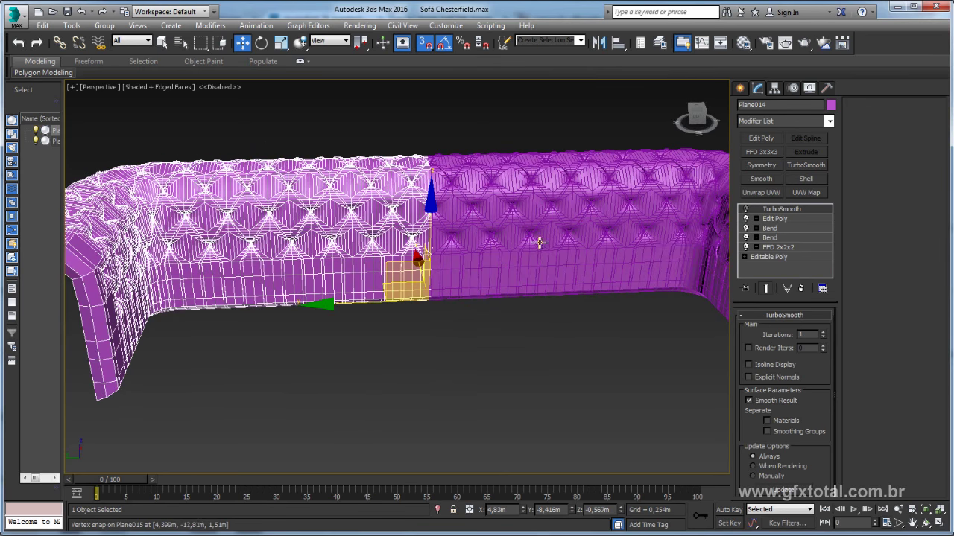
click(776, 220)
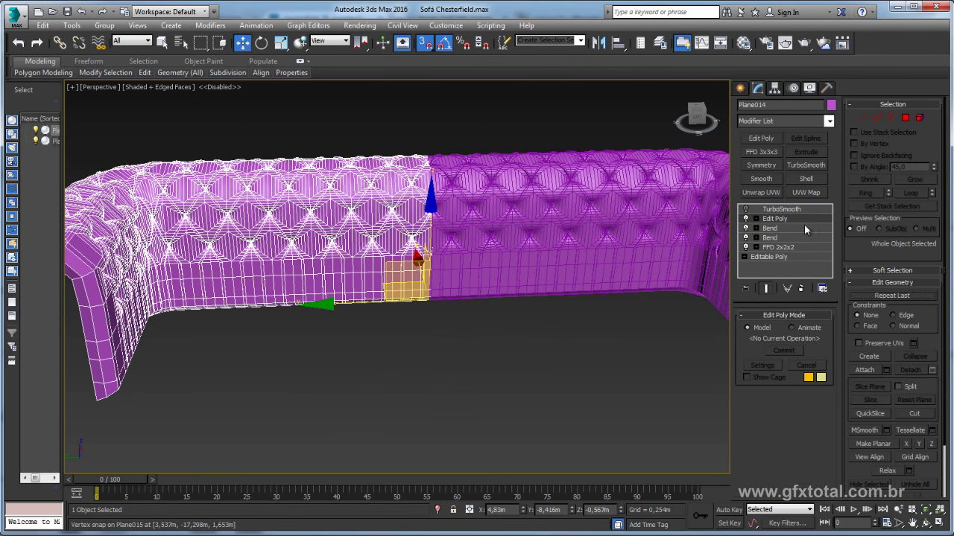
click(866, 369)
click(565, 260)
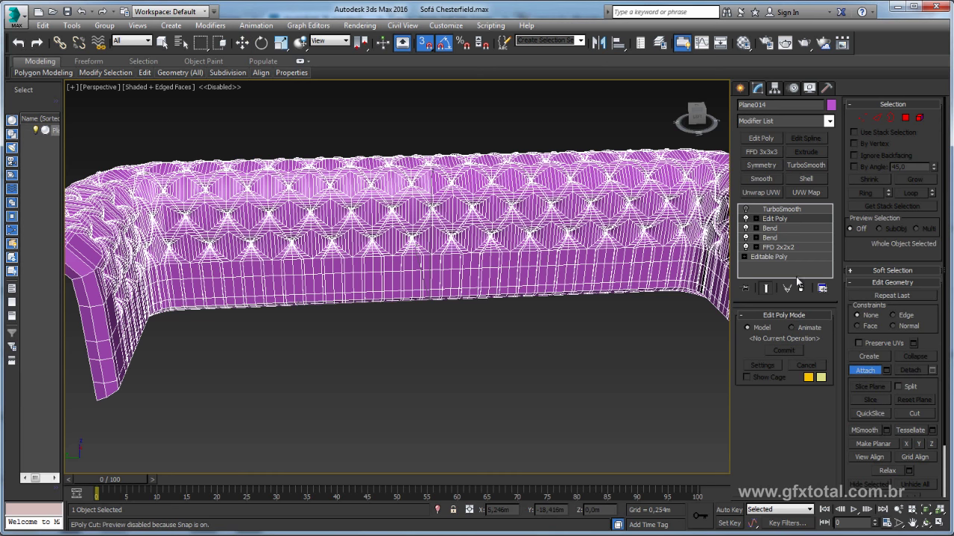
Step: Select the open border along the centre seam and weld its vertices, merging 400 into 374
click(891, 118)
click(477, 157)
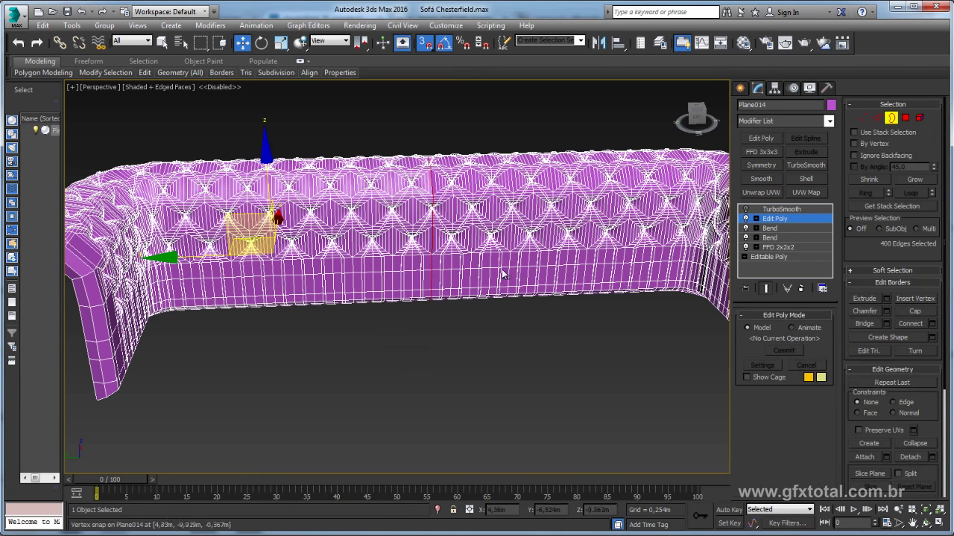
mouse_move(477, 157)
alt+middle_down()
mouse_move(447, 240)
mouse_move(452, 171)
alt+middle_up()
click(863, 118)
scroll(452, 152, up, 5)
scroll(451, 151, up, 2)
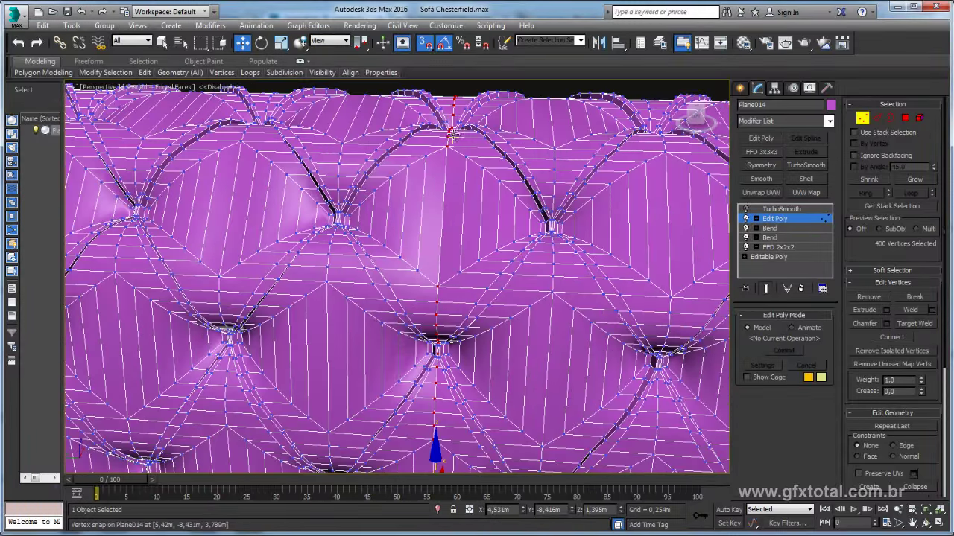
scroll(455, 179, up, 3)
scroll(473, 224, up, 1)
scroll(465, 276, up, 2)
scroll(465, 284, up, 1)
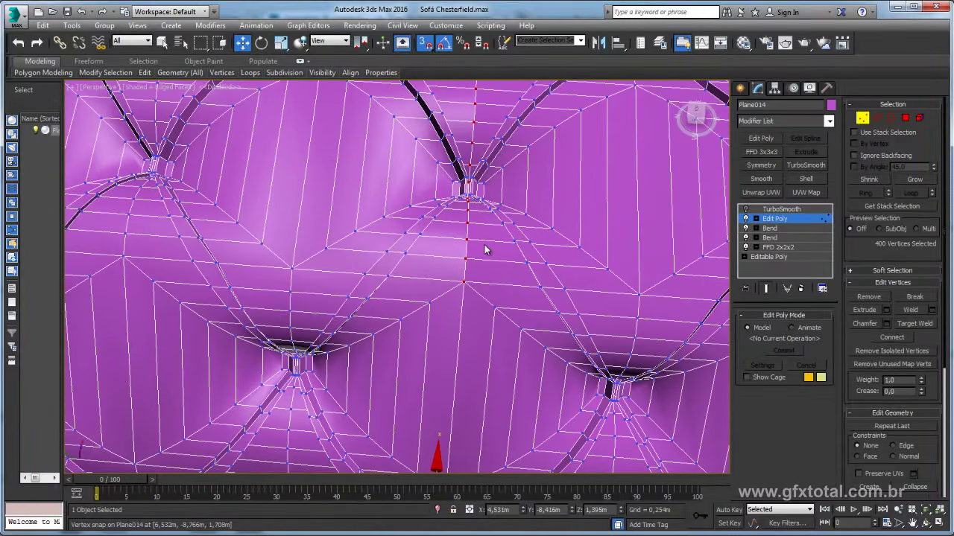
click(909, 312)
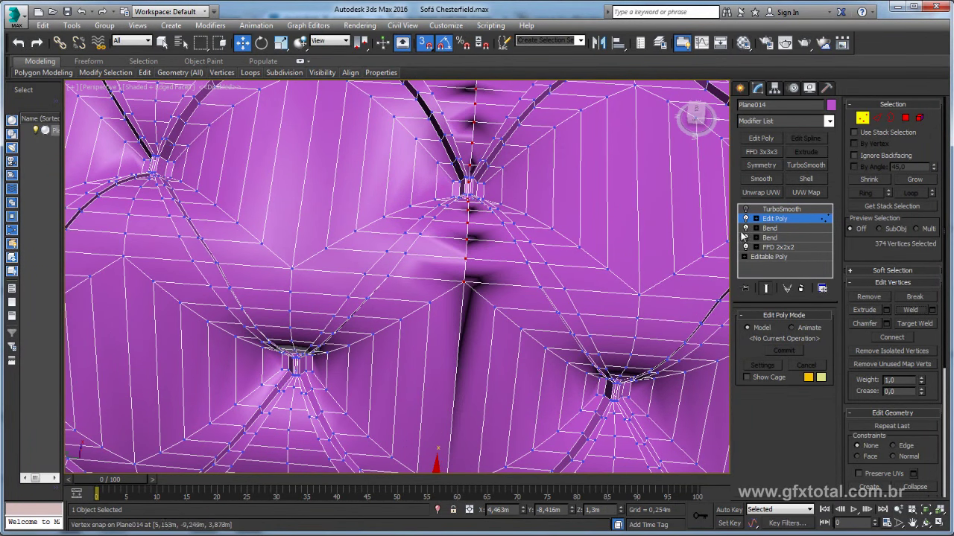
scroll(521, 283, up, 2)
scroll(481, 324, up, 1)
scroll(469, 339, up, 1)
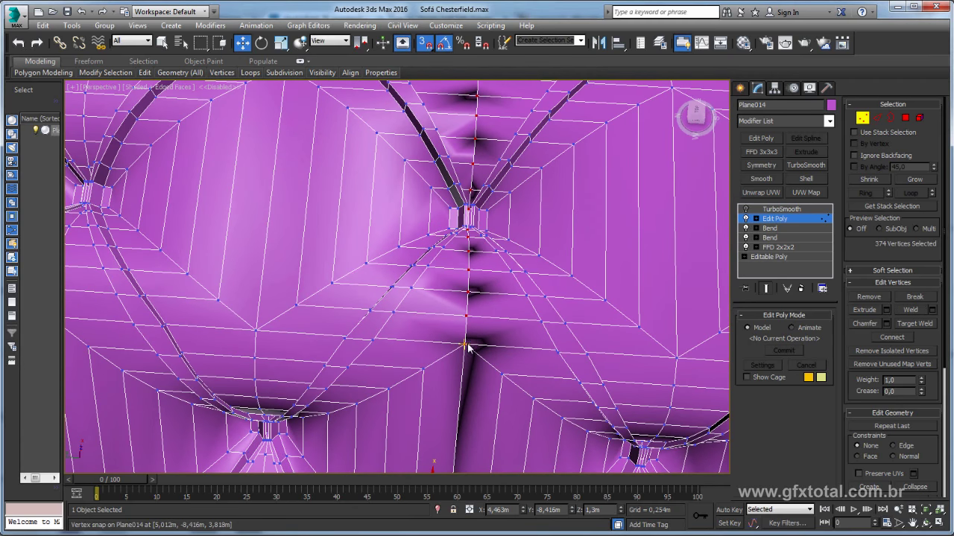
scroll(468, 346, up, 1)
scroll(468, 347, up, 1)
scroll(469, 349, up, 1)
scroll(469, 350, up, 1)
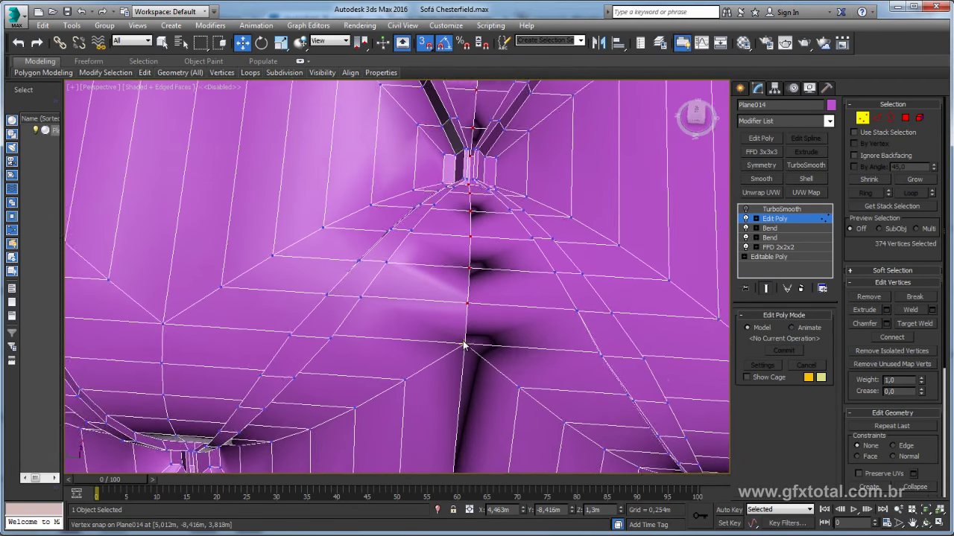
scroll(470, 351, up, 1)
Step: Test-move vertex 19929 on the seam, then orbit to look down on the tufted surface
click(465, 344)
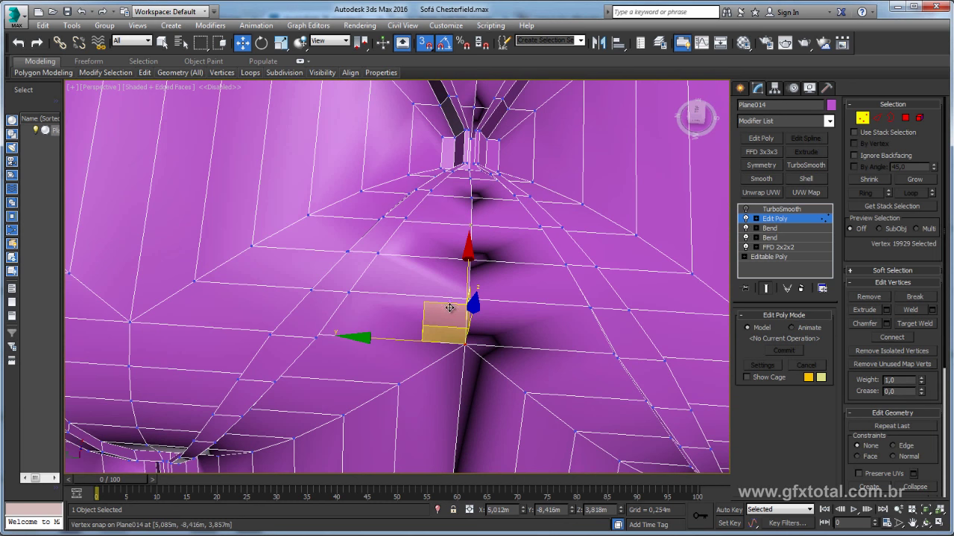
drag(450, 308, 375, 233)
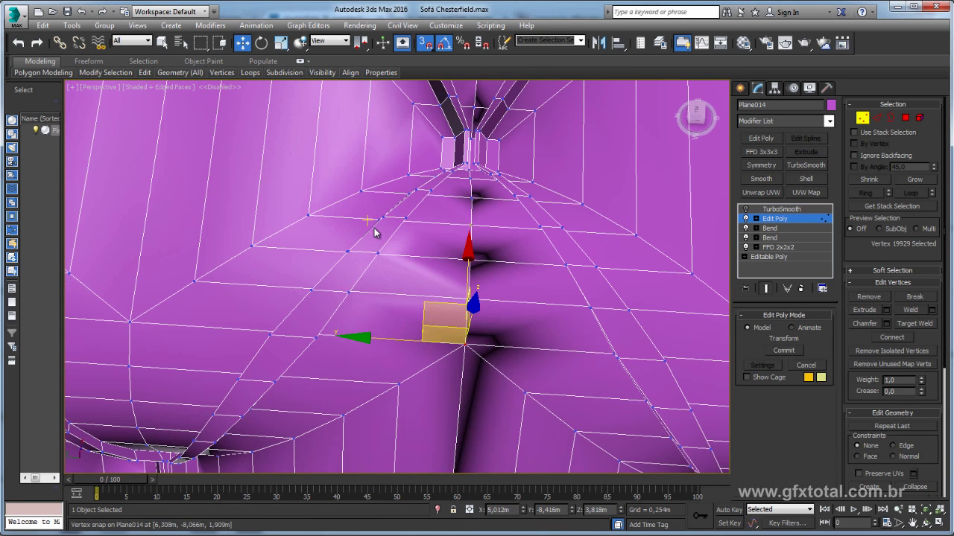
scroll(564, 276, down, 5)
alt+middle_drag(499, 269, 514, 228)
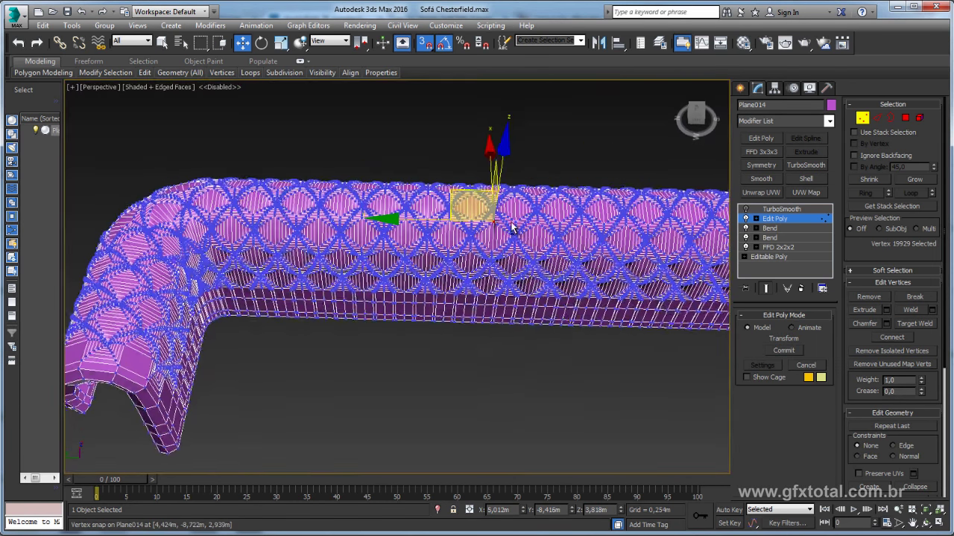
scroll(494, 236, up, 3)
scroll(440, 286, up, 2)
alt+middle_drag(439, 287, 436, 181)
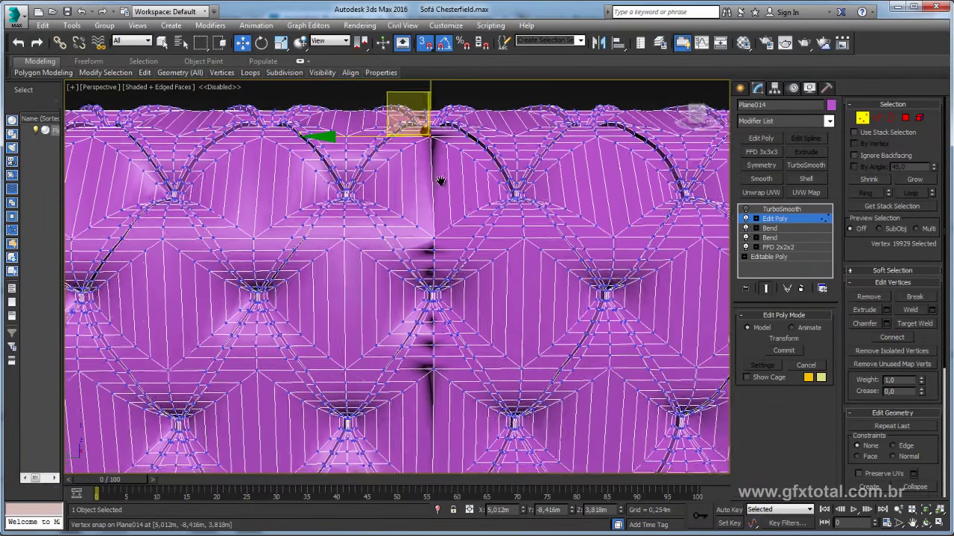
Step: In Element mode, select the right half of the sofa mesh
click(920, 118)
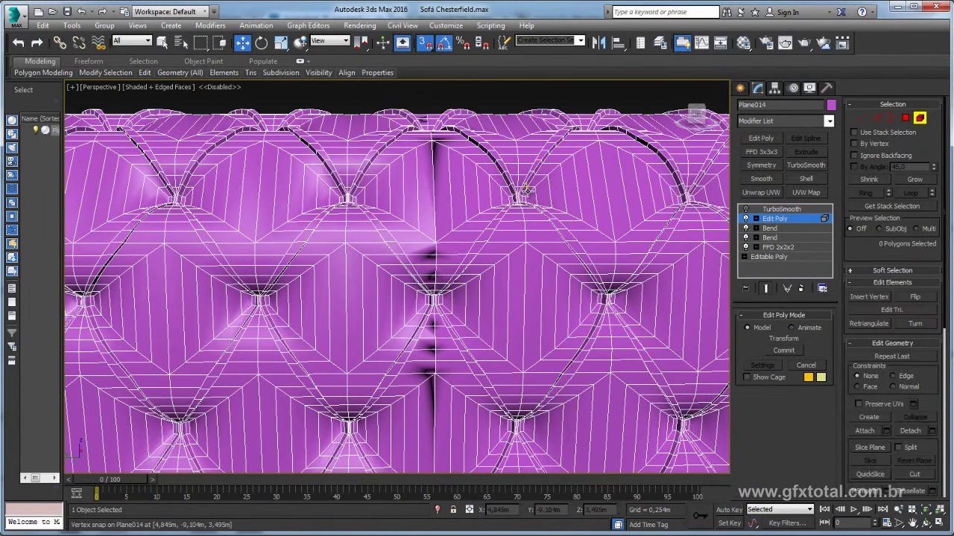
click(528, 190)
scroll(486, 213, down, 2)
click(433, 214)
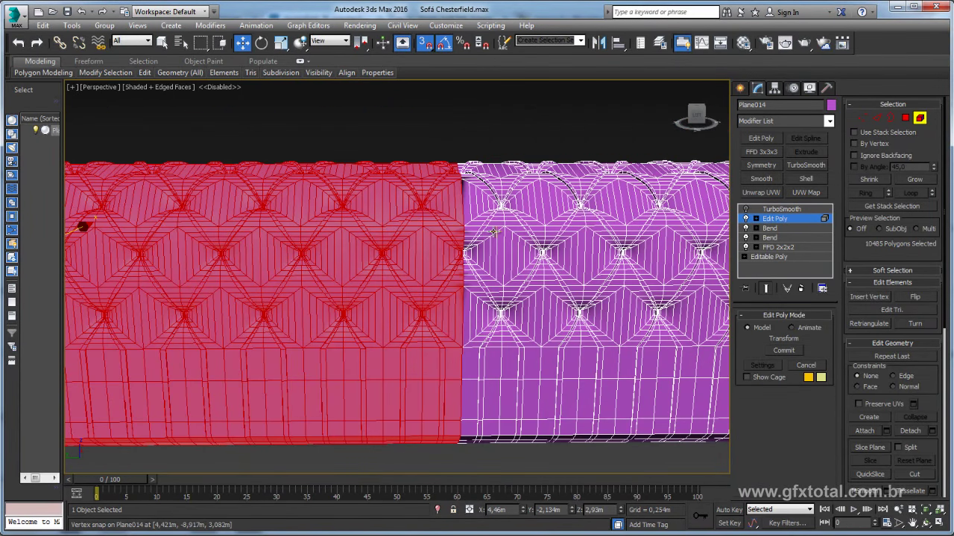
scroll(494, 233, down, 3)
scroll(494, 254, up, 3)
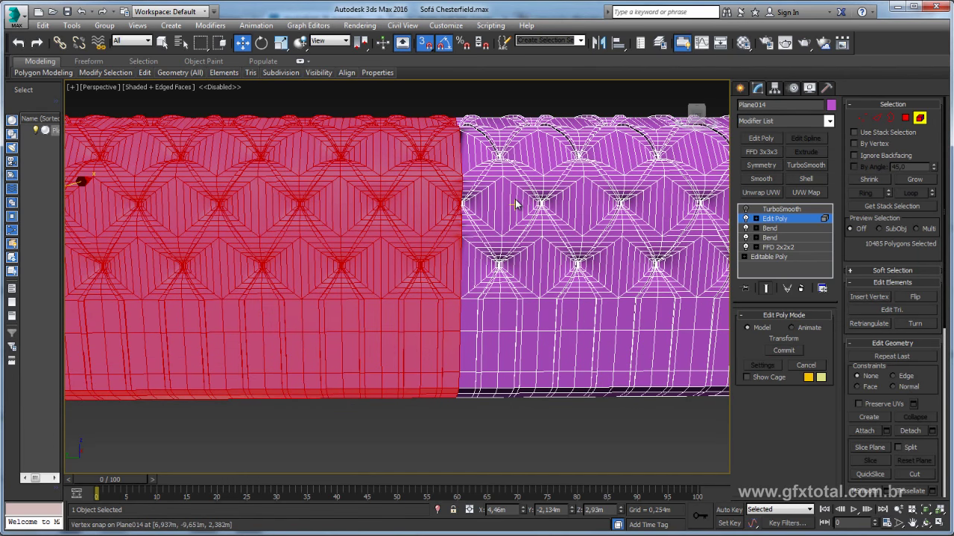
alt+middle_drag(449, 298, 461, 282)
scroll(461, 282, up, 3)
scroll(445, 326, down, 3)
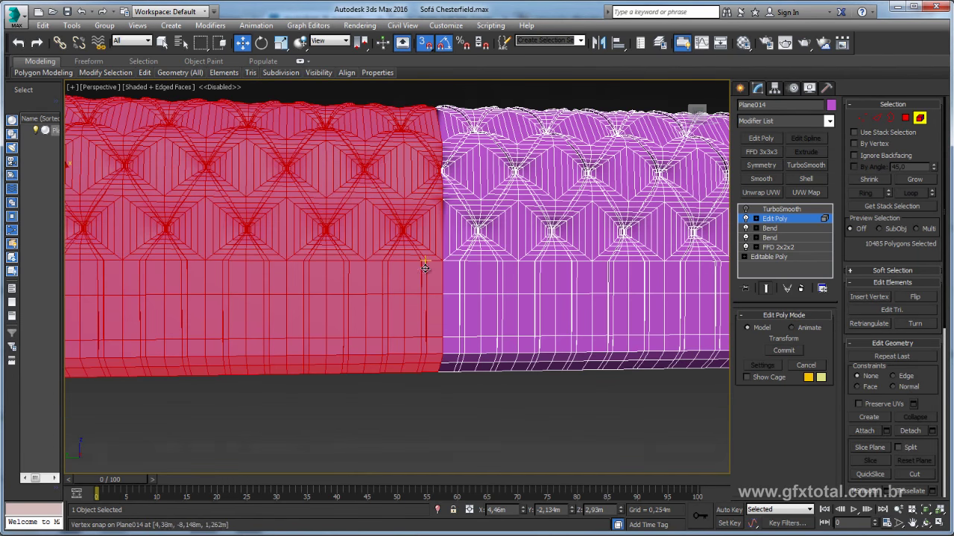
click(522, 265)
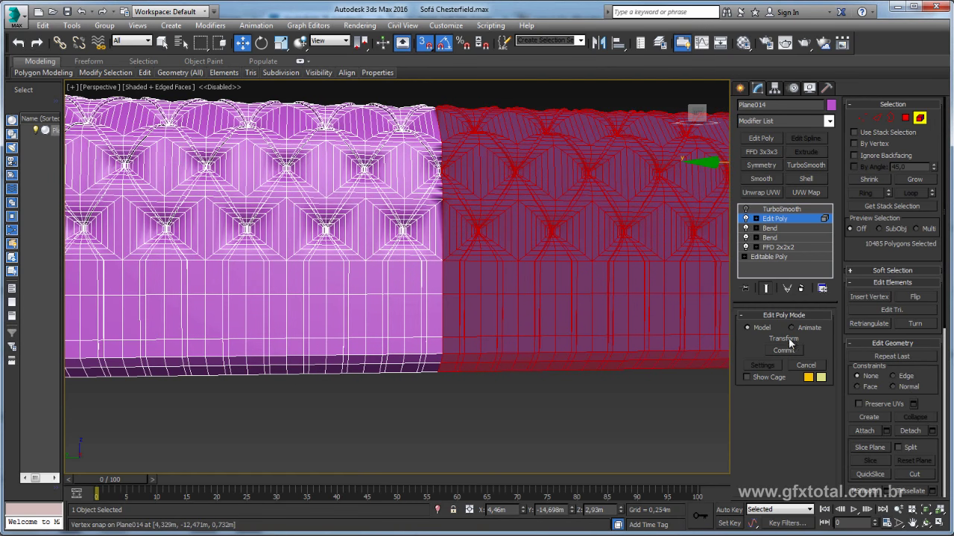
drag(930, 431, 928, 476)
Step: Flip the right half's 10485 polygons at Polygon level, then select TurboSmooth in the stack
click(905, 118)
click(916, 339)
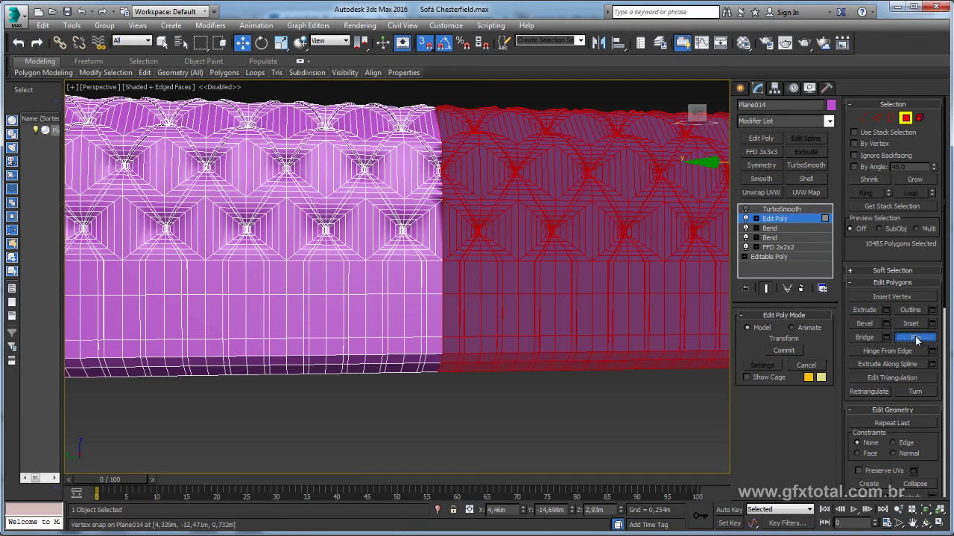
scroll(472, 277, up, 2)
scroll(472, 277, up, 2)
scroll(507, 235, up, 4)
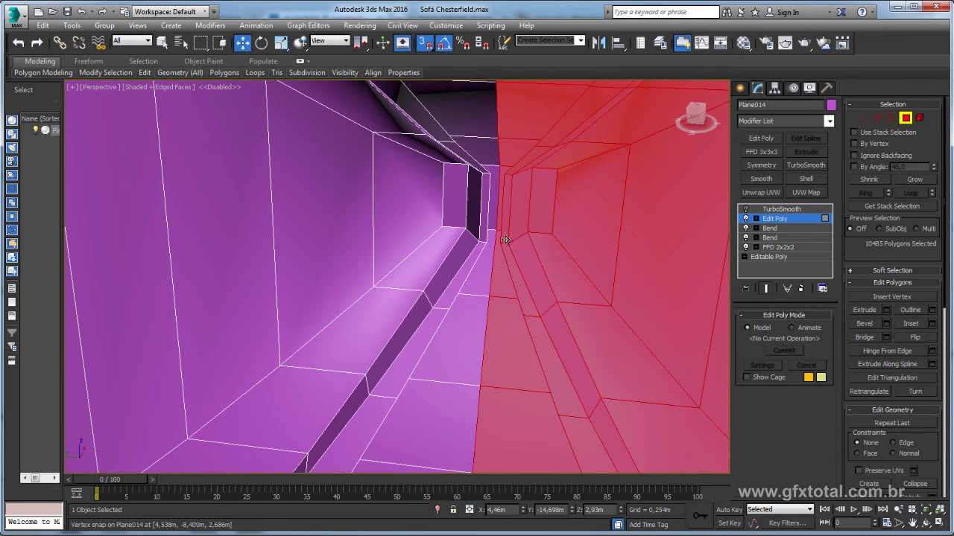
scroll(507, 236, down, 2)
click(781, 209)
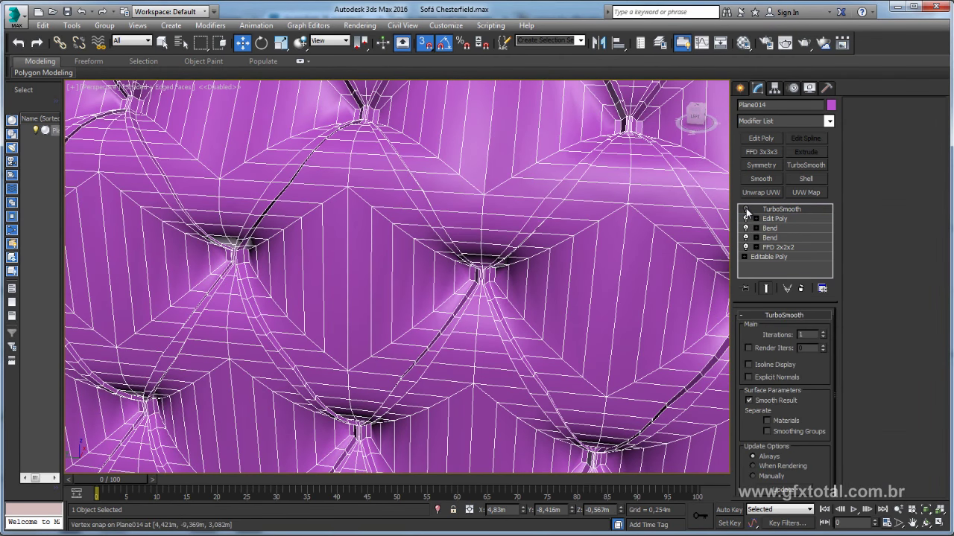
Step: Clear the selection, hide edges with F4, and inspect the smoothed tufted back
scroll(481, 179, down, 3)
scroll(481, 179, down, 5)
click(486, 130)
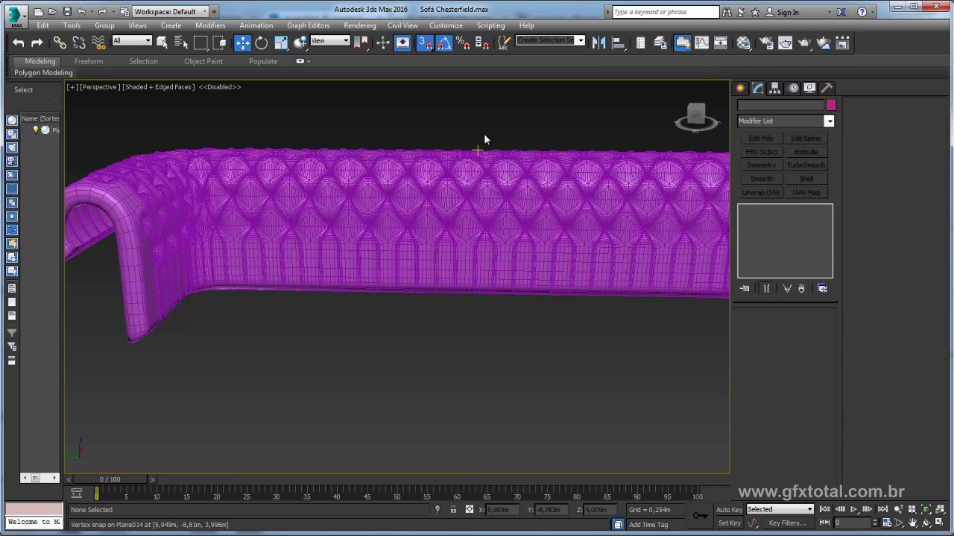
key(F4)
scroll(481, 196, up, 2)
scroll(479, 186, up, 3)
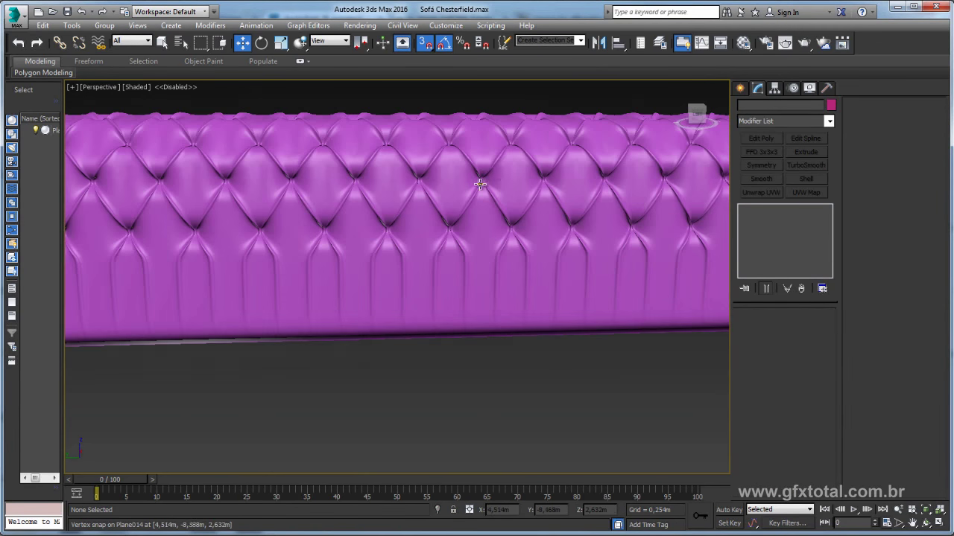
scroll(498, 173, up, 3)
scroll(495, 171, up, 3)
middle_drag(496, 172, 440, 274)
Step: At Edit Poly Vertex level with nothing selected, disable TurboSmooth and show edged faces
click(441, 247)
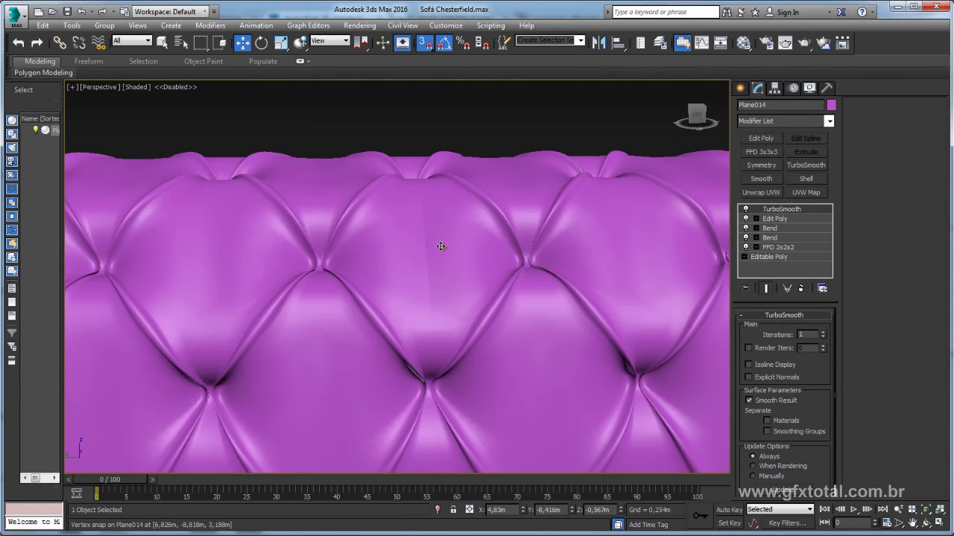
scroll(470, 222, up, 2)
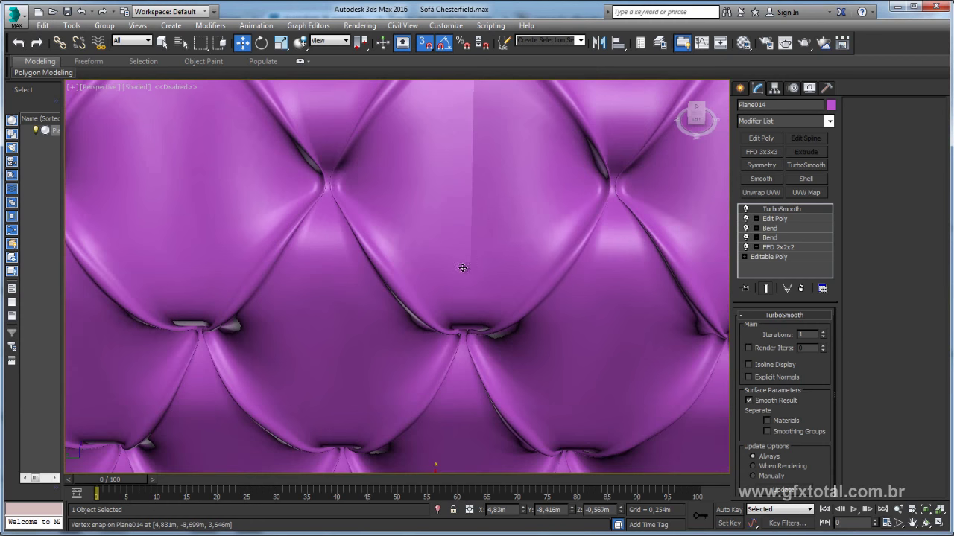
click(757, 219)
click(778, 228)
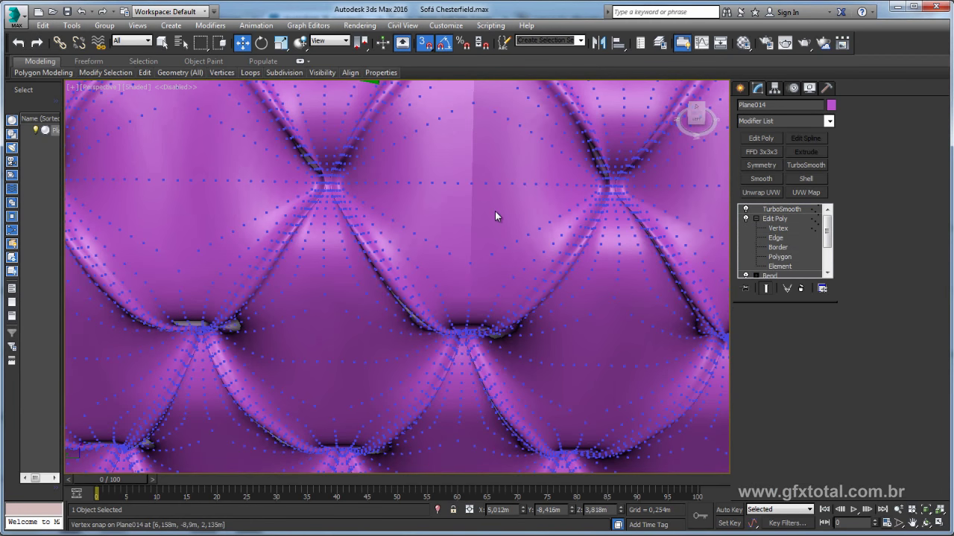
click(470, 188)
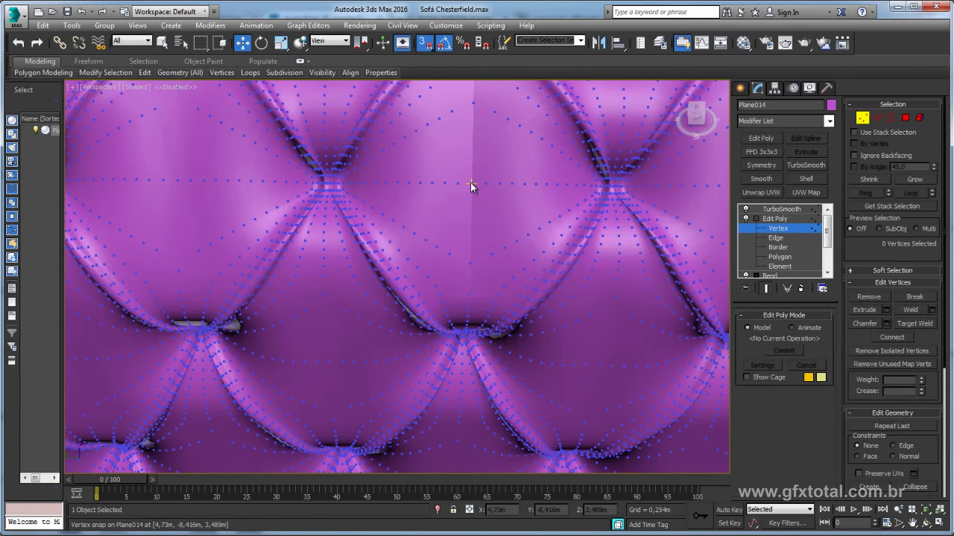
click(746, 209)
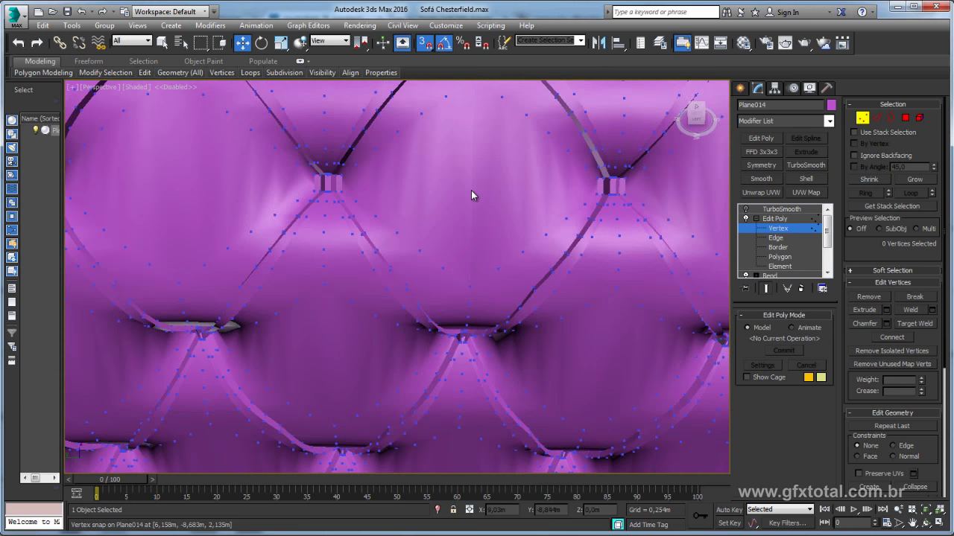
key(F4)
mouse_move(470, 200)
alt+middle_down()
mouse_move(492, 225)
mouse_move(457, 351)
mouse_move(409, 225)
mouse_move(434, 290)
mouse_move(422, 350)
alt+middle_up()
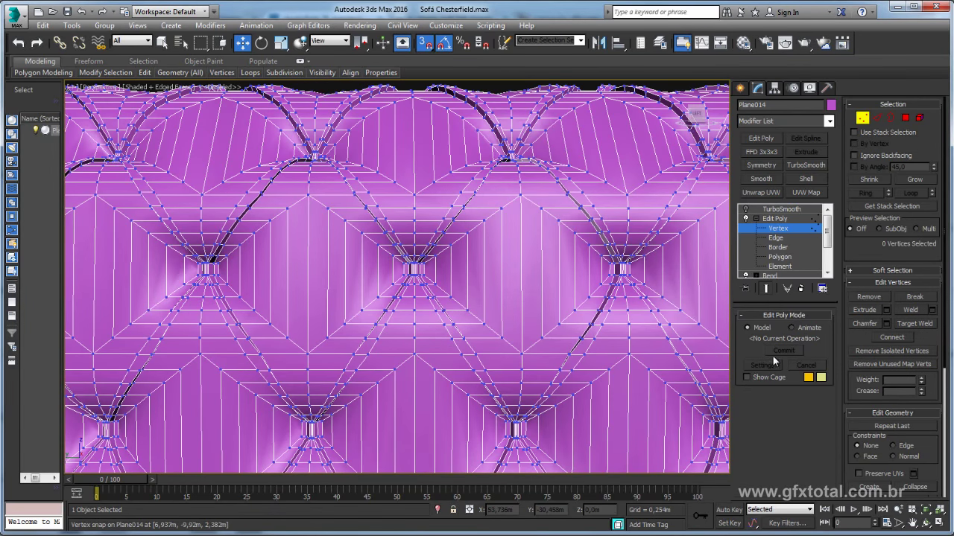
Step: At Edge level, select vertical edges across the top of the tufts with snapping off
click(877, 117)
click(171, 268)
click(392, 145)
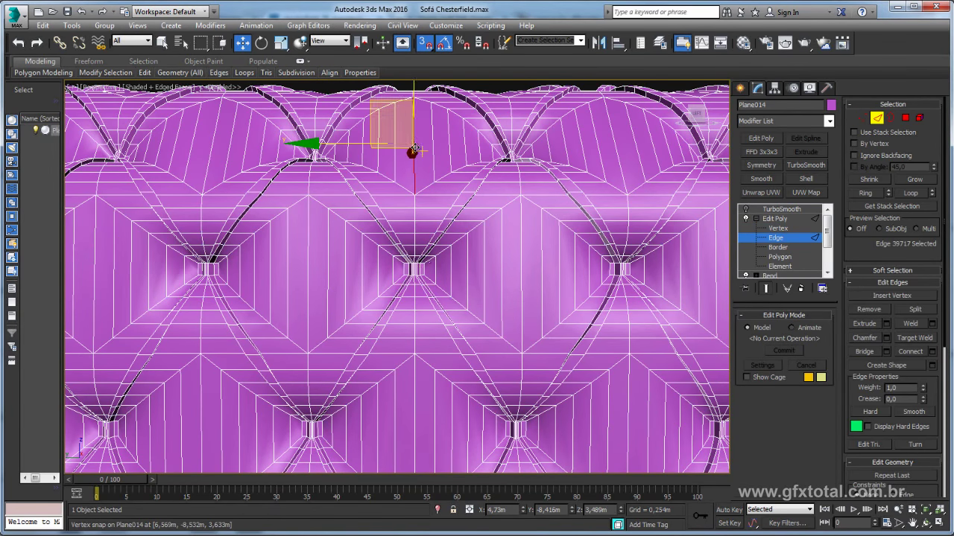
key(s)
ctrl+click(397, 283)
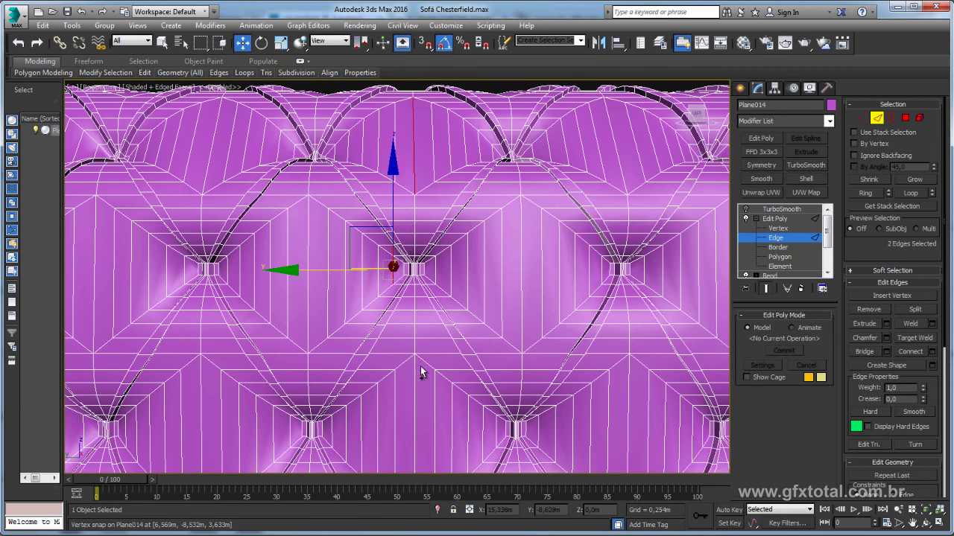
Step: Add another vertical edge, extend it to the full Ring, and preview a 1-segment Connect
mouse_move(414, 381)
alt+middle_down()
mouse_move(447, 192)
mouse_move(447, 264)
mouse_move(447, 224)
alt+middle_up()
scroll(440, 201, down, 3)
scroll(455, 290, down, 3)
scroll(444, 174, up, 3)
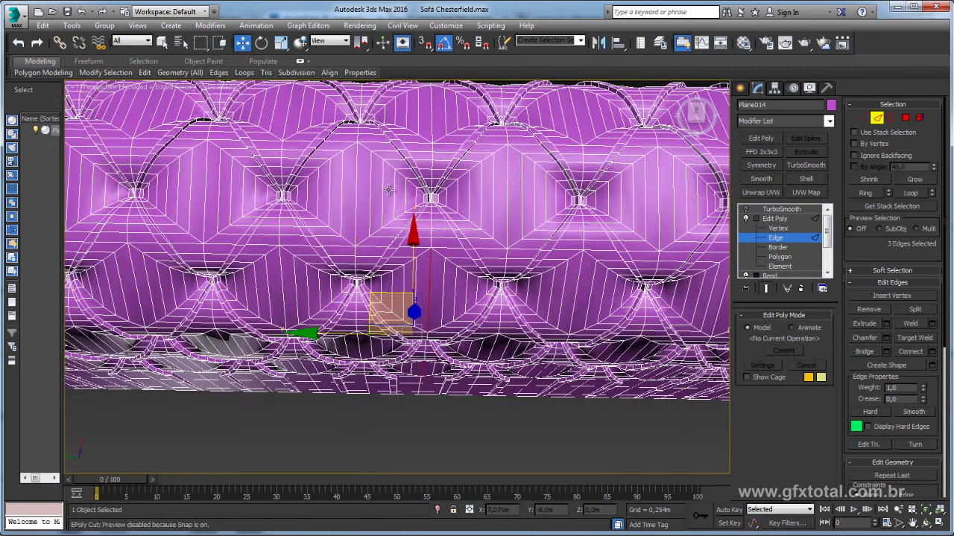
alt+middle_drag(381, 192, 433, 204)
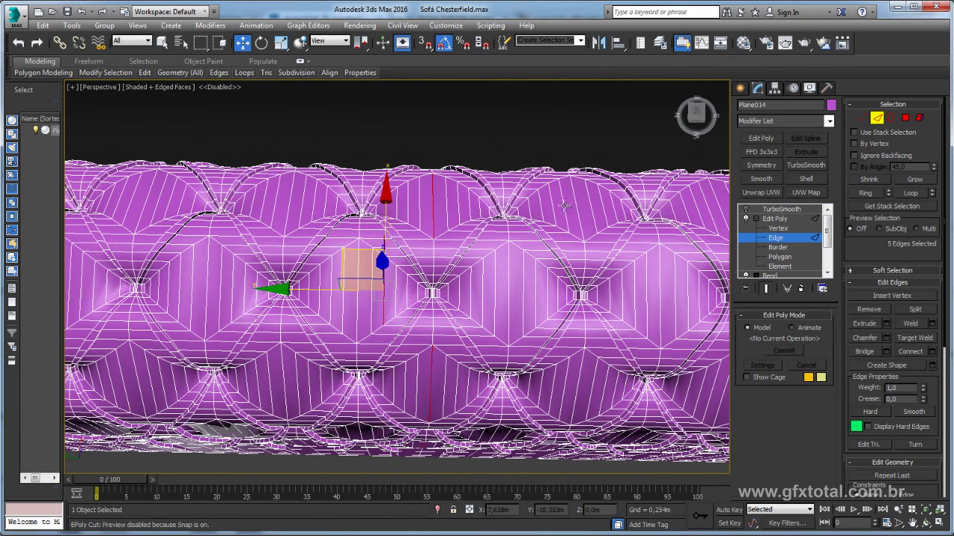
alt+middle_drag(565, 204, 608, 232)
alt+middle_drag(539, 182, 523, 218)
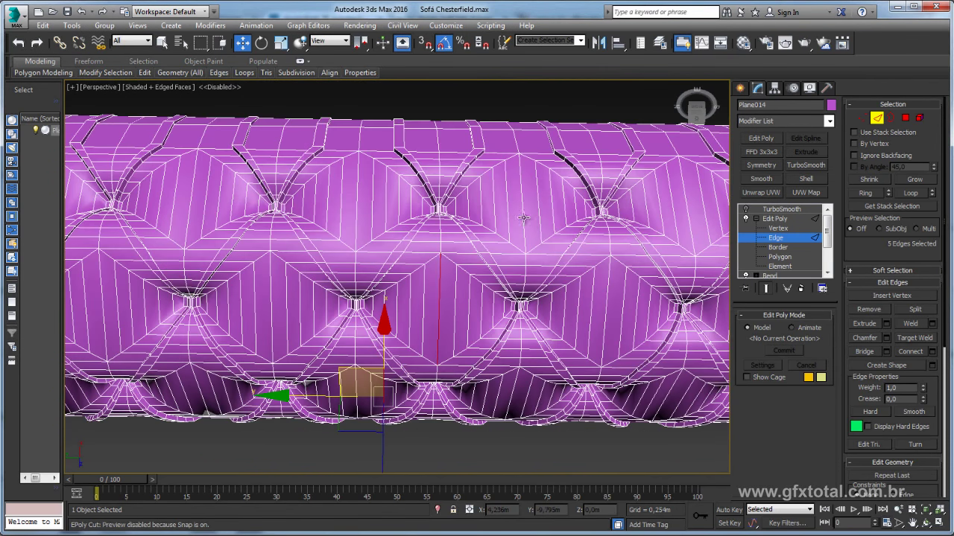
ctrl+click(522, 209)
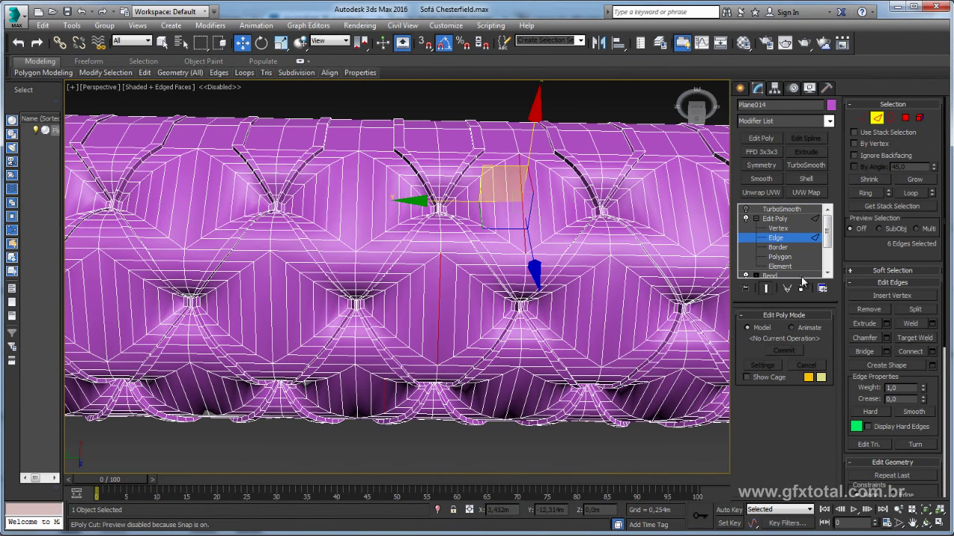
click(865, 192)
click(932, 352)
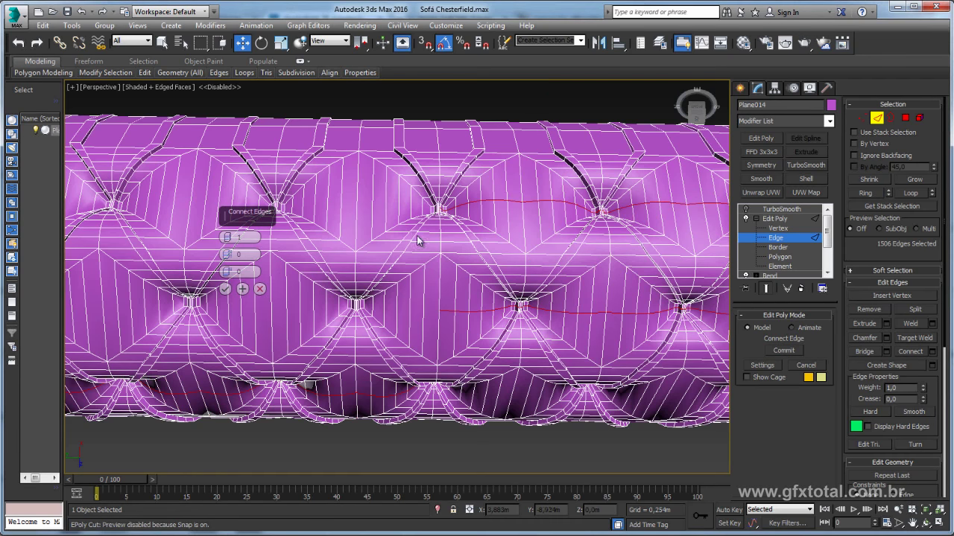
Step: Switch the Edit Poly to Border sub-object level
scroll(446, 239, up, 2)
scroll(447, 237, up, 2)
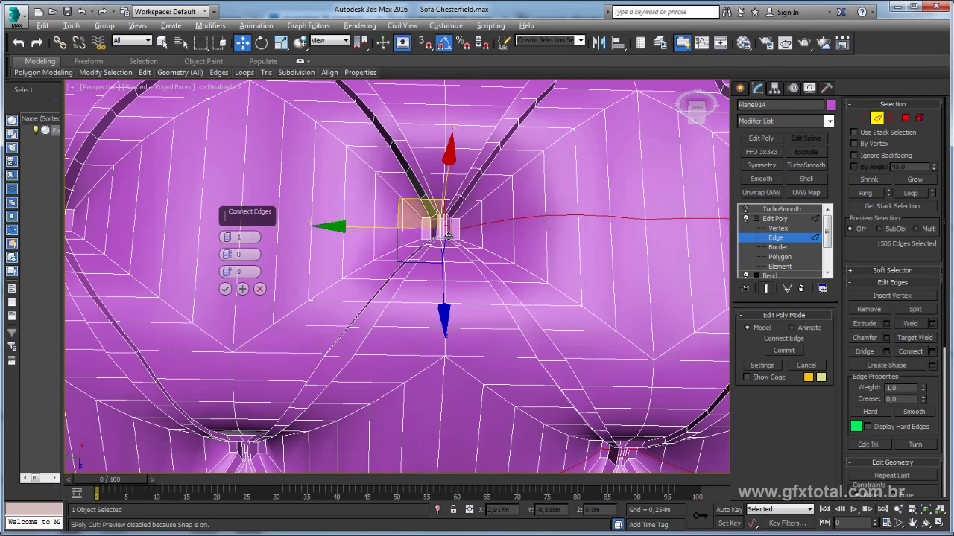
scroll(447, 237, up, 3)
scroll(420, 181, down, 2)
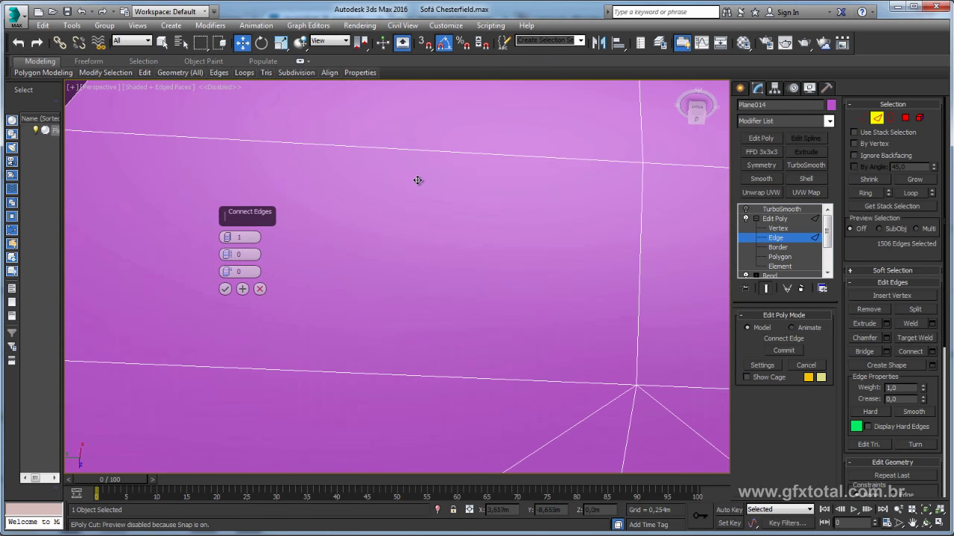
scroll(419, 181, down, 2)
scroll(422, 183, down, 2)
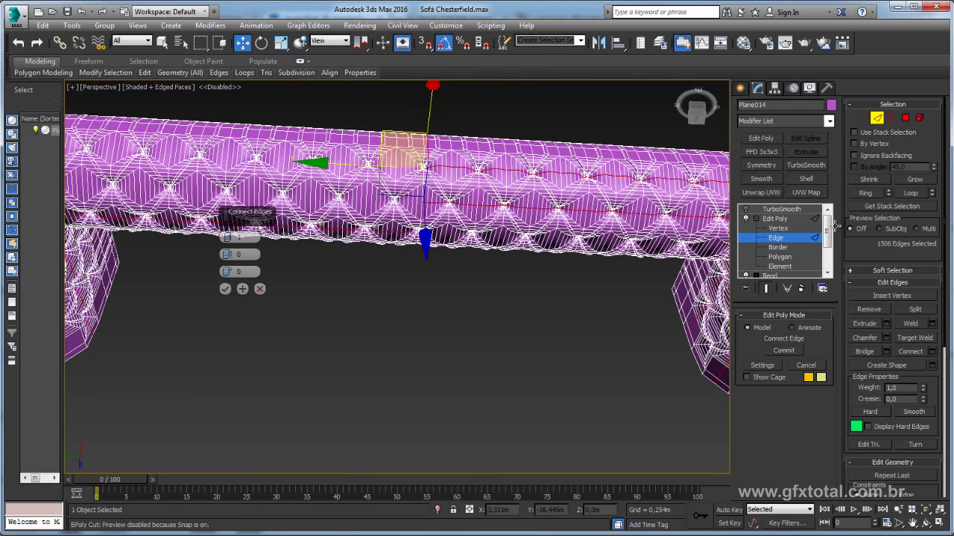
click(891, 118)
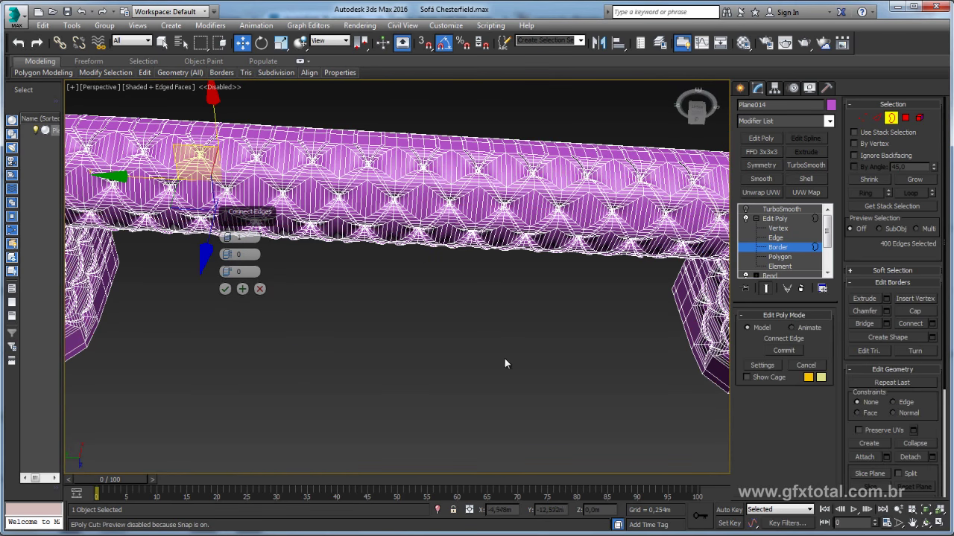
Step: Orbit over the sofa's tufted front seam and switch to Vertex level
scroll(434, 195, down, 3)
mouse_move(434, 195)
alt+middle_down()
mouse_move(421, 216)
mouse_move(493, 362)
alt+middle_up()
scroll(421, 216, up, 3)
scroll(416, 221, up, 2)
scroll(486, 257, up, 2)
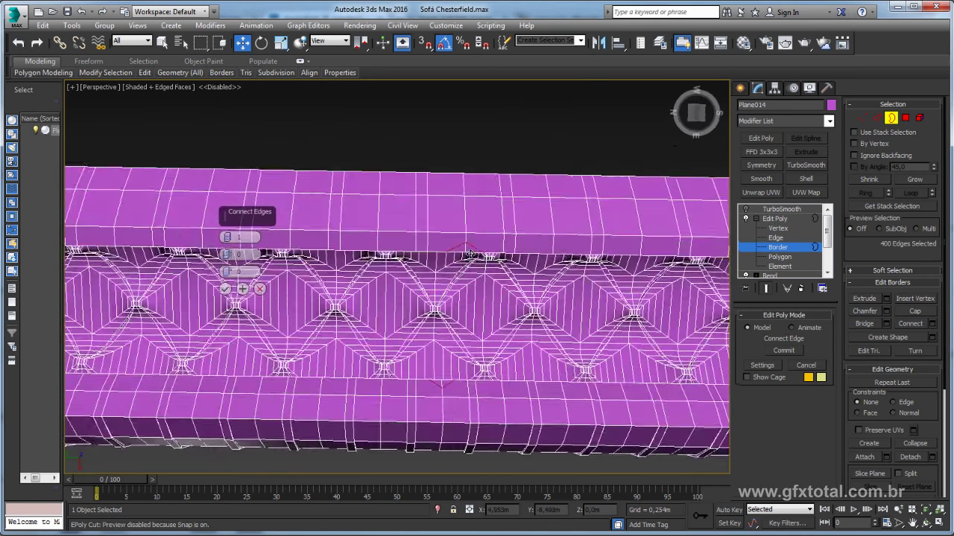
alt+middle_drag(483, 255, 468, 225)
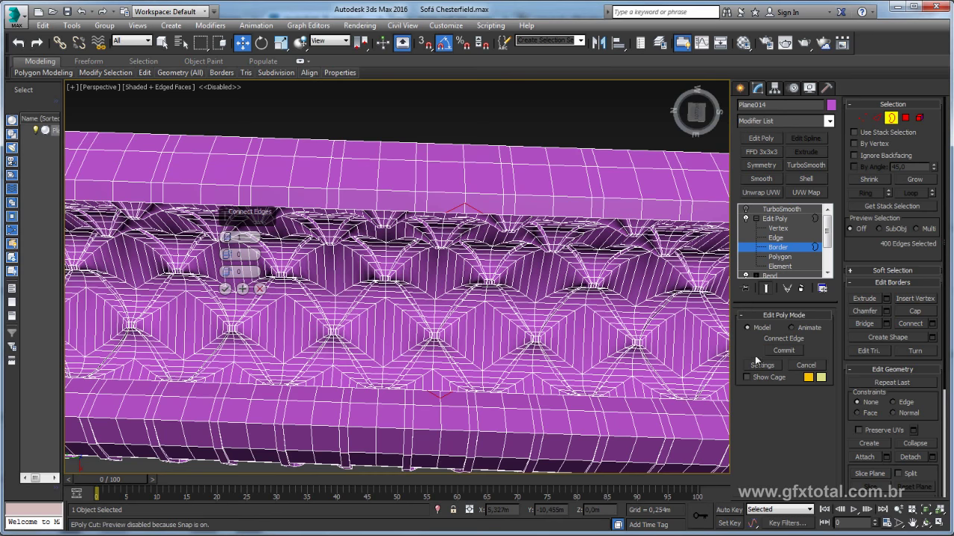
click(862, 119)
scroll(458, 208, up, 2)
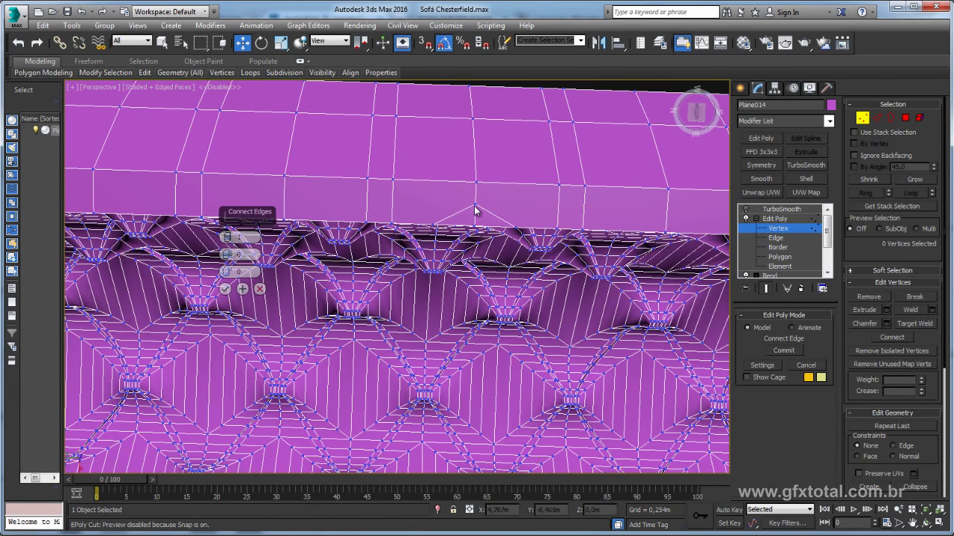
Step: Return to Edge, then Vertex level while orbiting to a front view of the seat
click(875, 118)
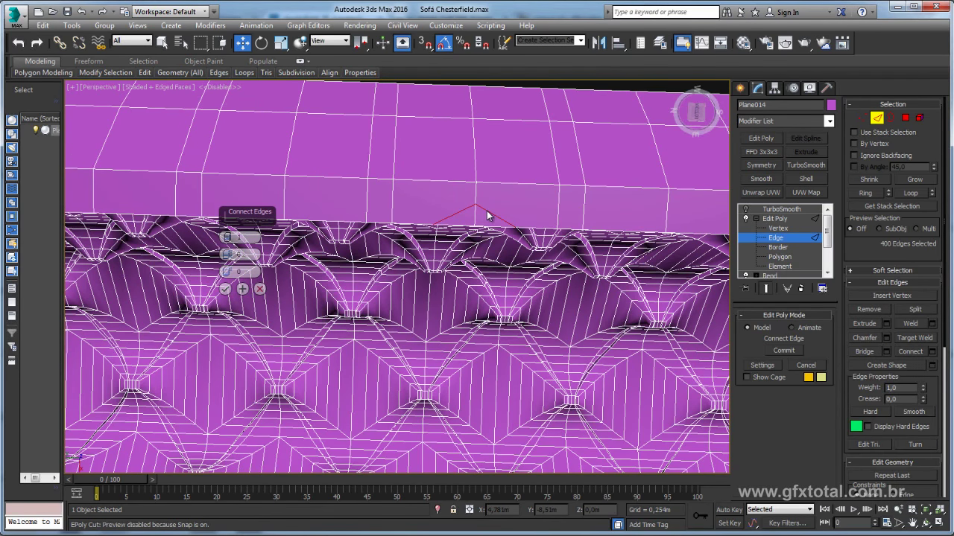
alt+middle_drag(485, 222, 477, 194)
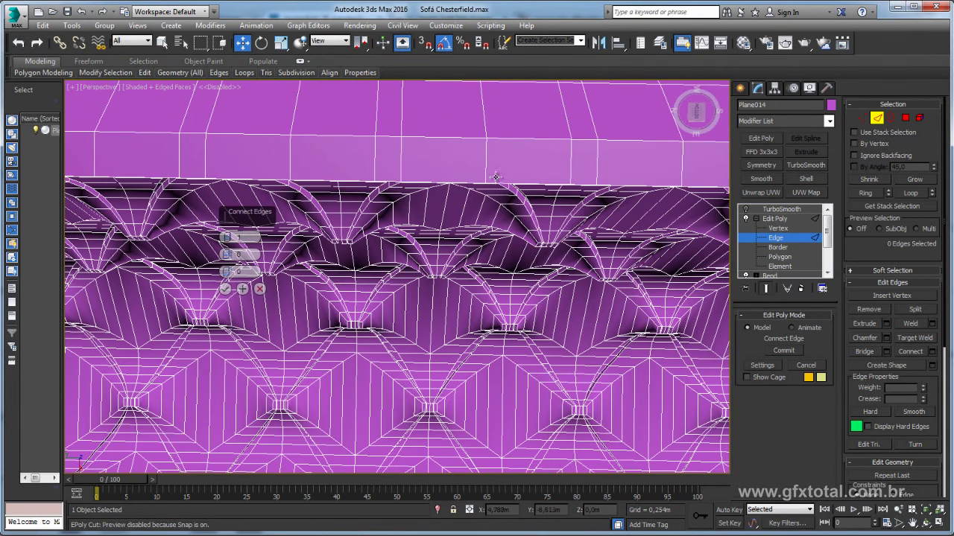
key(1)
alt+middle_drag(489, 184, 585, 174)
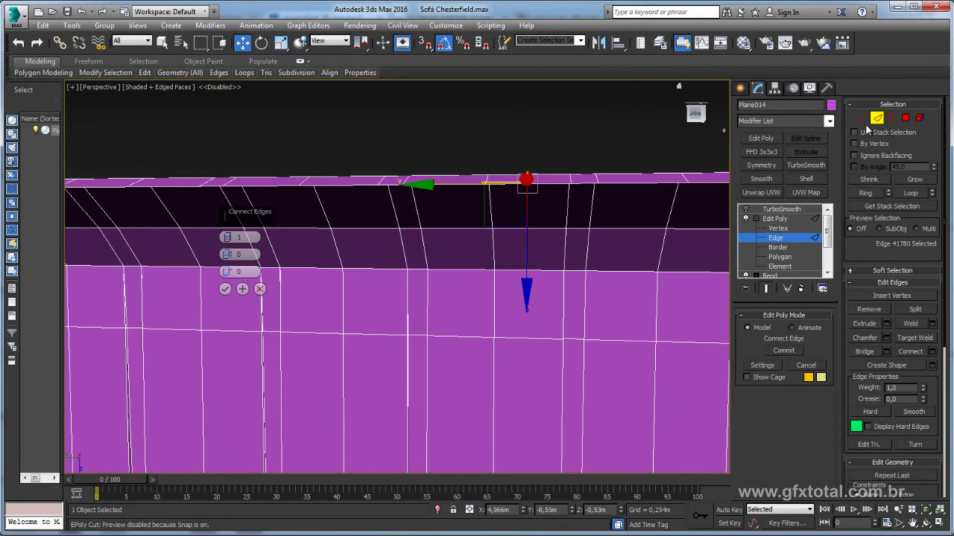
scroll(547, 228, down, 10)
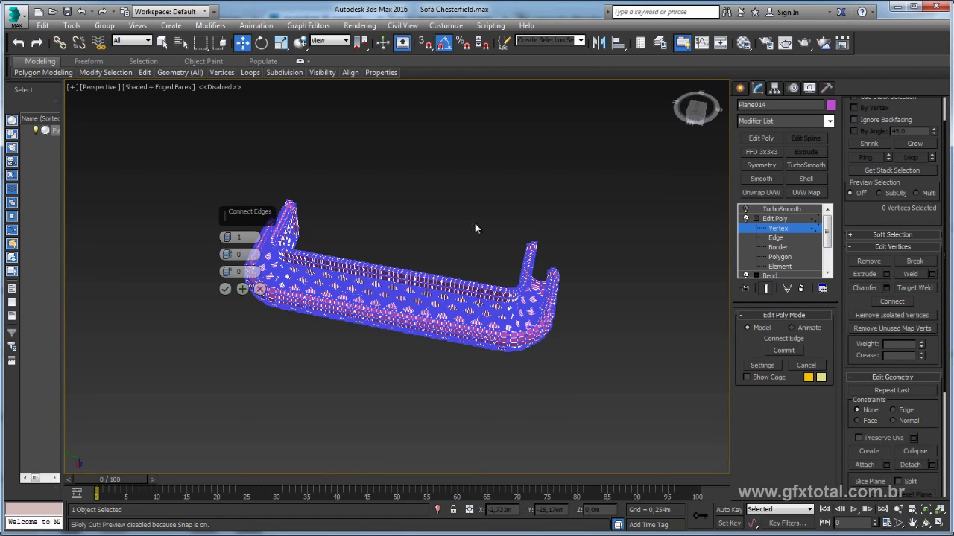
scroll(475, 222, down, 3)
scroll(929, 114, up, 2)
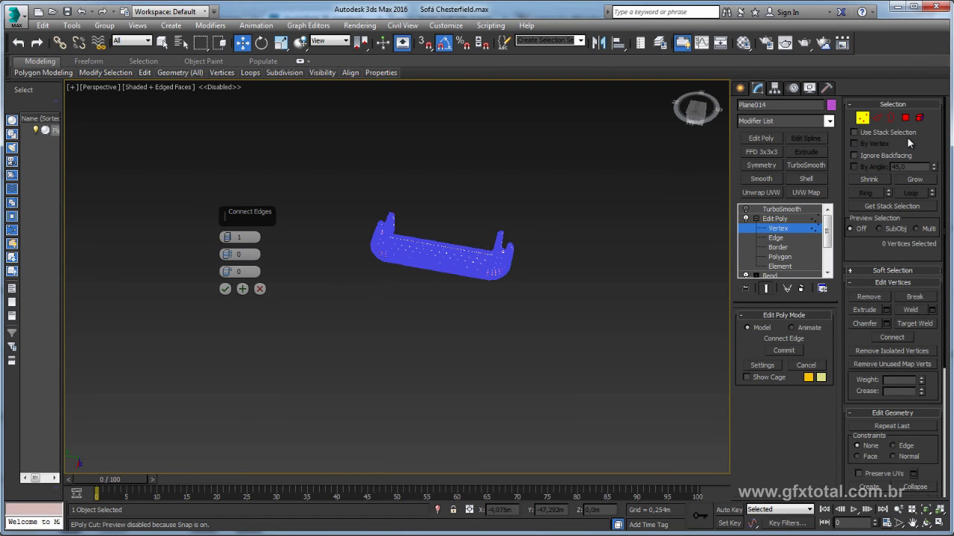
Step: At Border level select all borders and orbit to a side view of the seat edge
key(3)
key(ctrl+a)
scroll(469, 307, up, 5)
alt+middle_drag(470, 308, 417, 368)
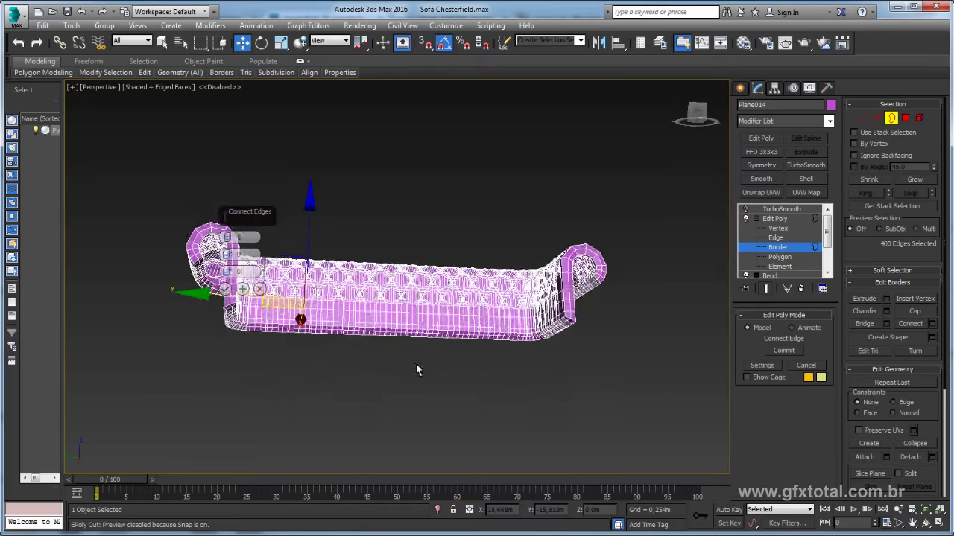
scroll(390, 334, up, 4)
scroll(390, 319, up, 3)
alt+middle_drag(390, 320, 395, 233)
scroll(395, 232, up, 3)
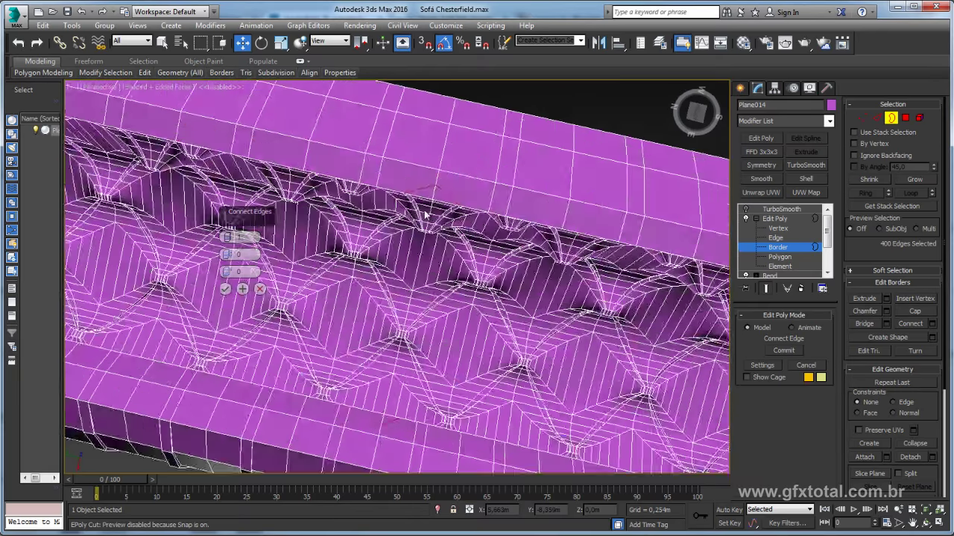
mouse_move(435, 204)
alt+middle_down()
mouse_move(591, 225)
mouse_move(410, 404)
alt+middle_up()
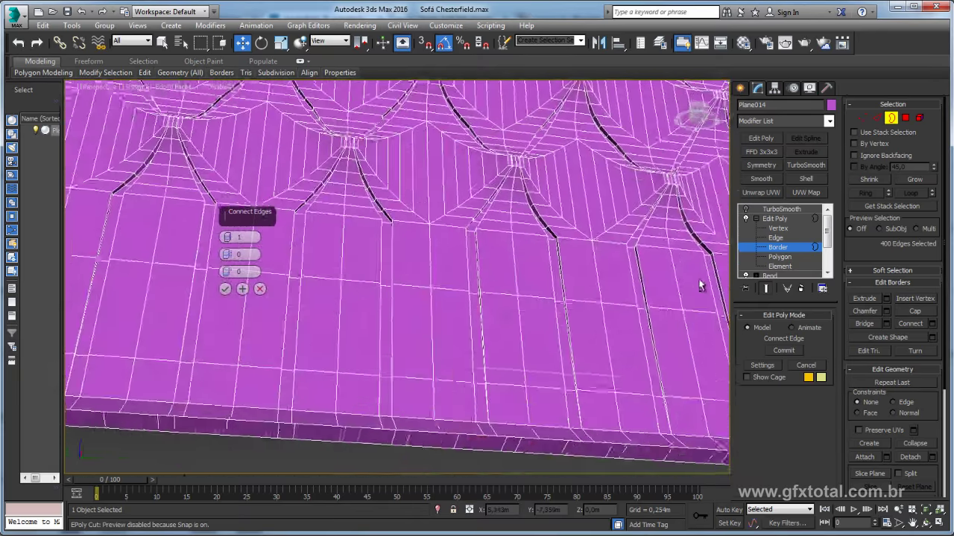
scroll(392, 285, up, 3)
scroll(559, 297, up, 2)
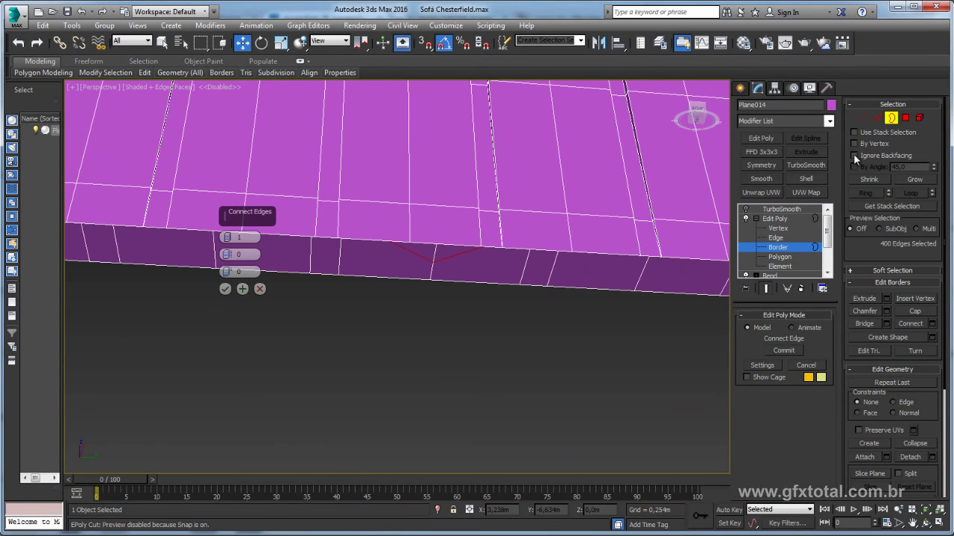
Step: Go back to Edge level and cancel the pending Connect Edges preview
click(863, 116)
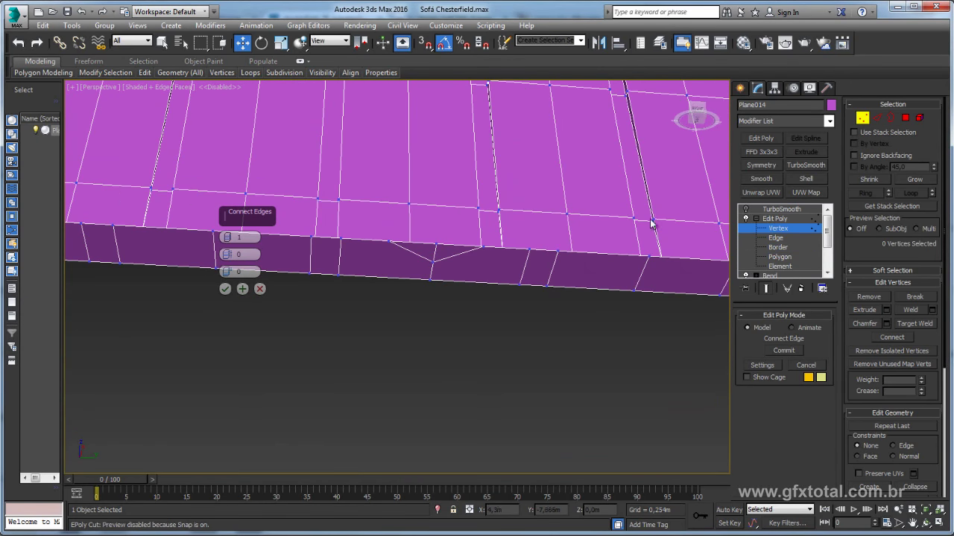
click(882, 118)
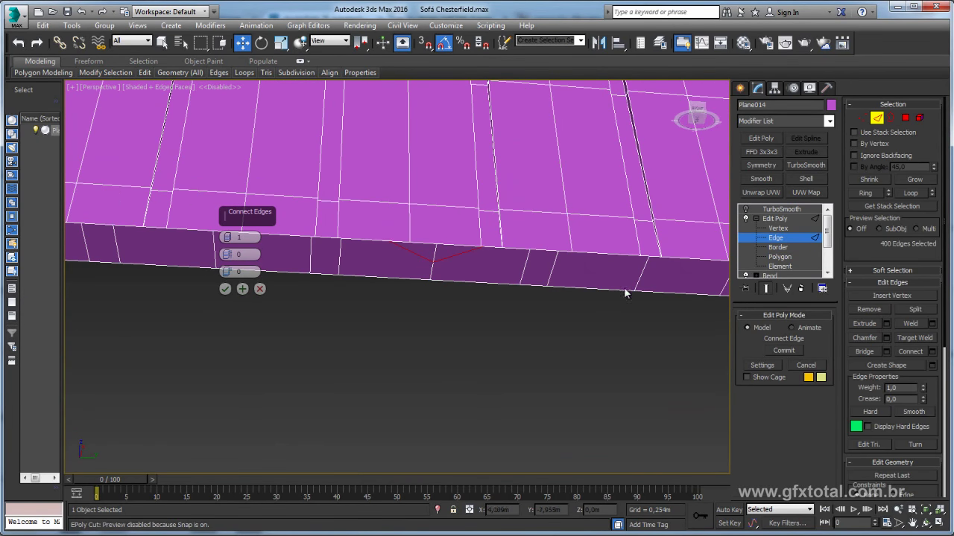
scroll(510, 224, up, 2)
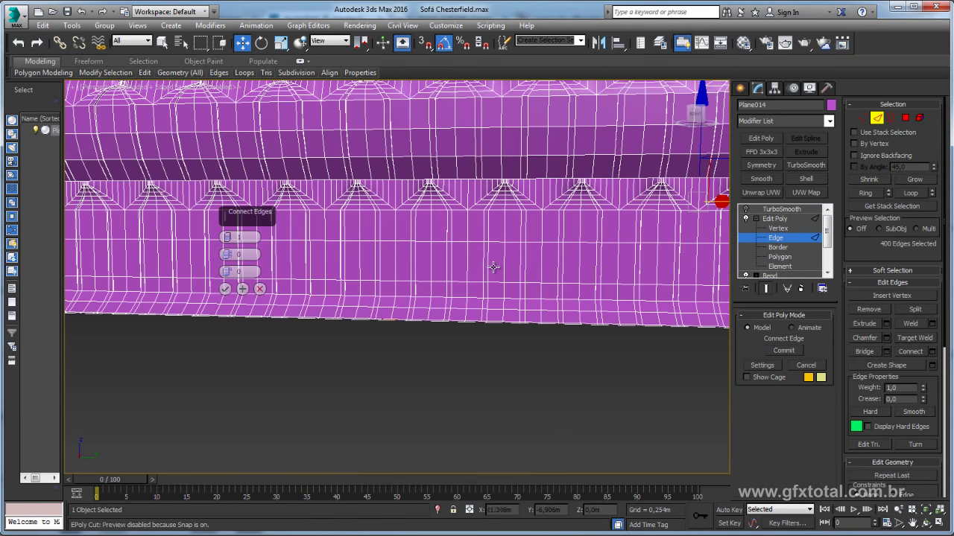
scroll(494, 264, up, 2)
scroll(485, 251, up, 2)
scroll(410, 298, up, 2)
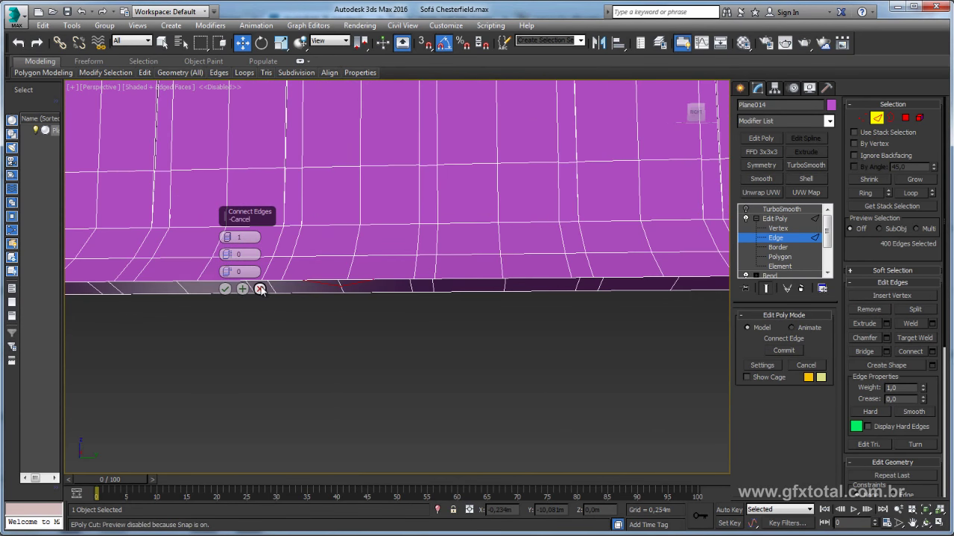
click(259, 289)
scroll(340, 298, up, 2)
scroll(356, 260, up, 2)
scroll(382, 295, up, 2)
Step: At Vertex level, weld the seam vertices, check the vertex near the lower-right tuft, then return to Edge level
scroll(418, 292, down, 2)
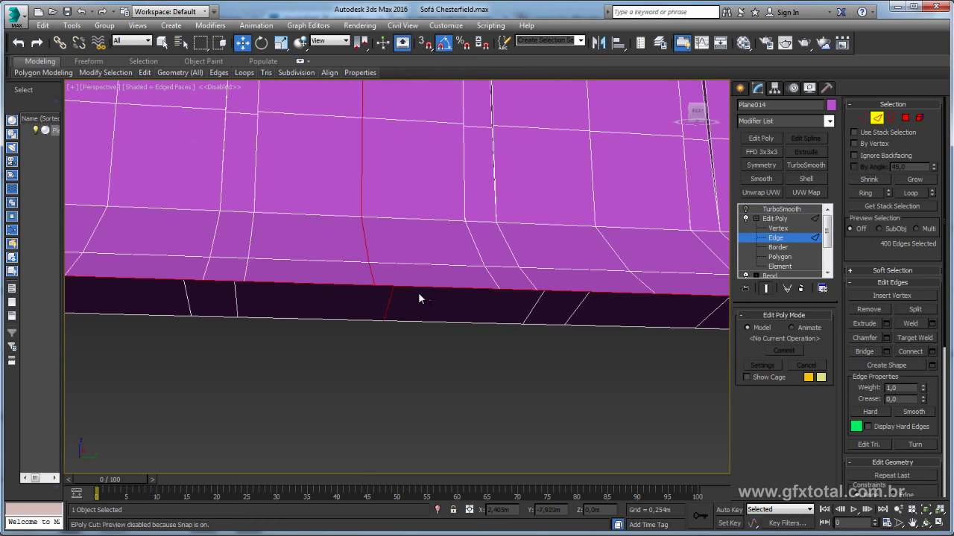
scroll(437, 238, down, 2)
scroll(437, 221, down, 2)
mouse_move(436, 221)
alt+middle_down()
mouse_move(602, 248)
mouse_move(515, 202)
mouse_move(464, 311)
mouse_move(447, 231)
alt+middle_up()
scroll(439, 253, up, 2)
scroll(467, 264, up, 3)
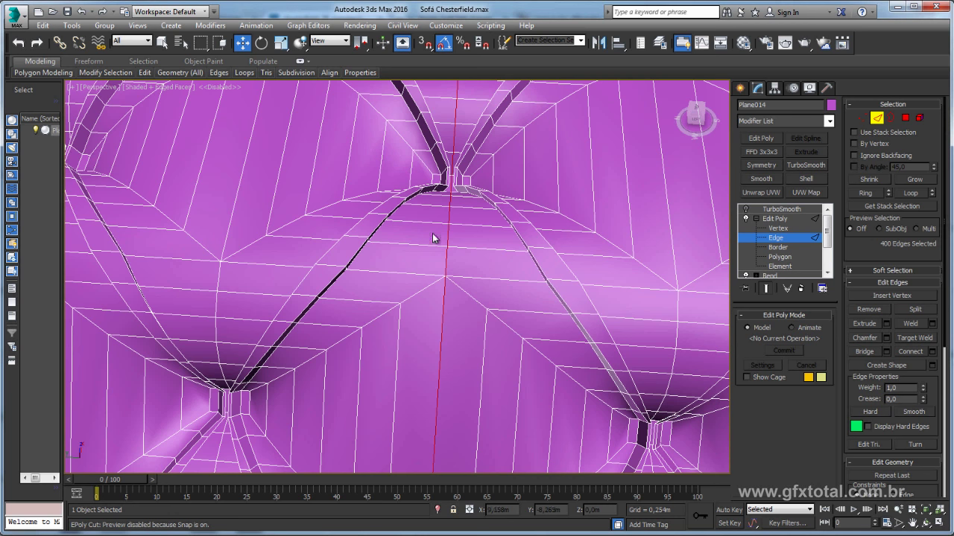
click(862, 118)
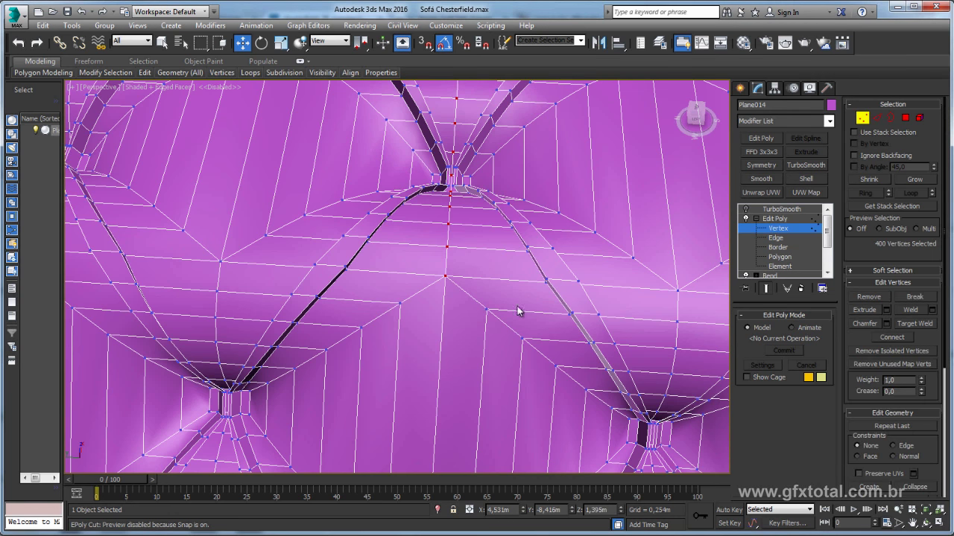
click(914, 311)
click(445, 276)
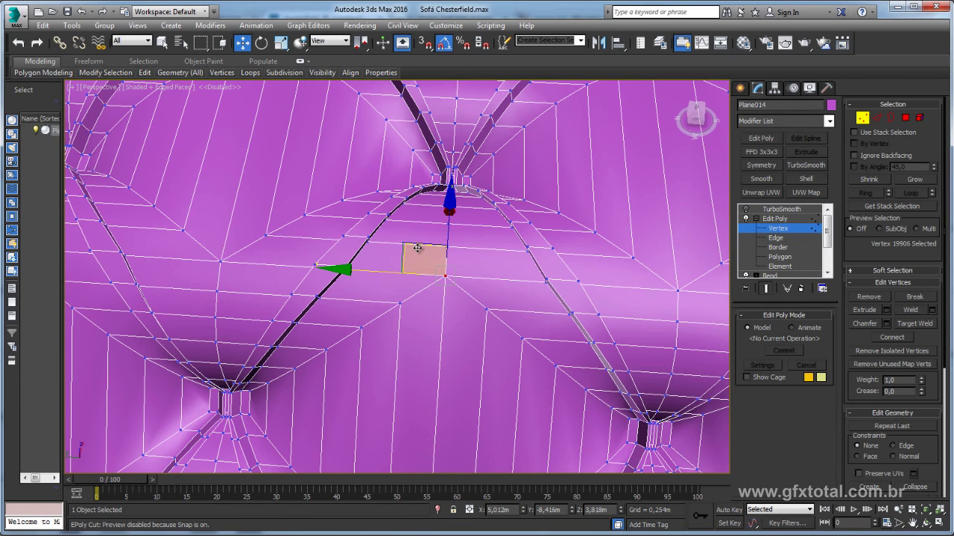
drag(417, 248, 652, 423)
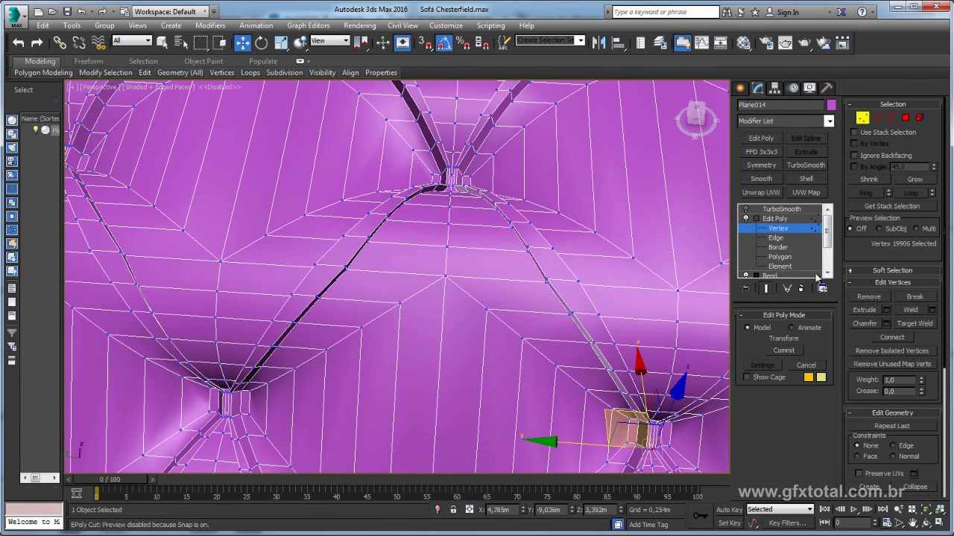
click(874, 119)
scroll(511, 319, down, 5)
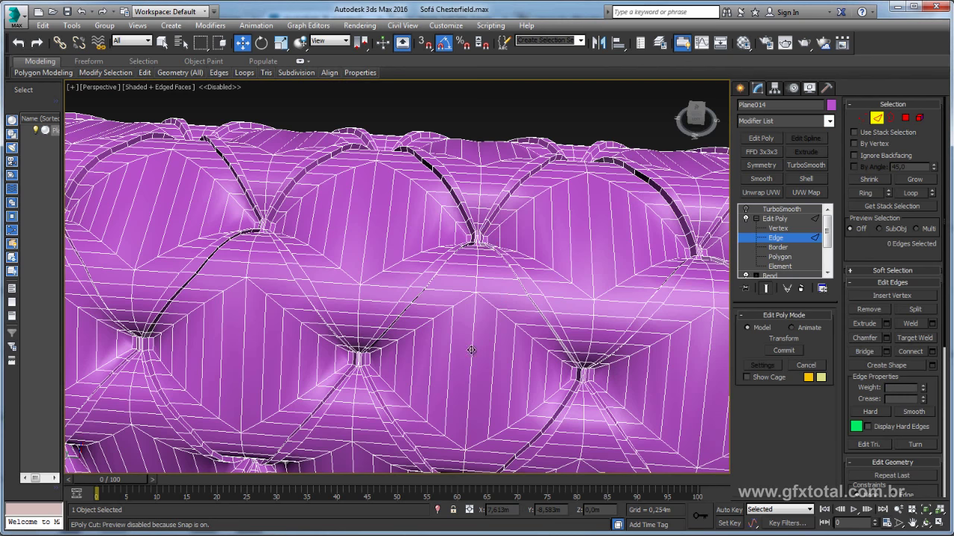
Step: Select several edges between the tufts from a low viewing angle
click(472, 351)
alt+middle_drag(480, 227, 485, 191)
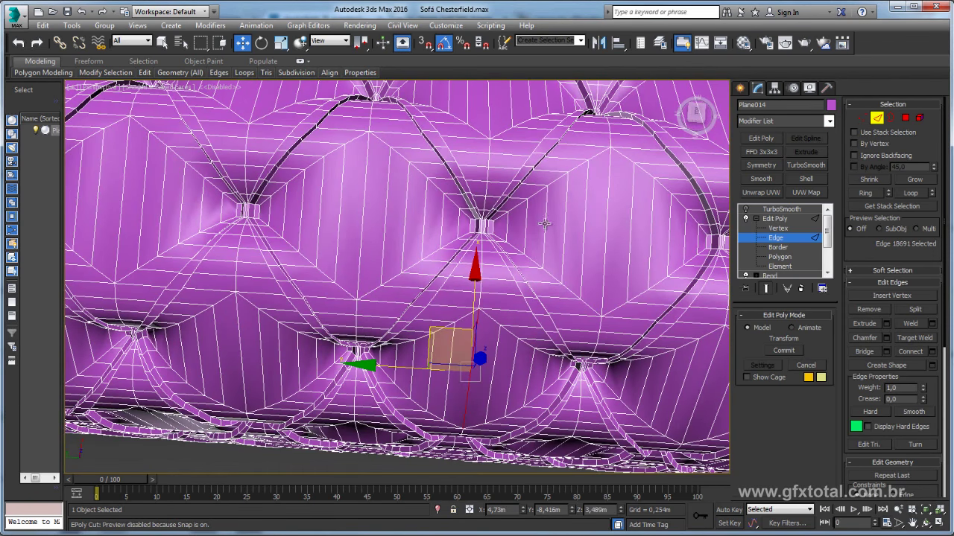
mouse_move(545, 223)
alt+middle_down()
mouse_move(485, 213)
mouse_move(493, 259)
mouse_move(532, 256)
mouse_move(561, 289)
mouse_move(547, 365)
mouse_move(528, 326)
alt+middle_up()
ctrl+click(486, 212)
ctrl+click(504, 278)
scroll(504, 279, down, 4)
scroll(557, 313, up, 2)
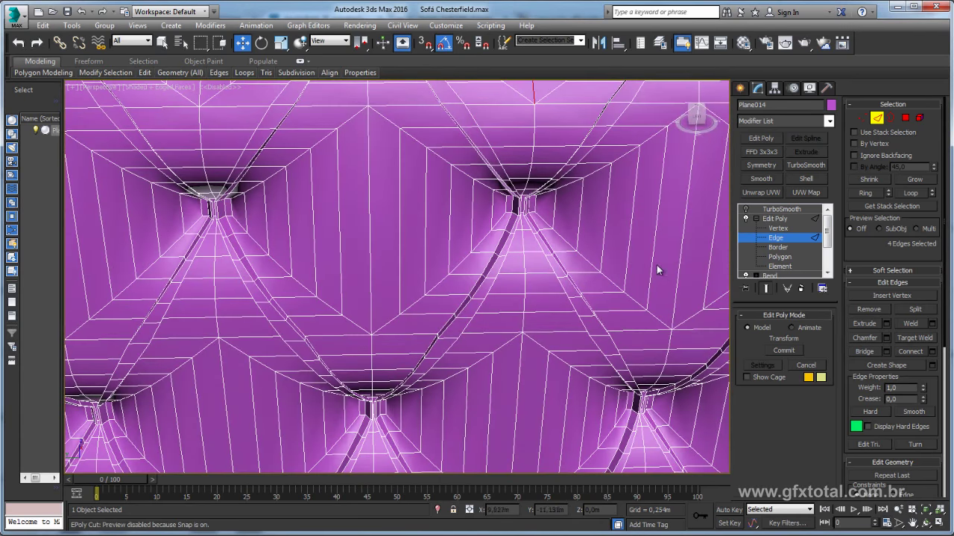
ctrl+click(518, 380)
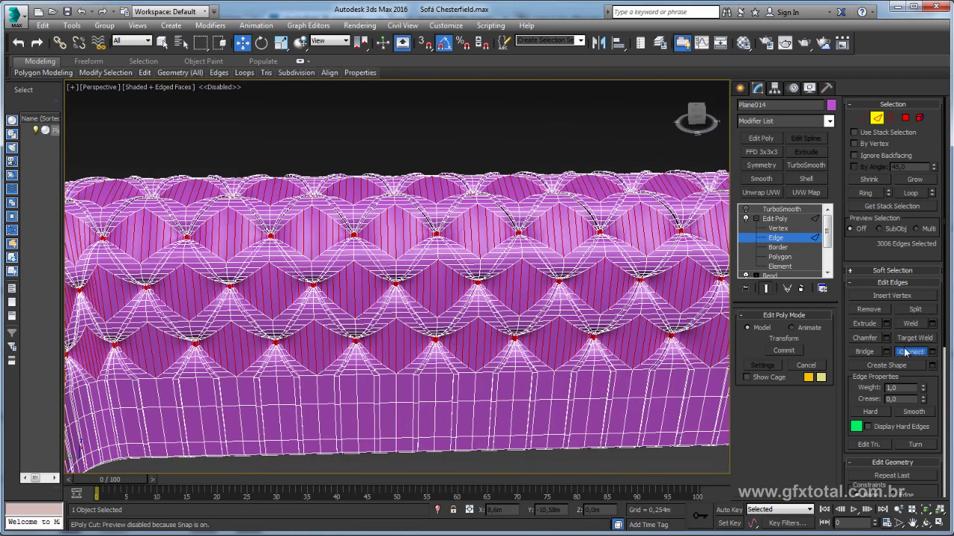
Step: Connect the selected edges through the dimples and select the TurboSmooth modifier
click(905, 353)
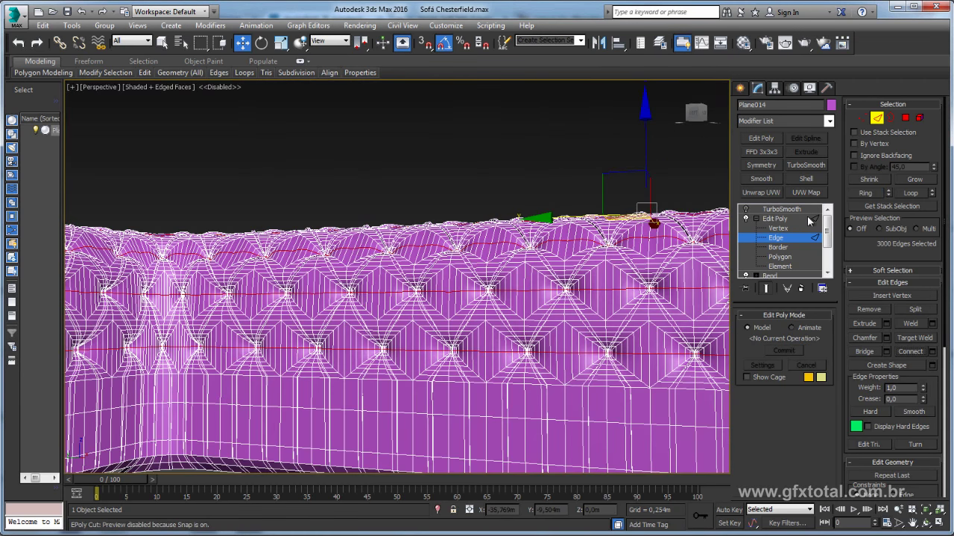
click(757, 219)
click(781, 209)
Step: Re-enable TurboSmooth, hide edged faces, and orbit to a side view of the sofa
click(745, 209)
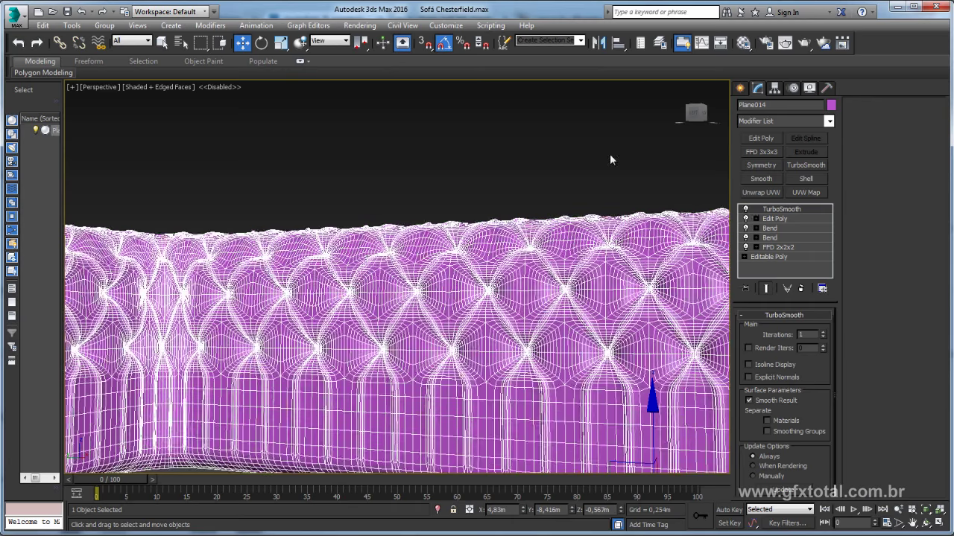
click(608, 154)
scroll(588, 307, down, 3)
key(F4)
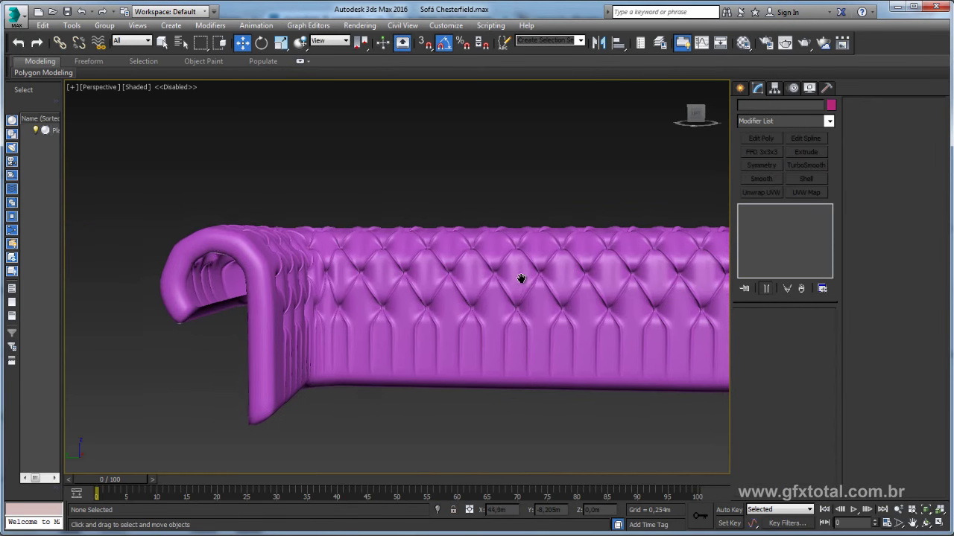
scroll(480, 275, up, 5)
scroll(502, 294, down, 5)
mouse_move(502, 294)
alt+middle_down()
mouse_move(518, 318)
mouse_move(543, 326)
alt+middle_up()
scroll(426, 279, down, 4)
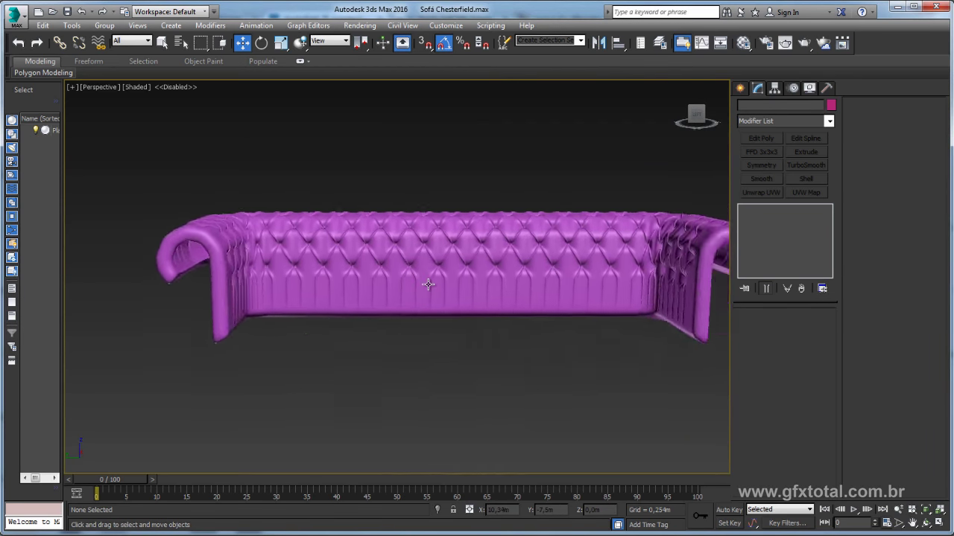
scroll(425, 294, up, 4)
scroll(391, 289, up, 2)
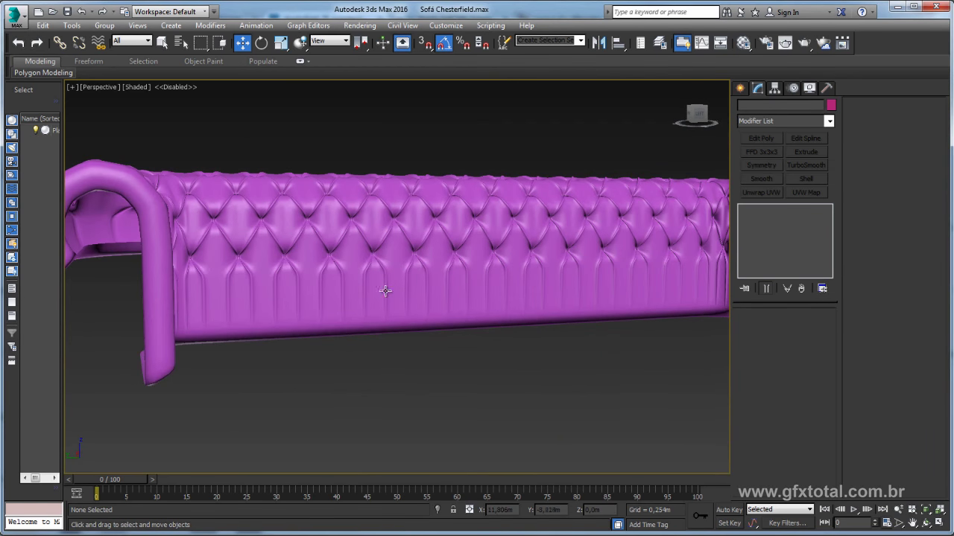
Step: Select the sofa backrest and Shift+drag a copy, Plane015, above the original
click(385, 290)
mouse_move(535, 306)
alt+middle_down()
mouse_move(411, 329)
mouse_move(479, 309)
mouse_move(215, 290)
alt+middle_up()
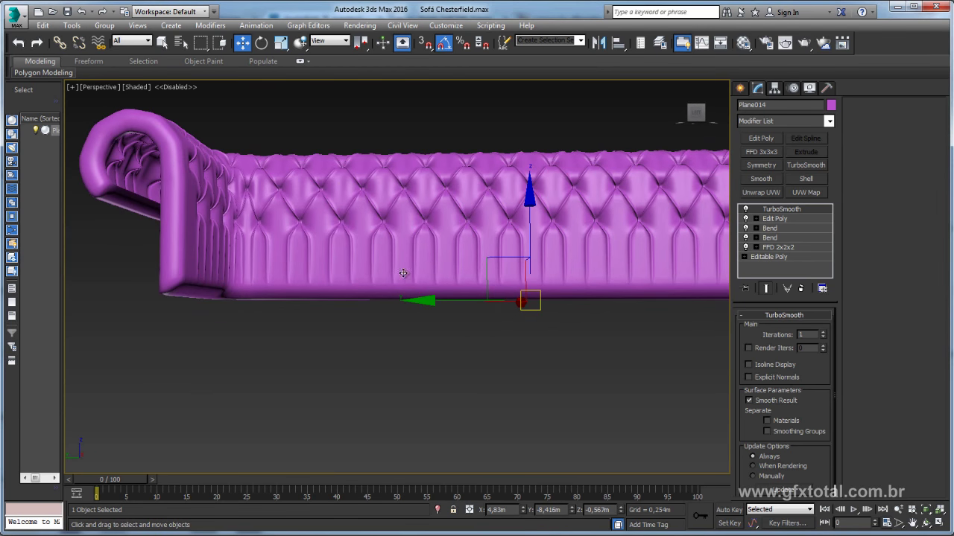
scroll(403, 273, down, 3)
alt+middle_drag(522, 280, 537, 277)
scroll(528, 275, down, 4)
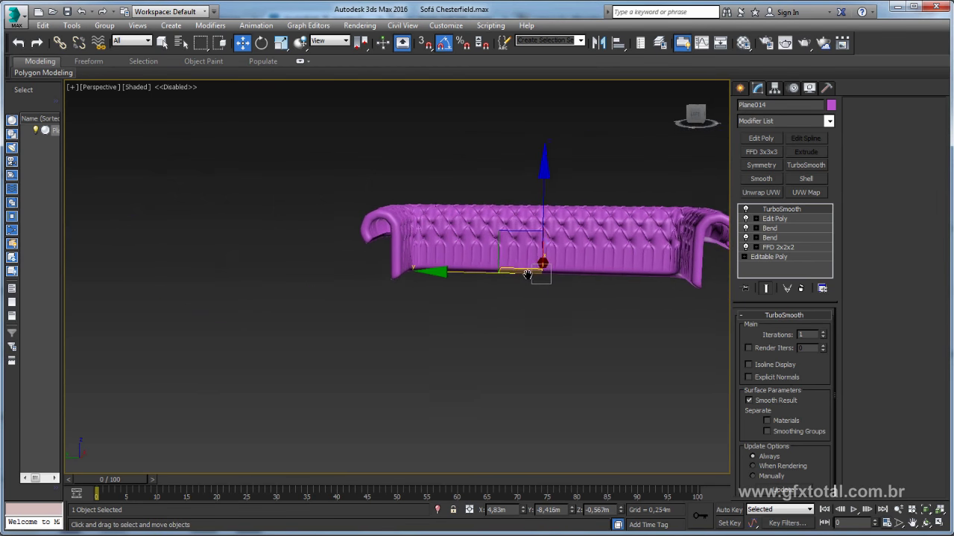
scroll(386, 283, up, 2)
scroll(409, 281, up, 3)
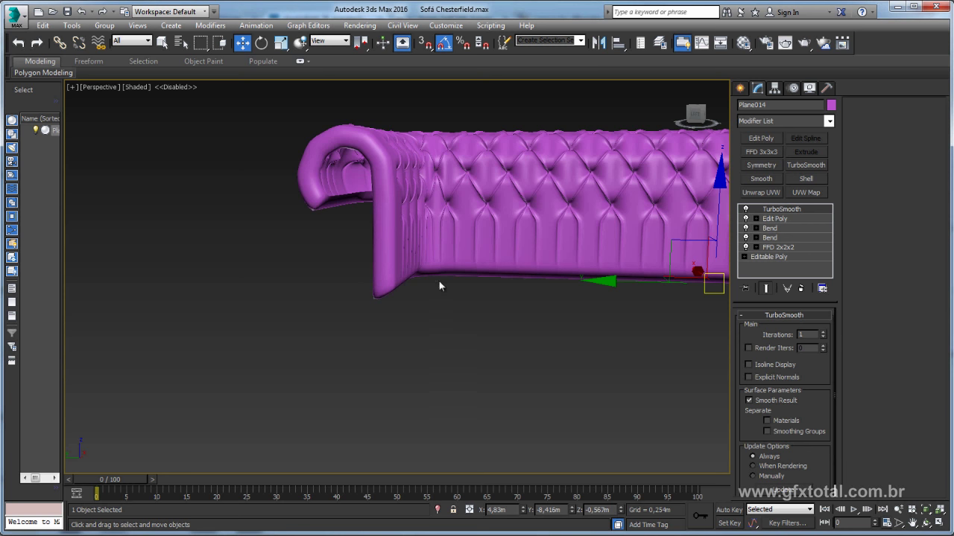
scroll(438, 286, down, 2)
shift+drag(611, 260, 343, 119)
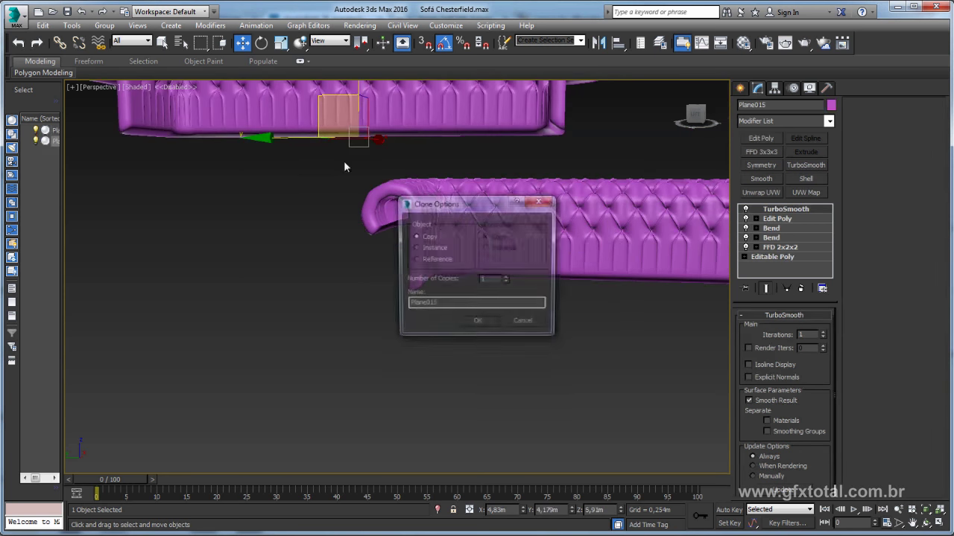
Step: Keep the sofa copy, delete its TurboSmooth, and collapse it to an Editable Poly
click(497, 323)
scroll(522, 298, up, 3)
click(801, 288)
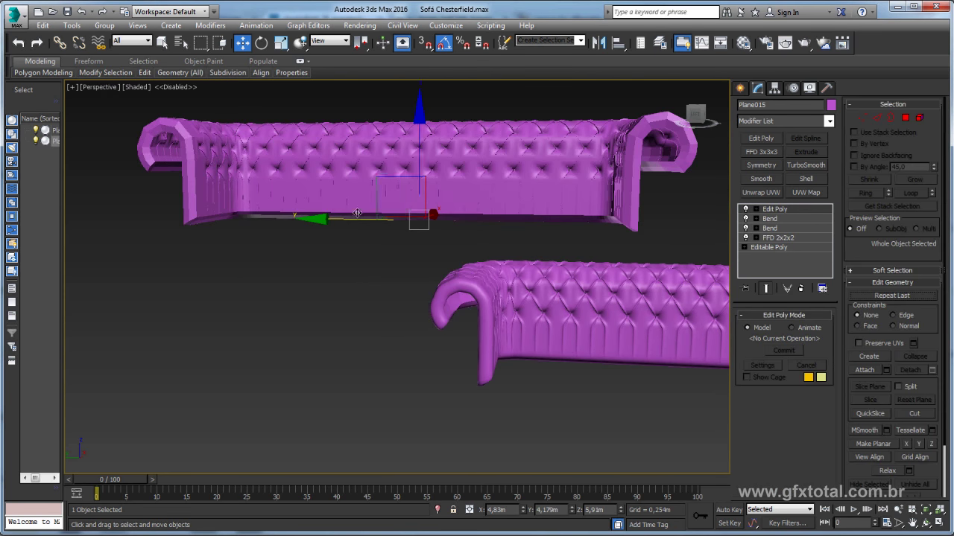
right_click(316, 180)
click(482, 310)
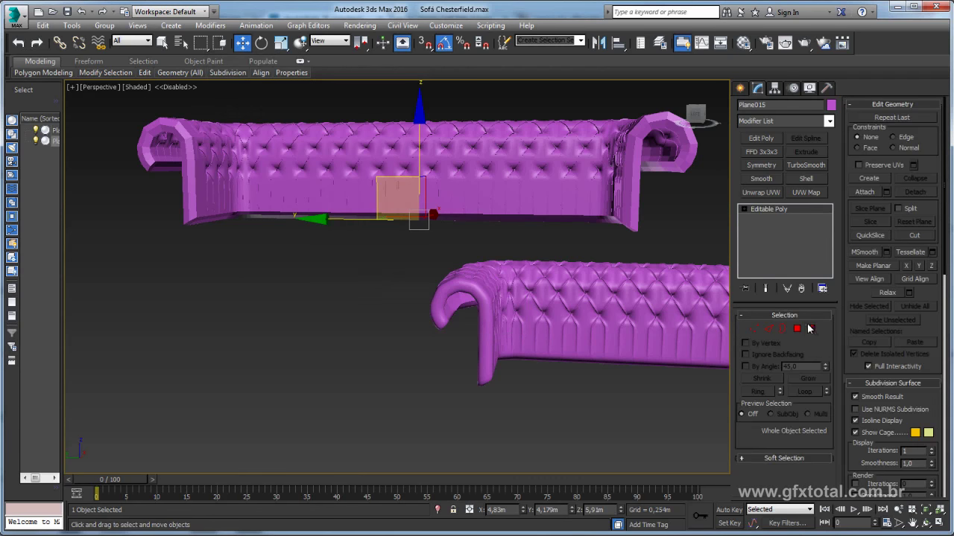
Step: Trim the copy's polygons down to a small block near its base
click(796, 330)
mouse_move(204, 221)
alt+middle_down()
mouse_move(260, 185)
mouse_move(310, 182)
alt+middle_up()
scroll(256, 161, up, 3)
scroll(310, 183, up, 2)
scroll(306, 191, up, 2)
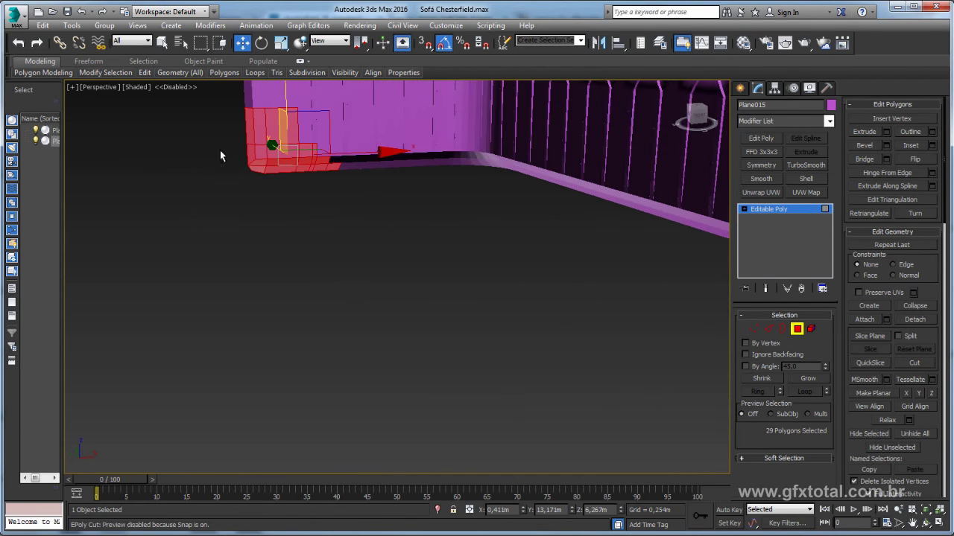
drag(286, 194, 288, 194)
mouse_move(357, 207)
alt+middle_down()
mouse_move(396, 197)
mouse_move(476, 208)
alt+middle_up()
click(395, 191)
scroll(395, 191, down, 3)
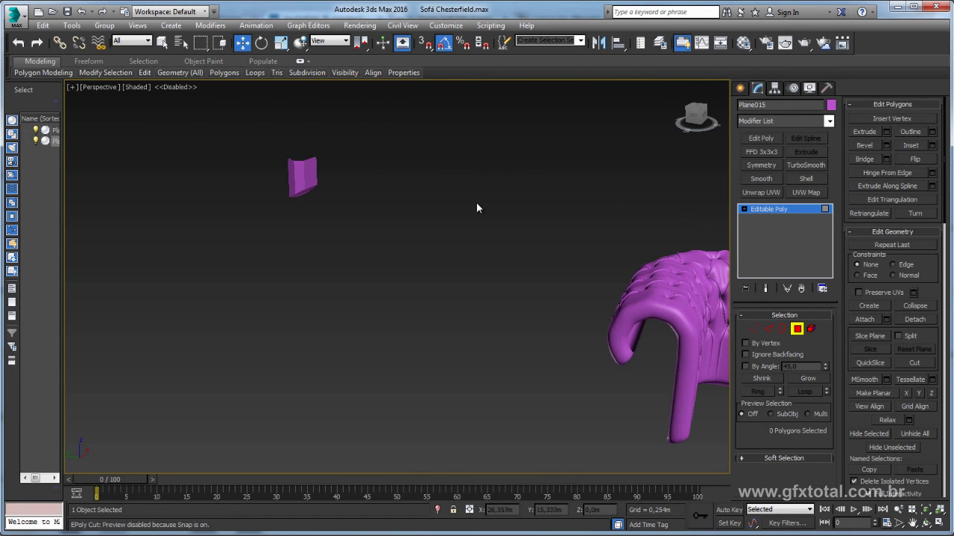
click(775, 209)
Step: Reposition the piece's pivot with Affect Pivot Only, then move the piece under the sofa arm
click(775, 88)
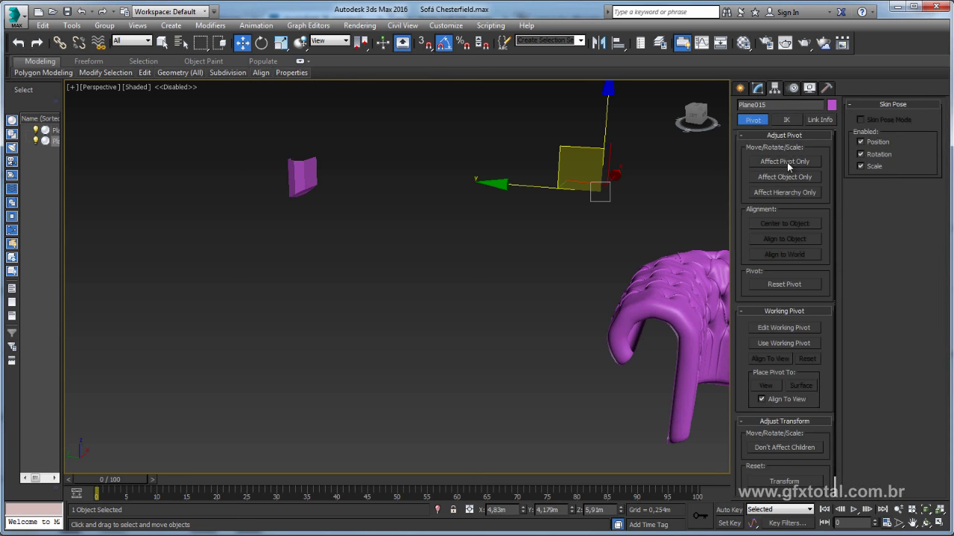
click(784, 161)
drag(603, 183, 294, 173)
click(784, 161)
mouse_move(423, 204)
middle_down()
mouse_move(297, 165)
mouse_move(557, 291)
middle_up()
scroll(556, 291, up, 5)
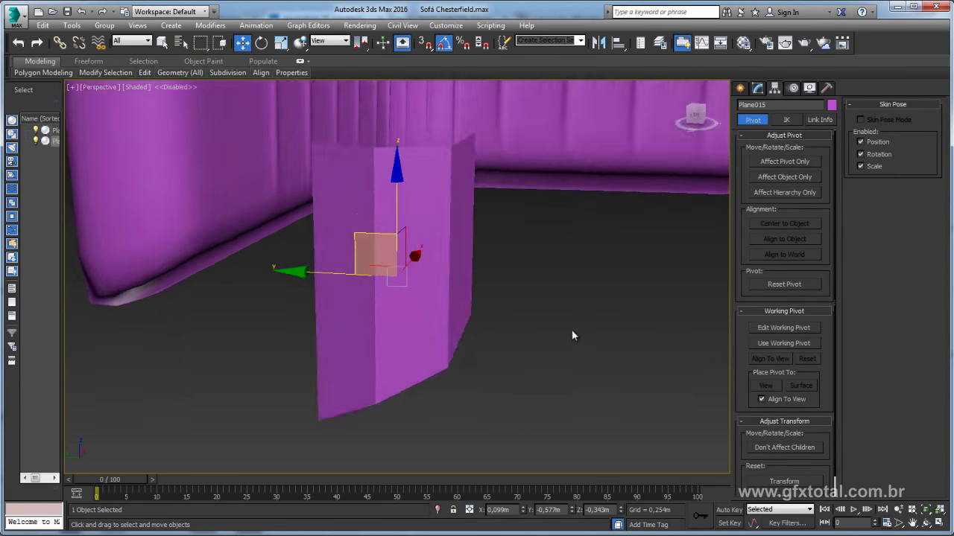
scroll(572, 330, down, 2)
Step: Rotate the piece to lie flat and mirror it on the Y axis
key(e)
mouse_move(533, 240)
mouse_down()
mouse_move(489, 212)
mouse_move(530, 237)
mouse_up()
alt+middle_drag(530, 237, 521, 216)
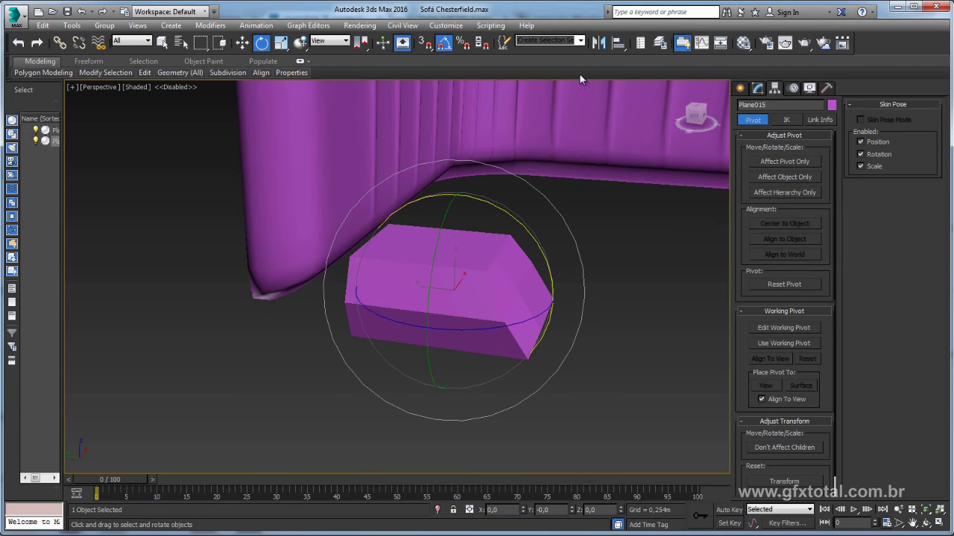
click(598, 43)
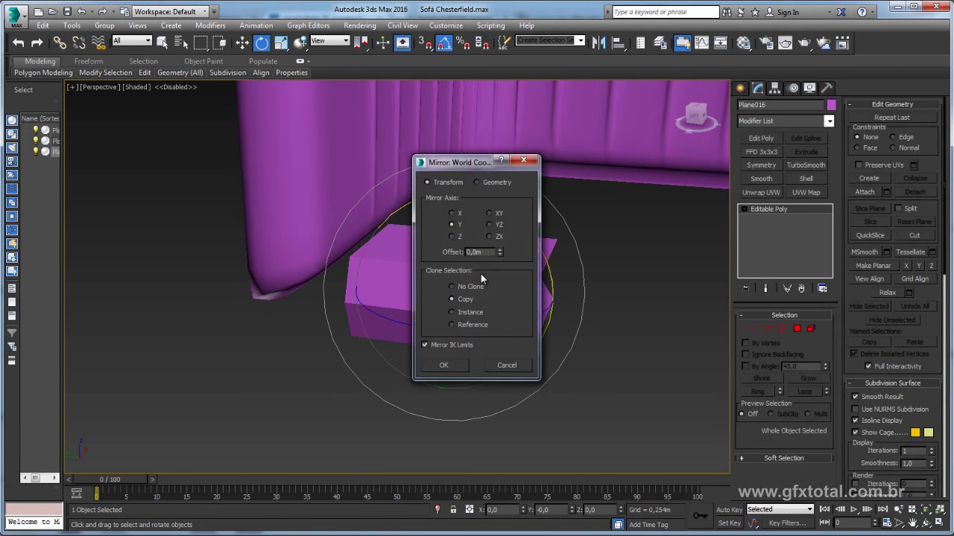
click(451, 224)
click(443, 365)
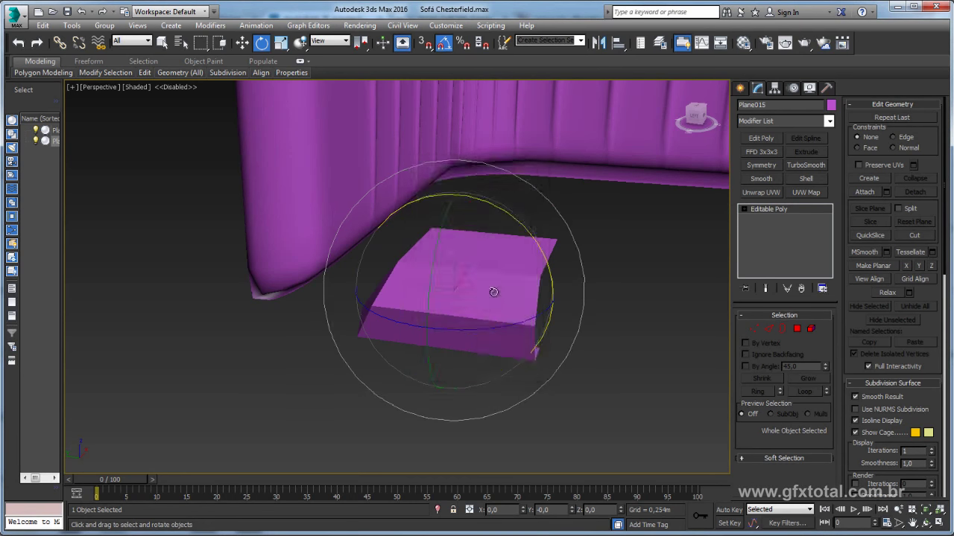
mouse_move(462, 328)
alt+middle_down()
mouse_move(493, 293)
mouse_move(347, 250)
mouse_move(463, 301)
alt+middle_up()
key(w)
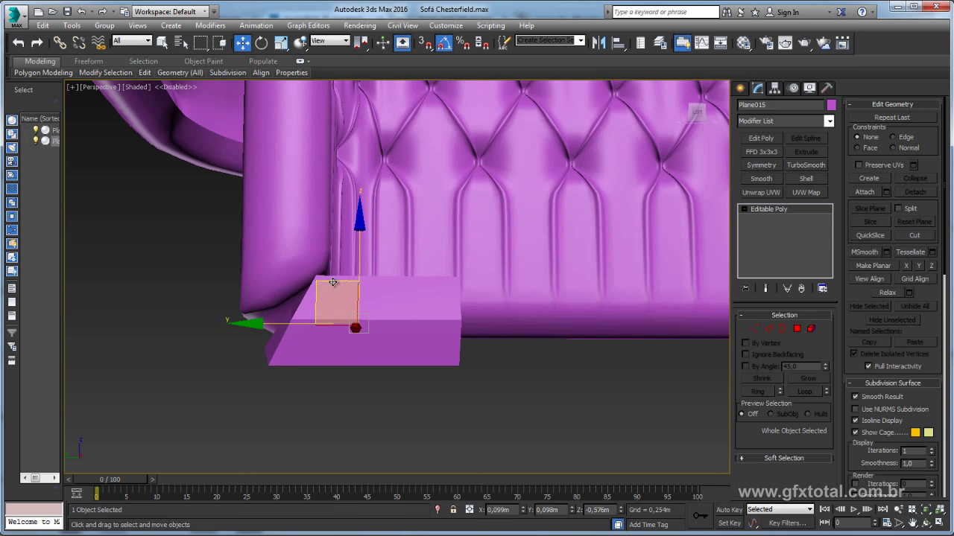
Step: With edged faces shown, pull the block's left-end corner vertices down-left so that end slopes under the arm
click(754, 327)
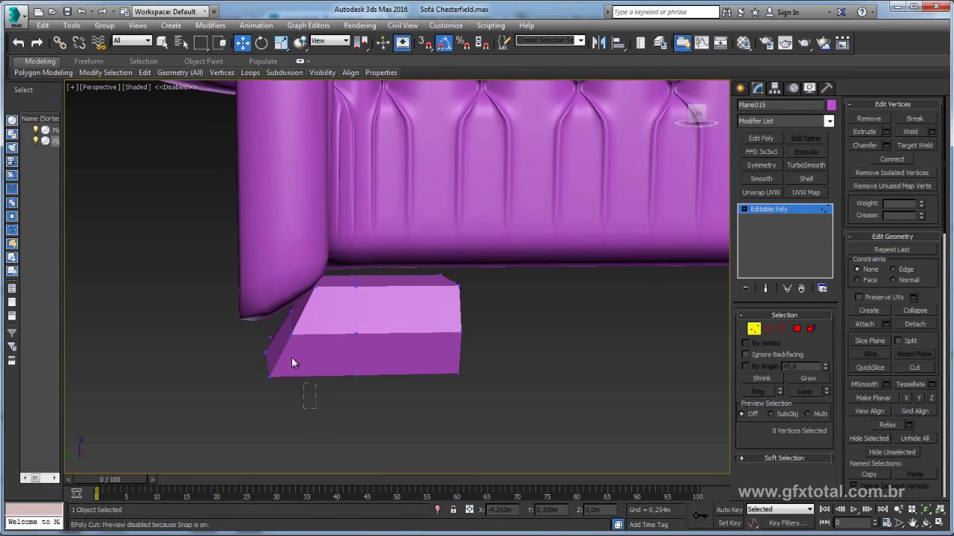
drag(207, 304, 208, 305)
alt+middle_drag(208, 305, 320, 397)
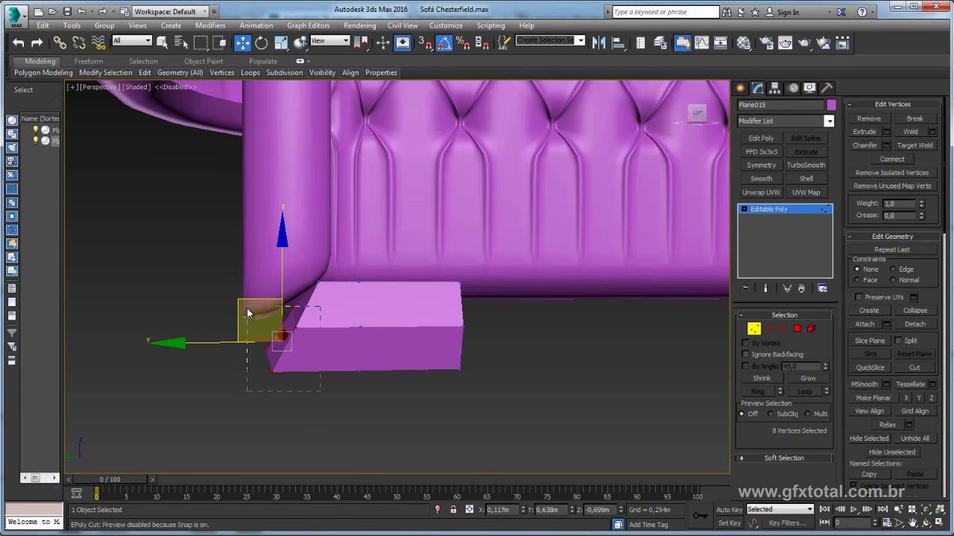
alt+drag(247, 307, 247, 305)
key(F4)
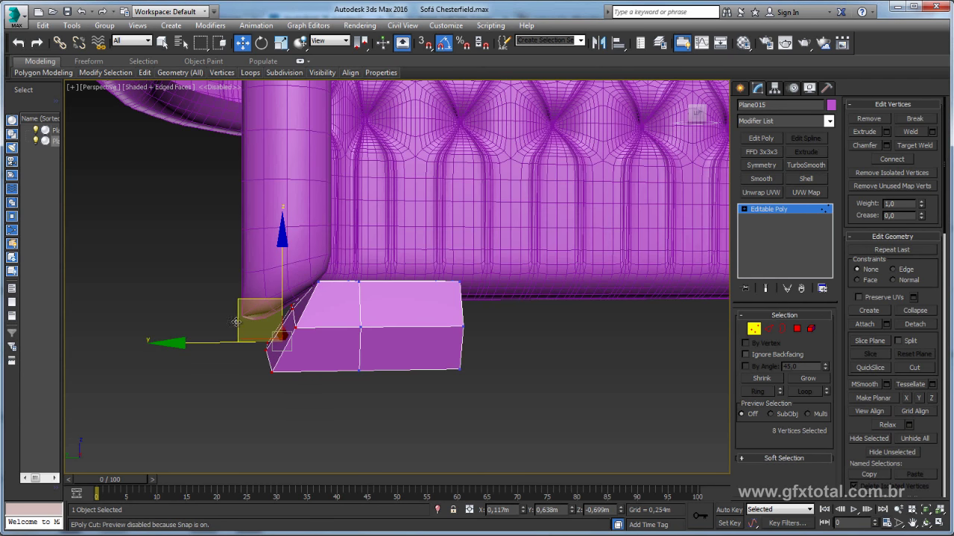
alt+middle_drag(246, 305, 235, 364)
scroll(235, 363, up, 3)
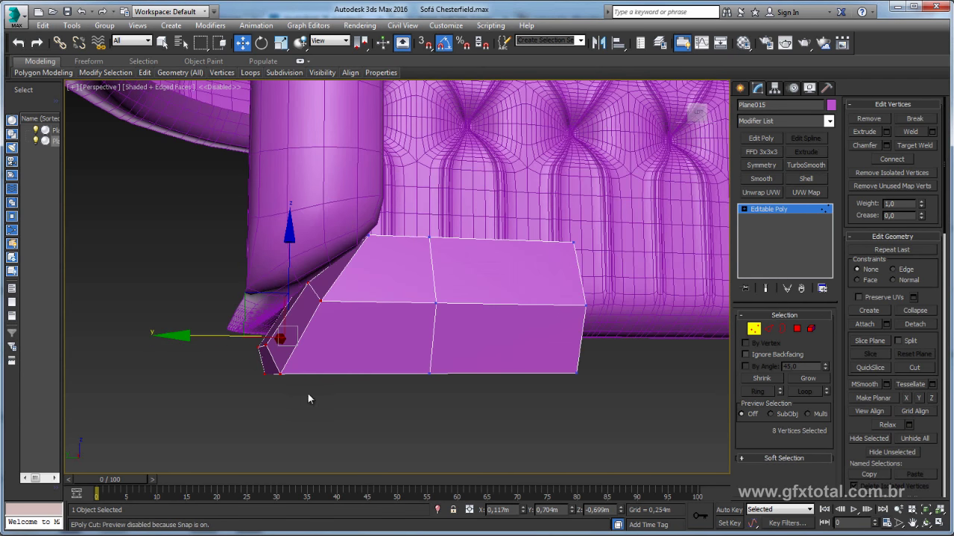
drag(227, 332, 287, 366)
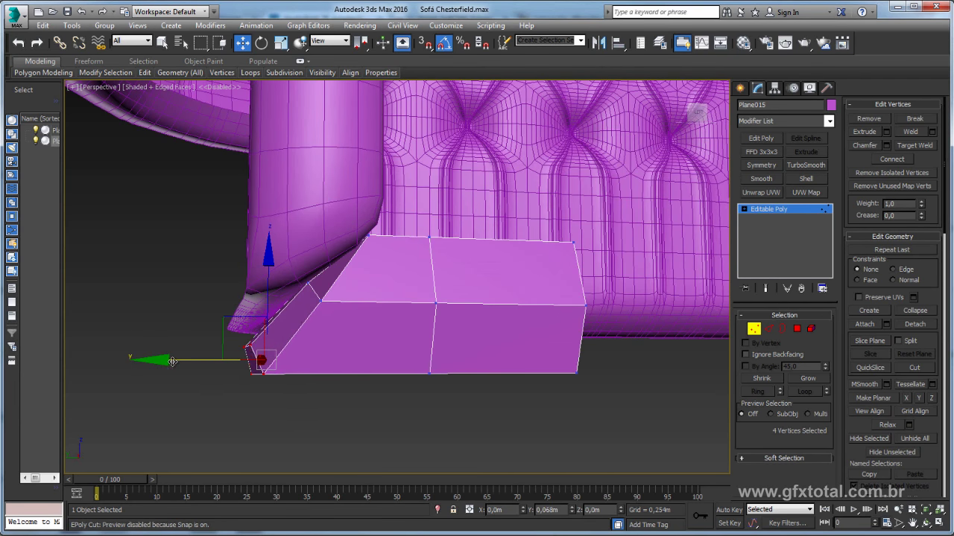
mouse_move(173, 362)
alt+middle_down()
mouse_move(283, 321)
mouse_move(277, 289)
mouse_move(265, 296)
alt+middle_up()
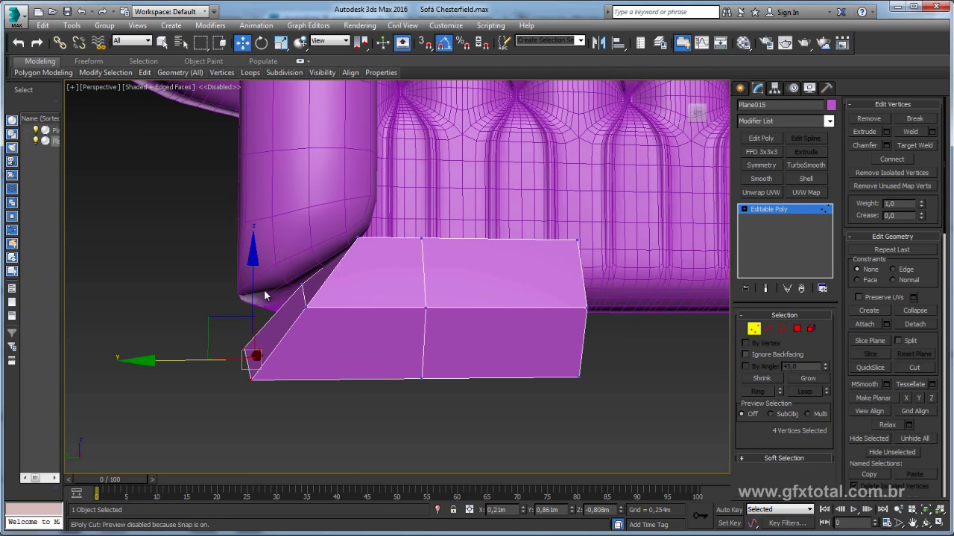
drag(275, 264, 329, 332)
drag(279, 261, 260, 333)
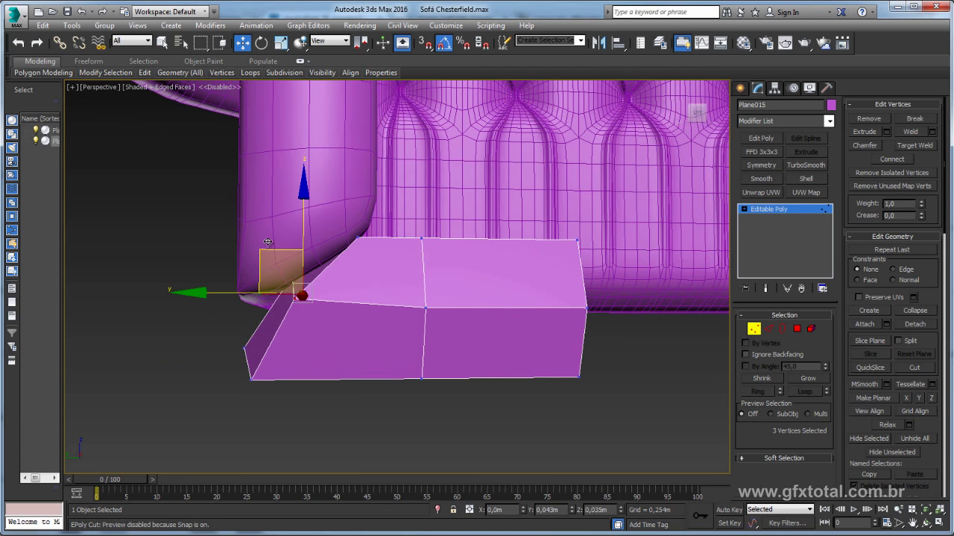
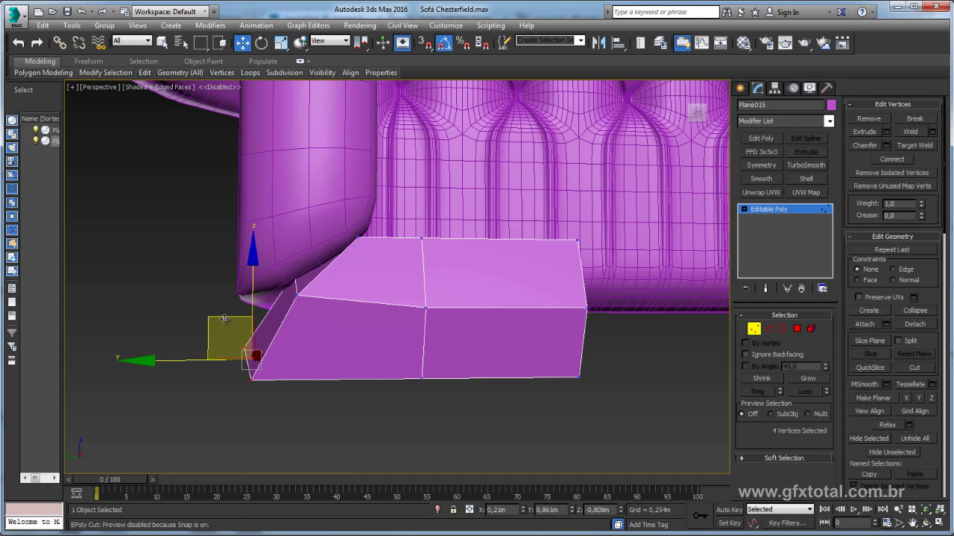
Step: Ring-select the block's bottom edge and Connect a new loop with Slide -32 toward the angled end
drag(224, 319, 222, 322)
key(ctrl+z)
click(768, 329)
click(382, 378)
shift+click(395, 309)
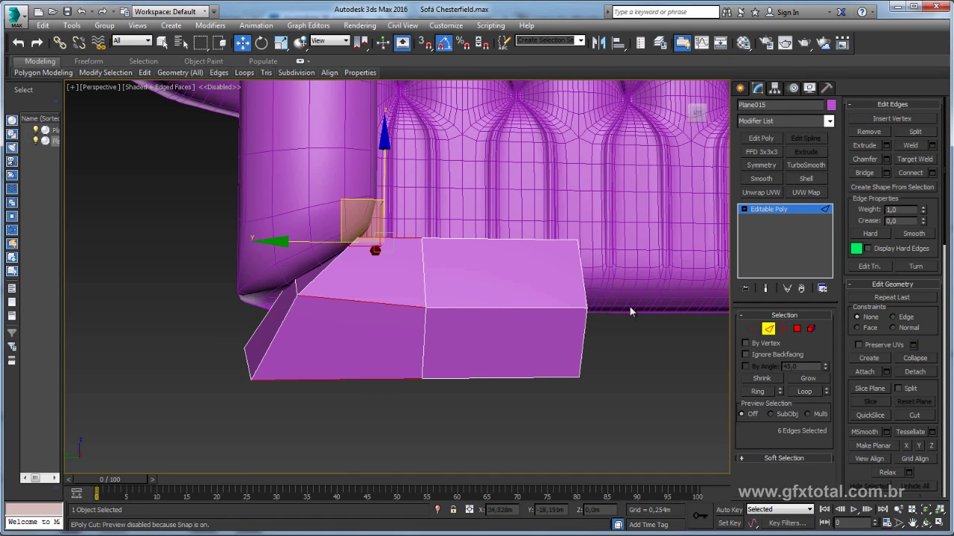
click(931, 173)
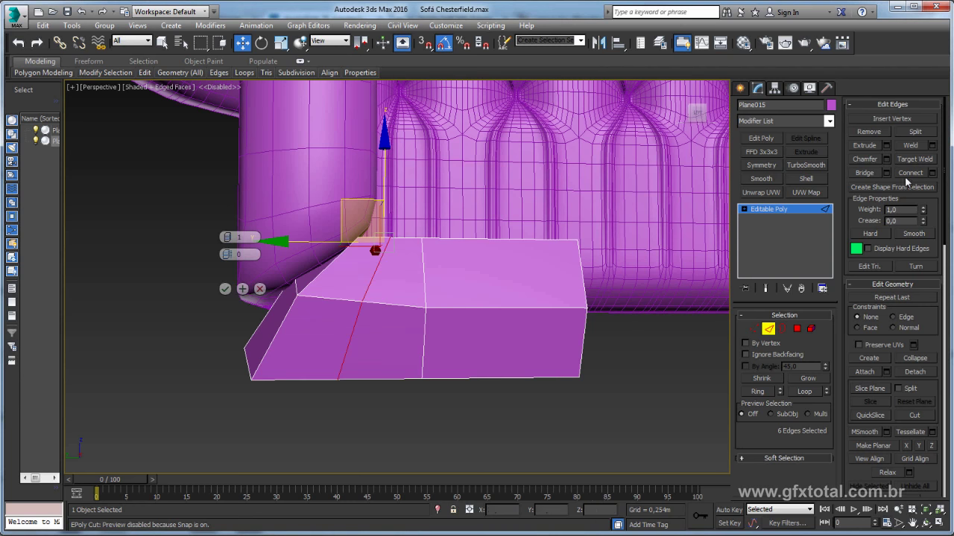
drag(227, 272, 229, 328)
click(224, 288)
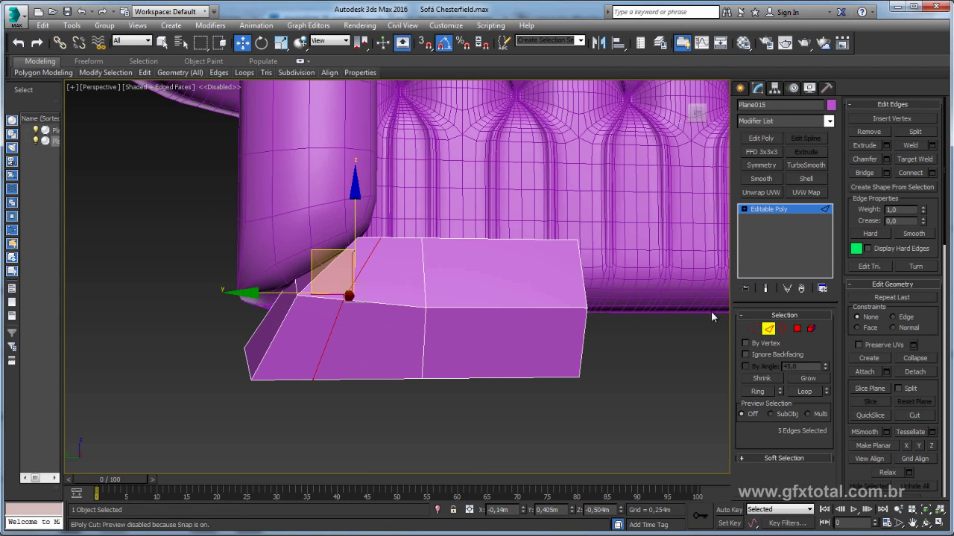
click(754, 328)
mouse_move(386, 299)
alt+middle_down()
mouse_move(373, 383)
mouse_move(328, 369)
mouse_move(310, 382)
alt+middle_up()
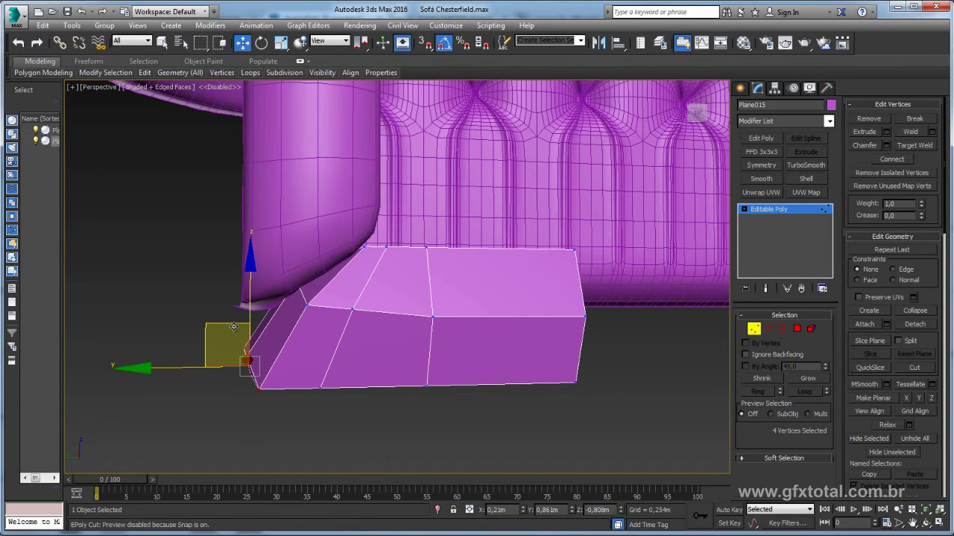
mouse_move(234, 327)
alt+middle_down()
mouse_move(357, 296)
mouse_move(417, 321)
alt+middle_up()
click(768, 328)
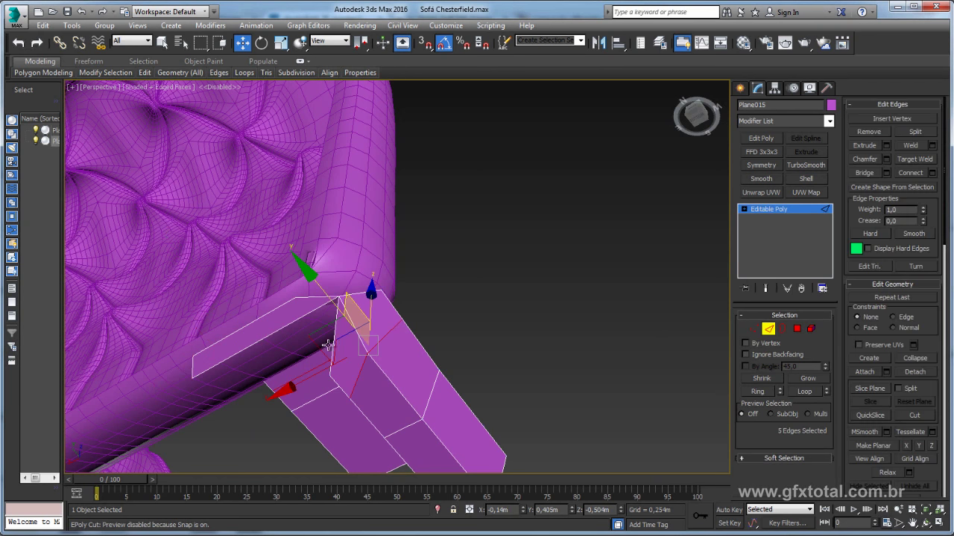
Step: Move the selected edges, then snap the end vertices to stretch the block inward
drag(327, 345, 210, 419)
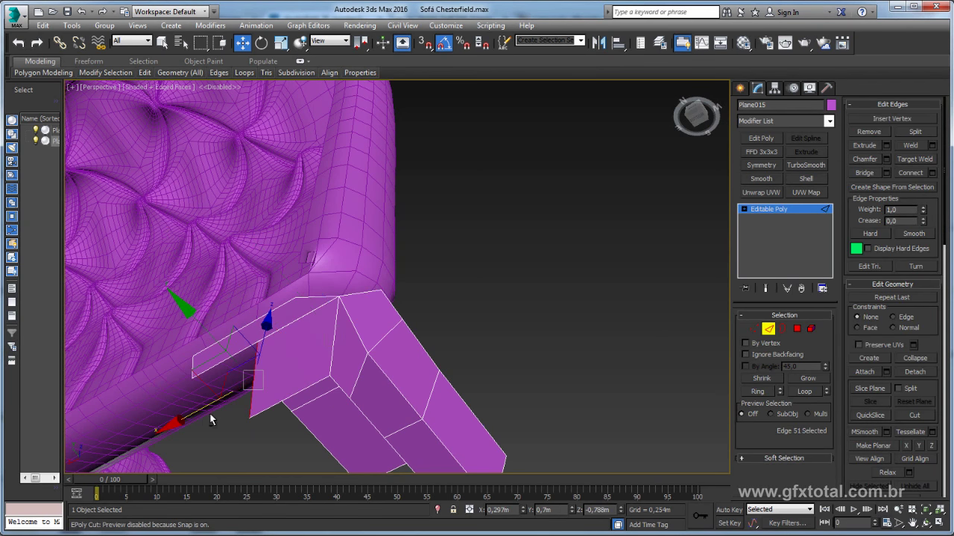
mouse_move(210, 419)
alt+middle_down()
mouse_move(318, 358)
mouse_move(417, 343)
alt+middle_up()
click(755, 328)
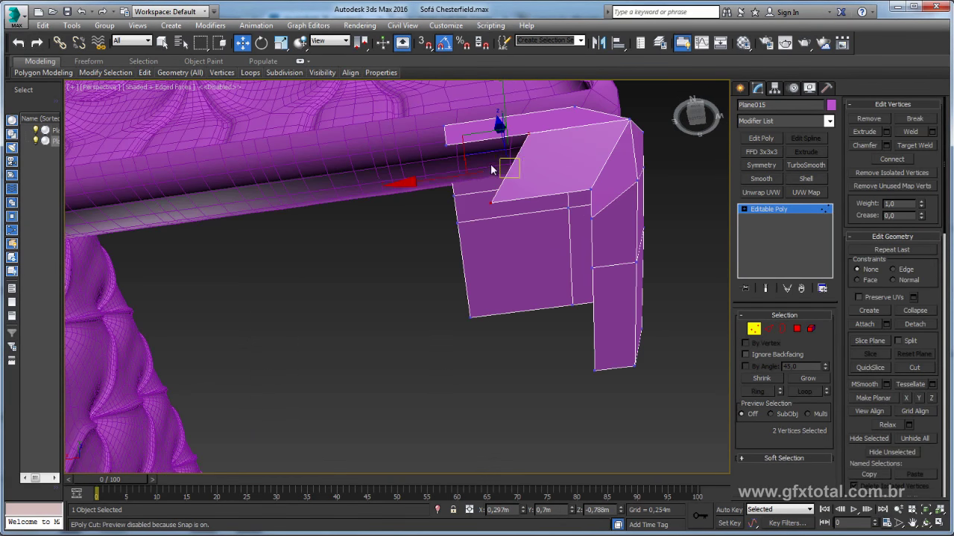
mouse_move(497, 162)
alt+middle_down()
mouse_move(489, 213)
mouse_move(513, 230)
alt+middle_up()
key(s)
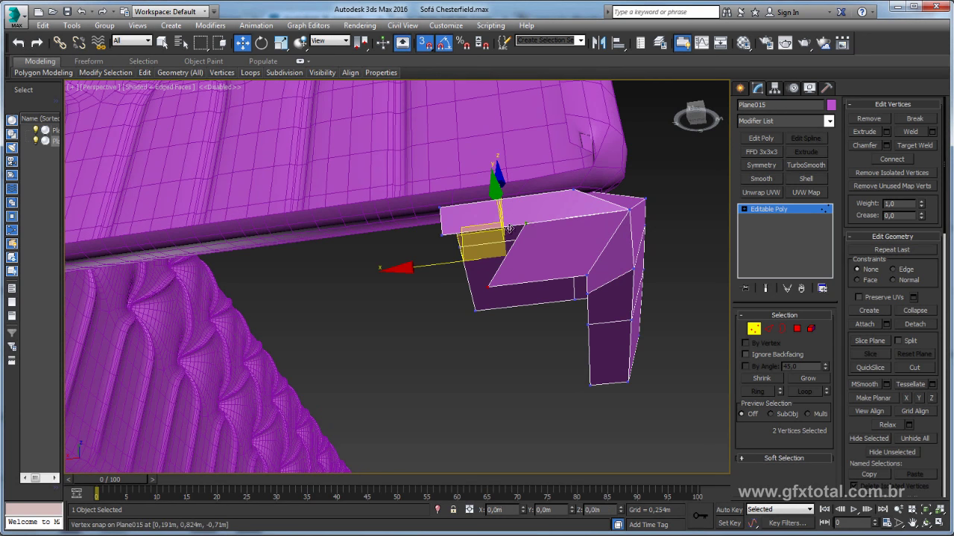
drag(509, 228, 443, 239)
mouse_move(444, 238)
alt+middle_down()
mouse_move(475, 264)
mouse_move(470, 302)
alt+middle_up()
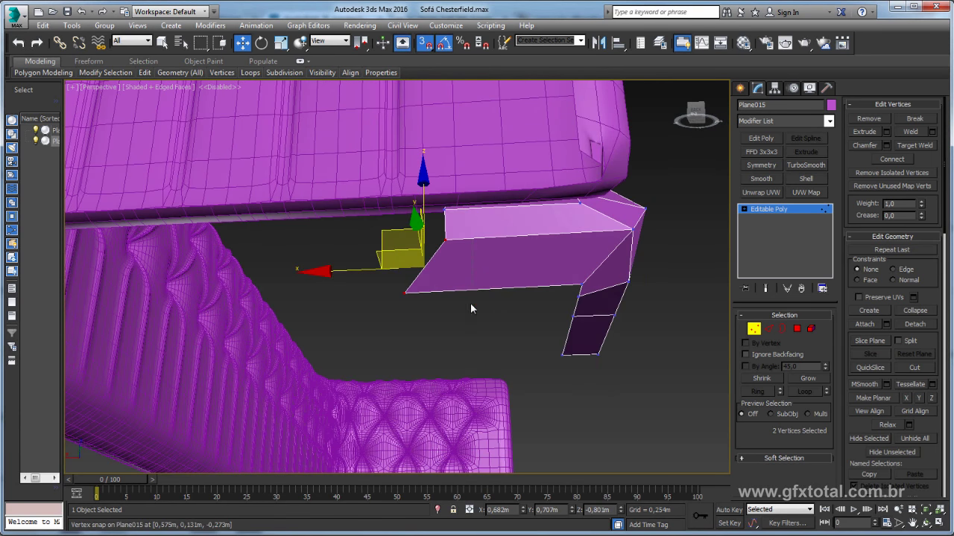
Step: Weld the coincident end vertices and flatten them with Make Planar X
drag(409, 208, 409, 207)
click(912, 131)
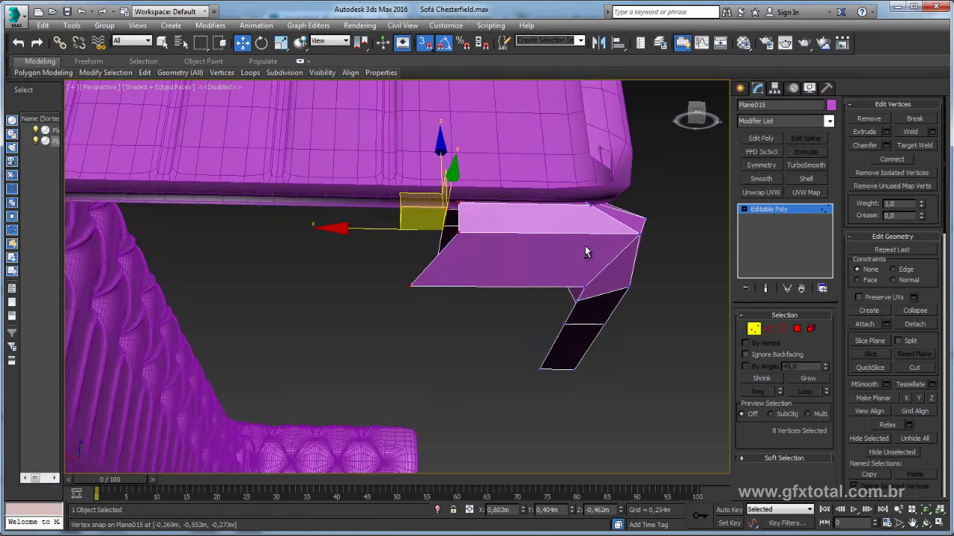
mouse_move(585, 246)
alt+middle_down()
mouse_move(592, 204)
mouse_move(603, 197)
alt+middle_up()
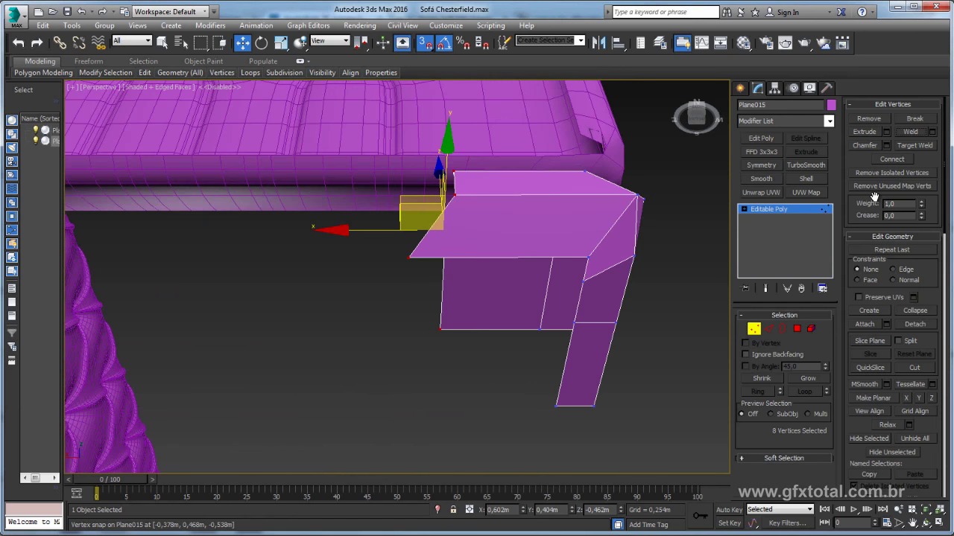
click(908, 398)
alt+middle_drag(611, 246, 644, 238)
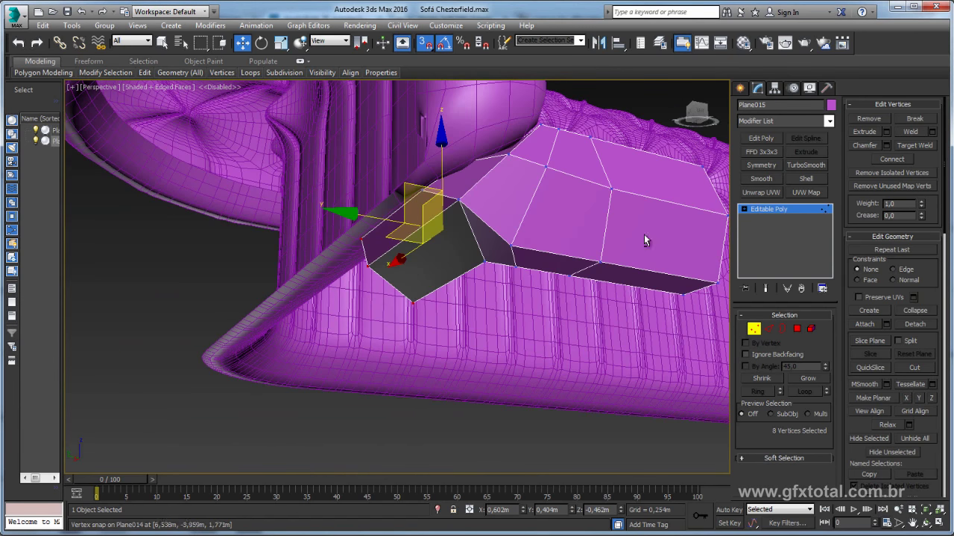
click(788, 210)
mouse_move(566, 223)
alt+middle_down()
mouse_move(569, 196)
mouse_move(586, 206)
mouse_move(532, 279)
mouse_move(755, 302)
alt+middle_up()
click(770, 329)
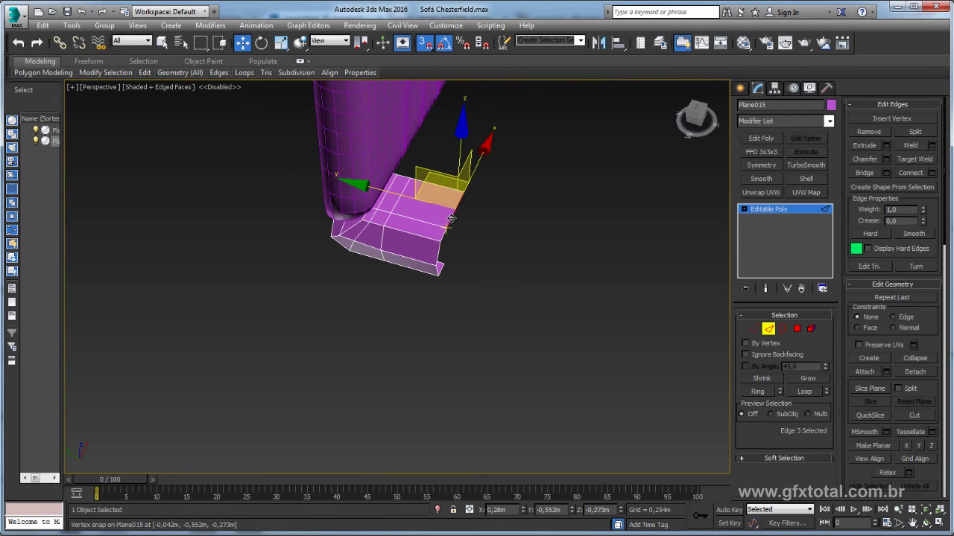
Step: Move the end edges along Y with snapping off, stretching the foot into a long bar
mouse_move(479, 224)
alt+middle_down()
mouse_move(498, 248)
mouse_move(436, 239)
mouse_move(290, 260)
mouse_move(165, 263)
alt+middle_up()
drag(166, 254, 377, 237)
key(s)
alt+middle_drag(377, 237, 391, 212)
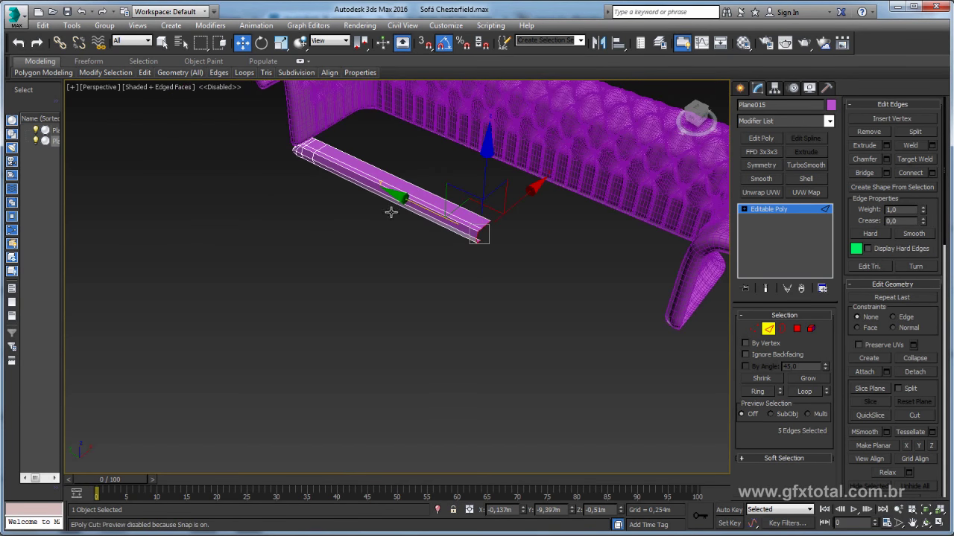
Step: Stretch the bottom strip along X across the sofa's front
mouse_move(409, 182)
alt+middle_down()
mouse_move(385, 161)
mouse_move(360, 108)
mouse_move(377, 177)
mouse_move(366, 228)
mouse_move(385, 202)
alt+middle_up()
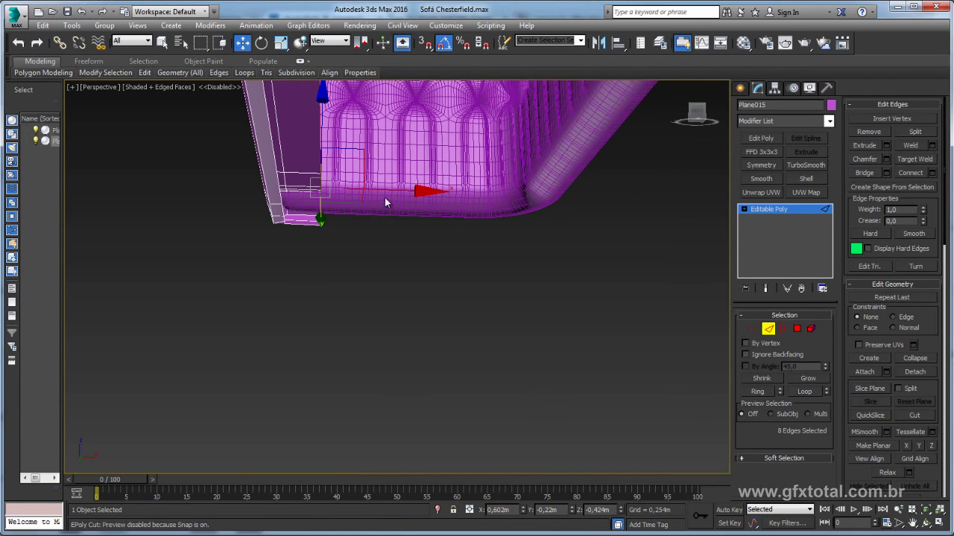
drag(410, 193, 583, 190)
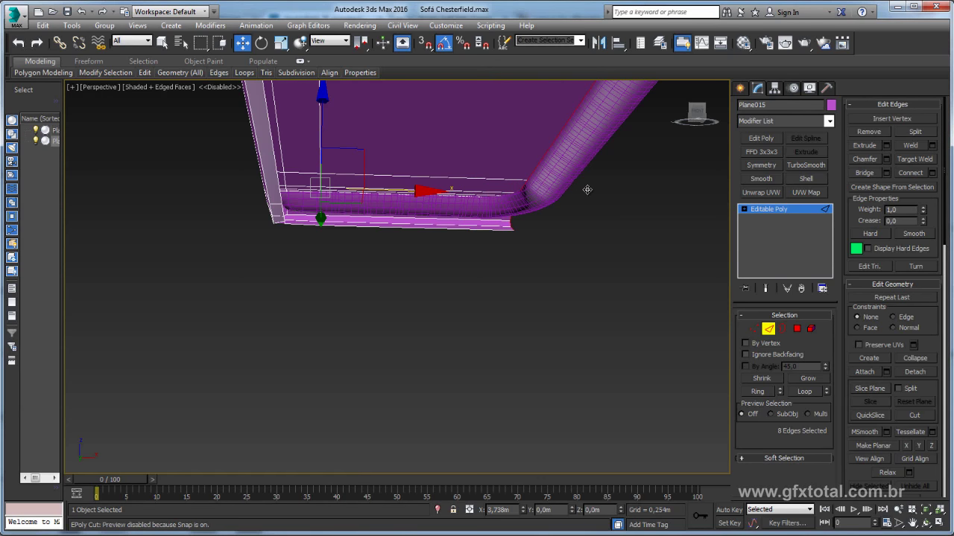
mouse_move(587, 190)
alt+middle_down()
mouse_move(505, 221)
mouse_move(467, 211)
mouse_move(639, 260)
mouse_move(670, 246)
alt+middle_up()
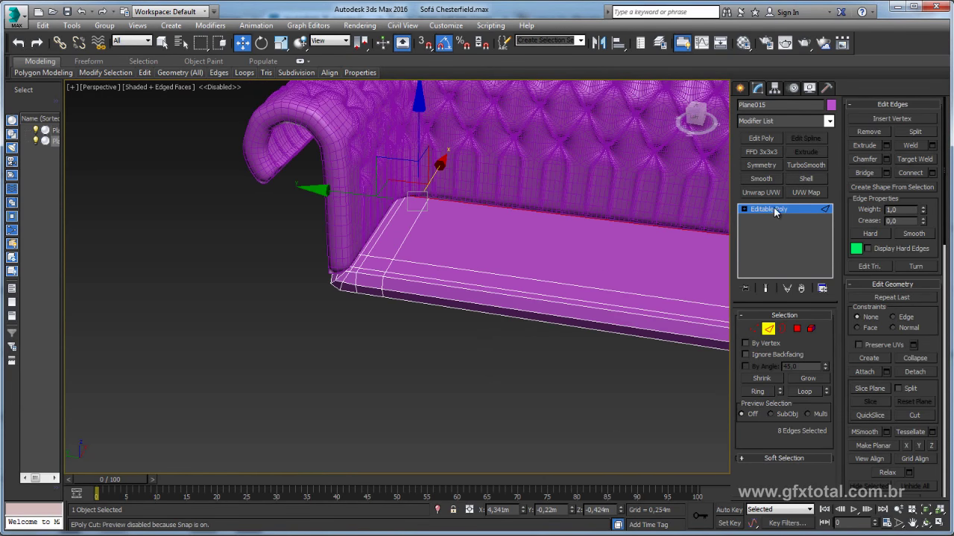
click(775, 211)
mouse_move(696, 213)
alt+middle_down()
mouse_move(602, 217)
mouse_move(630, 168)
mouse_move(576, 197)
mouse_move(607, 207)
alt+middle_up()
scroll(607, 206, down, 3)
alt+middle_drag(437, 249, 342, 244)
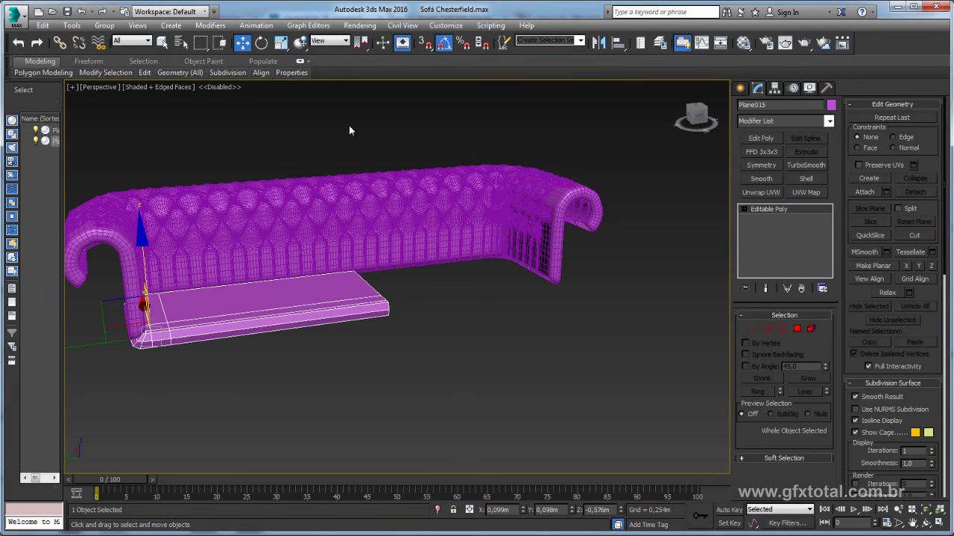
click(413, 212)
Step: Align the seat slab's pivot to Plane014's pivot point on X and Y with Affect Pivot Only
click(323, 292)
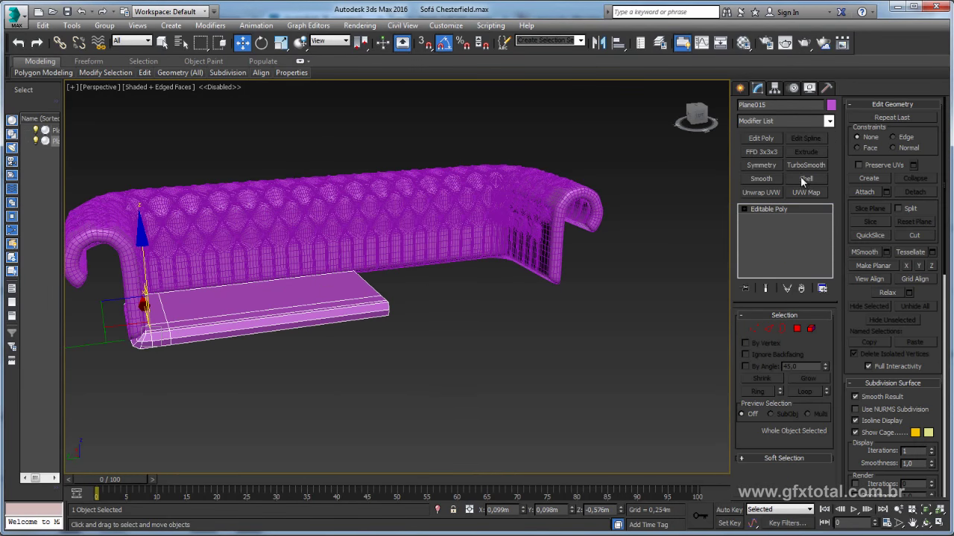
click(780, 90)
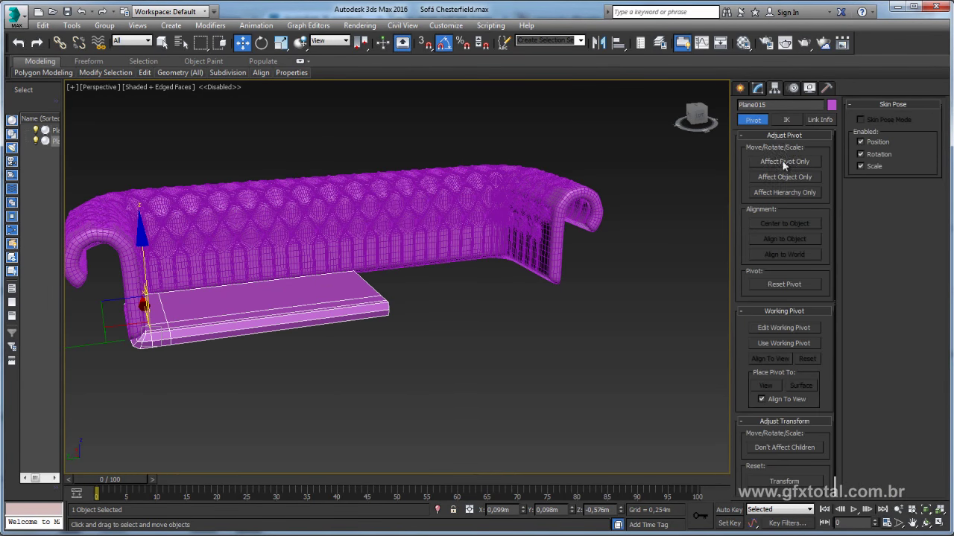
click(784, 161)
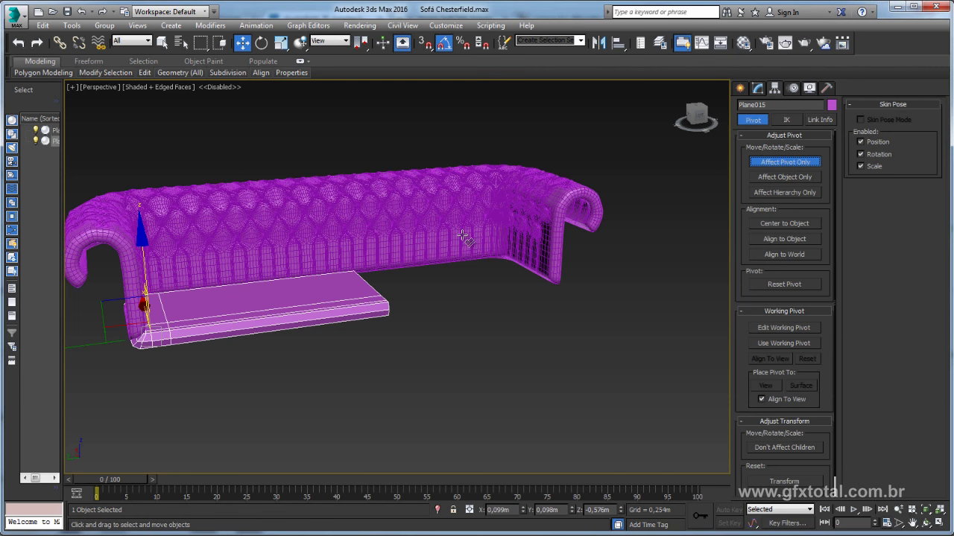
key(alt+a)
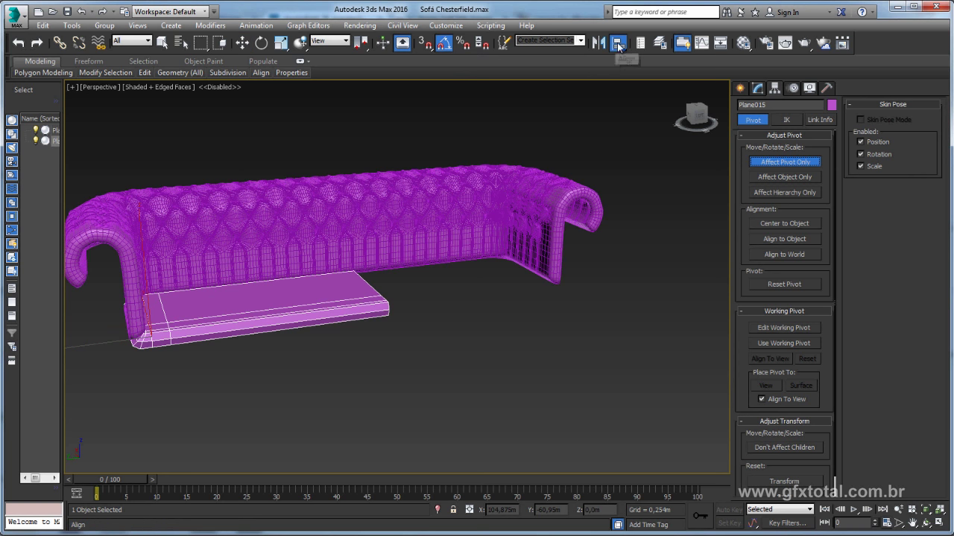
click(366, 207)
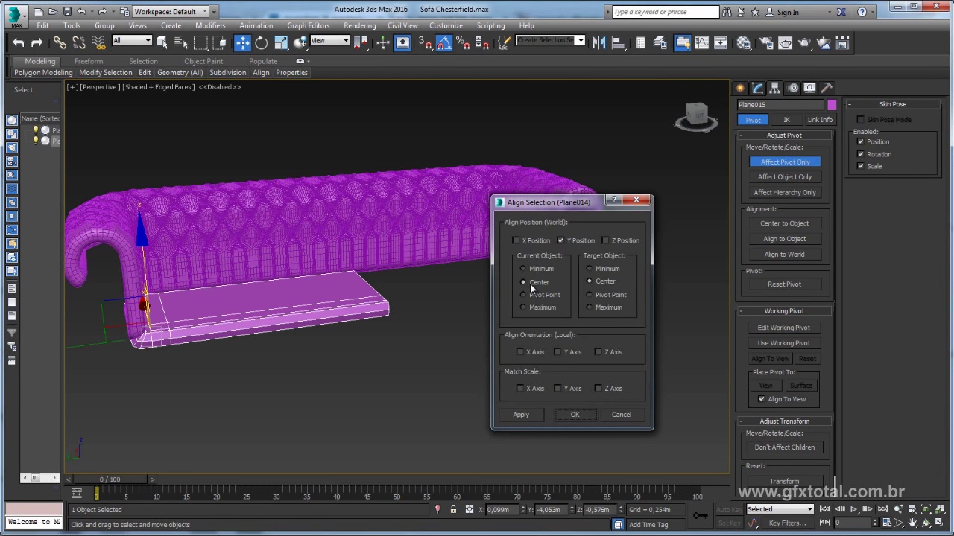
click(532, 295)
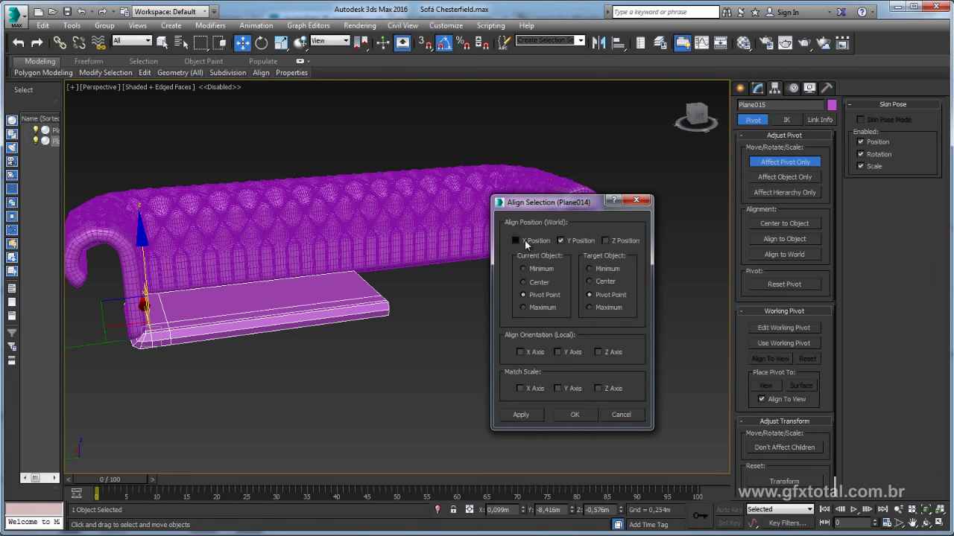
click(570, 414)
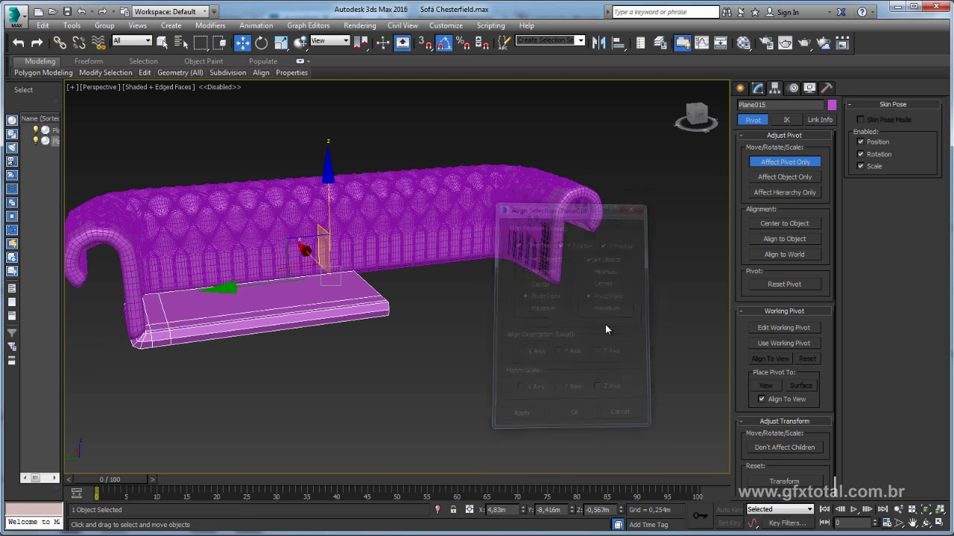
click(777, 162)
click(756, 89)
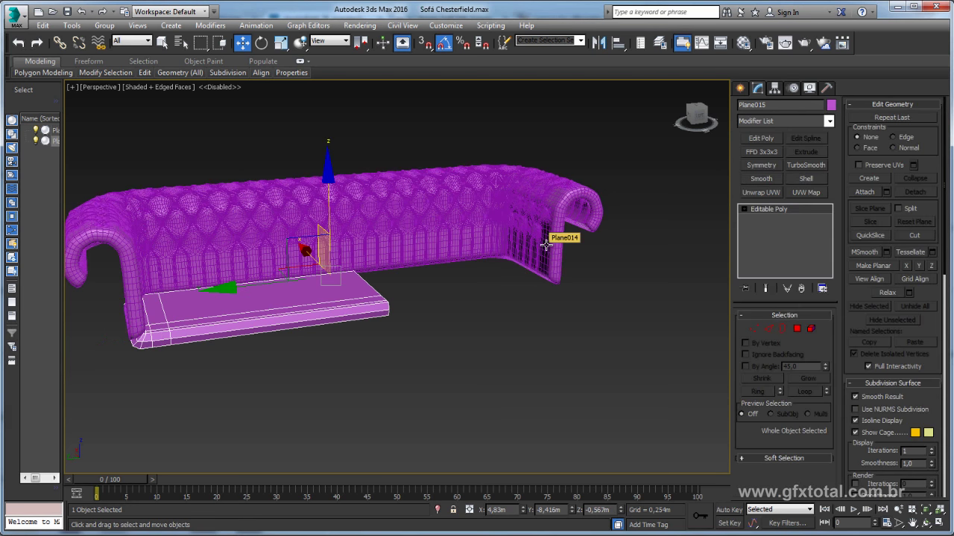
Step: Search 'xsym' and browse the Modifier List, closing it without adding anything
text(x)
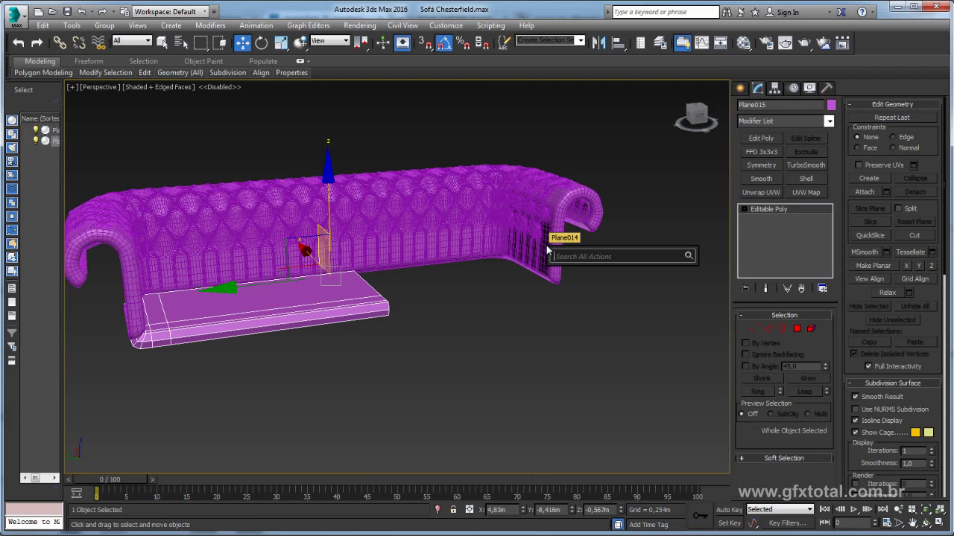
text(sym)
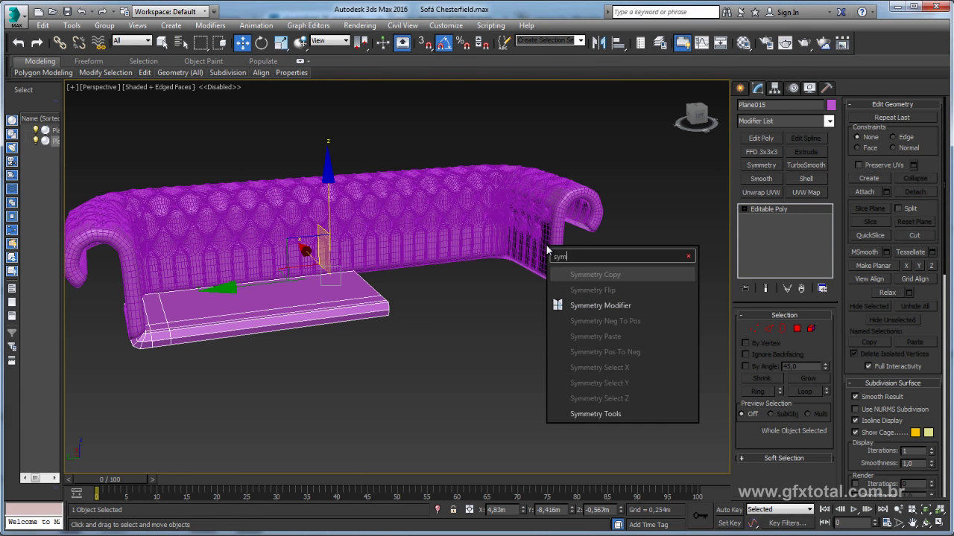
click(831, 127)
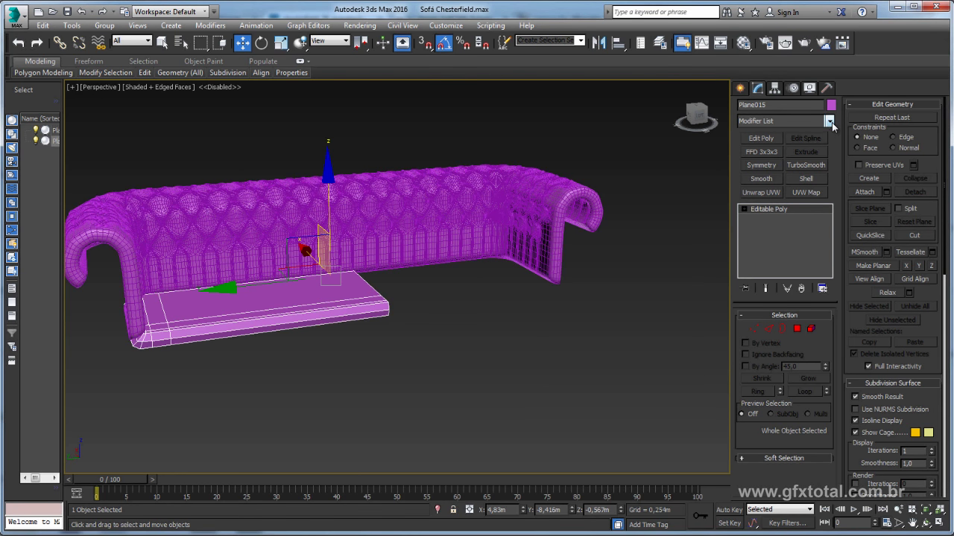
click(831, 123)
drag(830, 159, 830, 406)
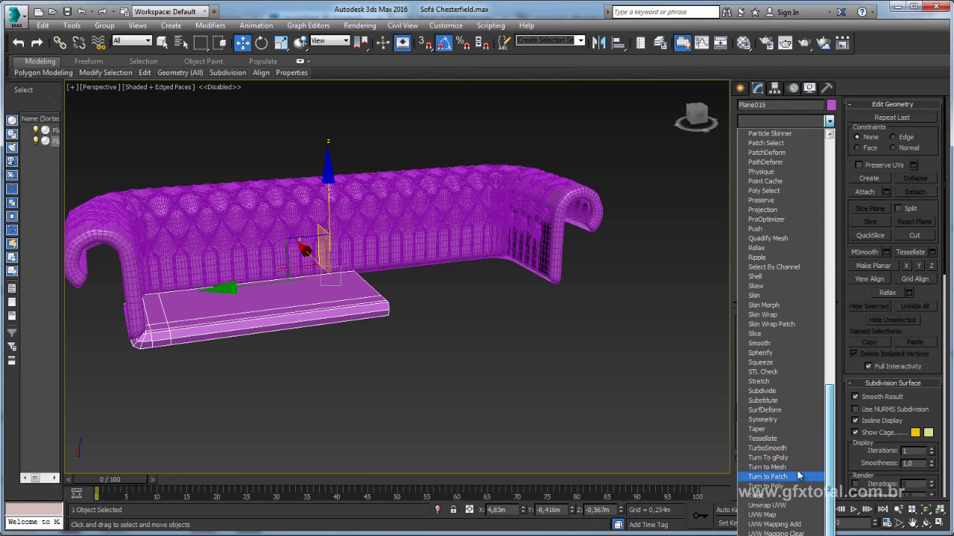
click(831, 342)
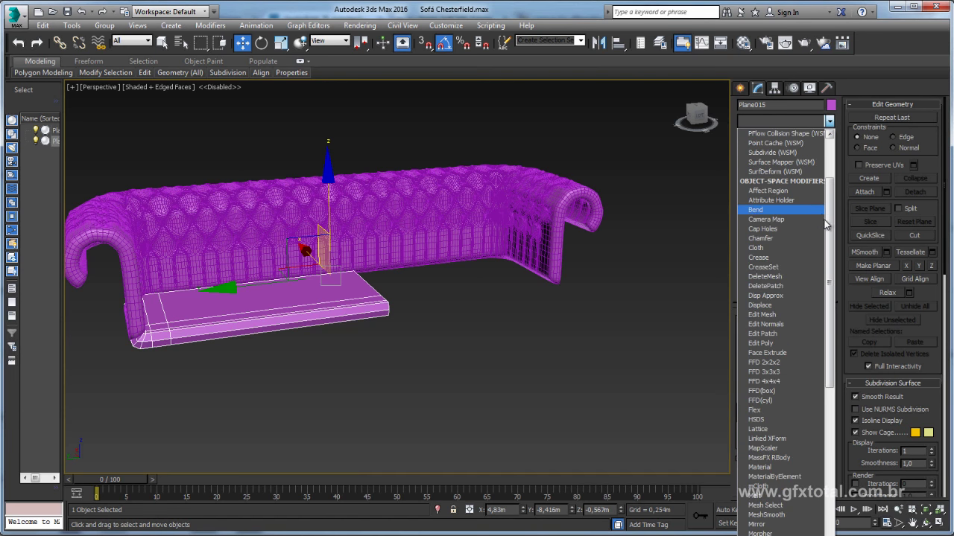
click(832, 227)
click(759, 105)
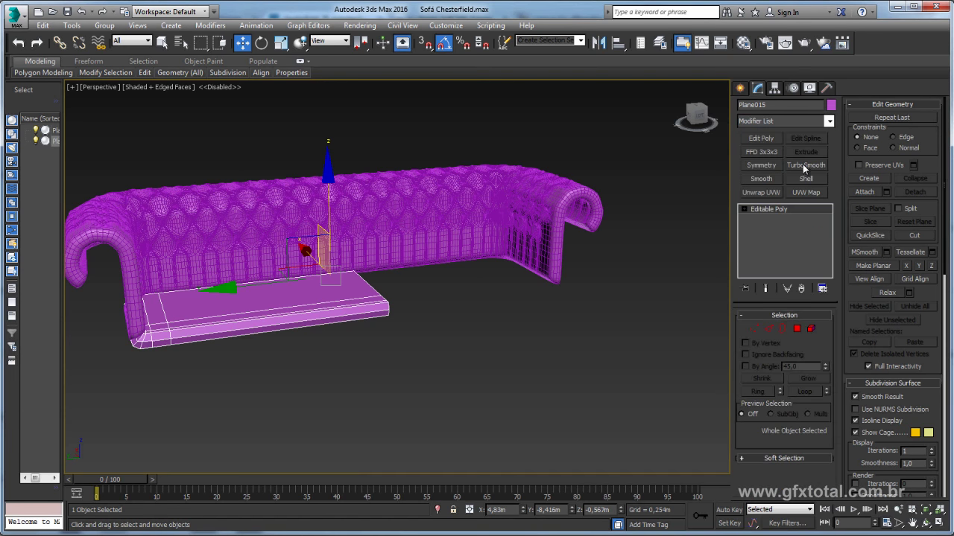
Step: Add a Symmetry modifier mirrored on the Y axis with Flip enabled
click(760, 165)
click(778, 337)
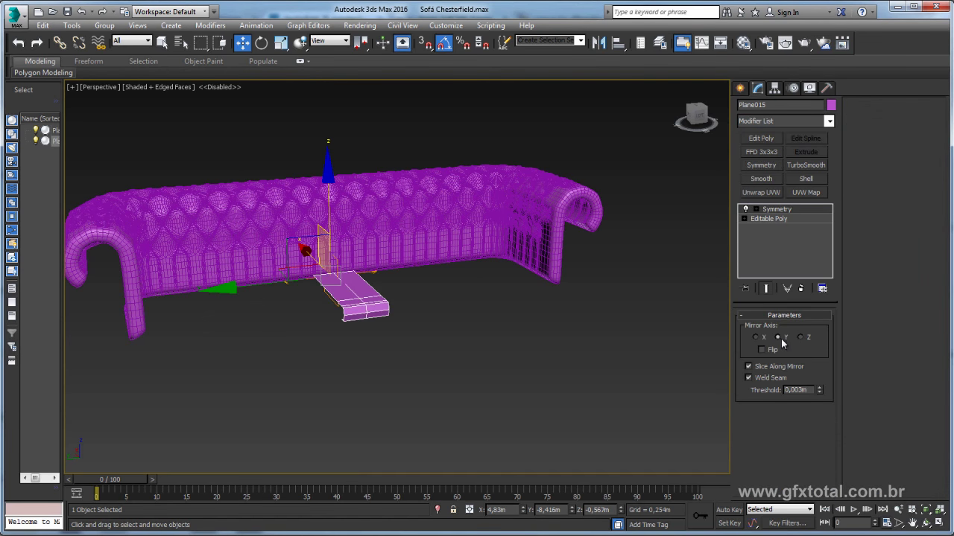
click(761, 350)
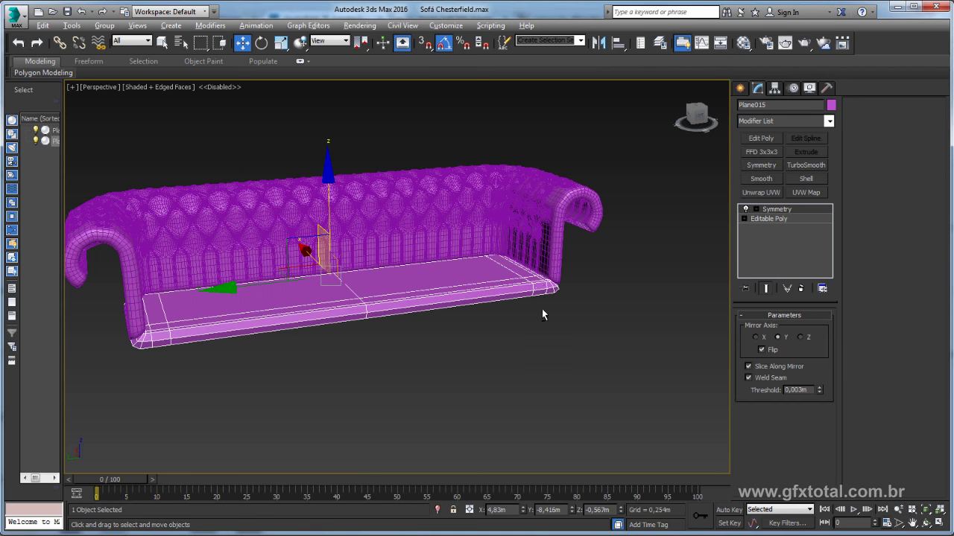
mouse_move(542, 309)
alt+middle_down()
mouse_move(425, 265)
mouse_move(425, 283)
mouse_move(468, 285)
mouse_move(482, 272)
mouse_move(477, 331)
alt+middle_up()
scroll(425, 266, up, 3)
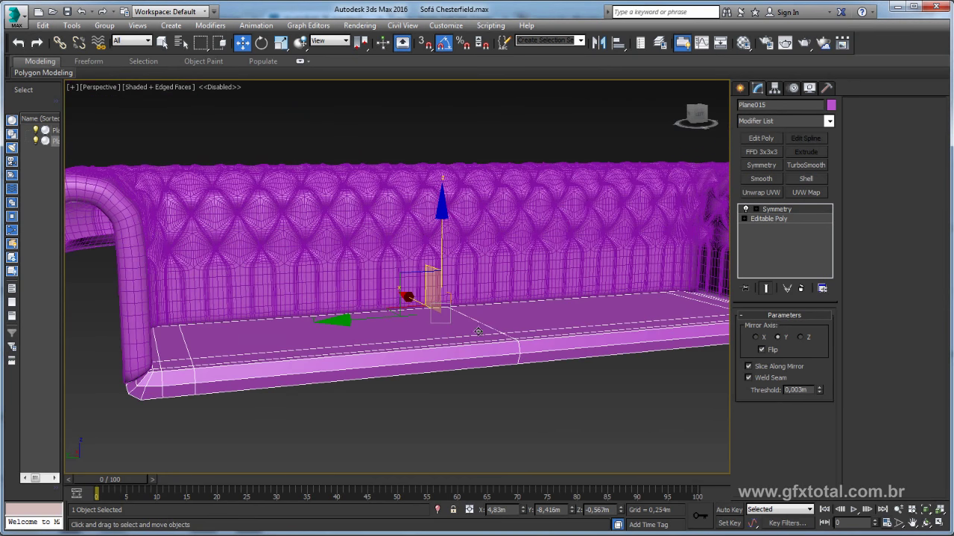
Step: Apply TurboSmooth to the seat, deselect it, and compare the sofa with the reference photo
click(804, 166)
key(F4)
click(571, 399)
middle_drag(547, 400, 457, 405)
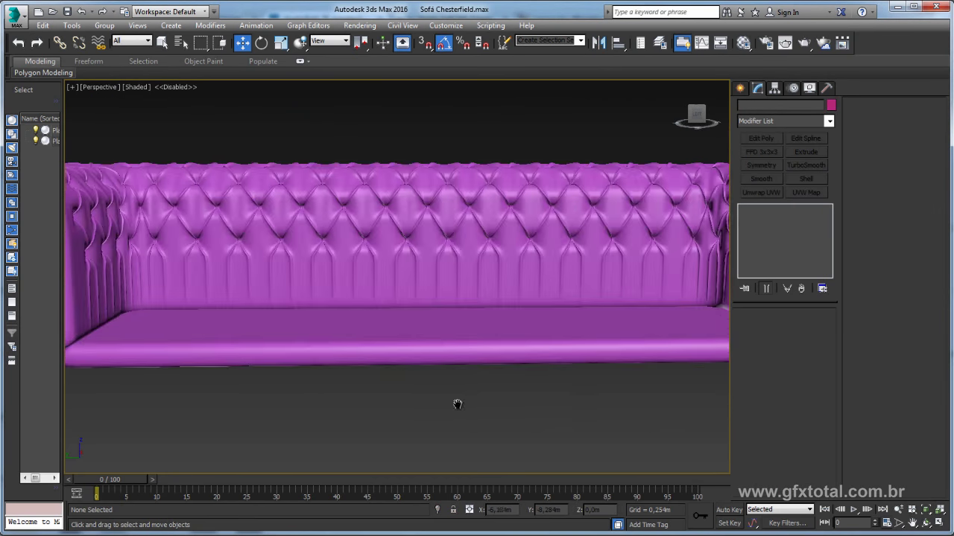
scroll(457, 405, down, 5)
mouse_move(541, 424)
alt+middle_down()
mouse_move(511, 417)
mouse_move(536, 313)
mouse_move(351, 316)
alt+middle_up()
key(alt+Tab)
key(alt+Tab)
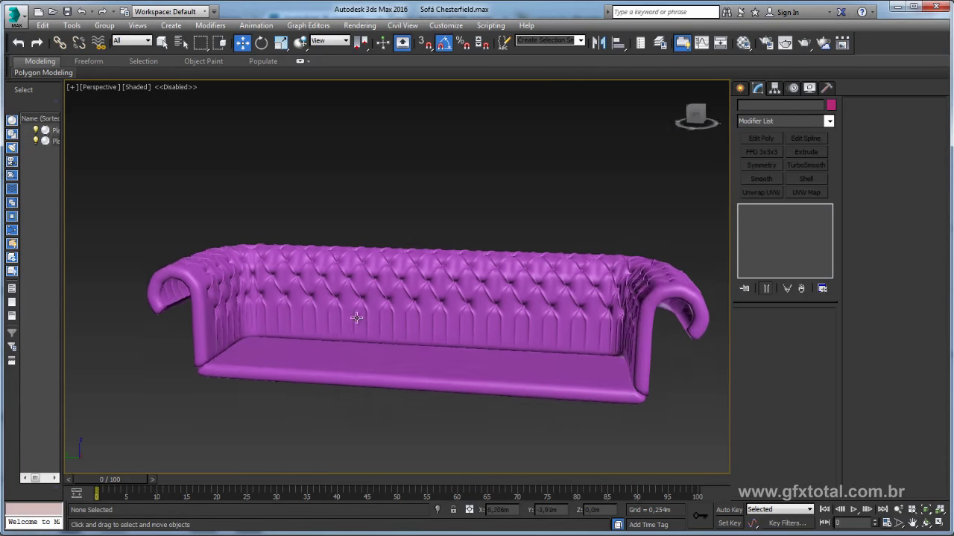
key(alt+Tab)
key(alt+Tab)
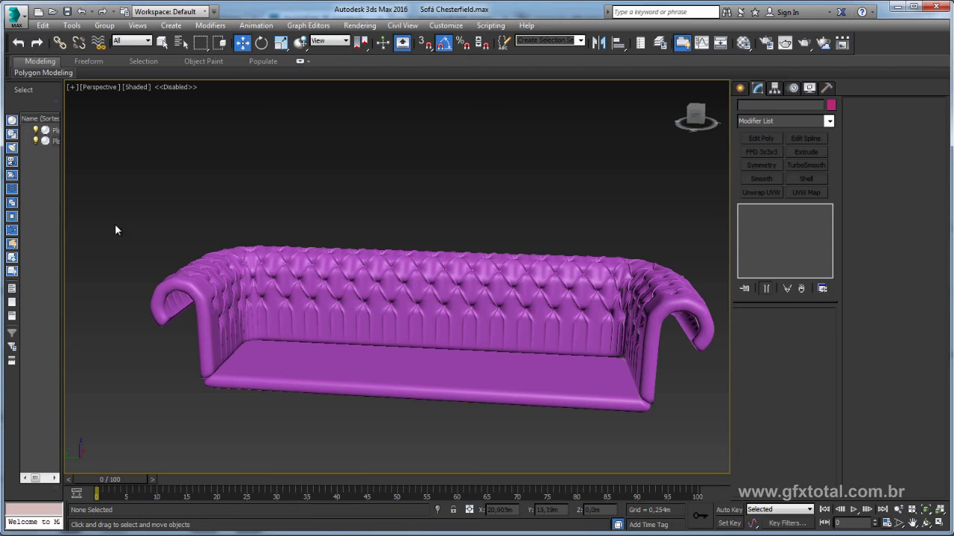
alt+middle_drag(175, 339, 197, 337)
mouse_move(267, 314)
alt+middle_down()
mouse_move(290, 314)
mouse_move(311, 296)
mouse_move(520, 332)
alt+middle_up()
Step: In the Left view, draw a plane about 3.924m by 1.225m from the arm downward
key(f)
key(l)
scroll(462, 265, up, 3)
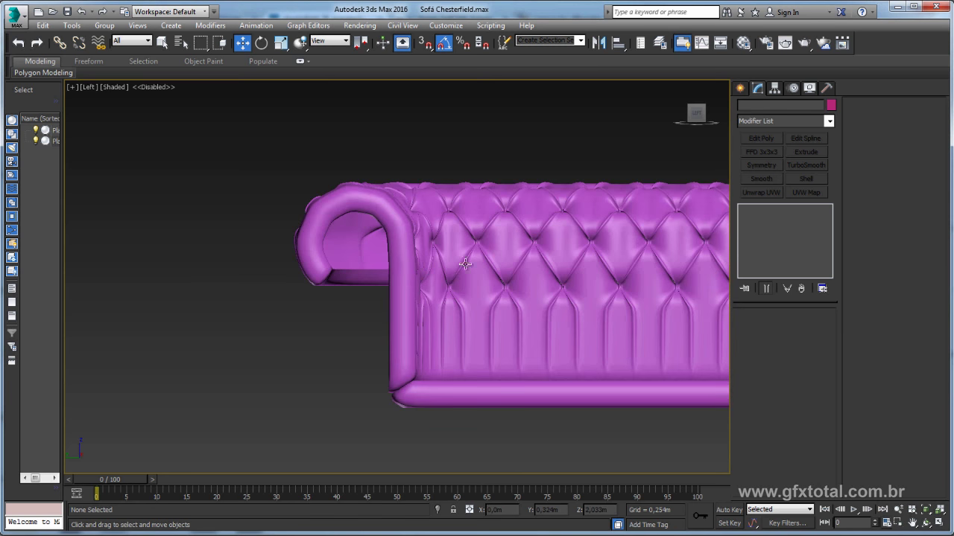
click(740, 88)
click(807, 214)
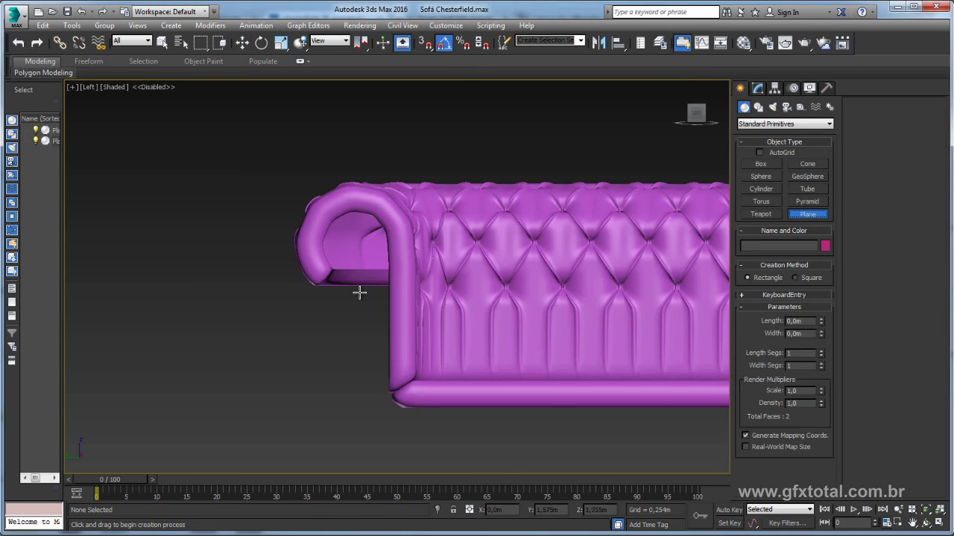
drag(332, 270, 388, 468)
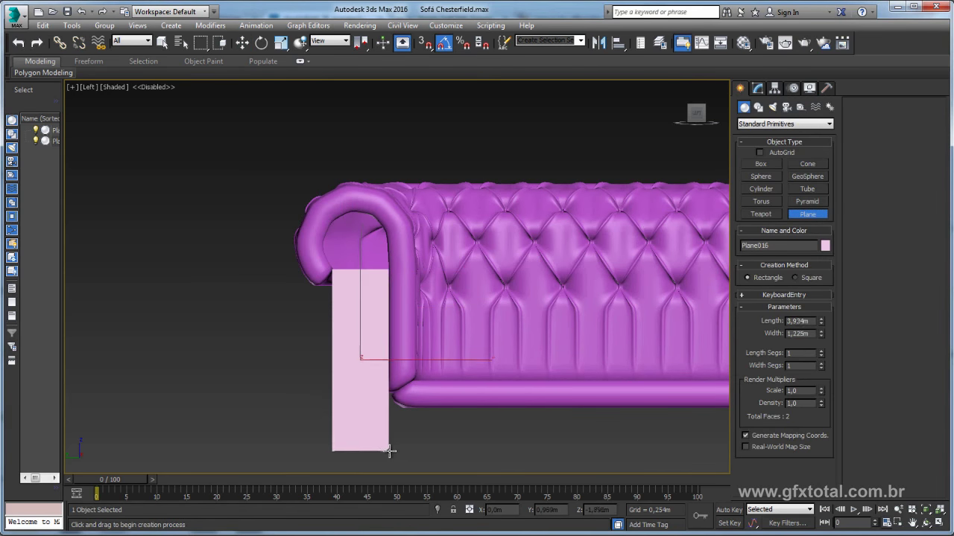
Step: After checking the reference photo, convert Plane016 to an Editable Poly
key(alt+Tab)
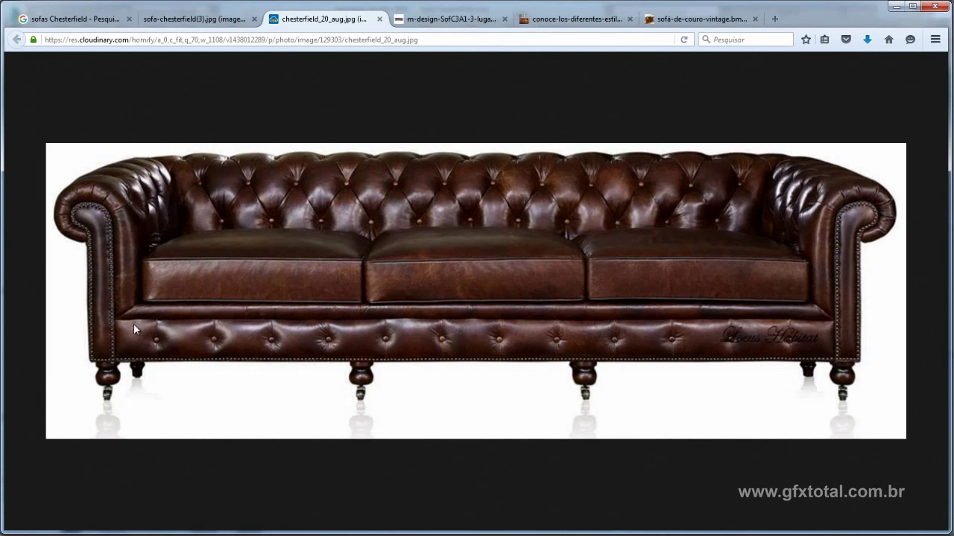
key(alt+Tab)
key(w)
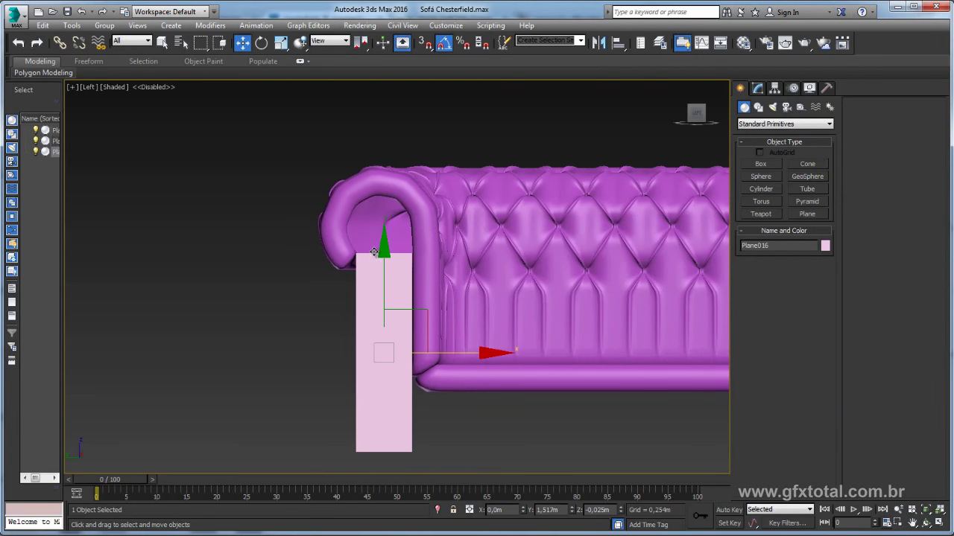
right_click(504, 297)
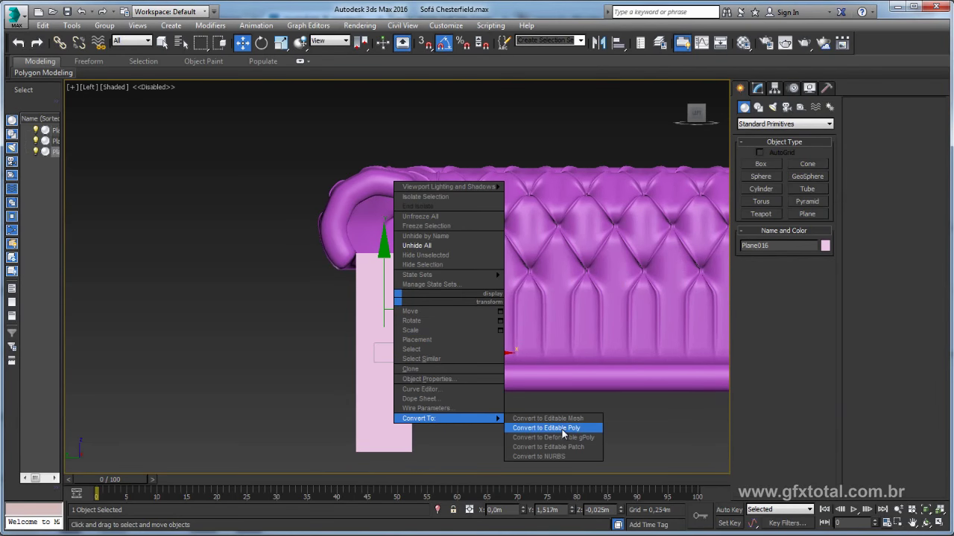
click(558, 428)
Step: Raise Plane016's top edge up into the sofa arm
key(e)
key(r)
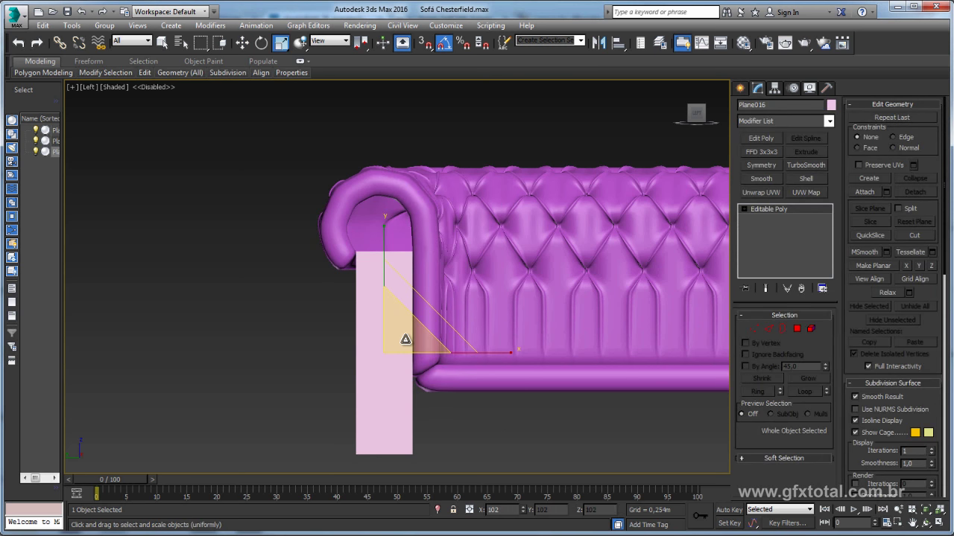
key(2)
click(391, 252)
scroll(410, 237, up, 2)
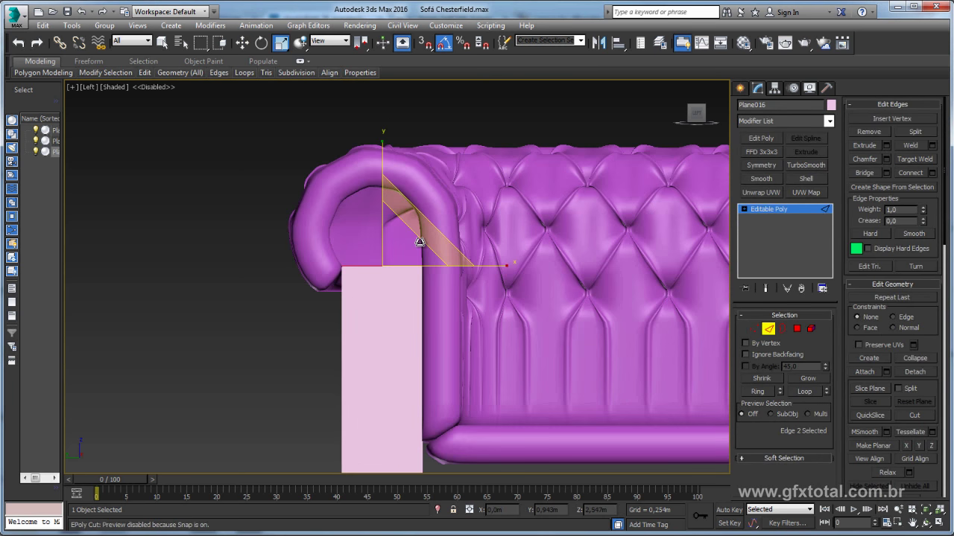
middle_drag(417, 240, 430, 268)
key(F3)
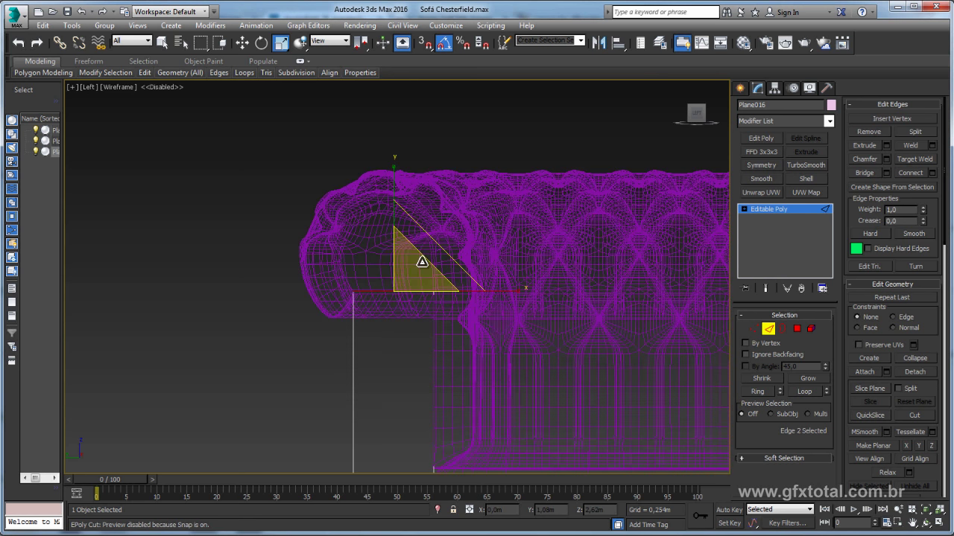
key(F3)
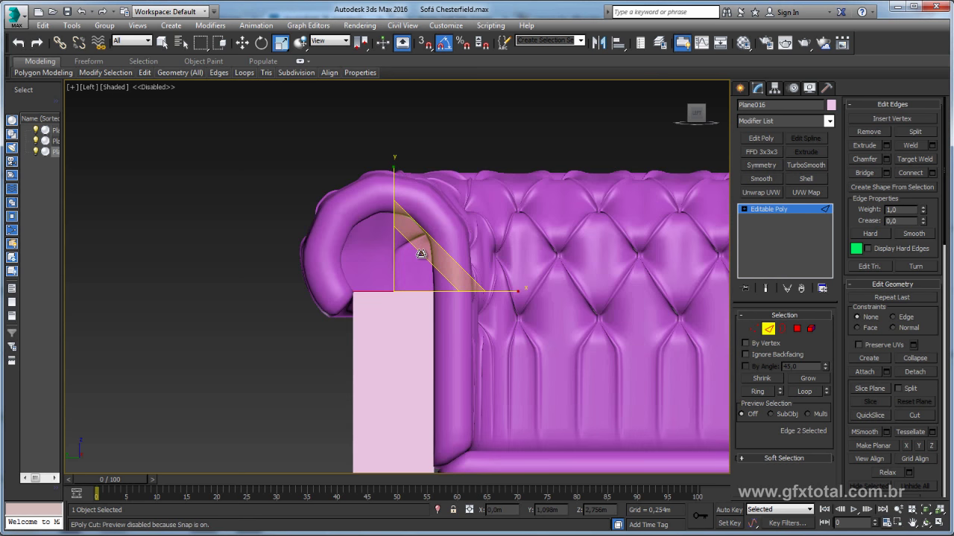
key(w)
drag(419, 292, 419, 212)
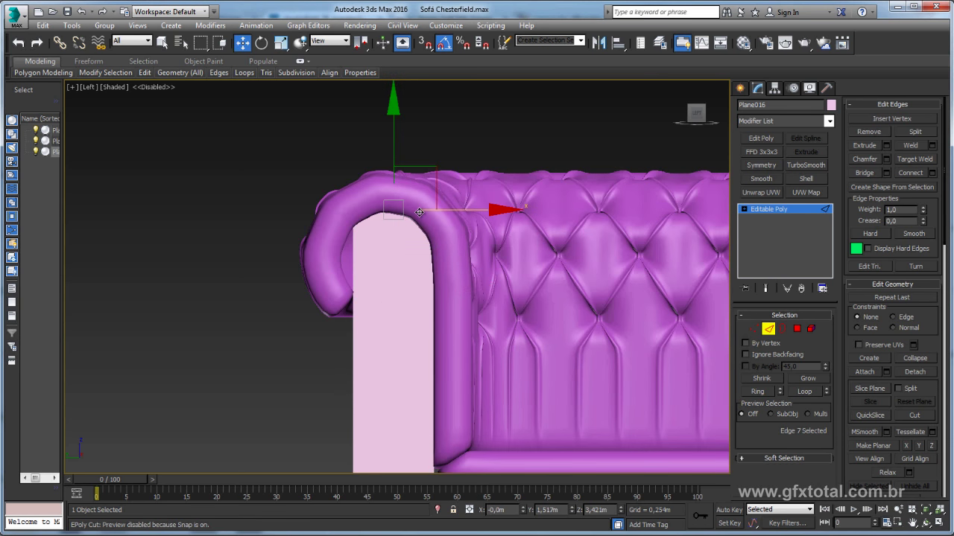
key(r)
scroll(420, 211, up, 1)
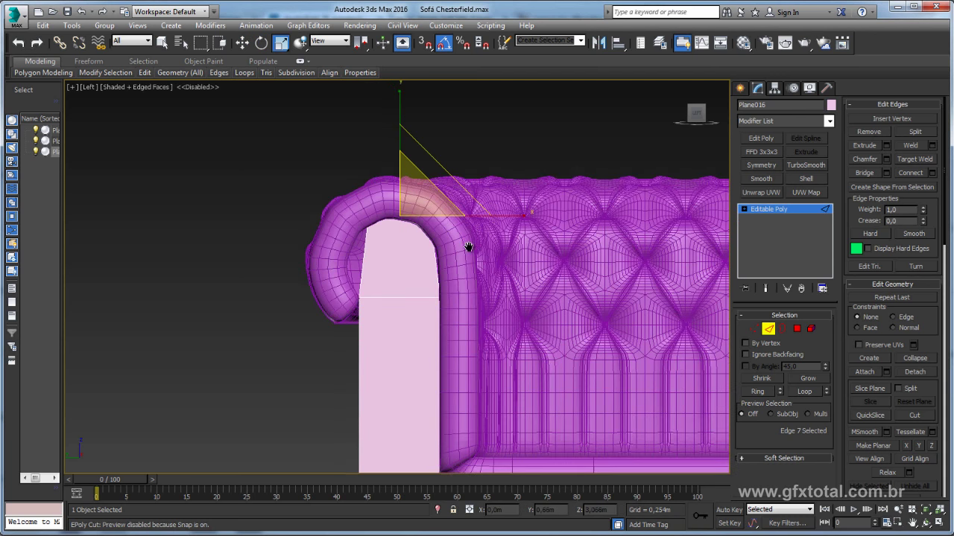
scroll(466, 247, up, 1)
scroll(494, 263, up, 1)
Step: Pull the panel's top corner vertex left along the arm
key(F3)
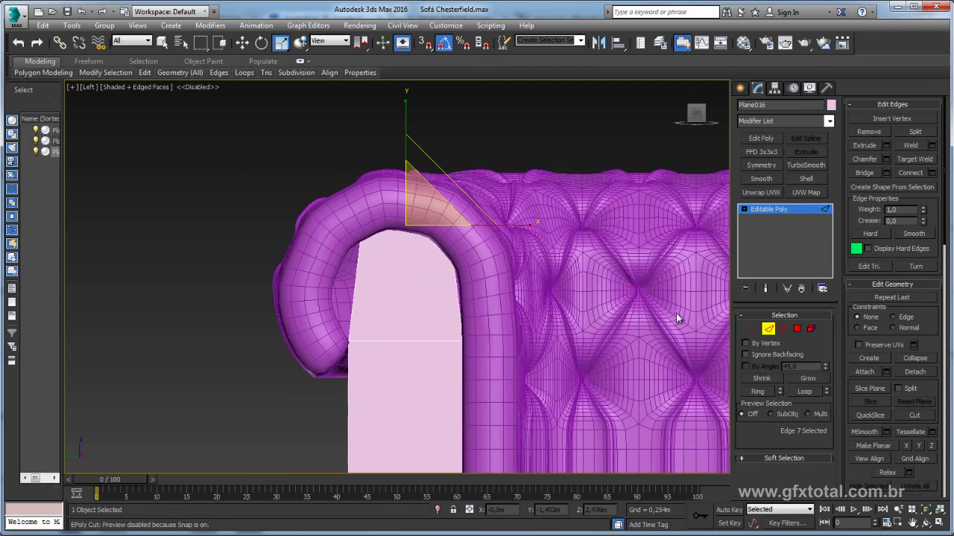
key(1)
click(450, 227)
scroll(451, 228, up, 1)
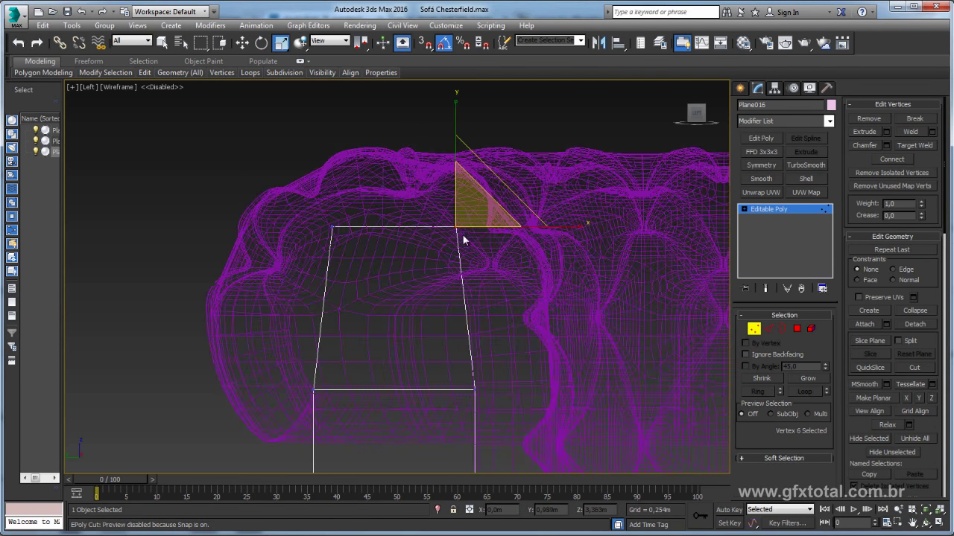
key(w)
mouse_move(475, 195)
mouse_down()
mouse_move(342, 199)
mouse_move(292, 245)
mouse_up()
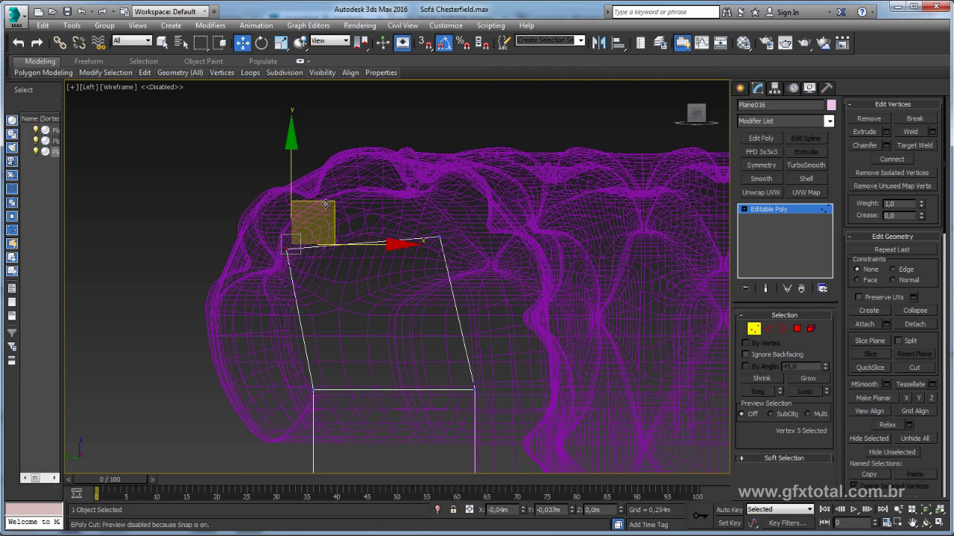
Step: Connect the two side edges with a cross edge and move its left vertex onto the arm curve
ctrl+click(768, 329)
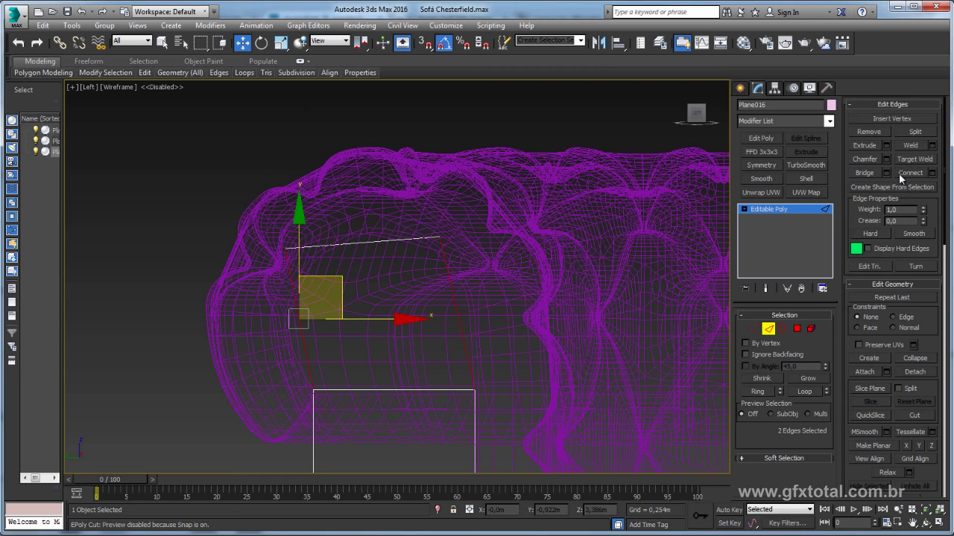
click(899, 173)
key(1)
click(298, 316)
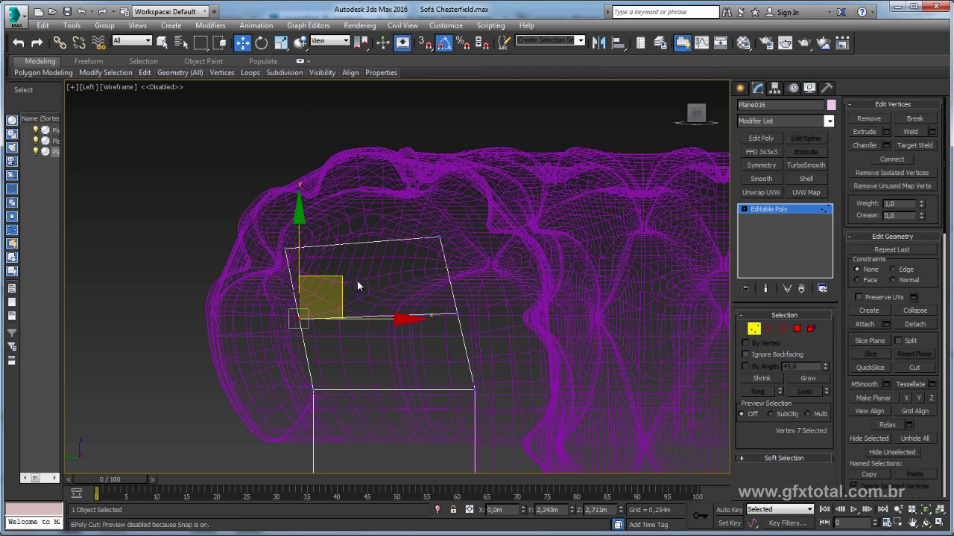
drag(357, 280, 325, 293)
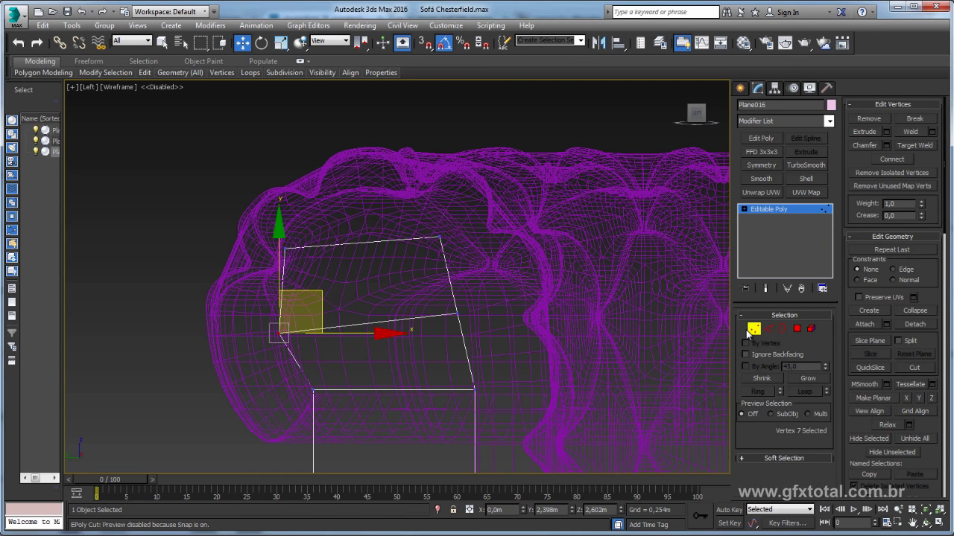
Step: Connect the top edge's ring with new vertical edges and raise the new top vertex to the curve
key(2)
click(425, 238)
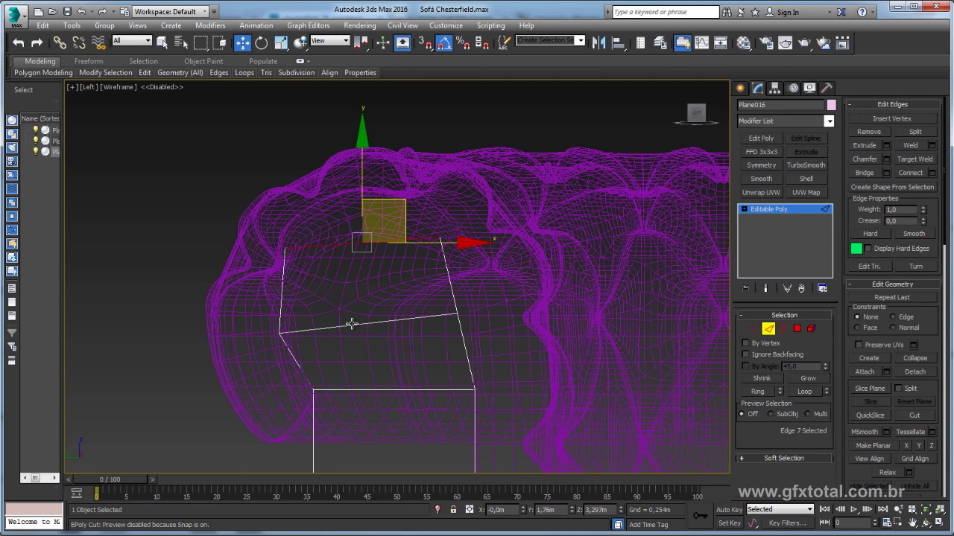
shift+click(390, 325)
click(911, 172)
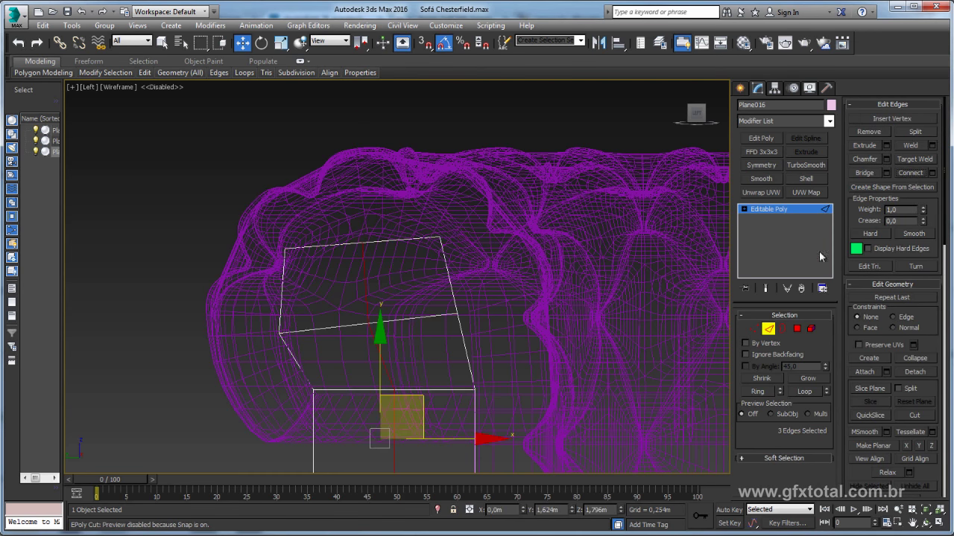
click(765, 330)
click(363, 241)
drag(392, 197, 383, 172)
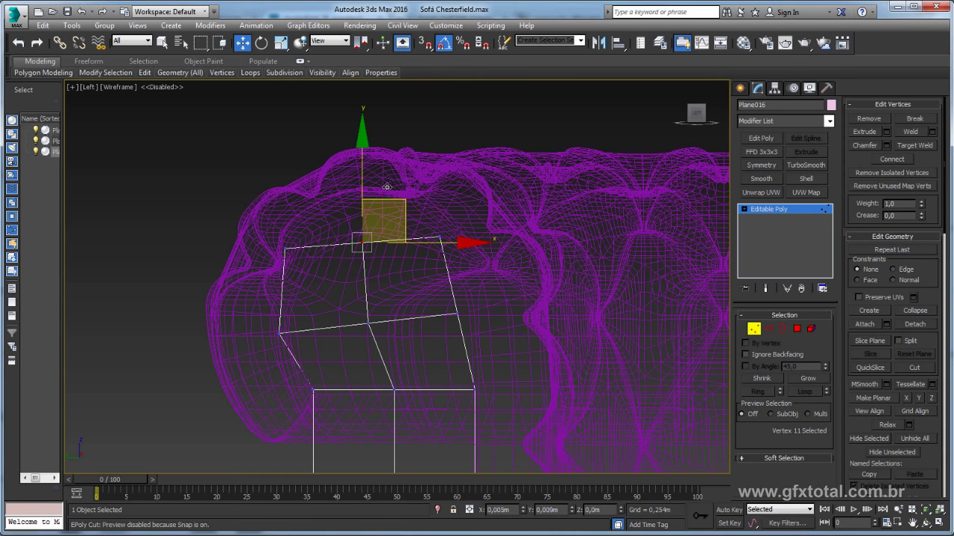
Step: Move the arch's top and left-side vertices to follow the armrest curve
key(F3)
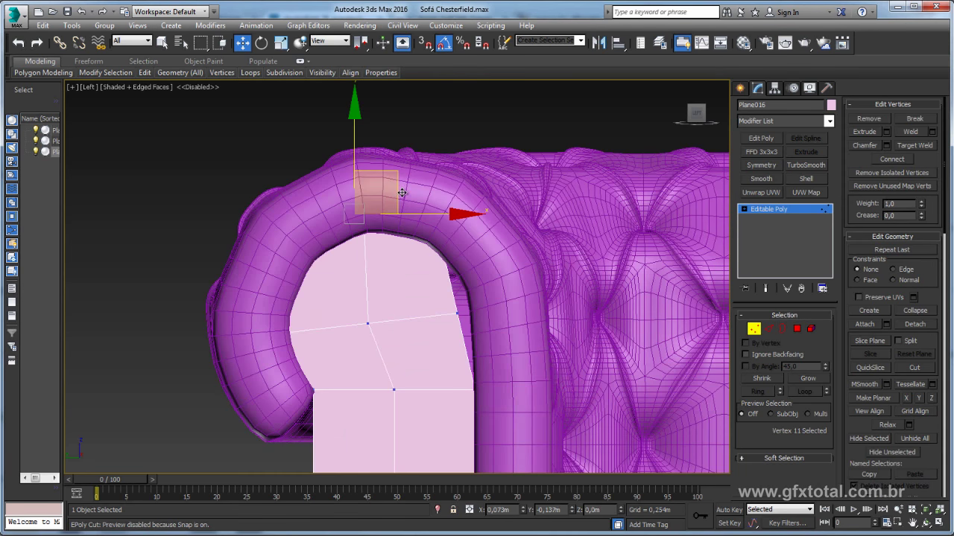
drag(391, 175, 336, 257)
click(285, 247)
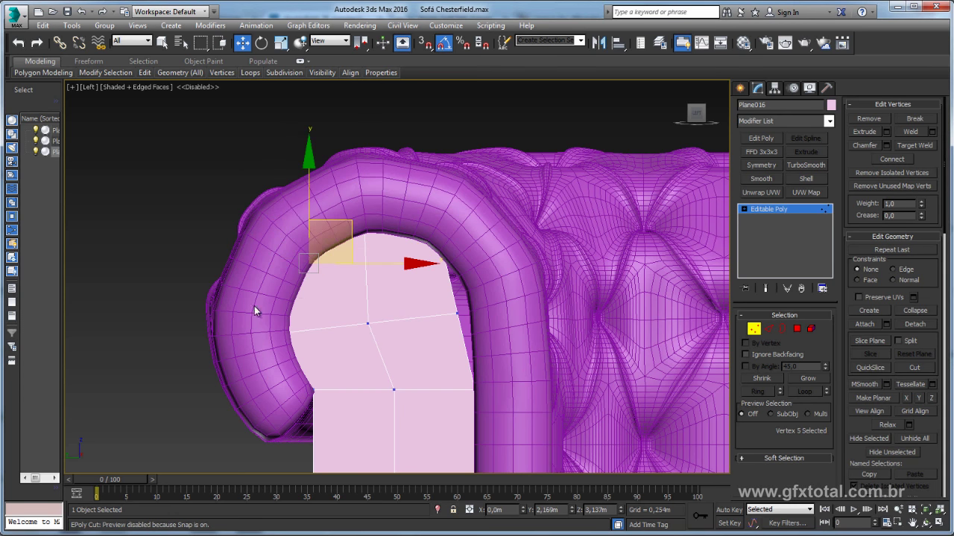
click(283, 333)
middle_drag(309, 358, 310, 304)
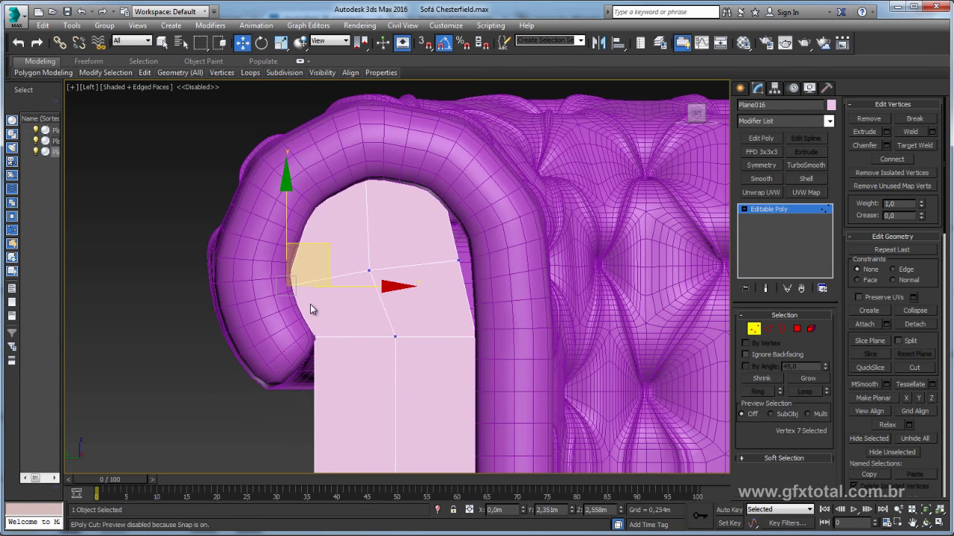
drag(323, 248, 327, 231)
click(314, 335)
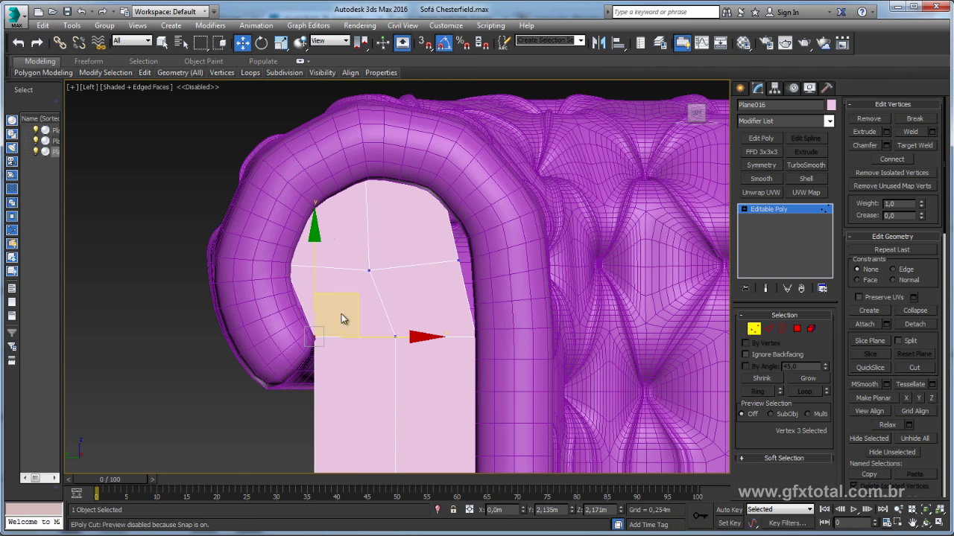
drag(354, 296, 354, 302)
Step: Push the arch's right-side and top vertices out to the armrest edge
click(474, 336)
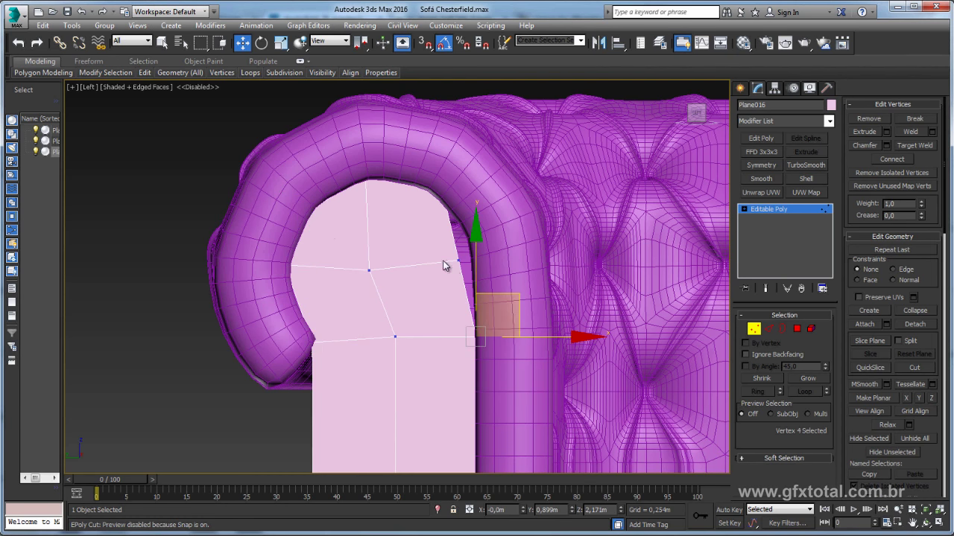
click(459, 260)
drag(493, 222, 475, 197)
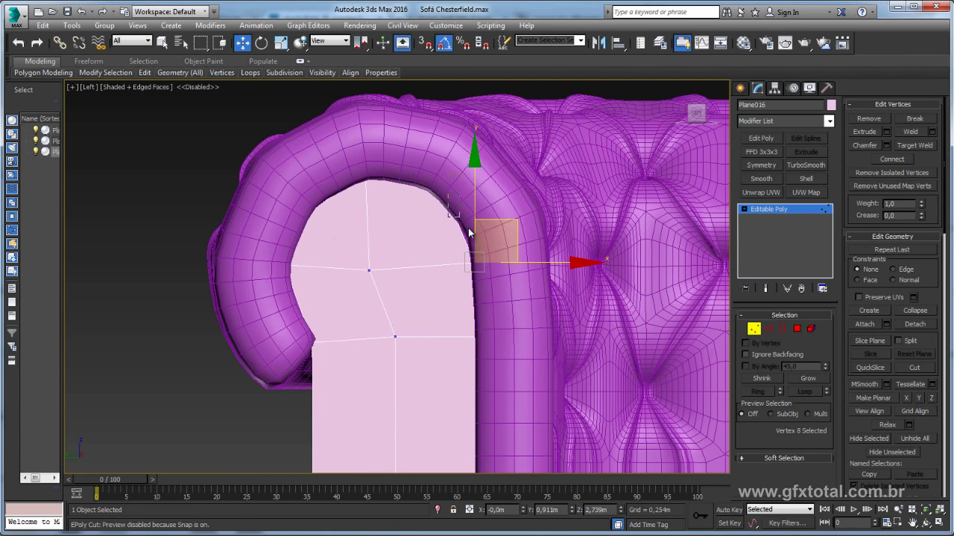
click(470, 232)
click(440, 183)
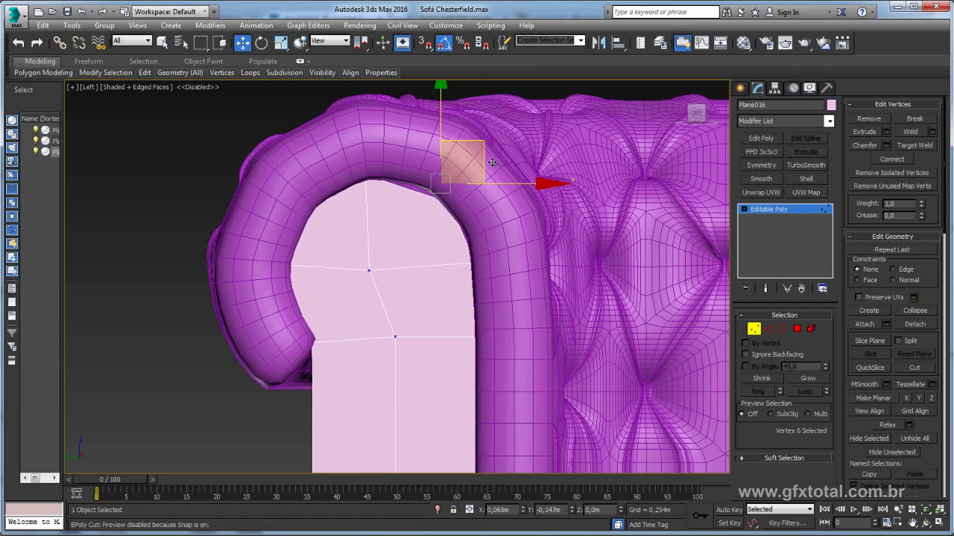
drag(492, 162, 502, 166)
middle_drag(377, 244, 390, 224)
click(381, 248)
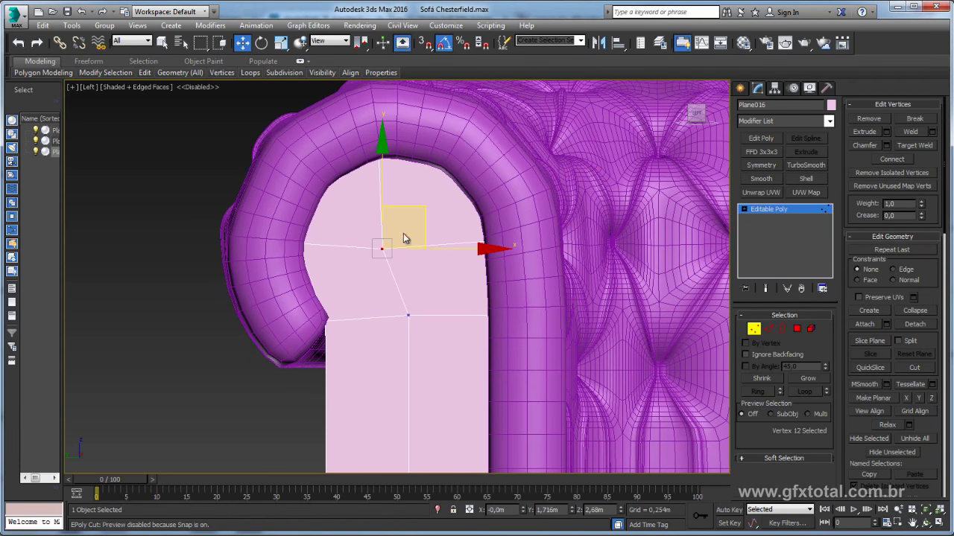
drag(403, 237, 410, 223)
Step: Select the two vertices on the panel's left edge and review the panel bottom and armrest top
scroll(437, 256, down, 5)
scroll(434, 264, down, 2)
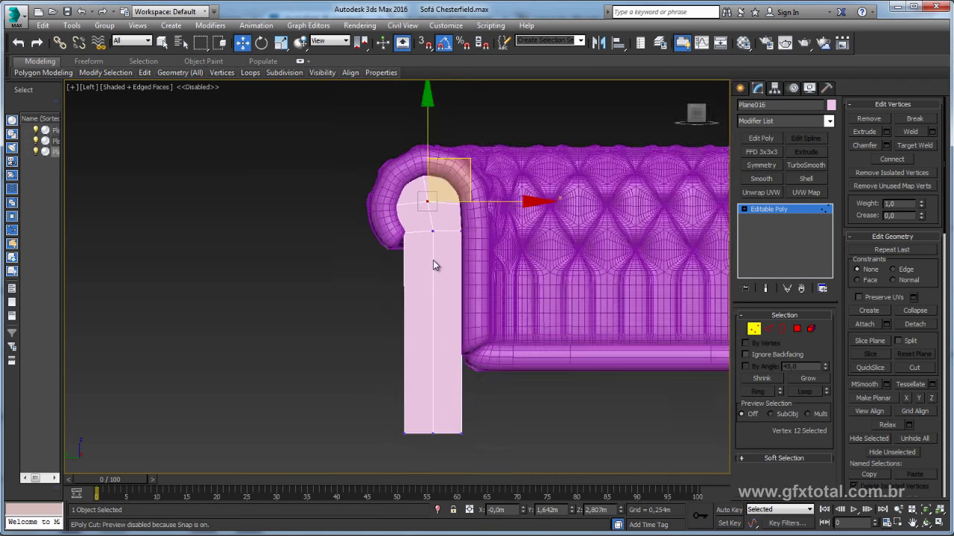
scroll(433, 261, up, 2)
drag(407, 468, 363, 173)
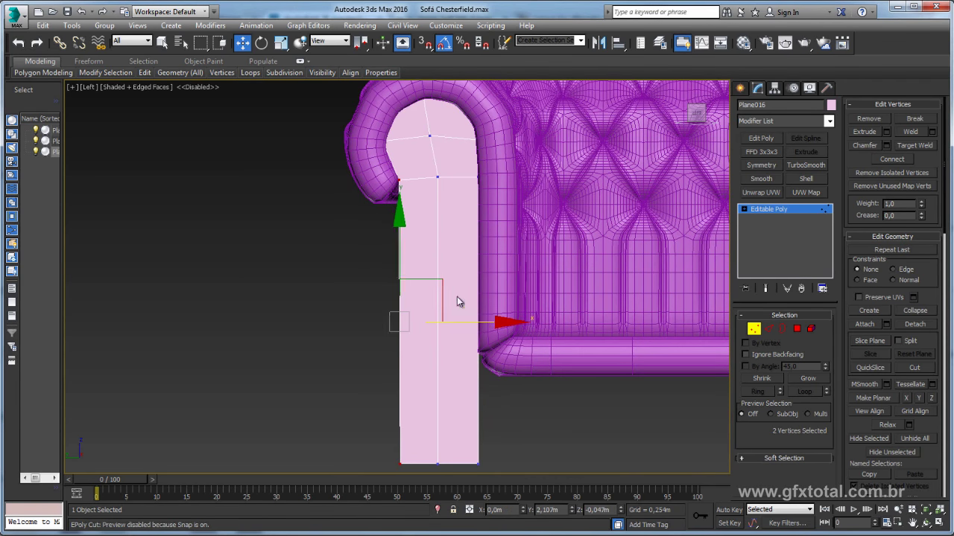
middle_drag(457, 296, 446, 176)
mouse_move(554, 236)
middle_down()
mouse_move(543, 326)
mouse_move(547, 224)
mouse_move(564, 298)
middle_up()
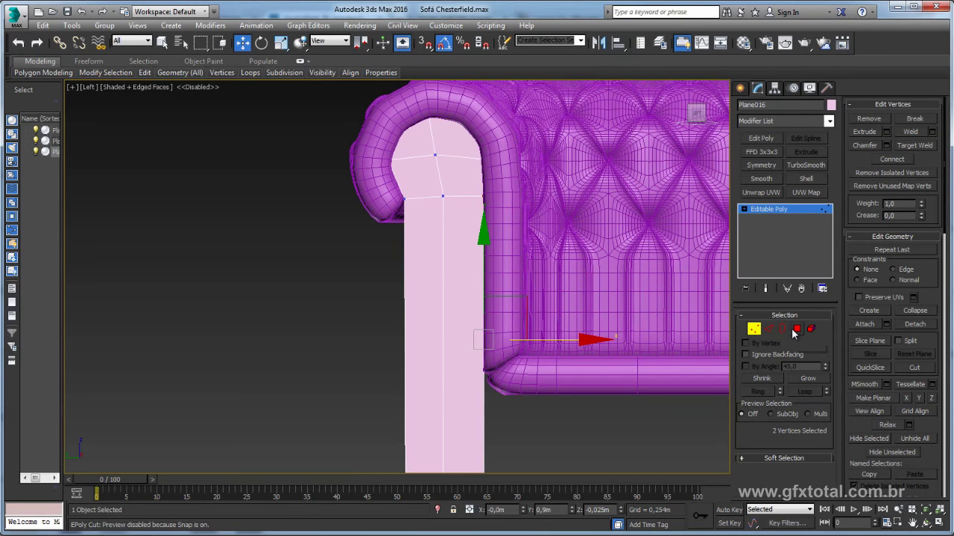
Step: Preview an inset on the side panel's selected polygons, then cancel it
click(797, 329)
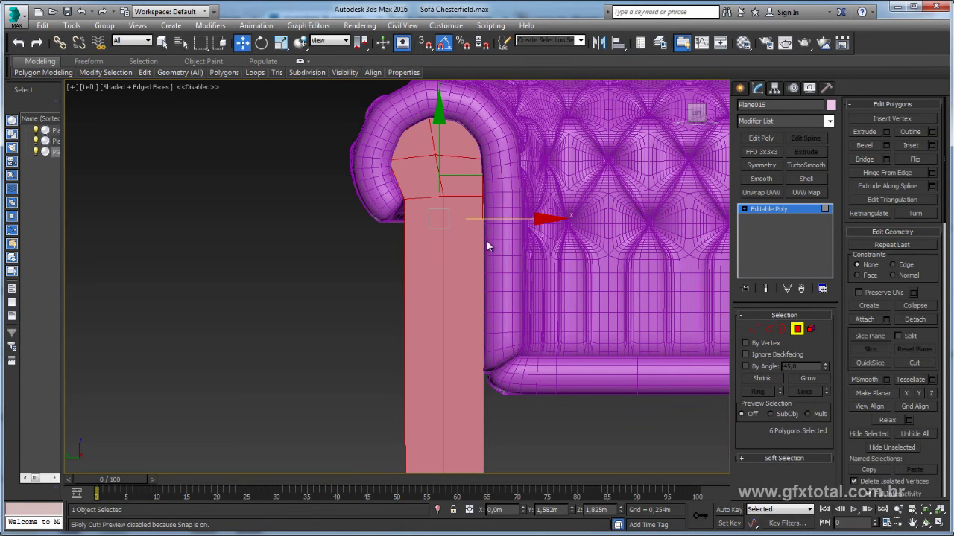
scroll(506, 245, up, 3)
middle_drag(529, 254, 567, 329)
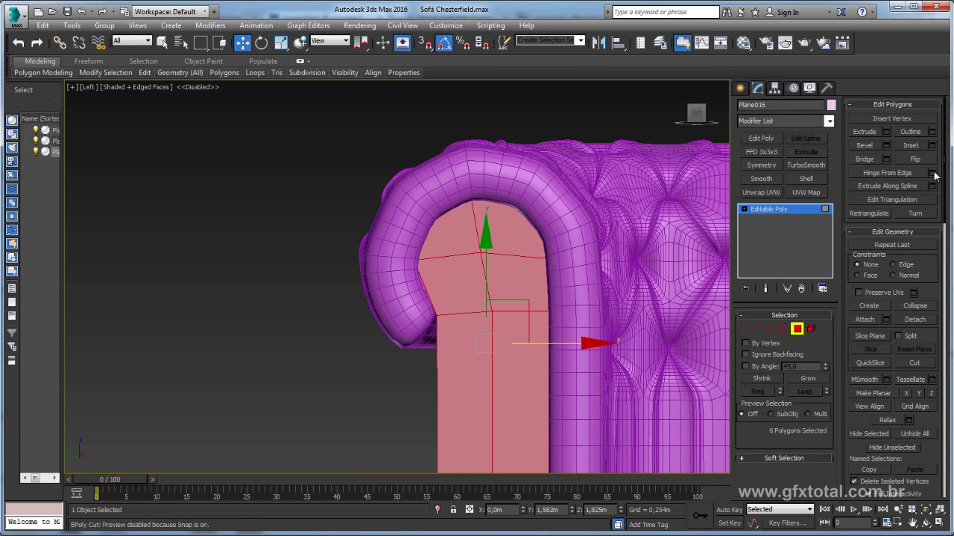
click(932, 146)
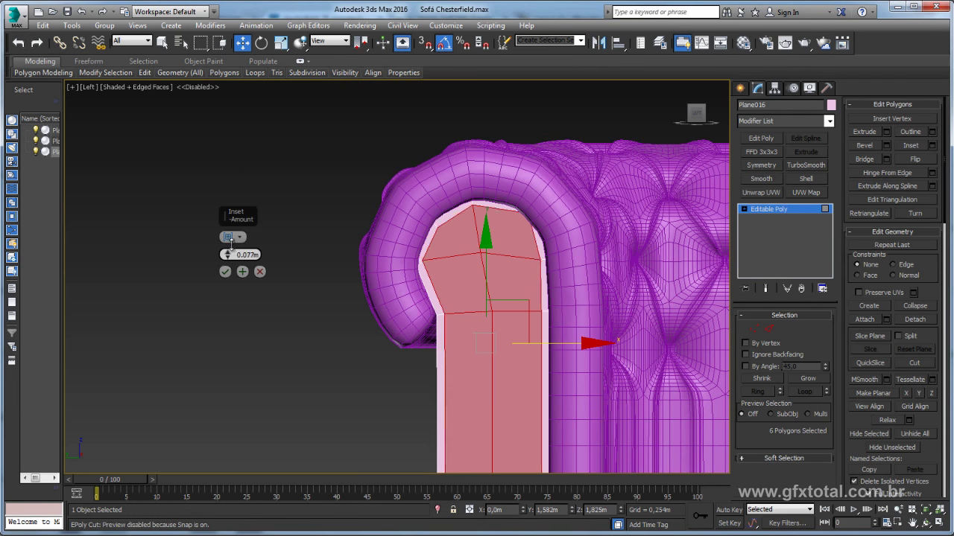
mouse_move(229, 242)
mouse_down()
mouse_move(236, 239)
mouse_move(228, 254)
mouse_up()
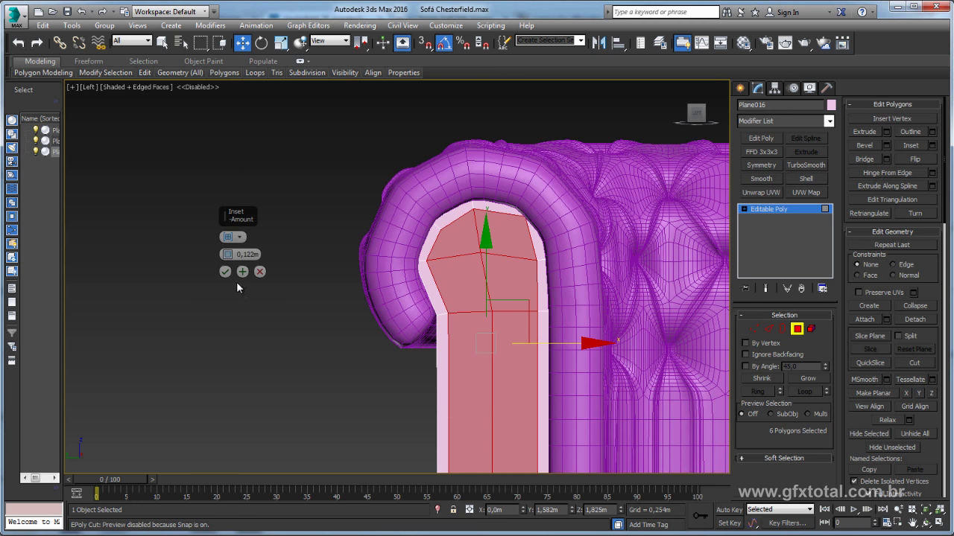
click(259, 271)
Step: Add new edge loops across the panel's arched top by connecting the vertical edges and the edge ring
click(770, 330)
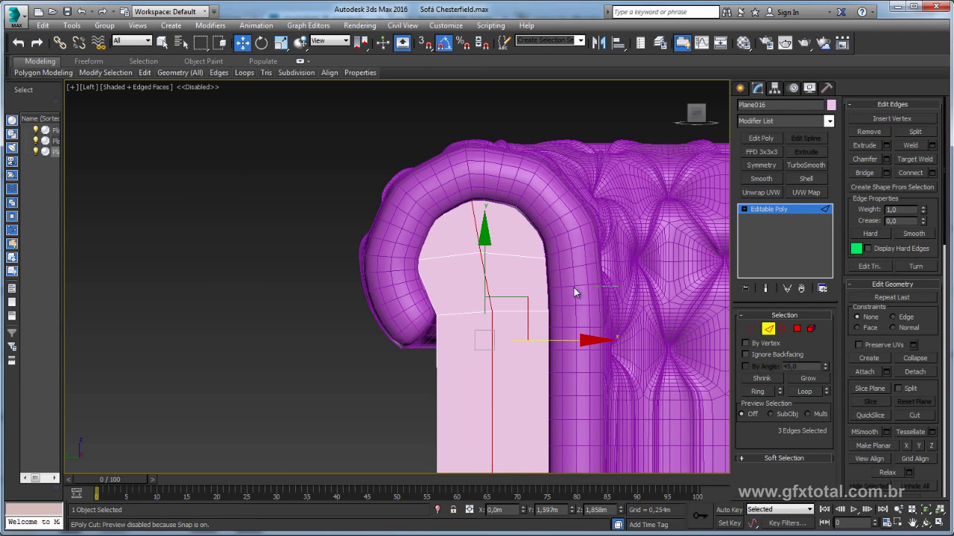
ctrl+click(389, 237)
key(F3)
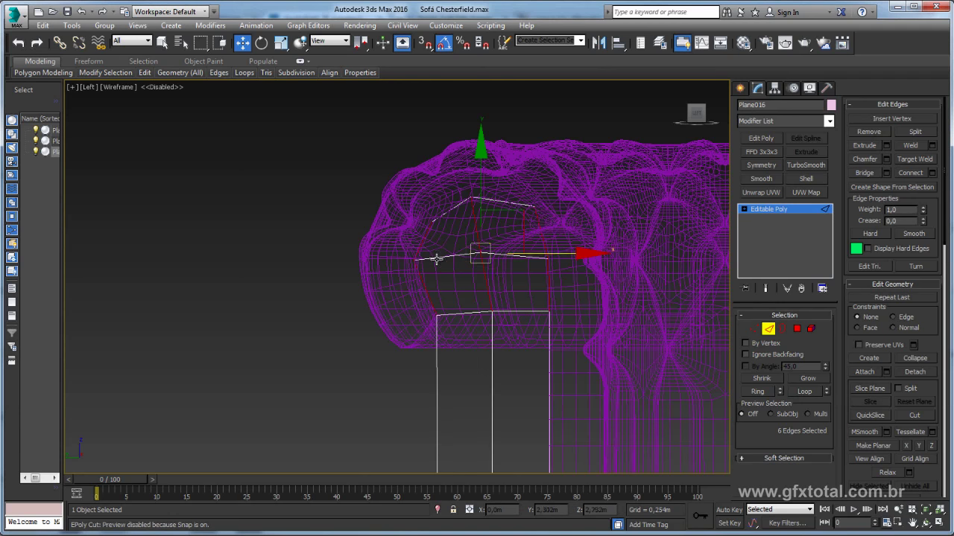
click(909, 173)
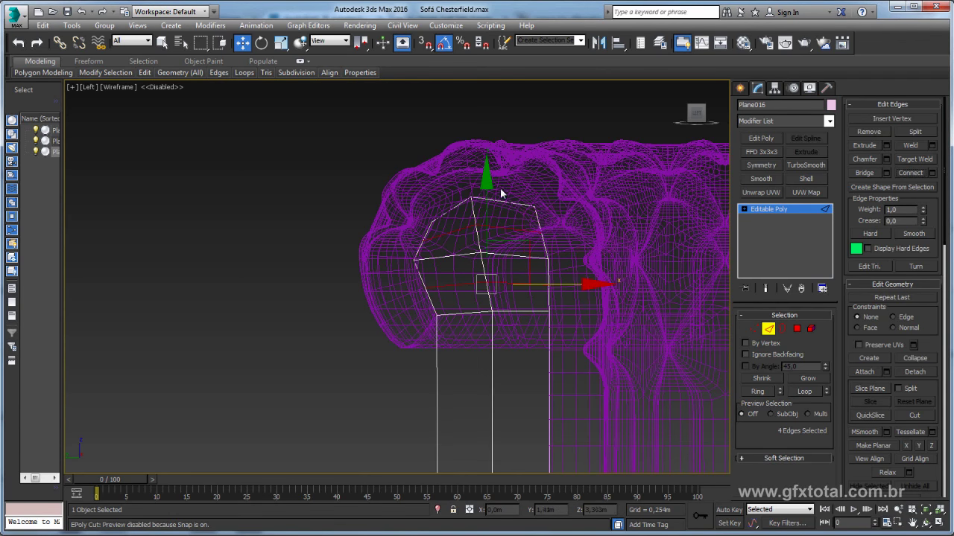
click(449, 206)
click(759, 391)
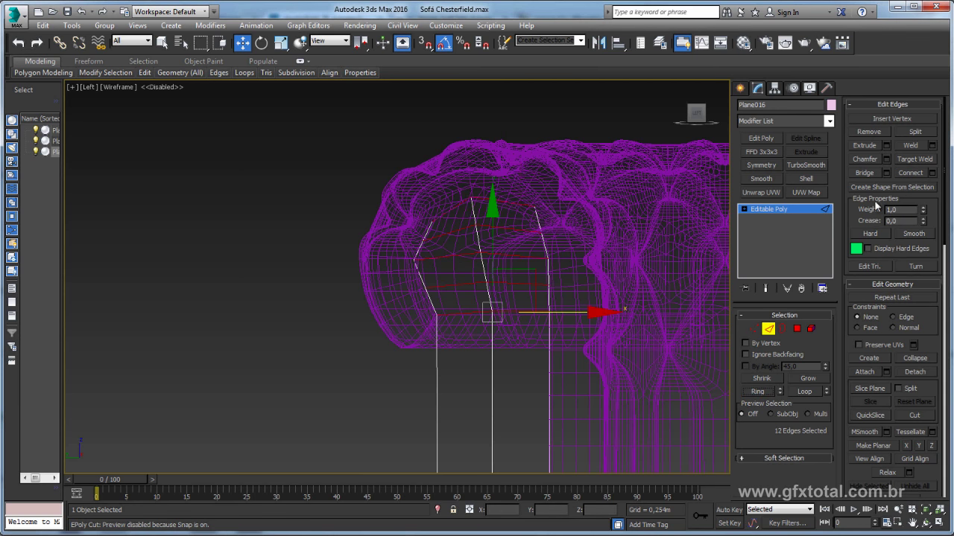
click(912, 173)
Step: Raise the arch-top vertices to round the panel toward the armrest curve
click(753, 328)
scroll(585, 255, up, 3)
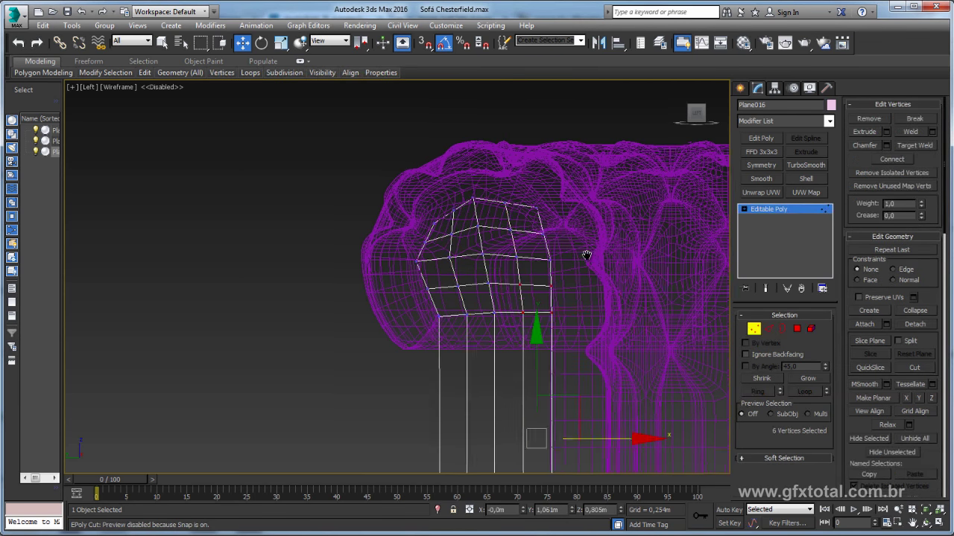
scroll(540, 206, up, 3)
click(504, 212)
drag(522, 191, 526, 188)
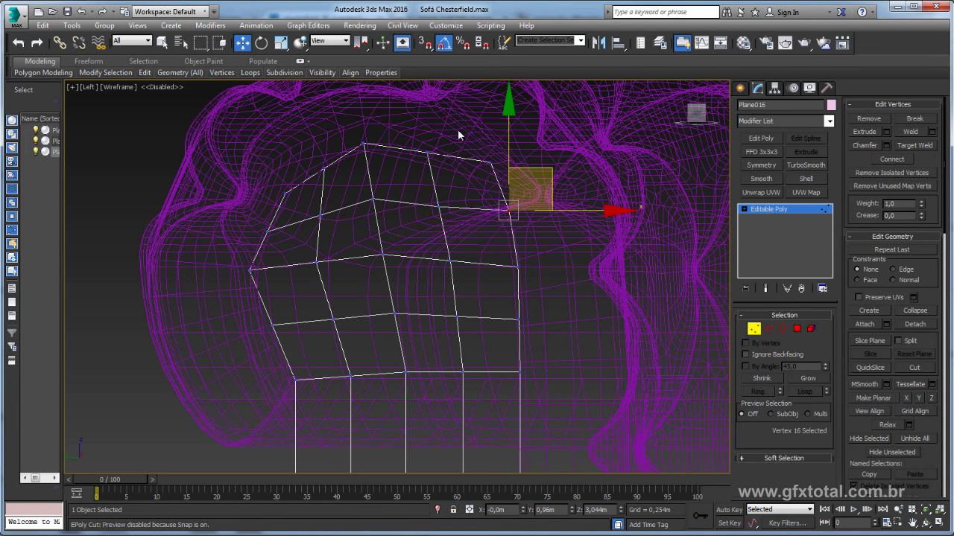
click(428, 152)
drag(450, 119, 449, 106)
click(324, 167)
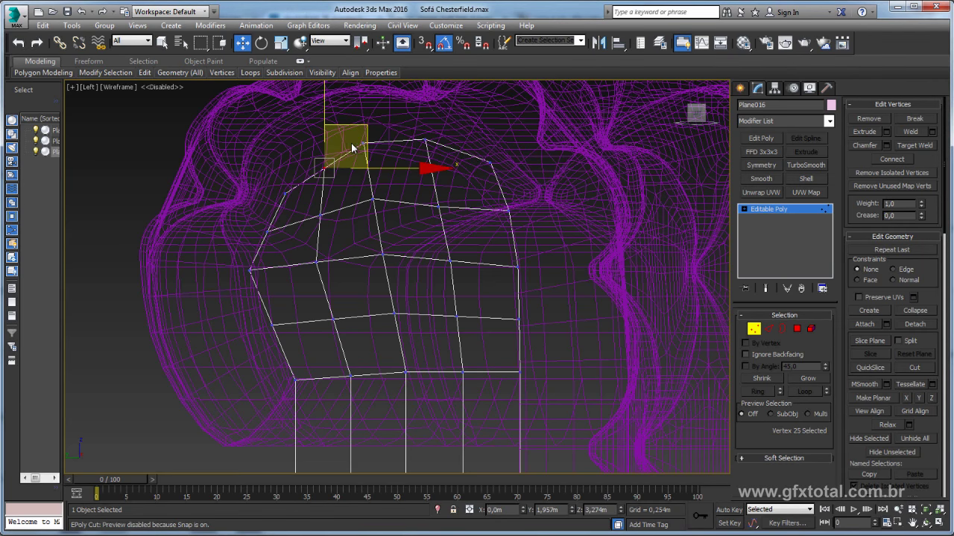
drag(360, 124, 359, 117)
Step: Reposition the lower-left arch vertices to round the panel's side
click(262, 226)
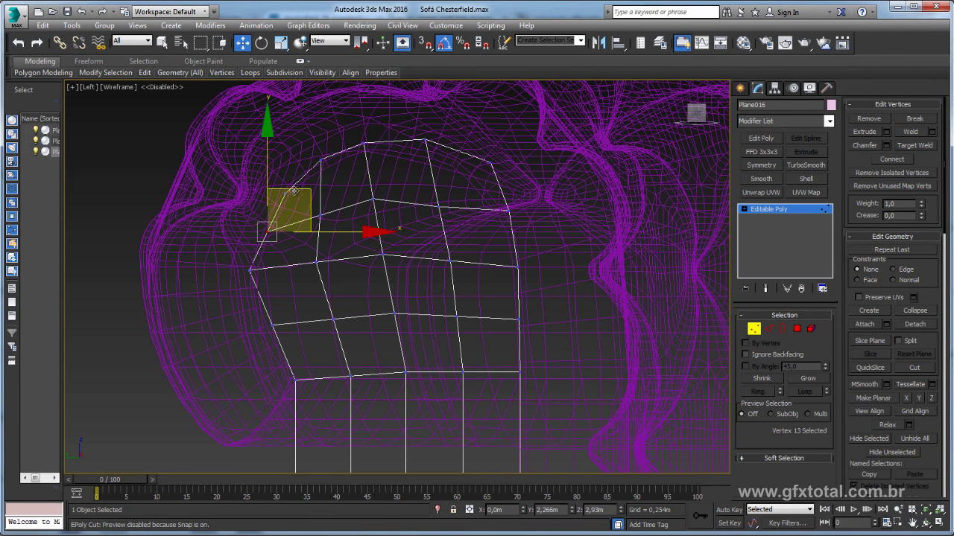
drag(296, 207, 280, 202)
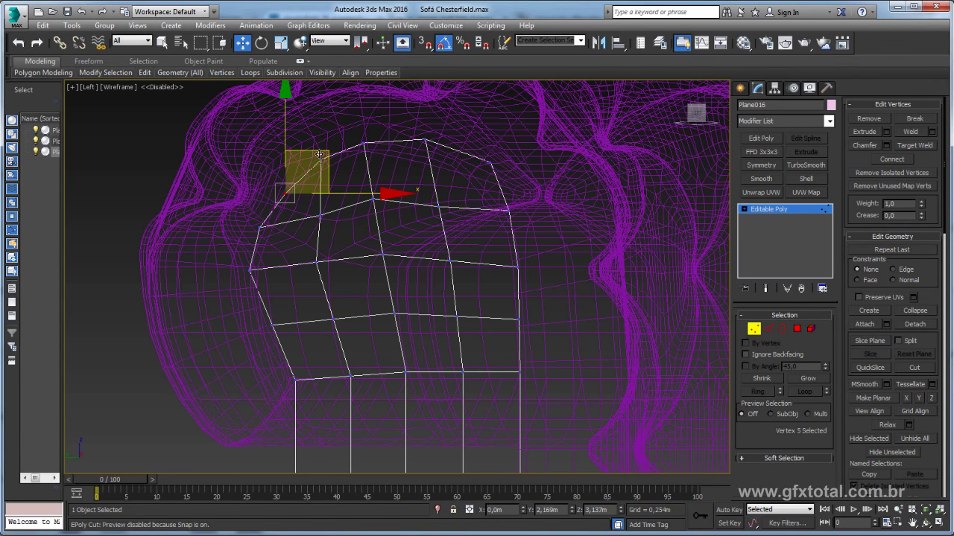
drag(319, 155, 316, 151)
click(271, 324)
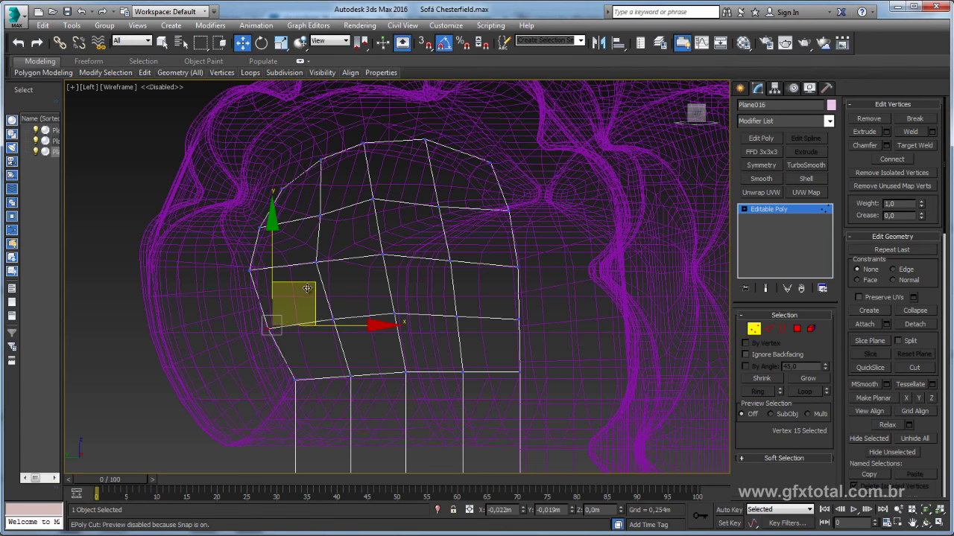
drag(307, 288, 301, 294)
click(522, 320)
middle_drag(522, 320, 467, 213)
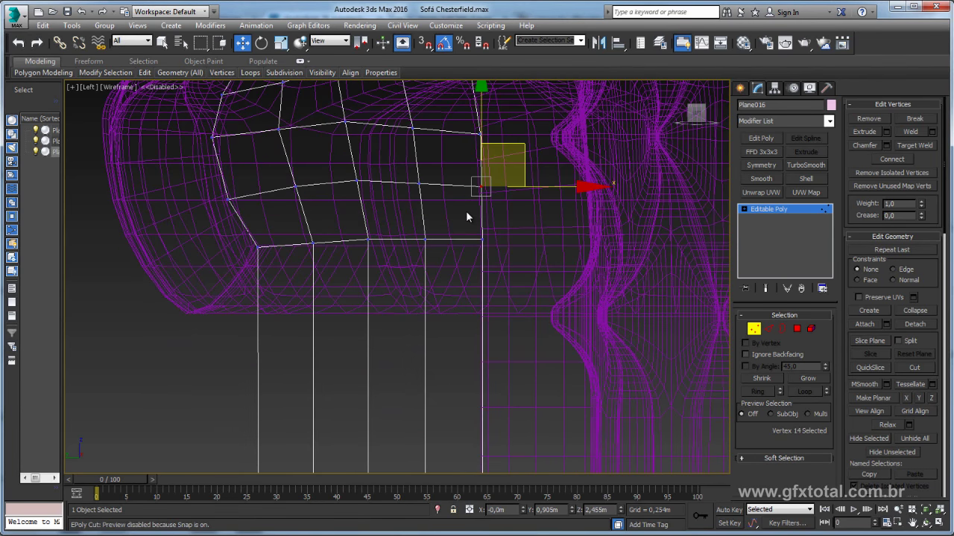
scroll(336, 236, down, 4)
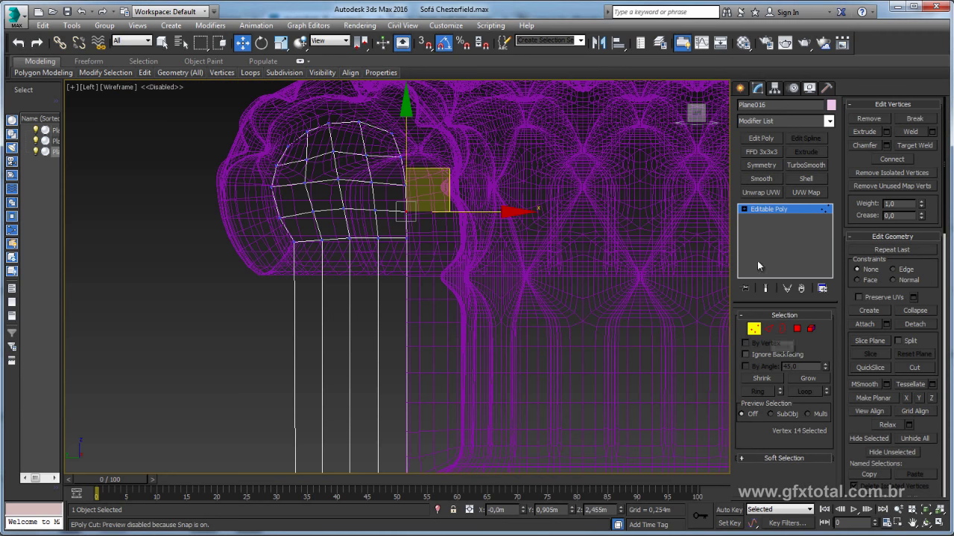
Step: Inset all 20 of Plane016's polygons by about 0.142m to form a border strip
key(4)
key(ctrl+a)
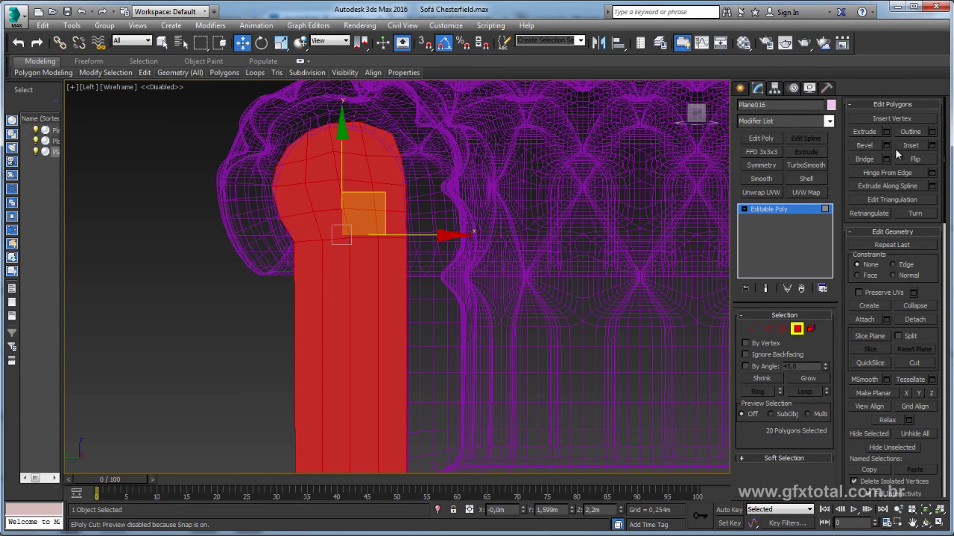
click(932, 145)
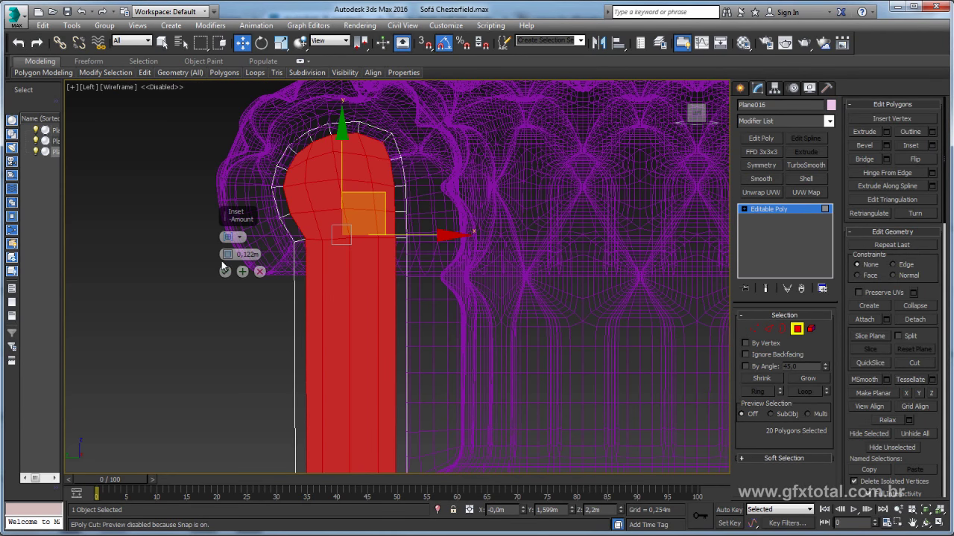
drag(227, 255, 229, 255)
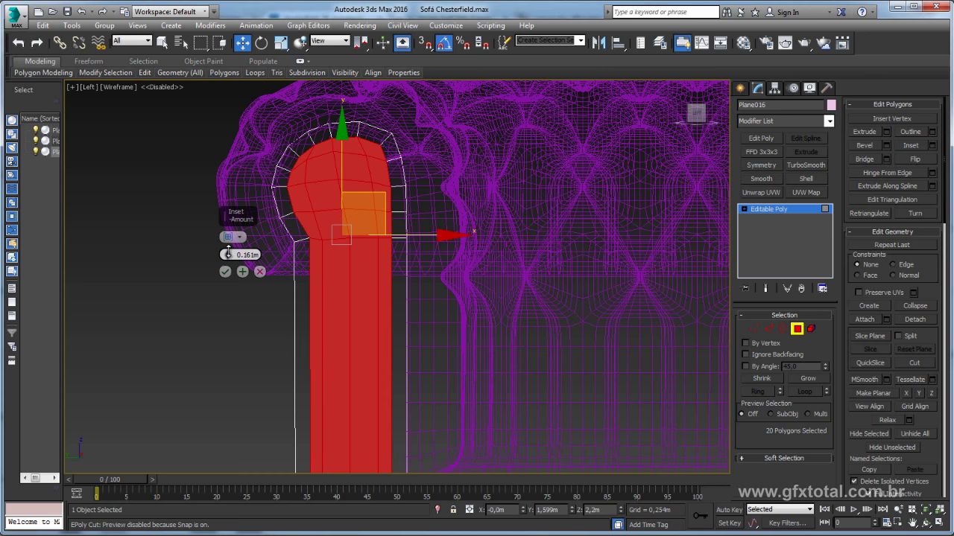
key(F3)
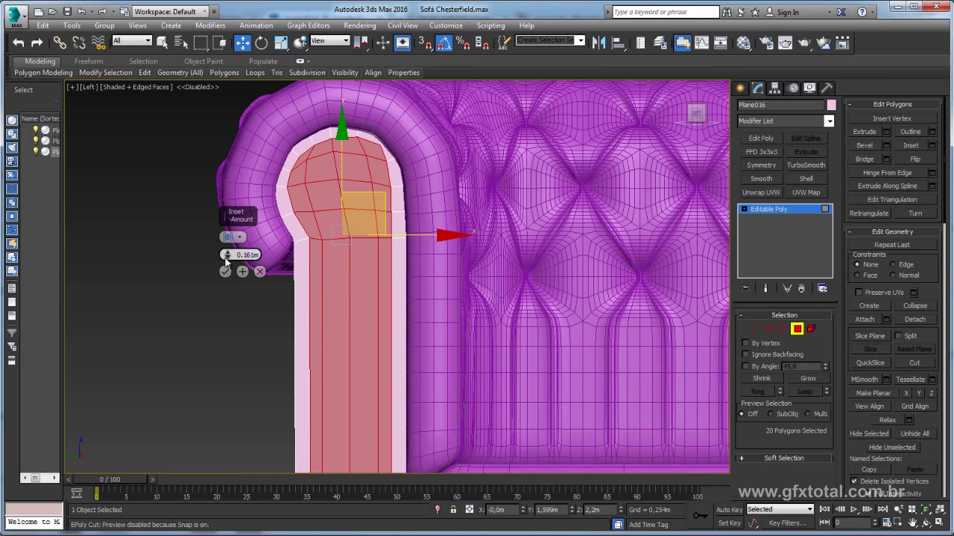
drag(227, 254, 222, 256)
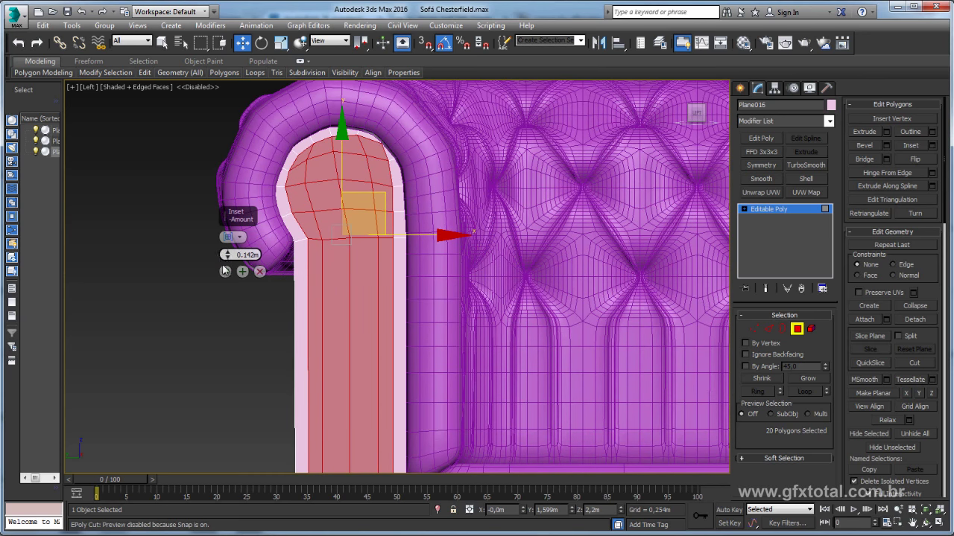
click(225, 271)
click(759, 328)
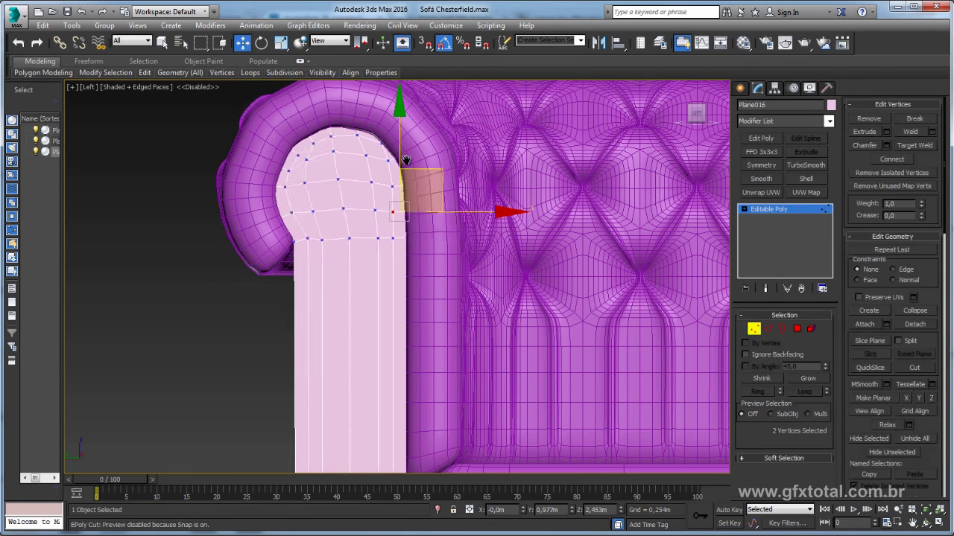
Step: Nudge the vertices along the panel's top edge and rounded top into even spacing
scroll(438, 136, up, 5)
drag(433, 134, 360, 176)
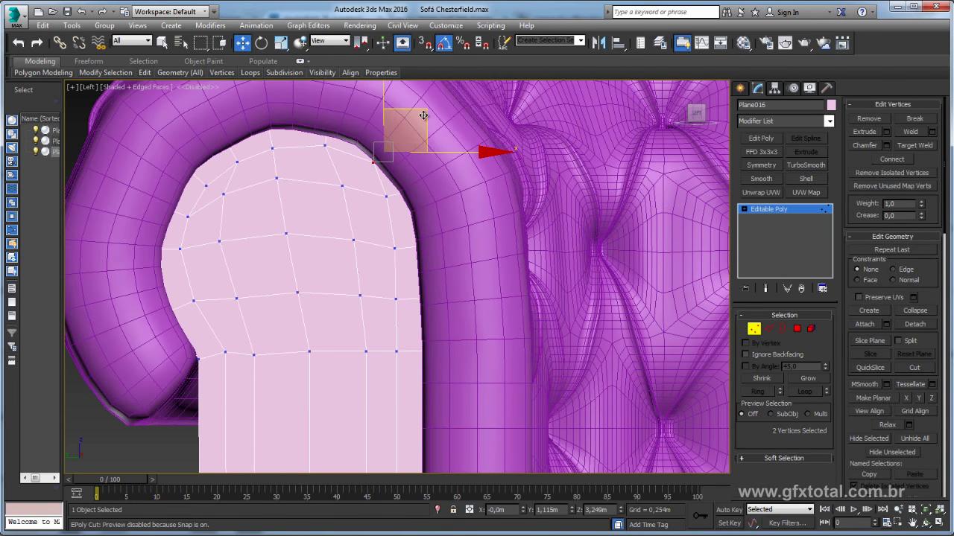
mouse_move(423, 116)
mouse_down()
mouse_move(427, 178)
mouse_move(436, 165)
mouse_up()
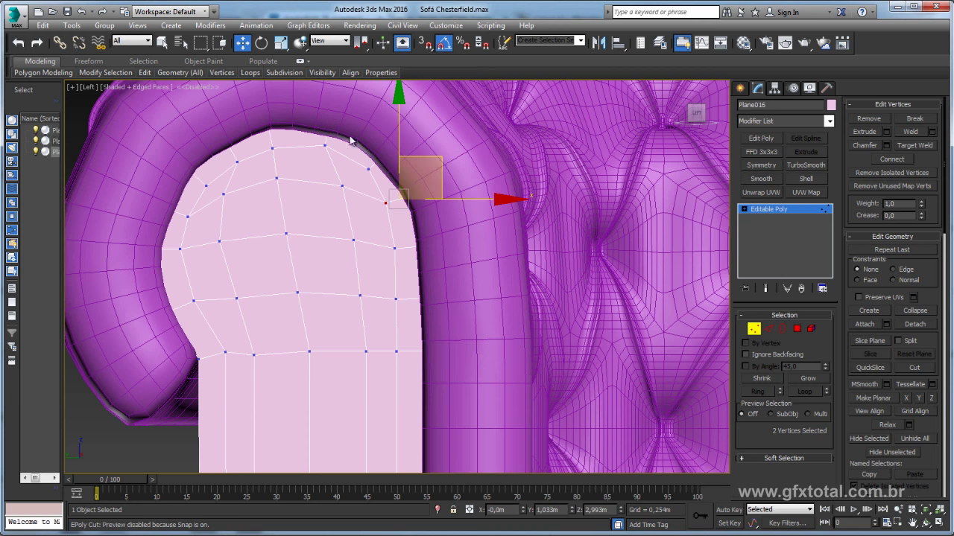
click(342, 185)
drag(342, 186, 334, 196)
click(277, 178)
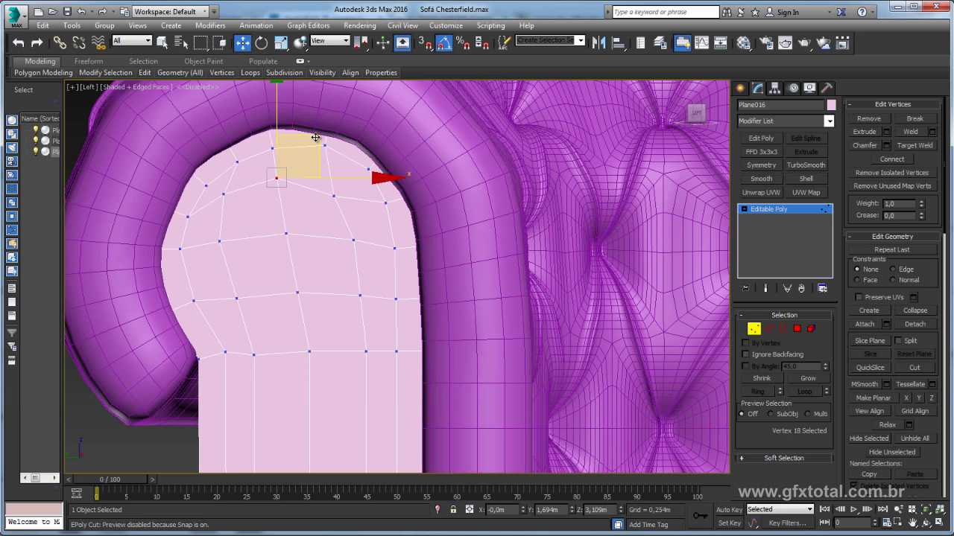
click(223, 195)
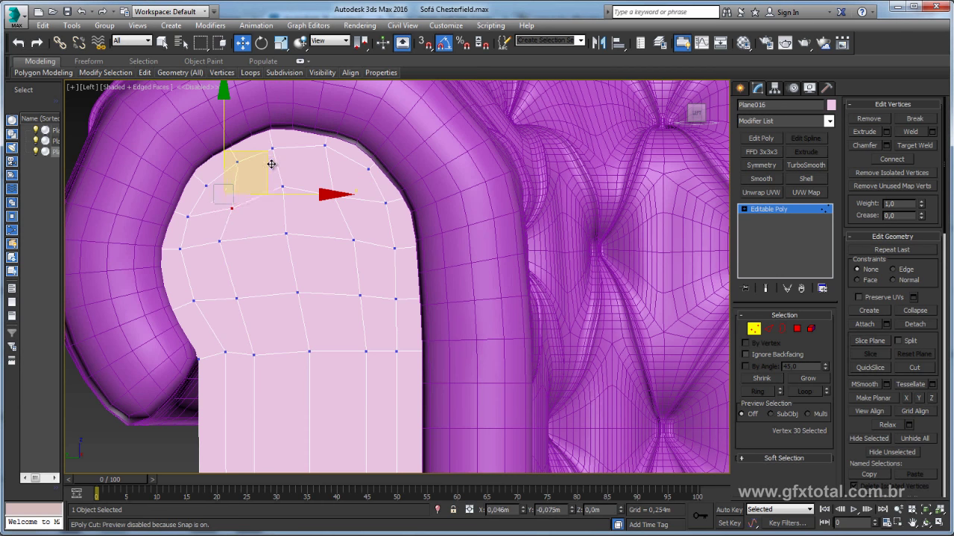
click(219, 241)
drag(252, 212, 264, 222)
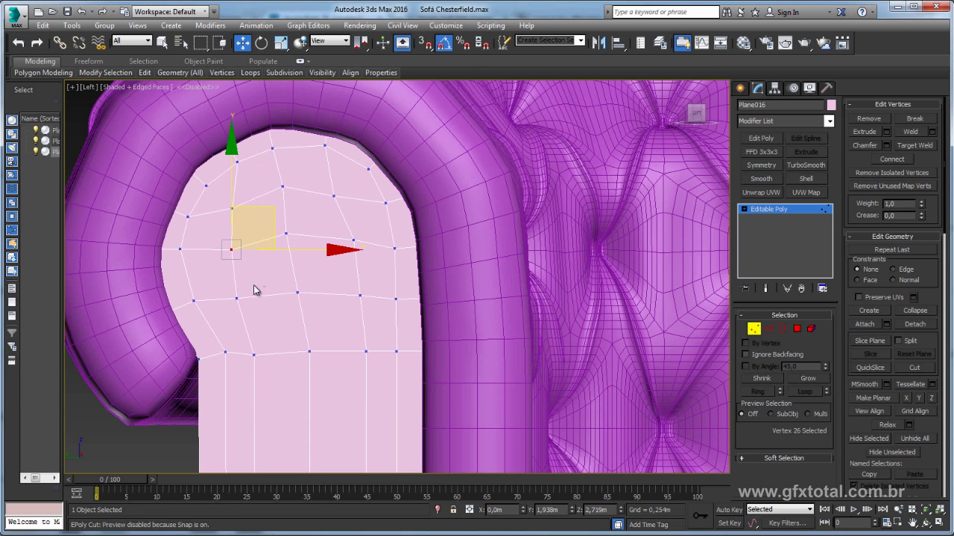
Step: Even out the lower and middle vertices of the inset grid
click(237, 297)
drag(283, 264, 334, 249)
click(297, 293)
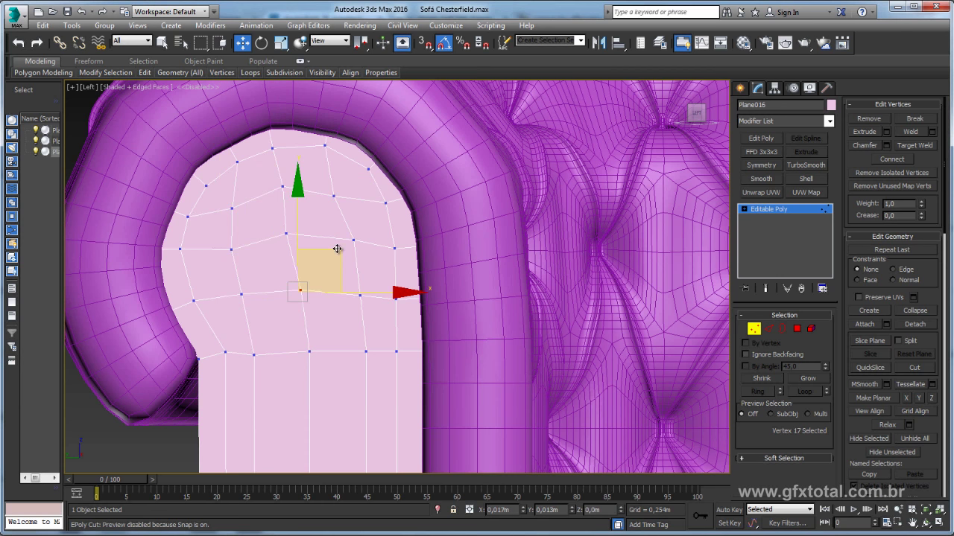
click(286, 233)
drag(324, 199, 329, 211)
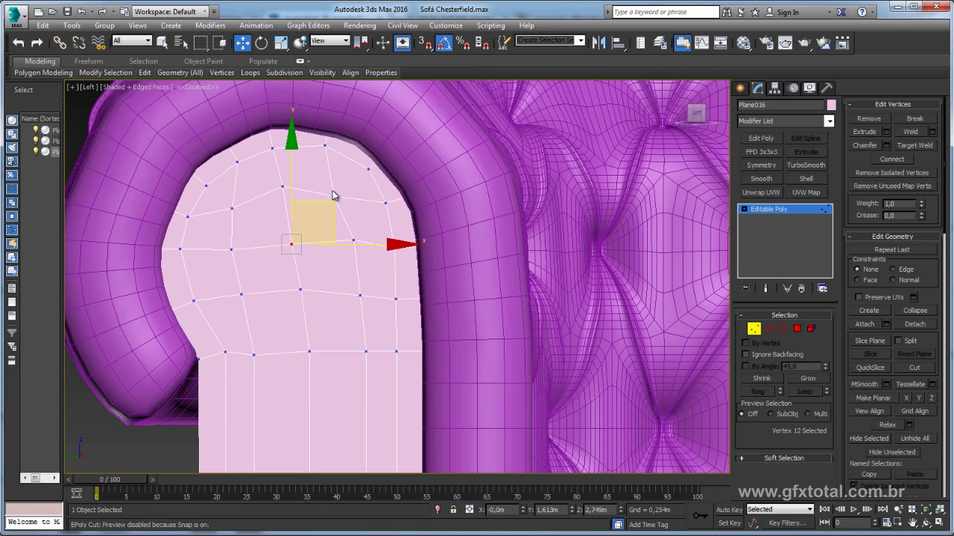
click(336, 196)
click(333, 196)
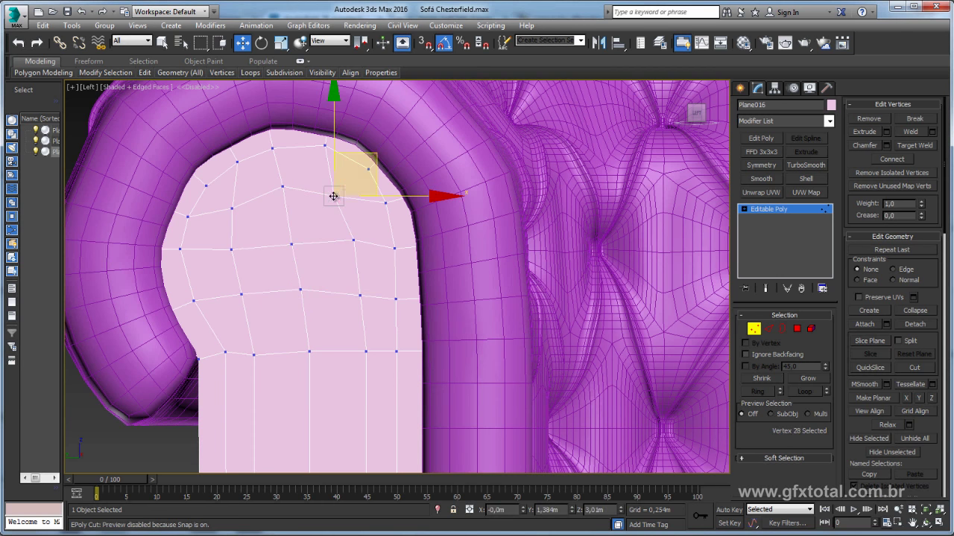
click(796, 329)
Step: In Perspective view, bevel the arm panel's polygons out 0.092m with a -0.044m outline
scroll(435, 299, down, 5)
middle_drag(462, 286, 459, 256)
scroll(459, 255, up, 2)
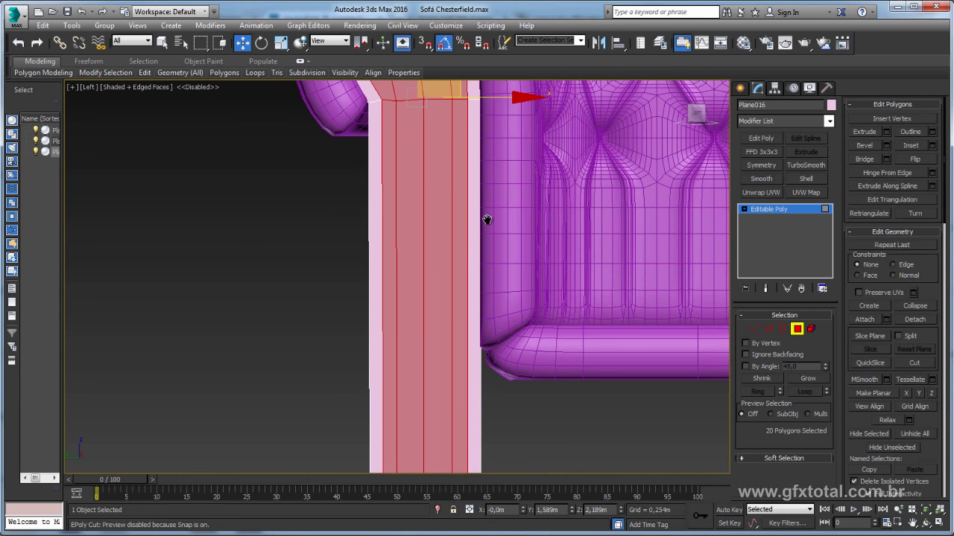
scroll(484, 241, down, 2)
key(p)
alt+middle_drag(513, 197, 486, 212)
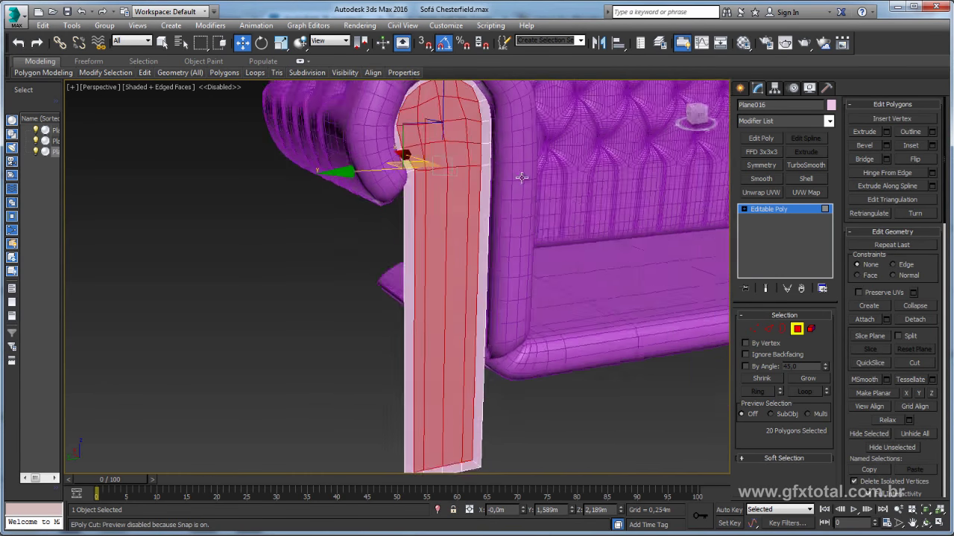
scroll(486, 212, up, 2)
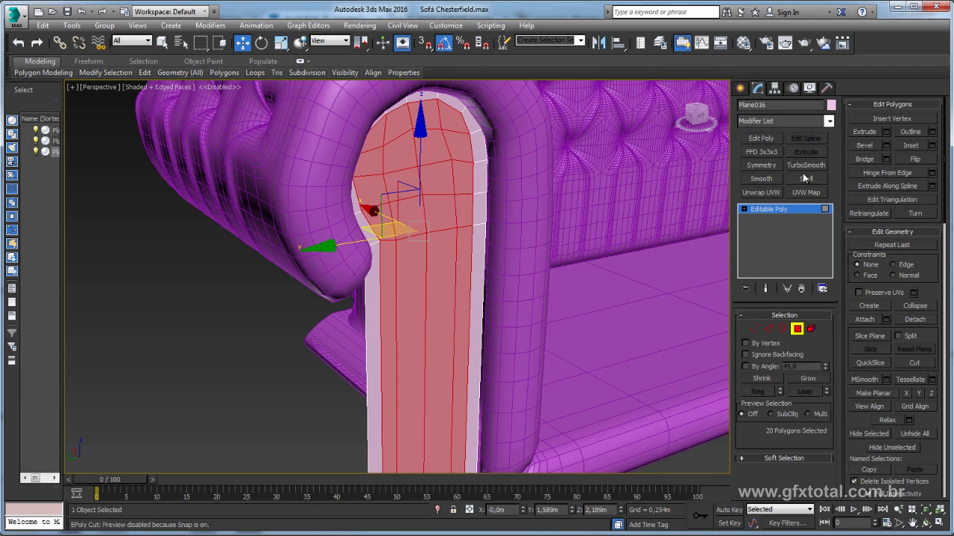
click(886, 145)
drag(227, 254, 230, 273)
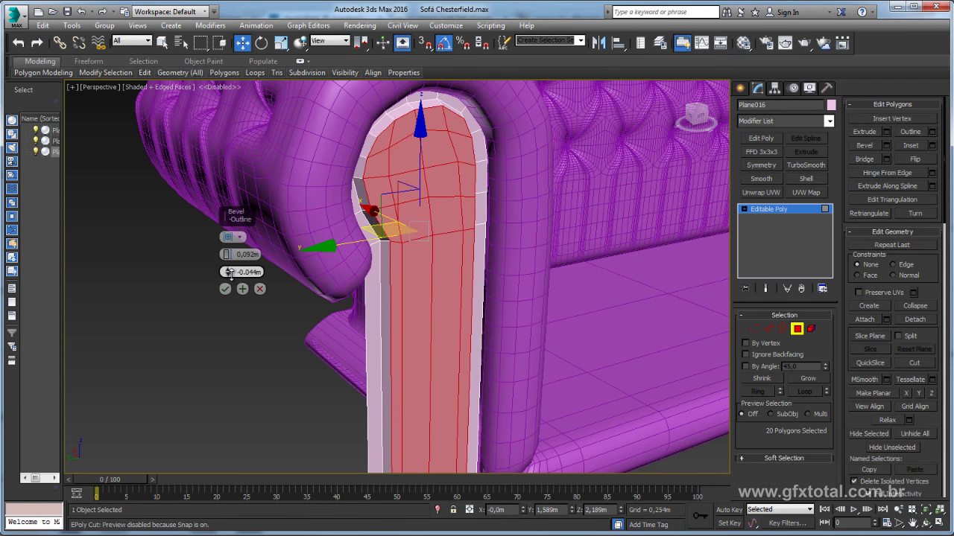
click(226, 288)
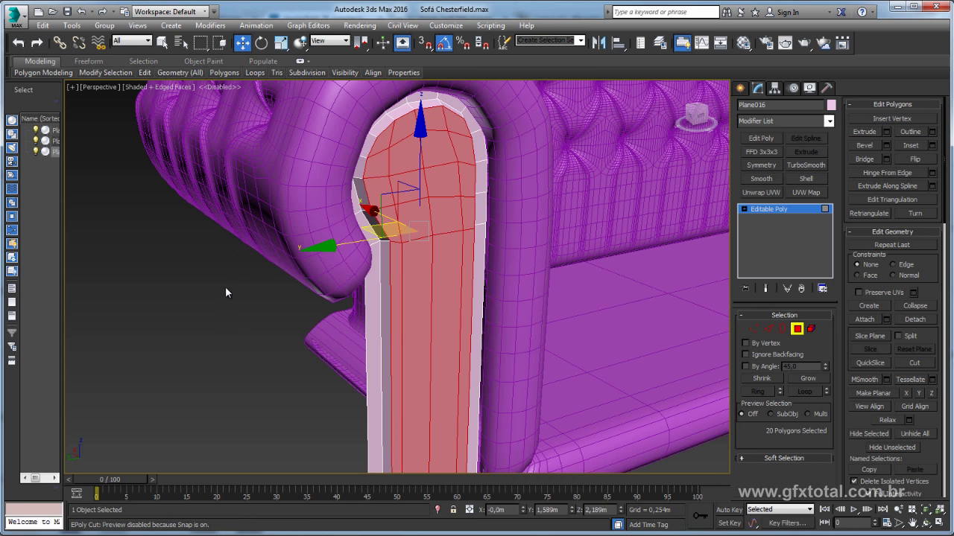
Step: Add a thin 0.008m inset to the bevelled polygons
click(932, 146)
drag(228, 255, 233, 273)
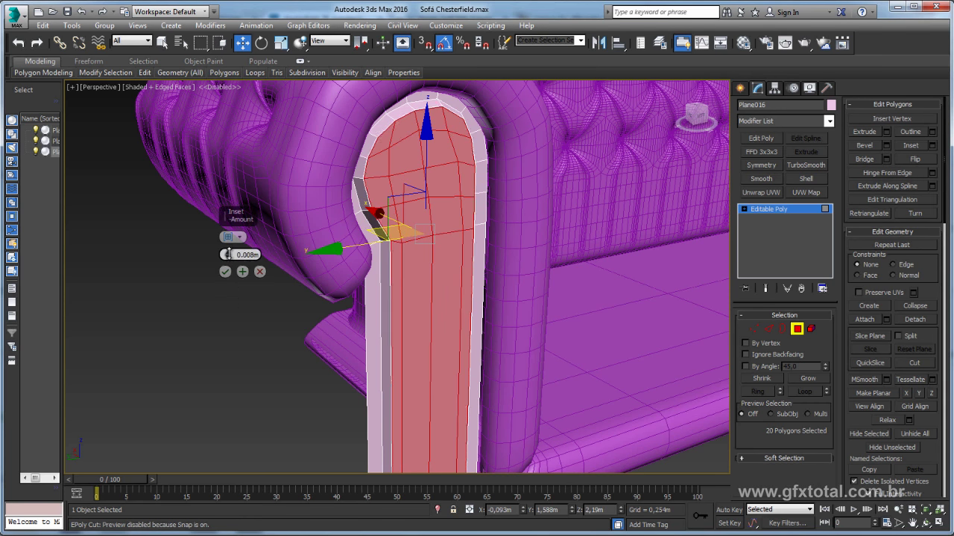
click(225, 272)
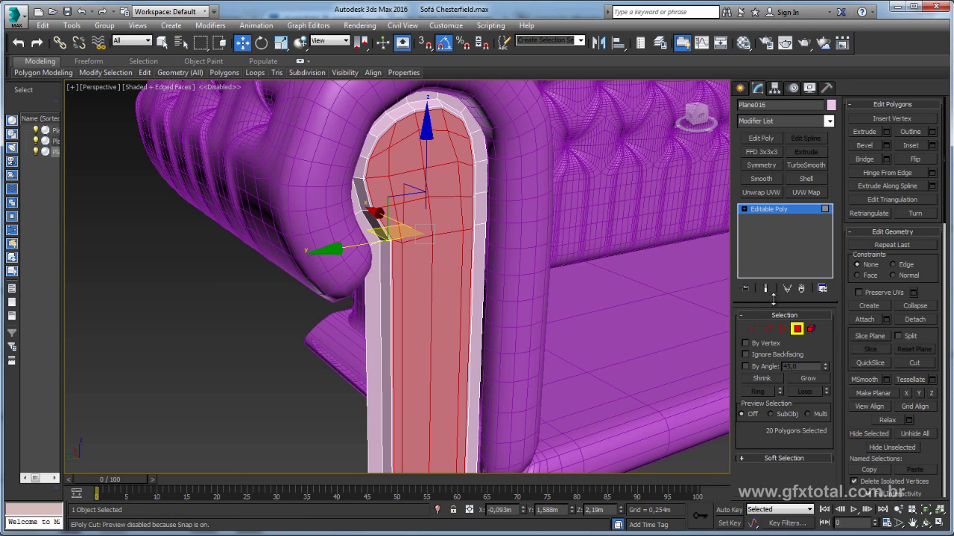
click(769, 329)
click(375, 136)
Step: Ring the bevelled side edges and connect them with two new edge loops
scroll(401, 242, up, 1)
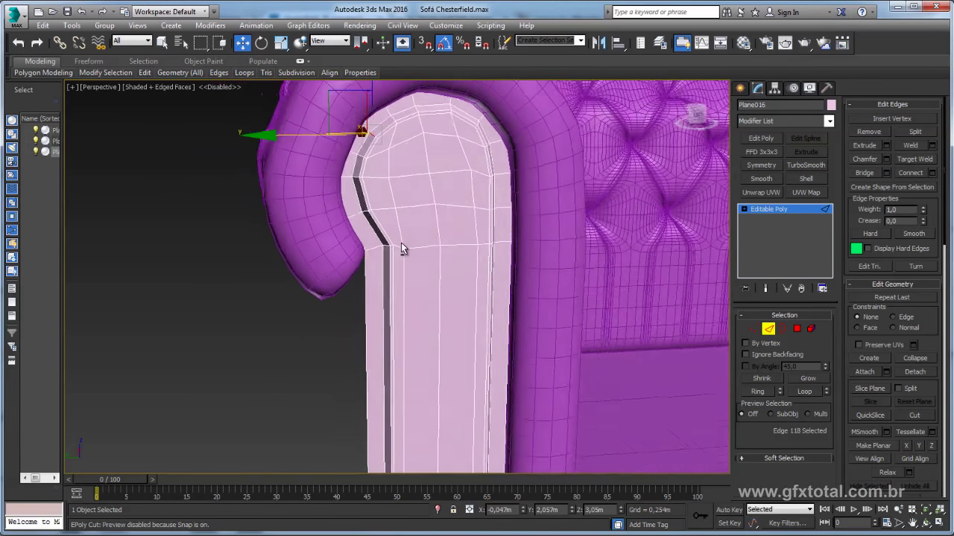
alt+middle_drag(401, 243, 359, 254)
click(374, 249)
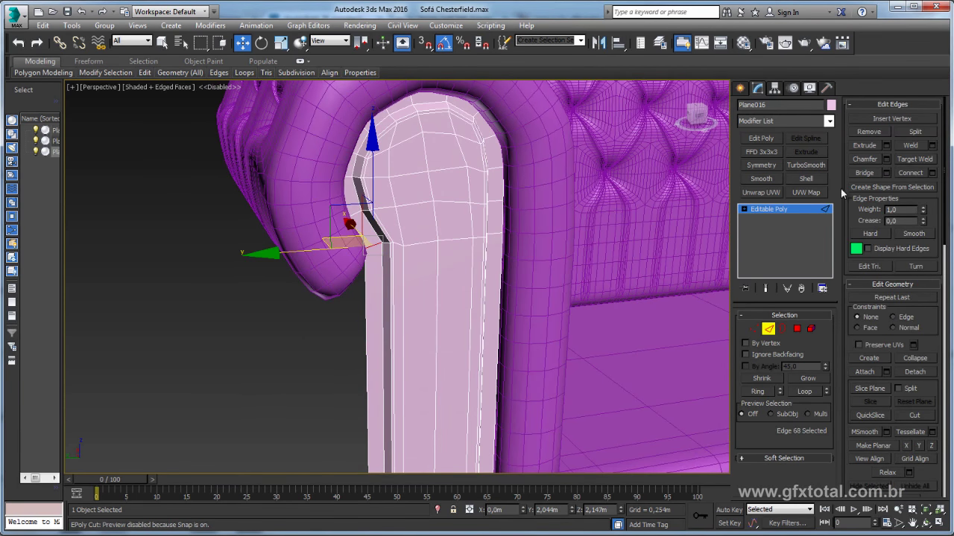
click(757, 391)
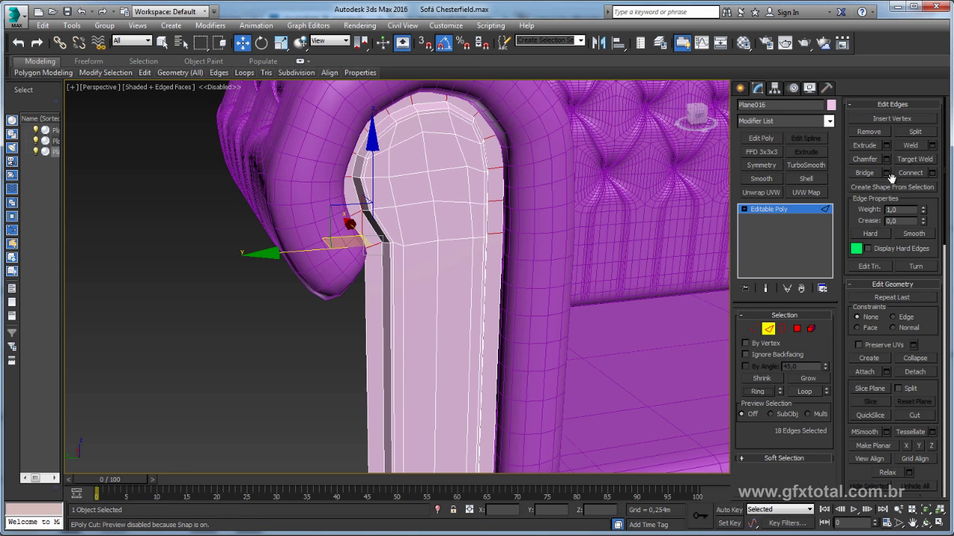
click(931, 173)
drag(227, 237, 227, 224)
click(225, 289)
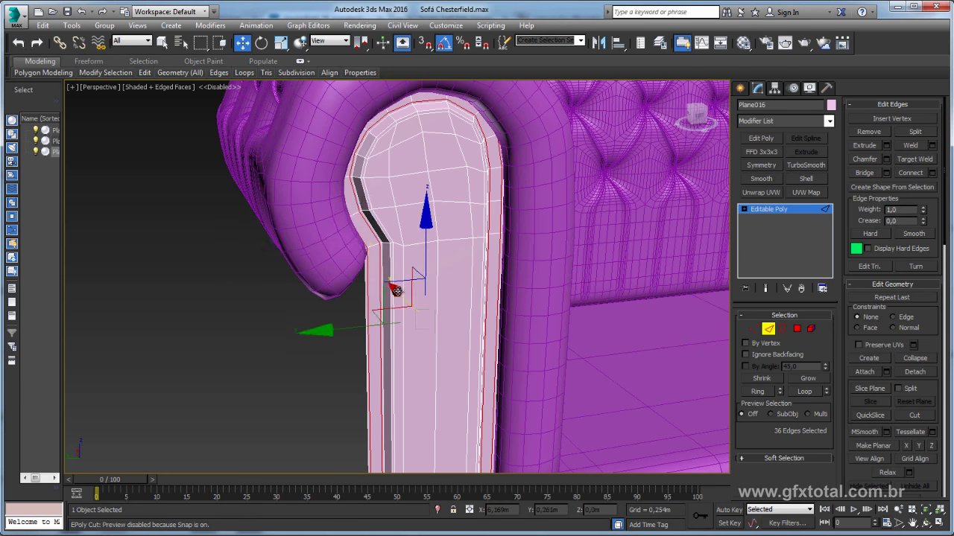
Step: Connect the ring again with a pinch of about 94, pushing the loops toward the panel's ends
alt+middle_drag(231, 298, 253, 334)
click(931, 173)
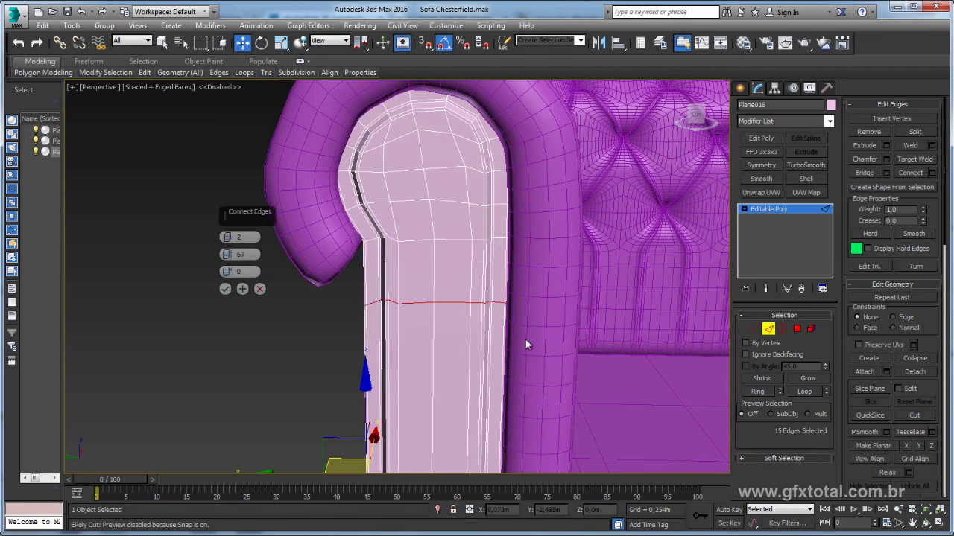
mouse_move(468, 273)
alt+middle_down()
mouse_move(471, 184)
mouse_move(462, 171)
alt+middle_up()
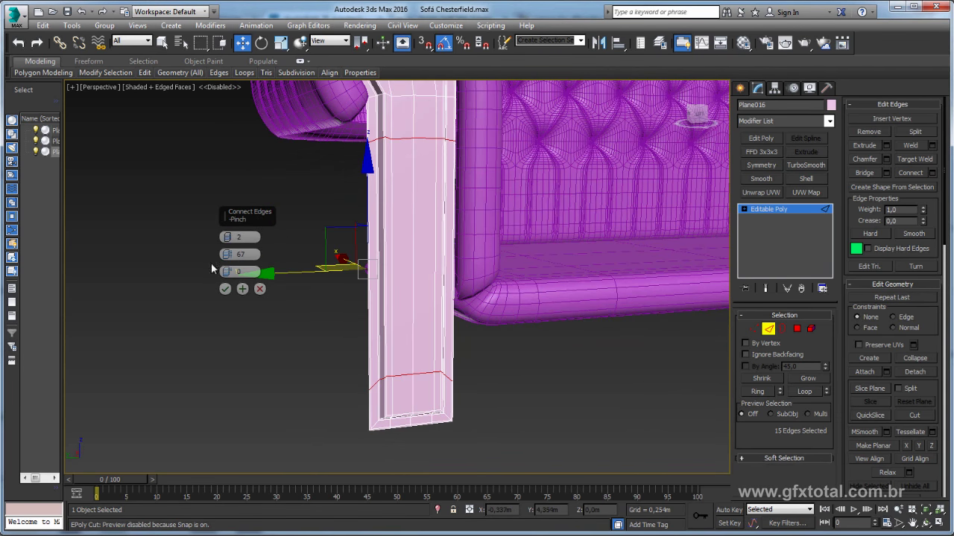
drag(227, 254, 240, 179)
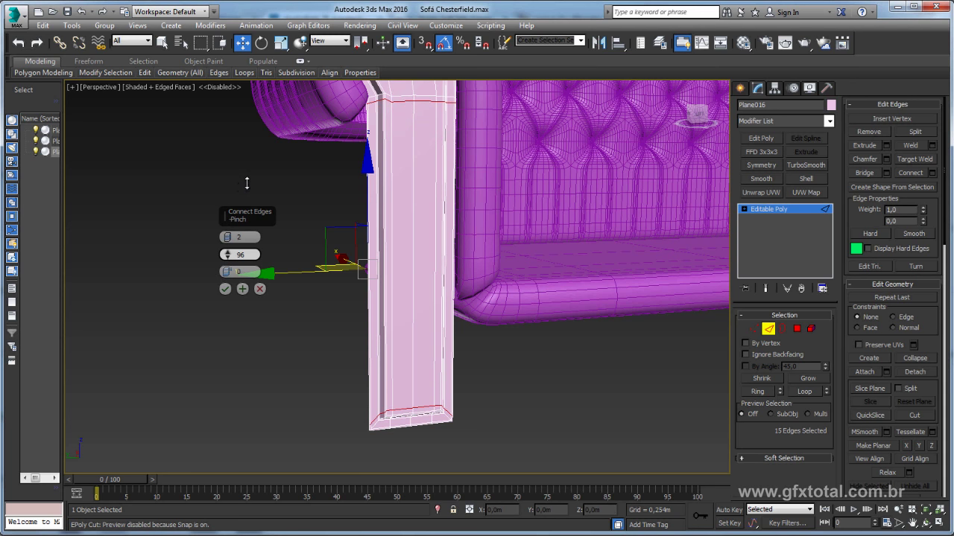
click(227, 292)
alt+middle_drag(239, 283, 447, 224)
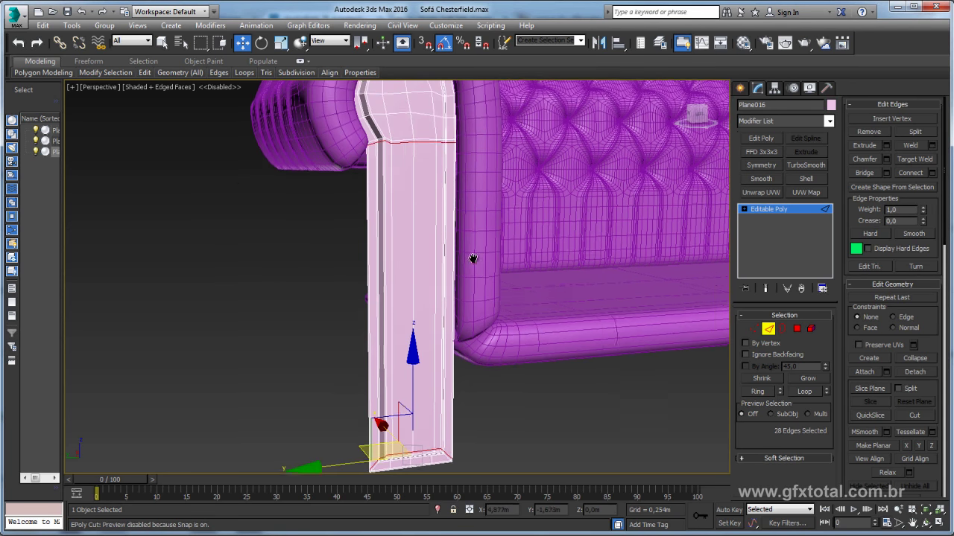
click(770, 209)
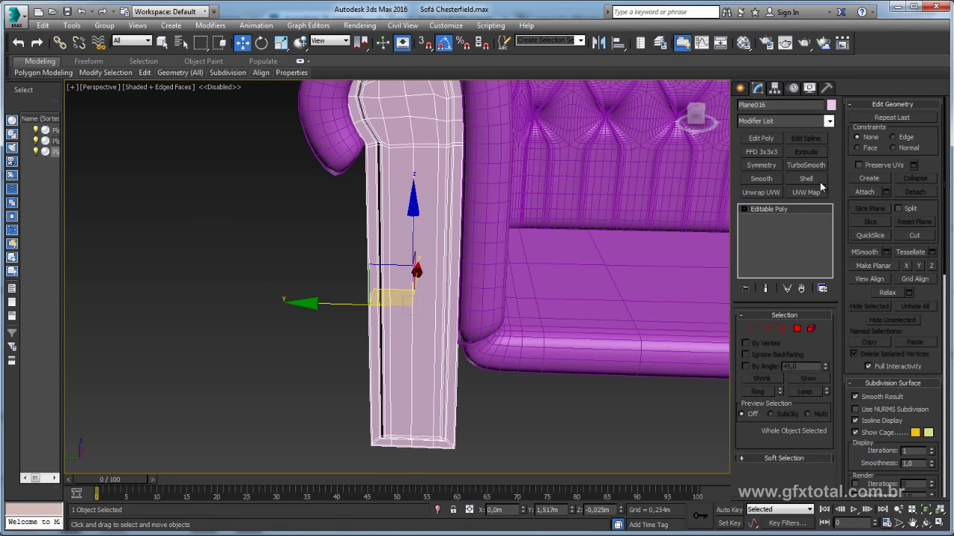
Step: Add TurboSmooth to the arm panel and inspect the smoothed sofa side
click(806, 164)
alt+middle_drag(485, 172, 443, 156)
key(F3)
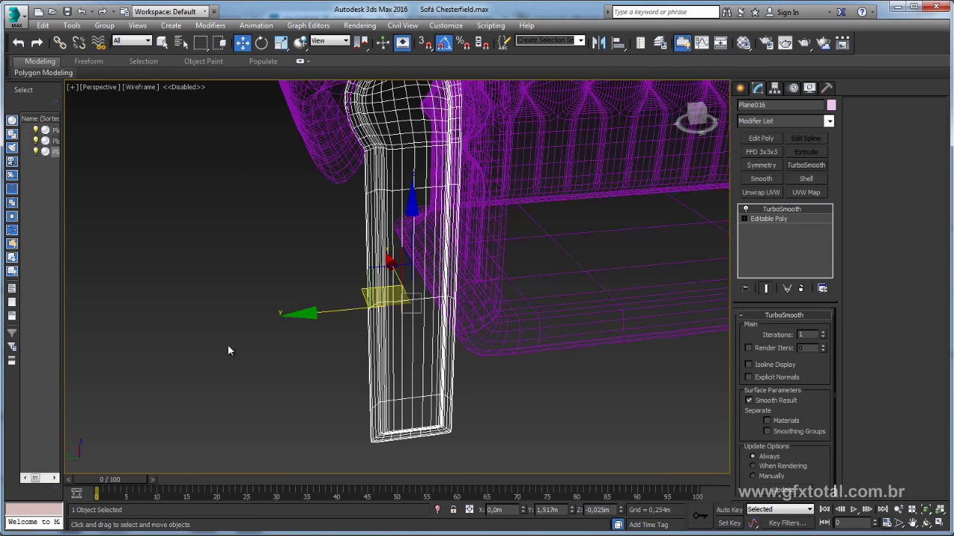
click(227, 344)
key(F3)
key(F4)
mouse_move(230, 333)
alt+middle_down()
mouse_move(395, 335)
mouse_move(335, 295)
mouse_move(375, 296)
alt+middle_up()
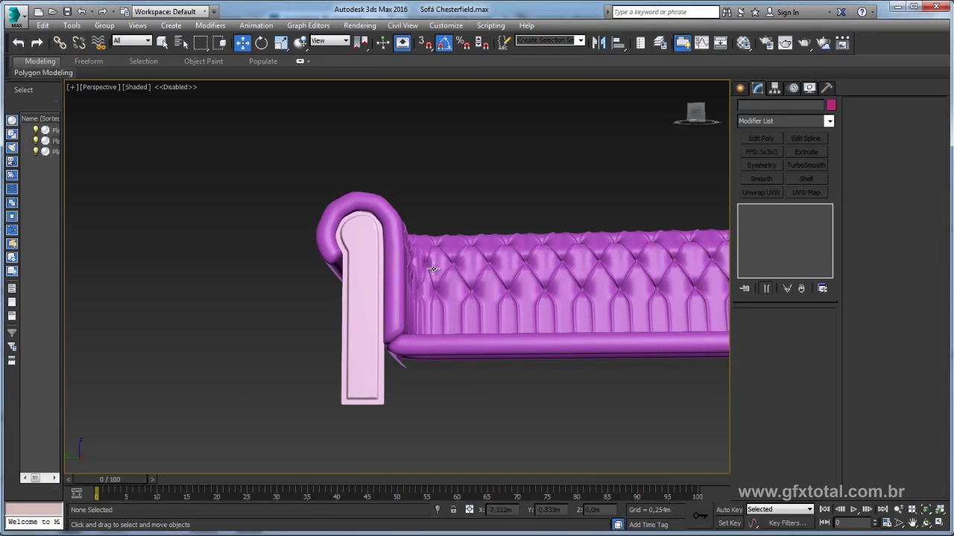
Step: Relax the arm-strip polygons five times and preview the smoothed result
click(364, 281)
click(788, 224)
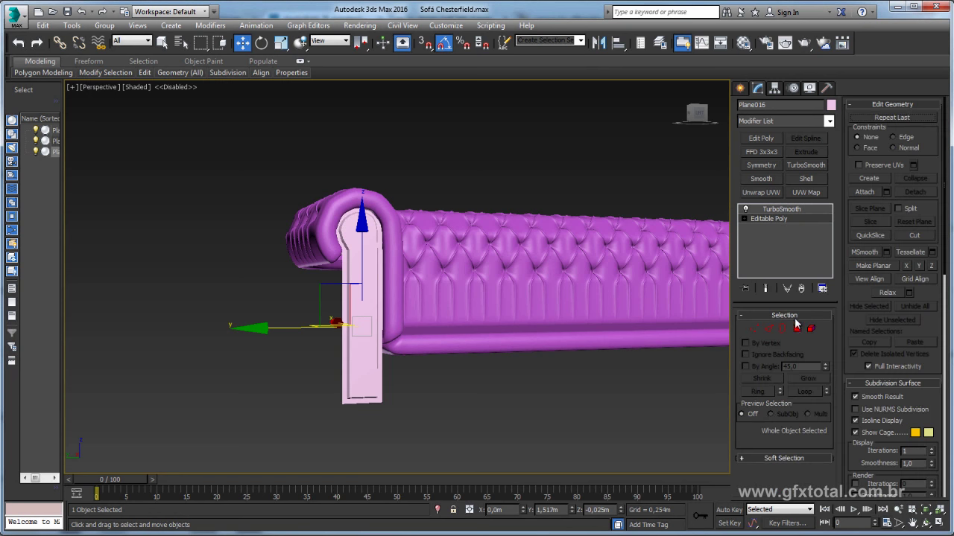
key(4)
alt+middle_drag(532, 299, 360, 232)
scroll(360, 233, up, 2)
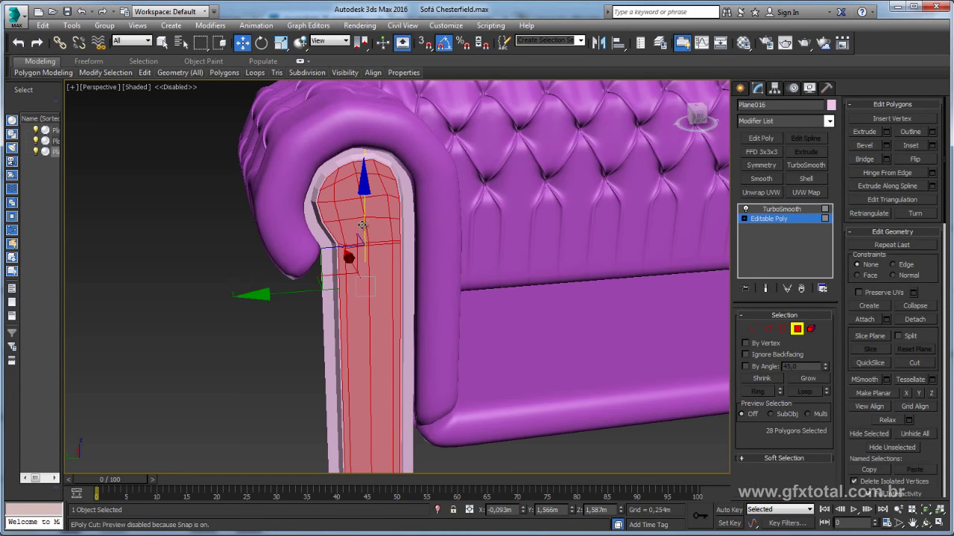
click(890, 421)
click(890, 421)
click(889, 421)
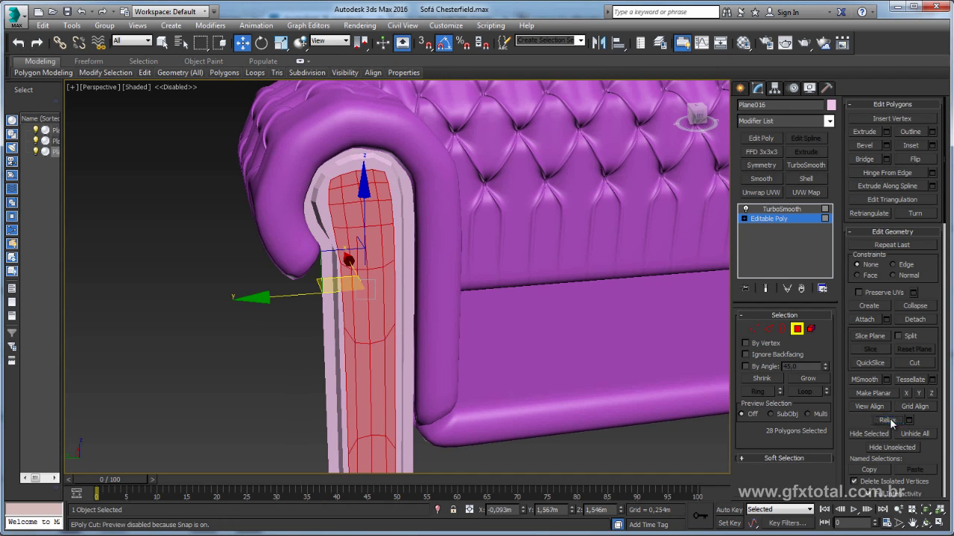
click(890, 421)
click(891, 423)
alt+middle_drag(566, 372, 484, 393)
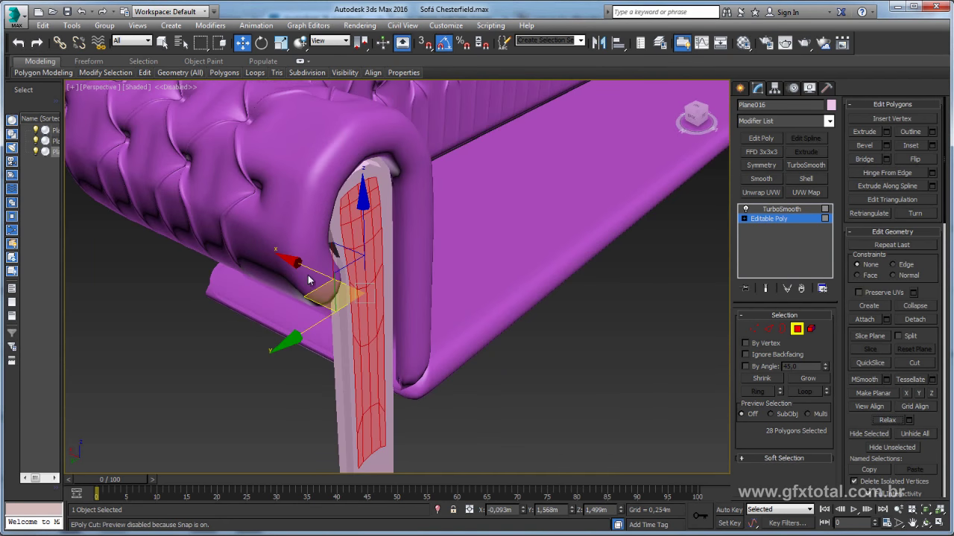
alt+middle_drag(311, 266, 380, 278)
click(778, 209)
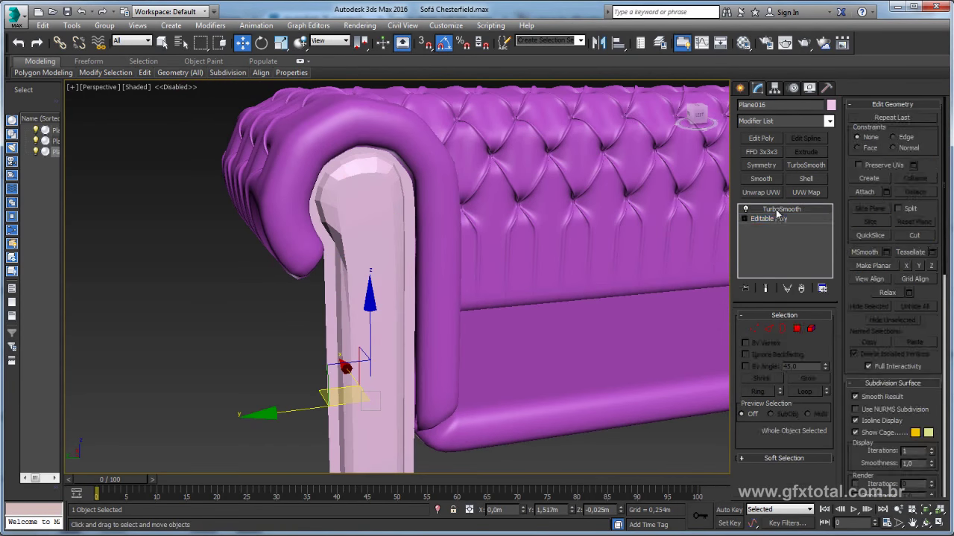
alt+middle_drag(547, 276, 411, 216)
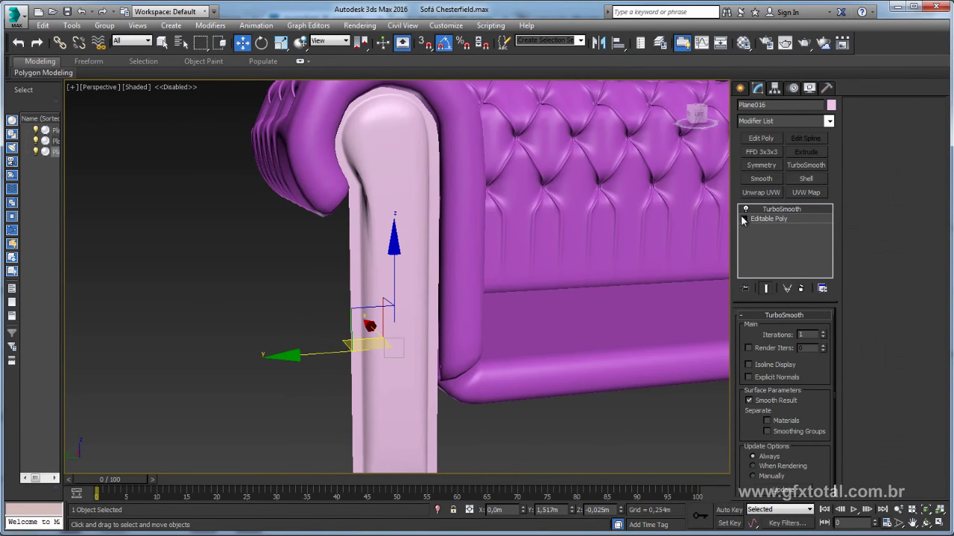
click(768, 219)
Step: Raise the vertex where the side panel meets the rolled arm
scroll(430, 231, up, 4)
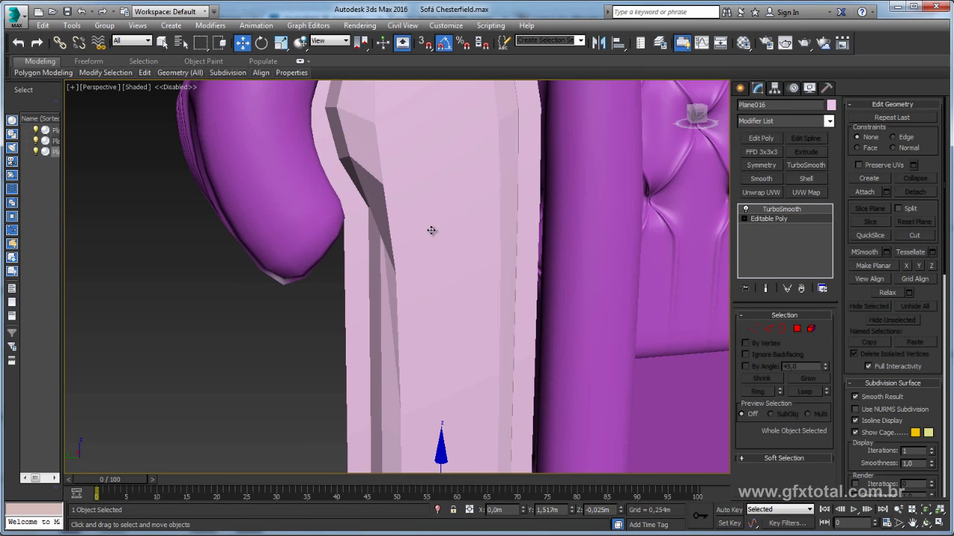
click(757, 329)
mouse_move(454, 268)
alt+middle_down()
mouse_move(404, 213)
mouse_move(381, 211)
alt+middle_up()
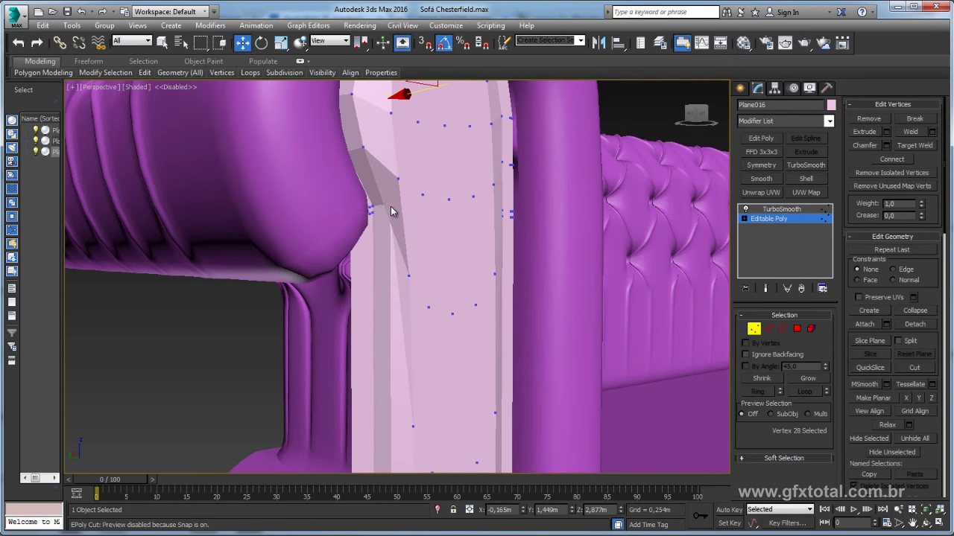
click(388, 210)
mouse_move(389, 206)
mouse_down()
mouse_move(423, 198)
mouse_move(419, 263)
mouse_up()
alt+middle_drag(419, 263, 419, 293)
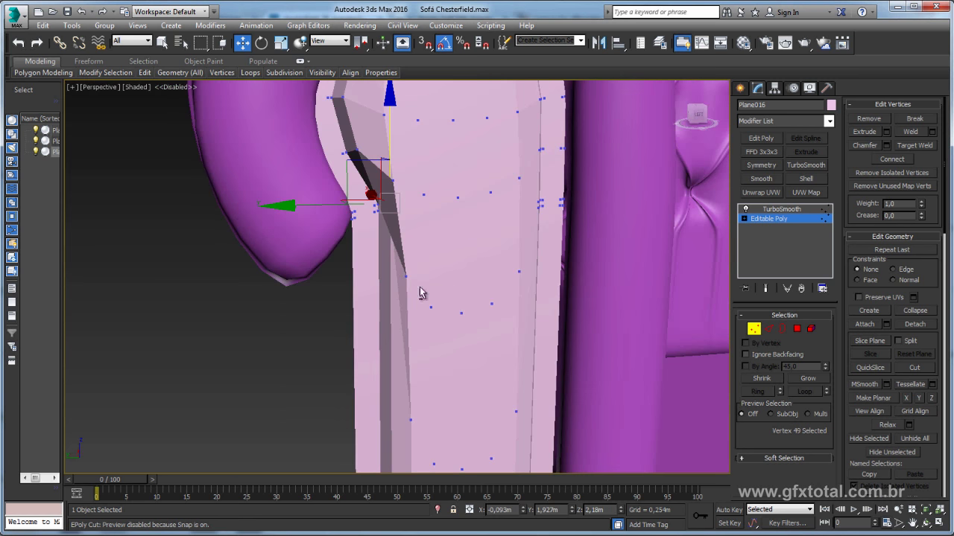
click(753, 330)
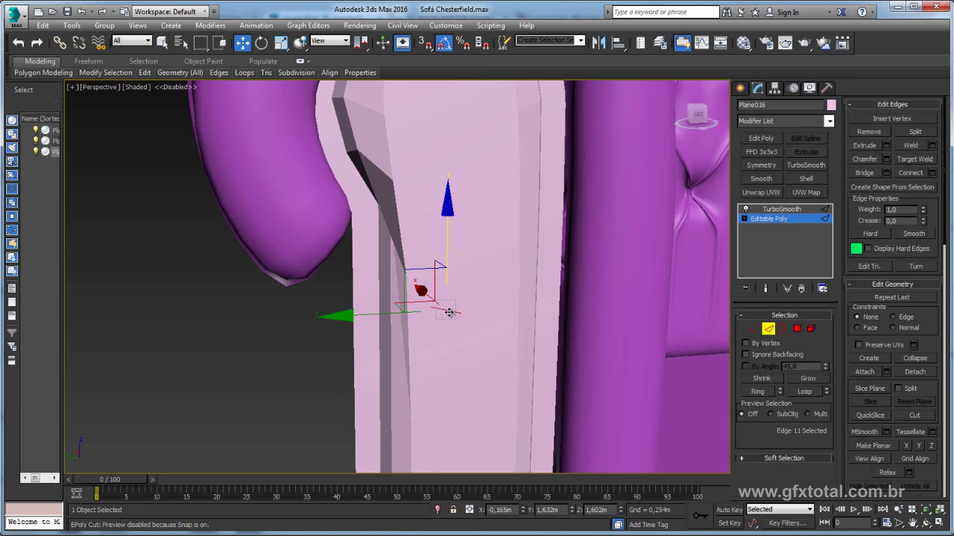
Step: Select the panel's five upper loop edges and raise them up the panel
double_click(449, 313)
key(F3)
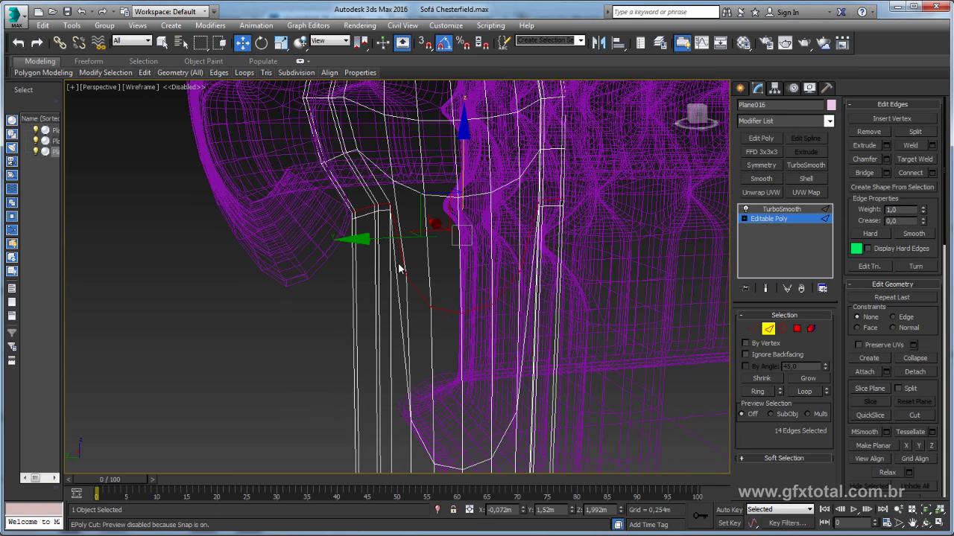
alt+drag(308, 183, 400, 228)
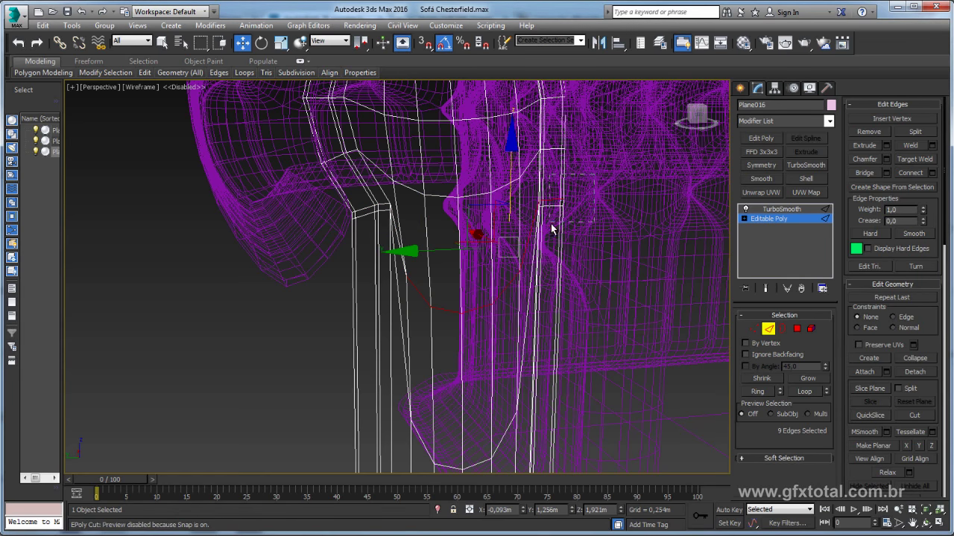
alt+drag(551, 225, 550, 227)
alt+middle_drag(550, 227, 552, 242)
alt+drag(556, 175, 544, 167)
key(e)
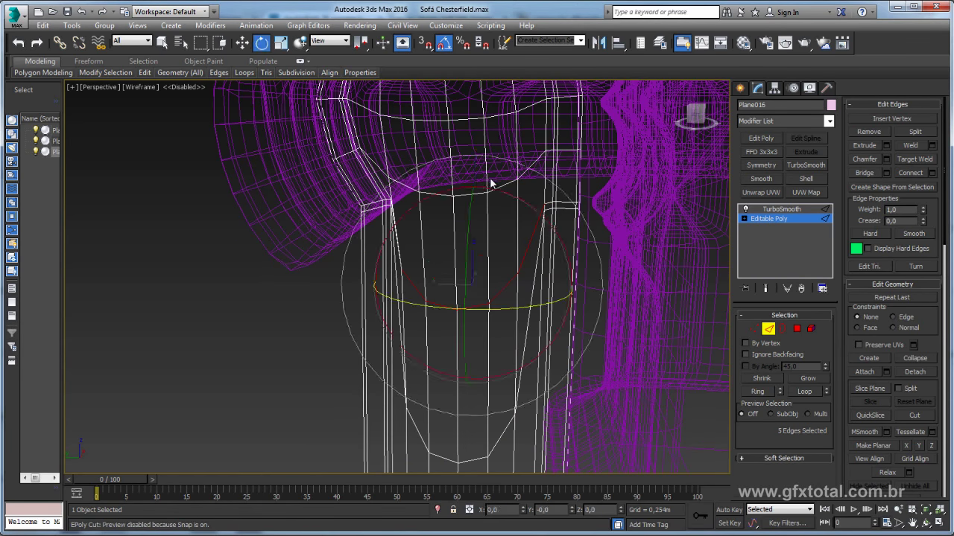
key(r)
key(w)
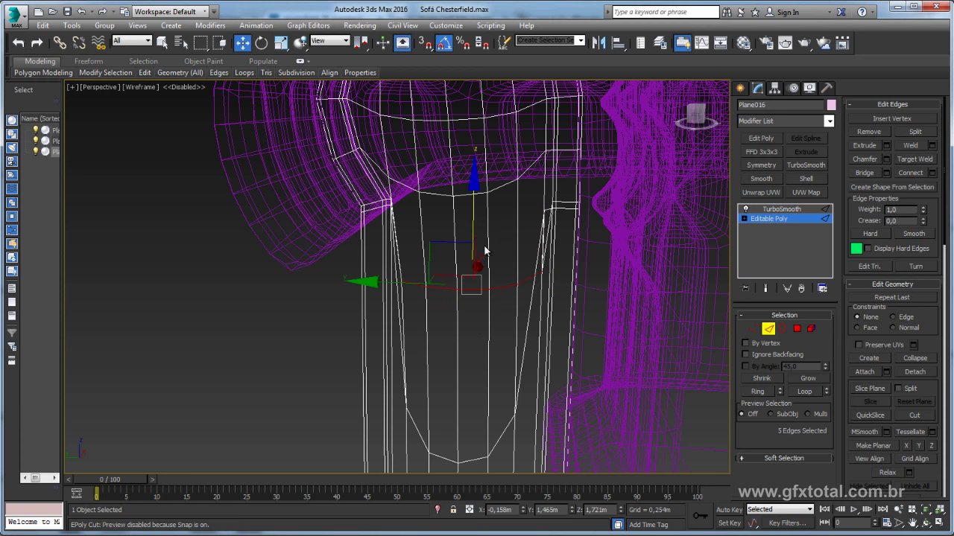
drag(477, 204, 479, 138)
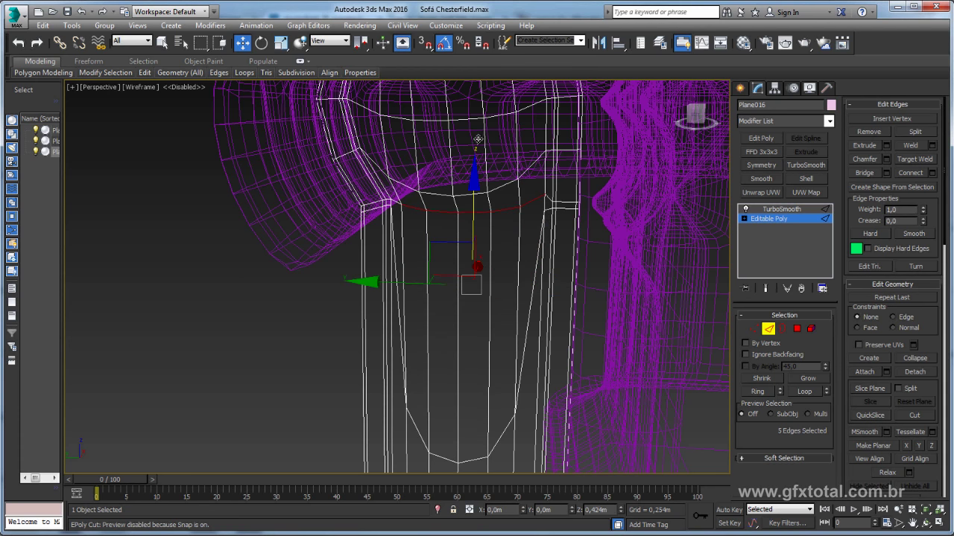
key(r)
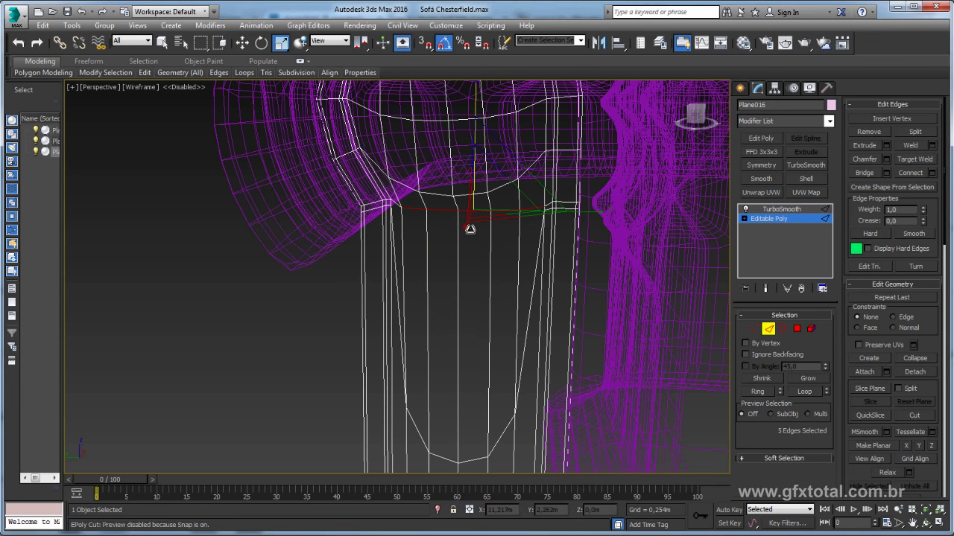
key(w)
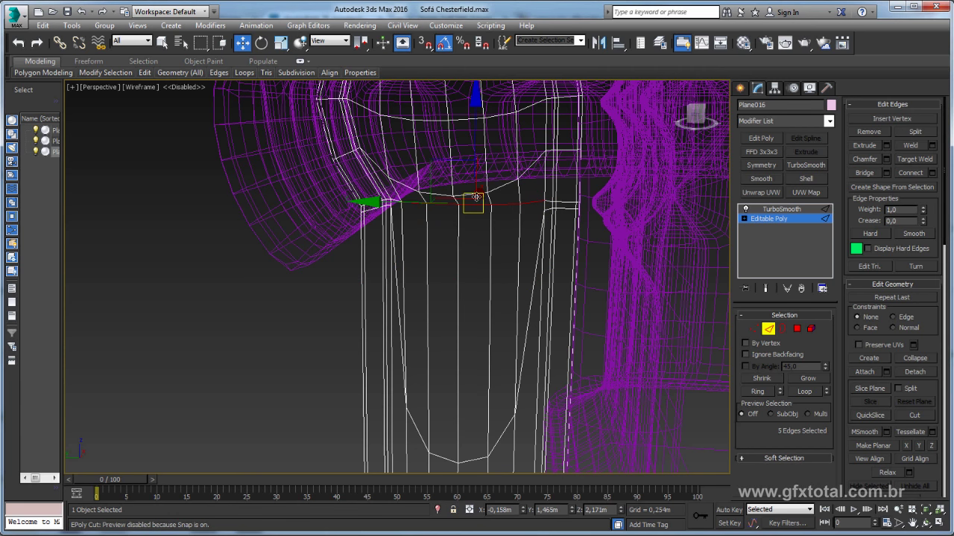
Step: Scale the front edge loop just under the arm so the panel top tucks beneath it
double_click(472, 195)
alt+click(355, 183)
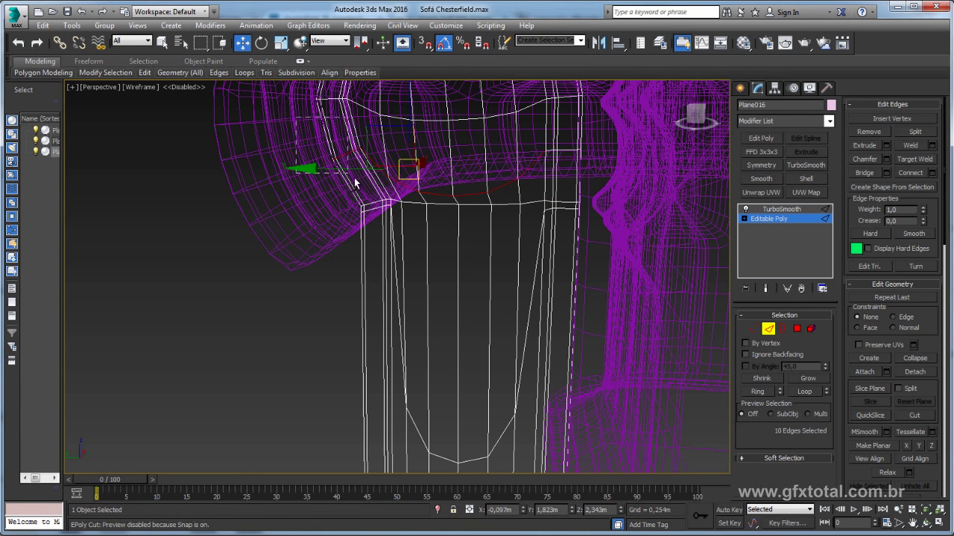
alt+middle_drag(365, 190, 447, 134)
alt+click(447, 129)
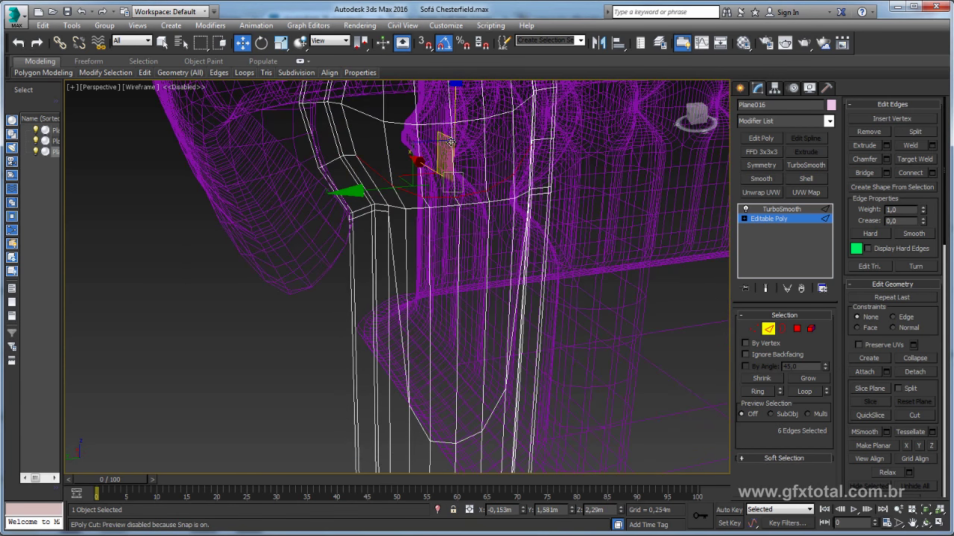
key(r)
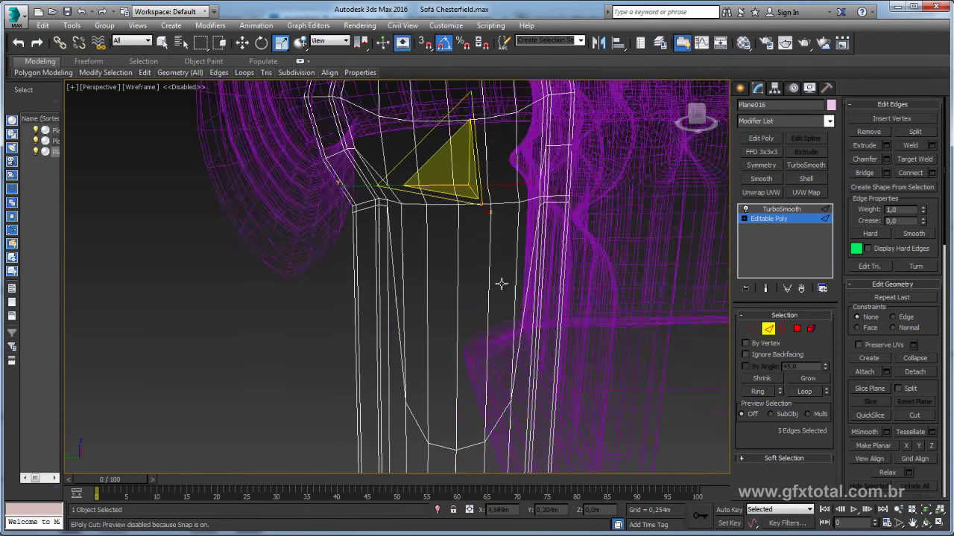
alt+middle_drag(472, 440, 486, 164)
key(w)
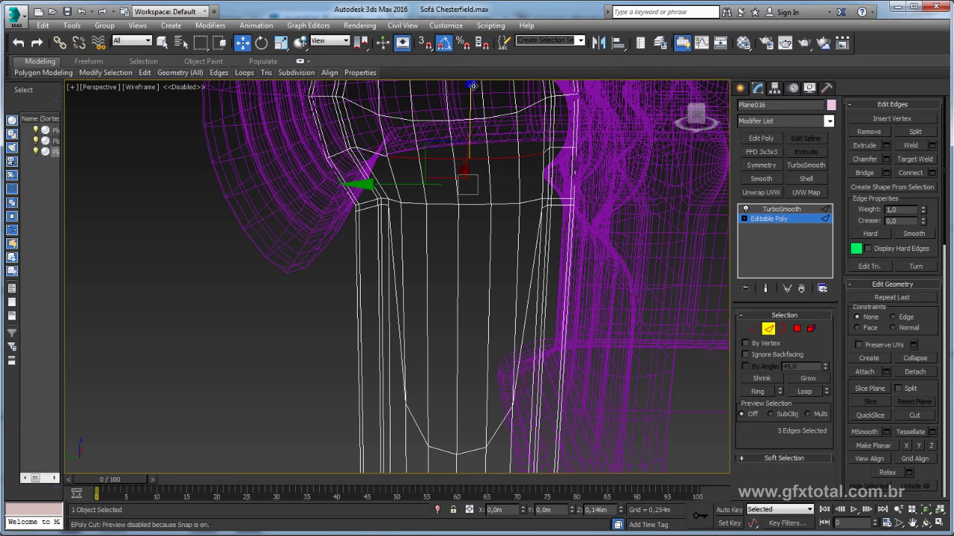
click(778, 220)
key(F3)
Step: Raise the arm panel's smoothing iterations to 2
click(779, 209)
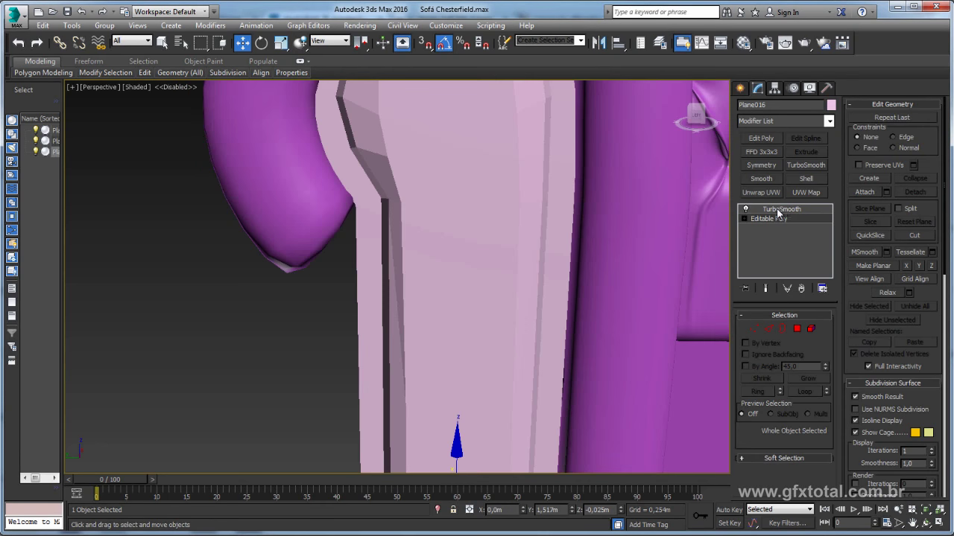
scroll(468, 223, down, 5)
scroll(453, 210, up, 5)
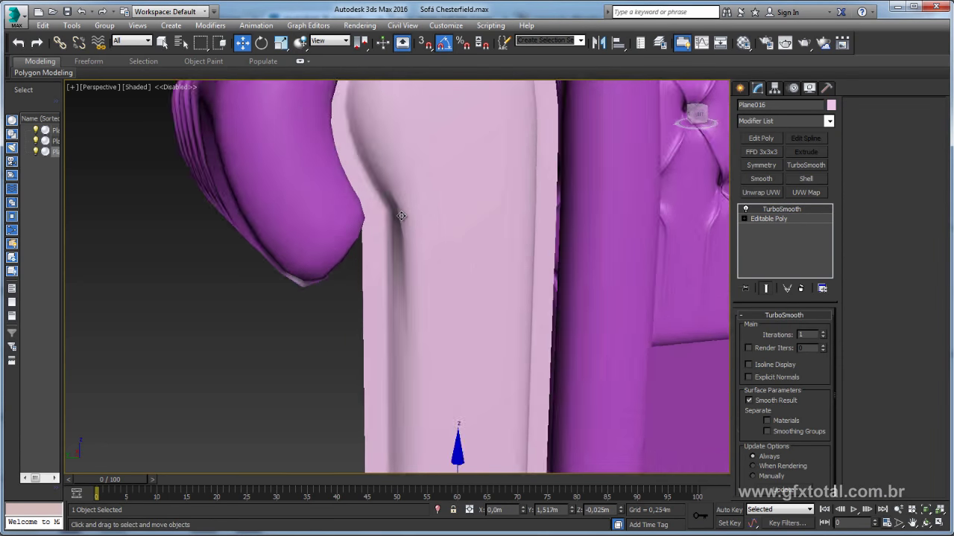
scroll(406, 224, up, 2)
scroll(408, 234, down, 1)
click(822, 333)
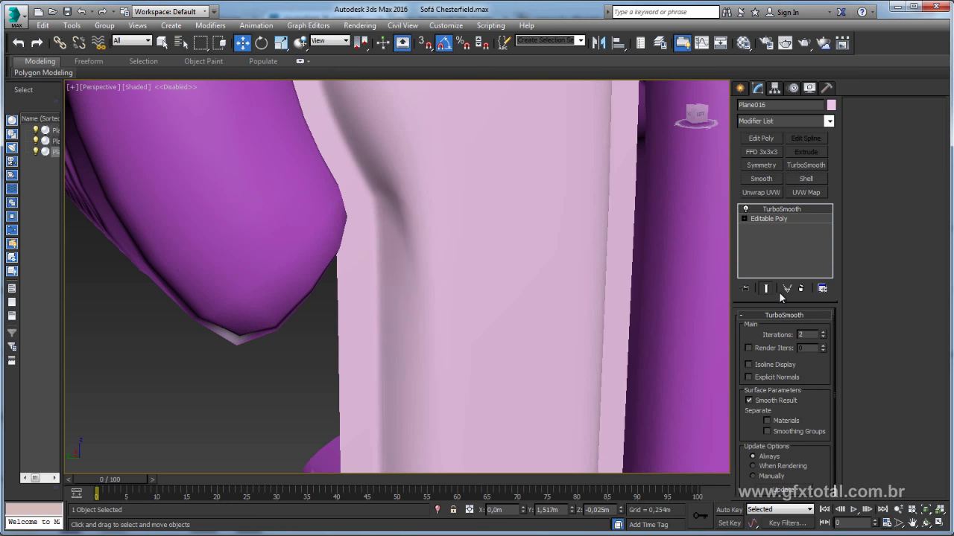
Step: At the base mesh's vertex level with edges shown, select the curved loop's five vertices
click(767, 219)
click(754, 328)
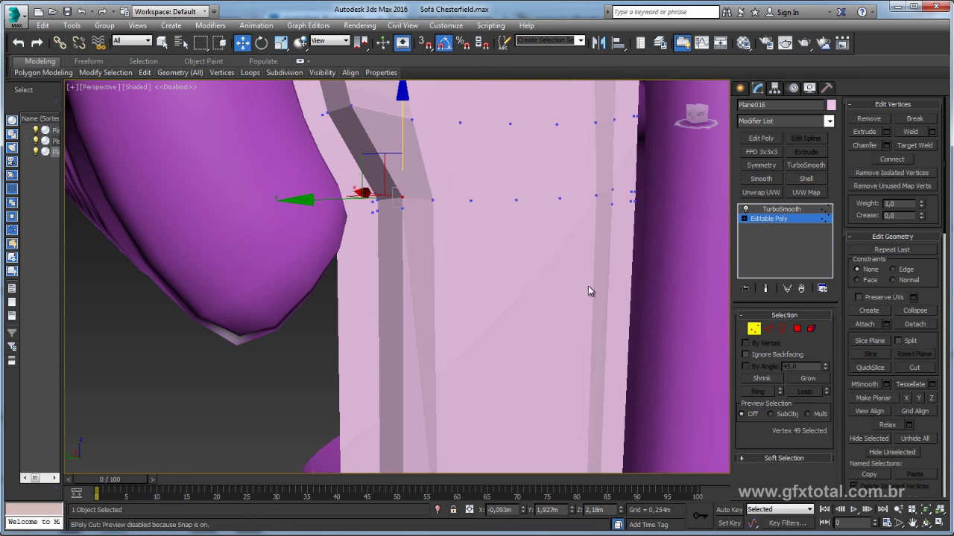
key(F4)
scroll(447, 231, up, 2)
scroll(430, 226, up, 1)
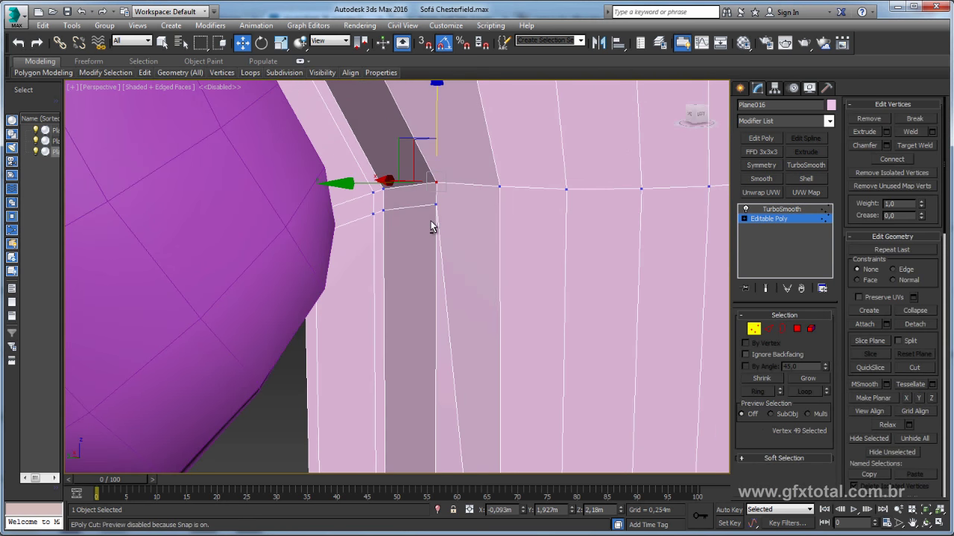
click(437, 204)
scroll(436, 207, down, 3)
scroll(511, 323, up, 2)
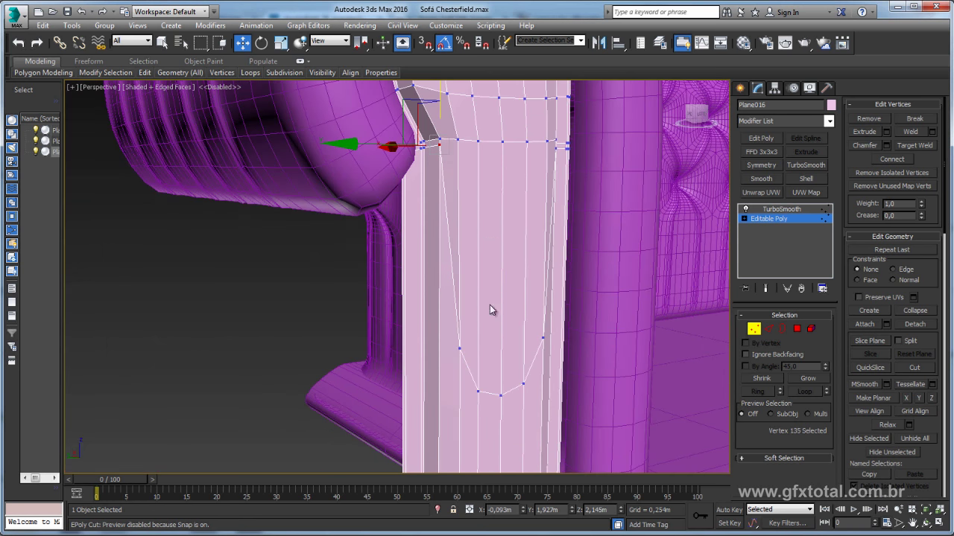
scroll(456, 335, up, 1)
drag(562, 412, 561, 411)
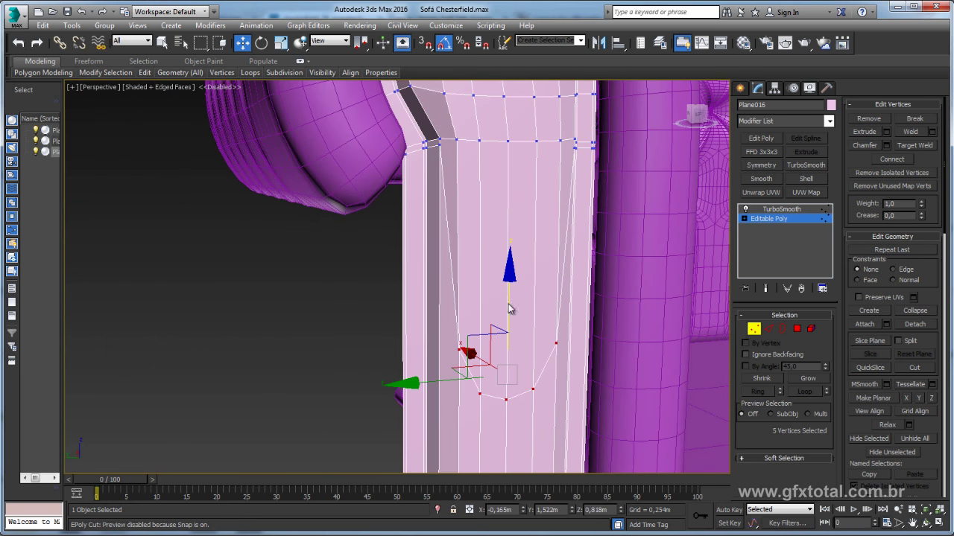
Step: Move the five vertices up, scale them flat, and raise them onto the upper edge loop
drag(507, 306, 506, 170)
key(e)
key(r)
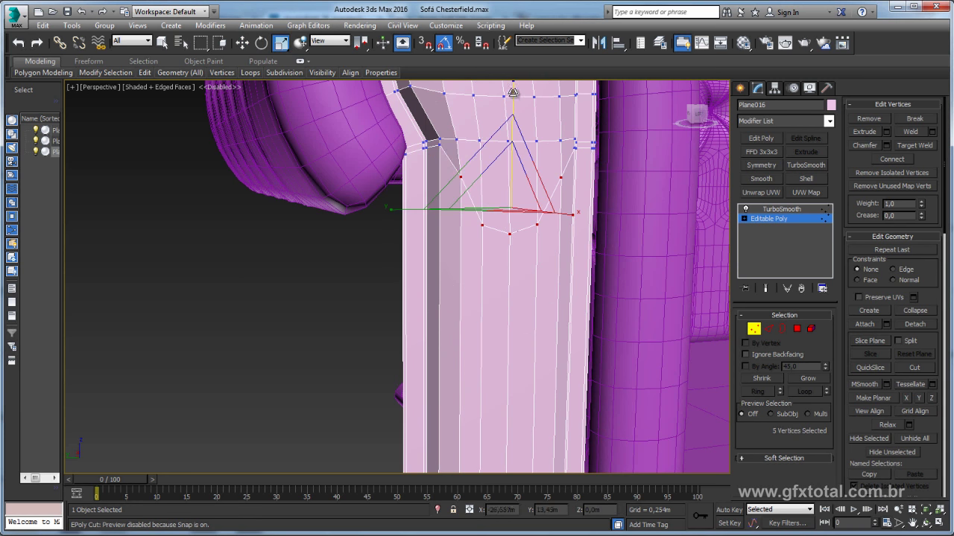
drag(525, 113, 531, 96)
key(w)
drag(514, 131, 513, 64)
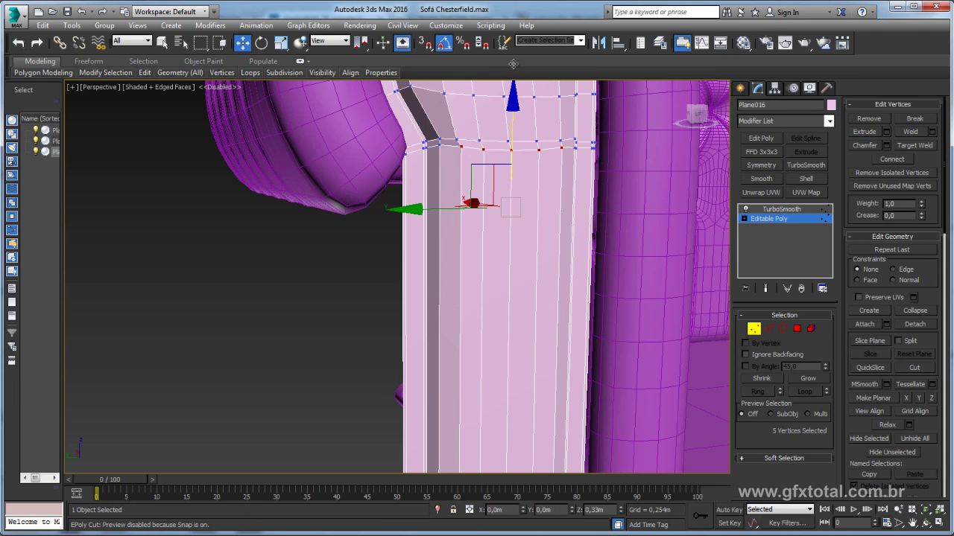
Step: Preview the smoothed panel, frame the whole sofa, and return to the strip's Editable Poly
click(784, 210)
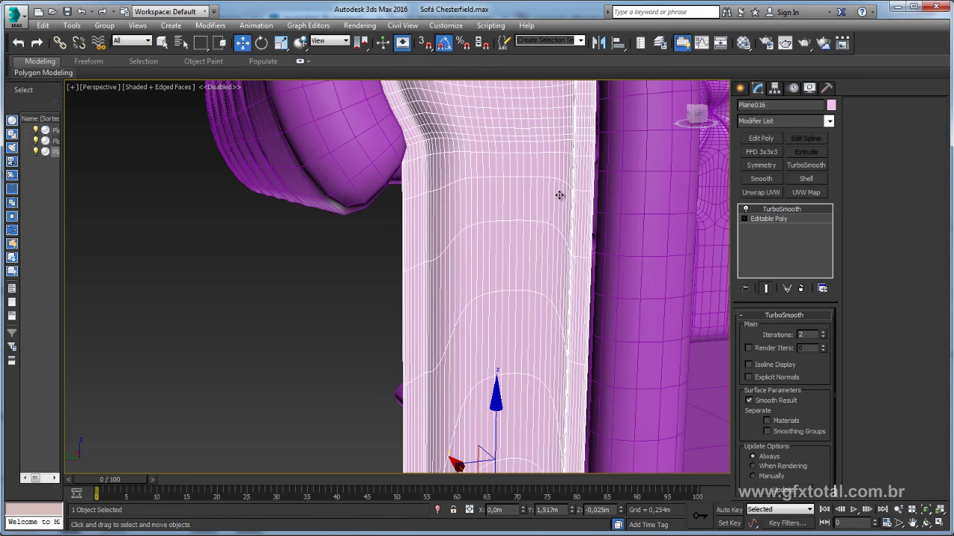
mouse_move(559, 196)
alt+middle_down()
mouse_move(550, 203)
mouse_move(488, 182)
alt+middle_up()
key(F4)
scroll(550, 203, down, 3)
scroll(488, 196, down, 3)
scroll(502, 217, down, 3)
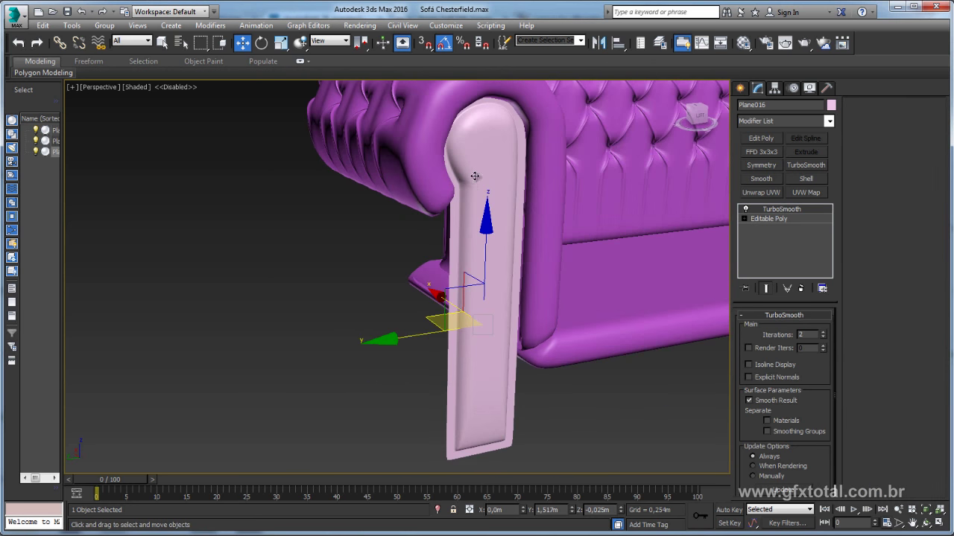
scroll(475, 176, down, 2)
scroll(438, 213, down, 3)
mouse_move(439, 213)
alt+middle_down()
mouse_move(522, 241)
mouse_move(418, 247)
alt+middle_up()
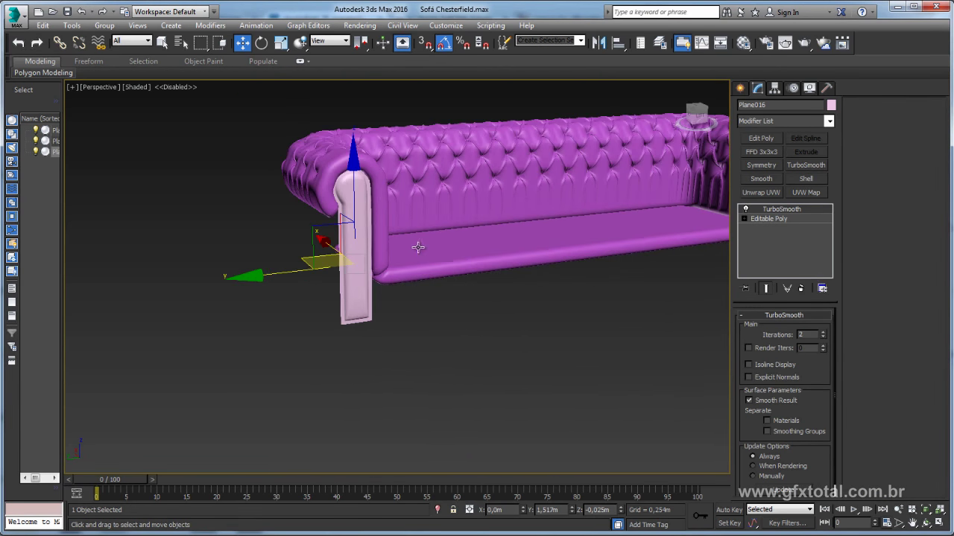
scroll(484, 256, down, 2)
alt+middle_drag(487, 256, 398, 264)
scroll(469, 245, down, 1)
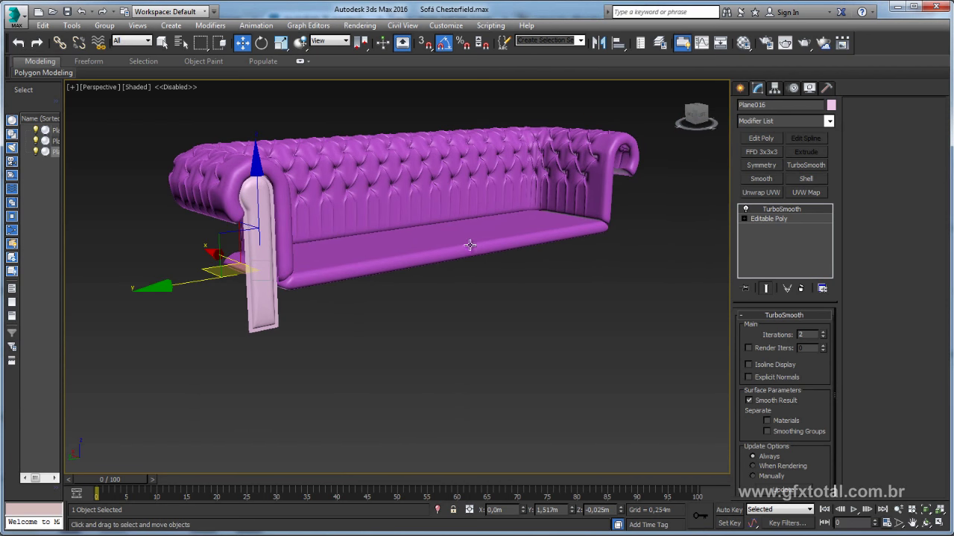
click(757, 220)
Step: In Border mode, slide the strip's lower open border along X
click(781, 329)
drag(571, 273, 201, 404)
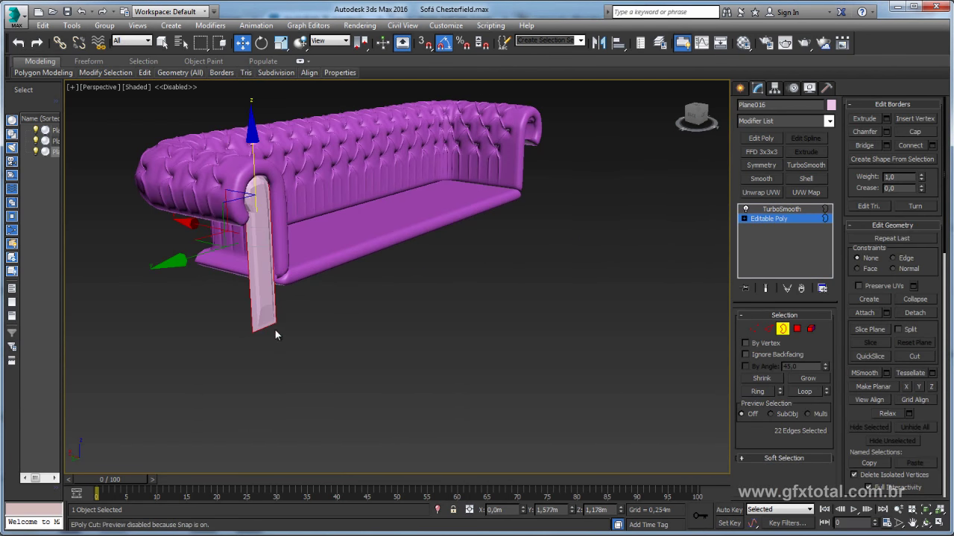
scroll(313, 320, up, 3)
mouse_move(358, 311)
alt+middle_down()
mouse_move(391, 341)
mouse_move(375, 211)
mouse_move(422, 204)
alt+middle_up()
scroll(375, 211, up, 2)
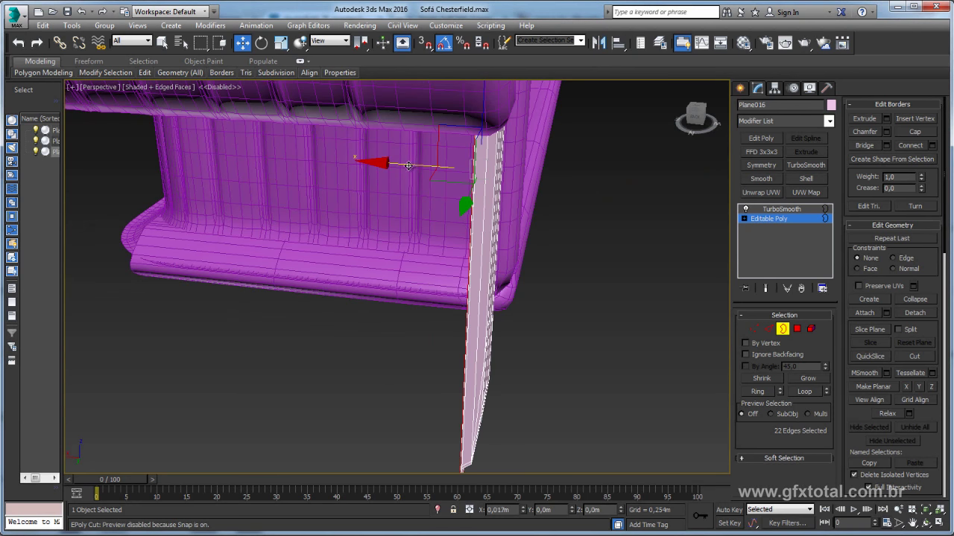
drag(408, 166, 398, 165)
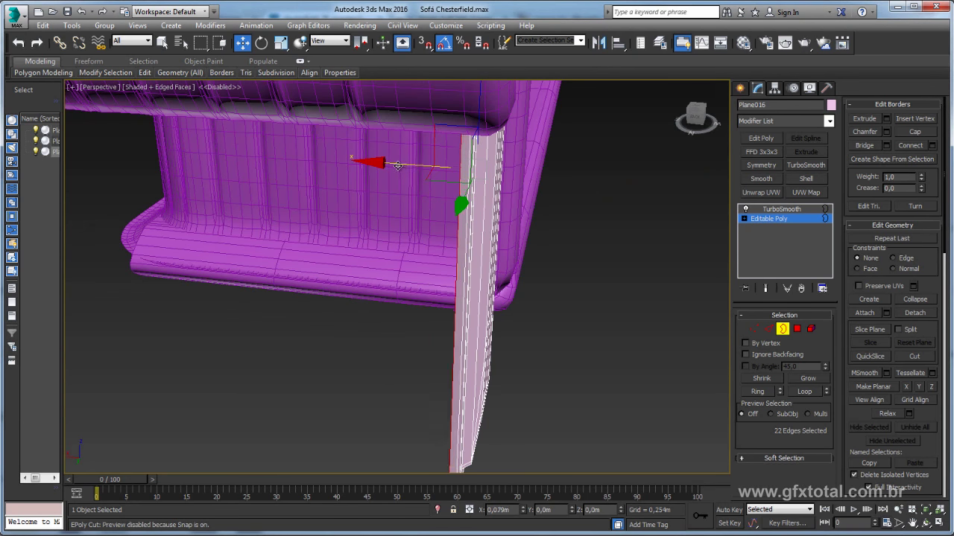
scroll(457, 394, up, 2)
alt+middle_drag(457, 394, 519, 297)
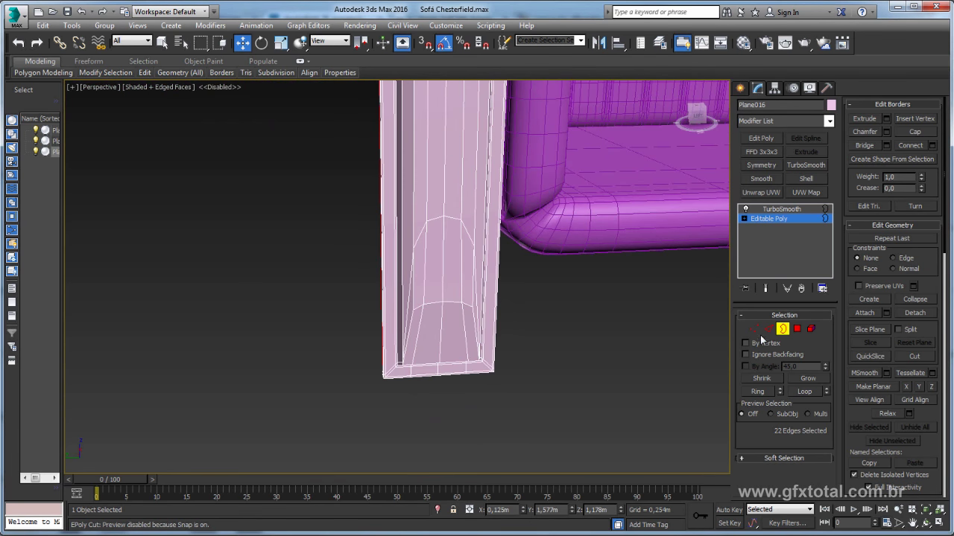
Step: Select edge loops near the strip's bottom in Edge mode, then undo the trial edge moves
click(769, 329)
alt+middle_drag(662, 309, 656, 328)
double_click(439, 313)
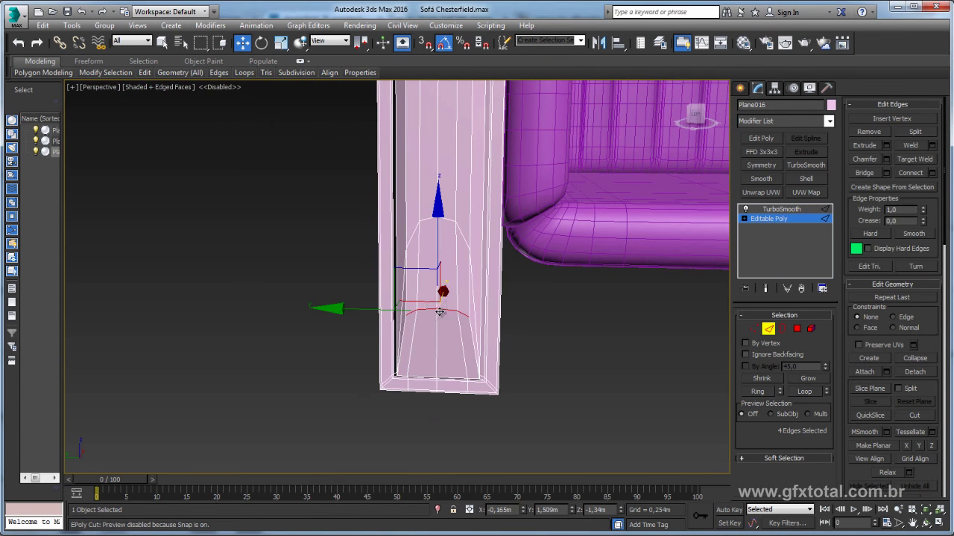
double_click(431, 222)
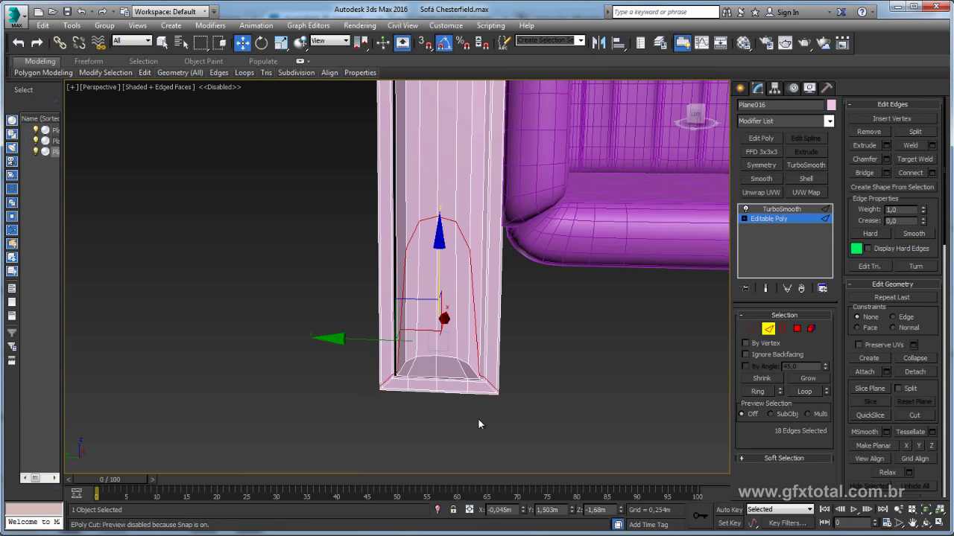
key(ctrl+z)
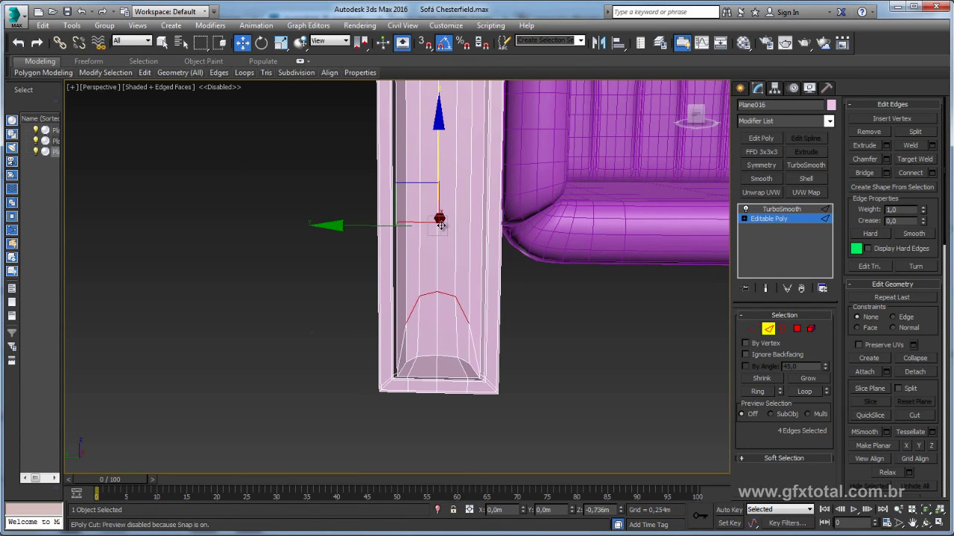
key(ctrl+z)
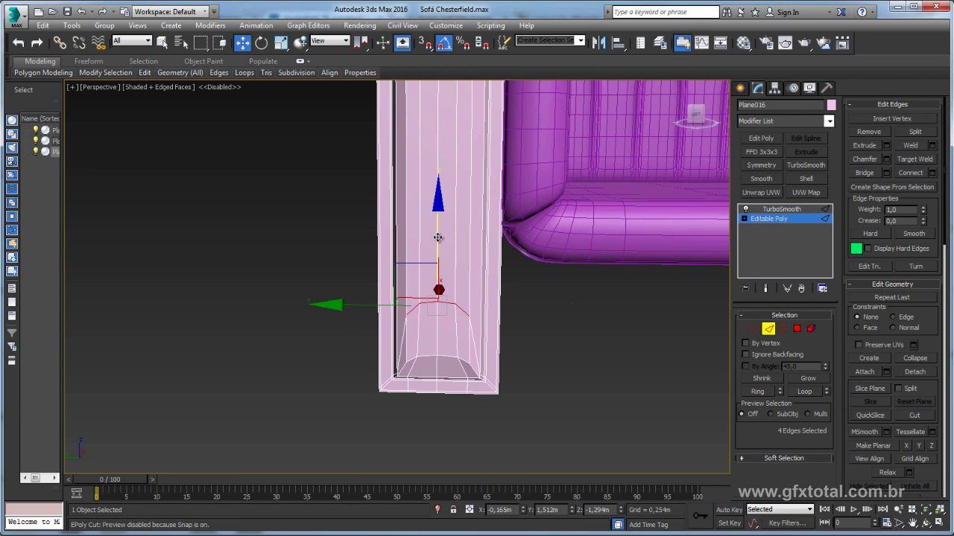
key(ctrl+z)
key(ctrl+z)
Step: Align the arm strip's pivot to the sofa's pivot point using Affect Pivot Only
click(781, 209)
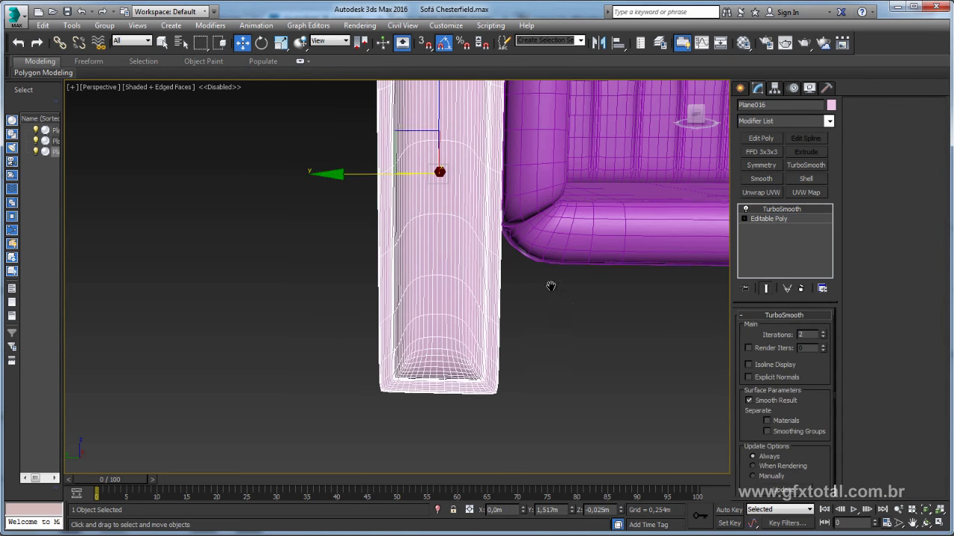
scroll(551, 286, down, 4)
mouse_move(560, 300)
alt+middle_down()
mouse_move(504, 380)
mouse_move(536, 377)
mouse_move(480, 319)
mouse_move(462, 320)
mouse_move(581, 332)
mouse_move(471, 367)
mouse_move(452, 352)
alt+middle_up()
scroll(480, 319, down, 2)
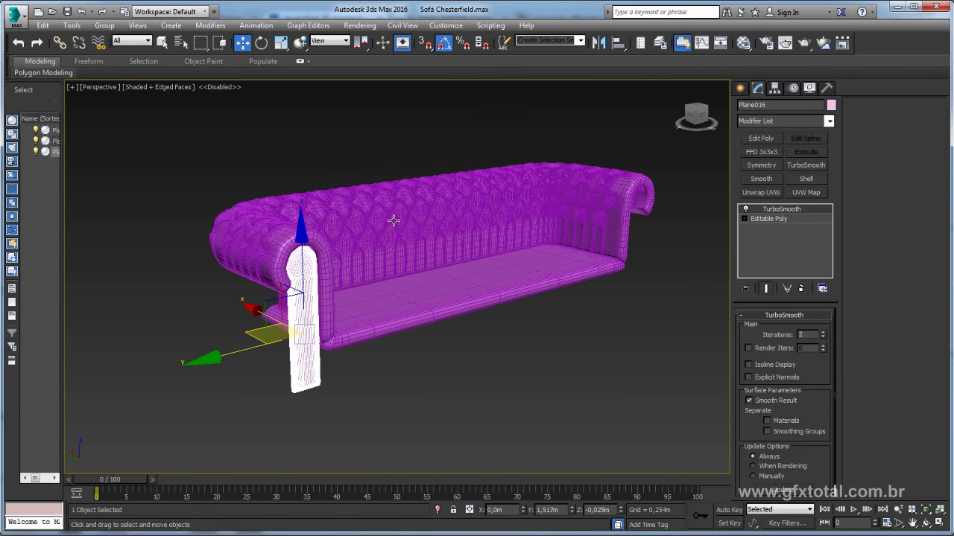
click(774, 89)
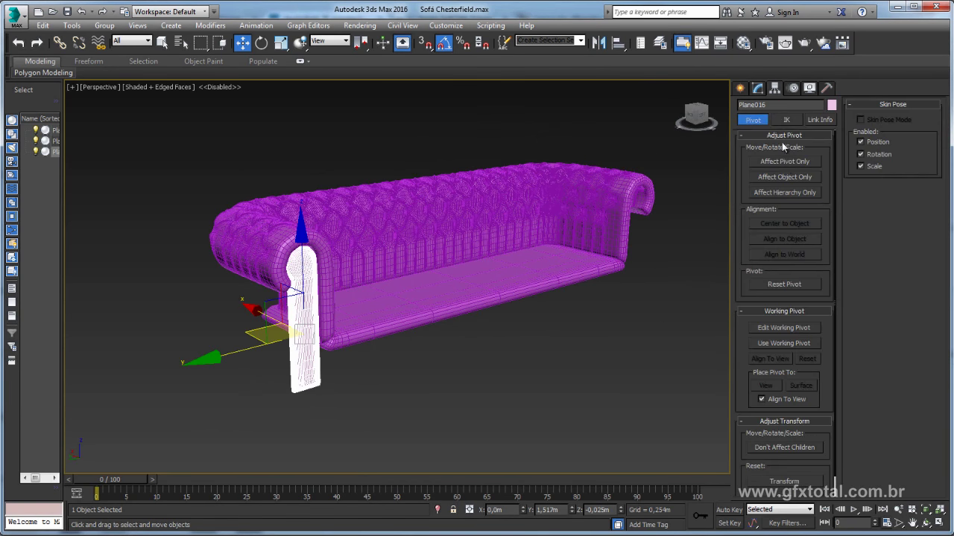
click(783, 162)
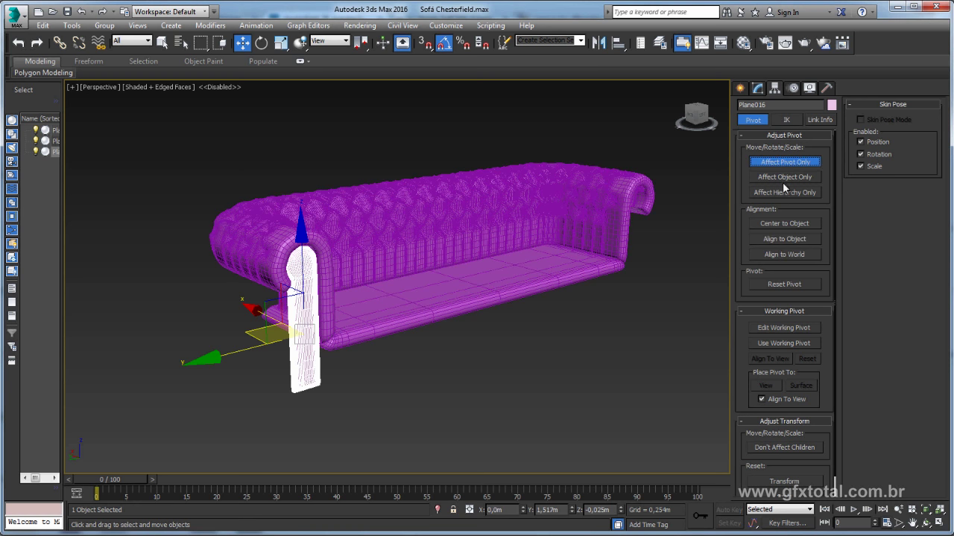
click(617, 43)
click(437, 221)
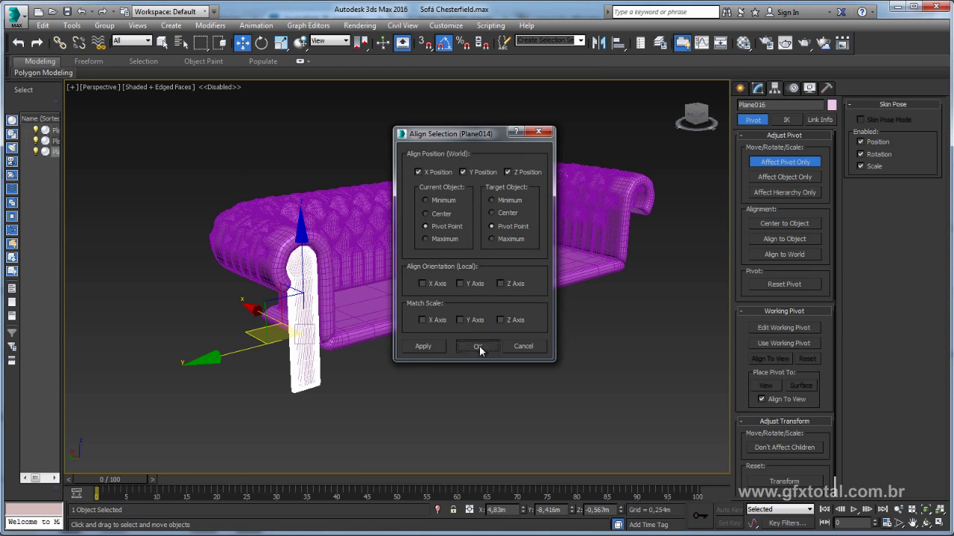
click(478, 346)
click(779, 160)
Step: Mirror a copy of the strip on Y onto the opposite arm, then select all objects
middle_drag(462, 224, 409, 235)
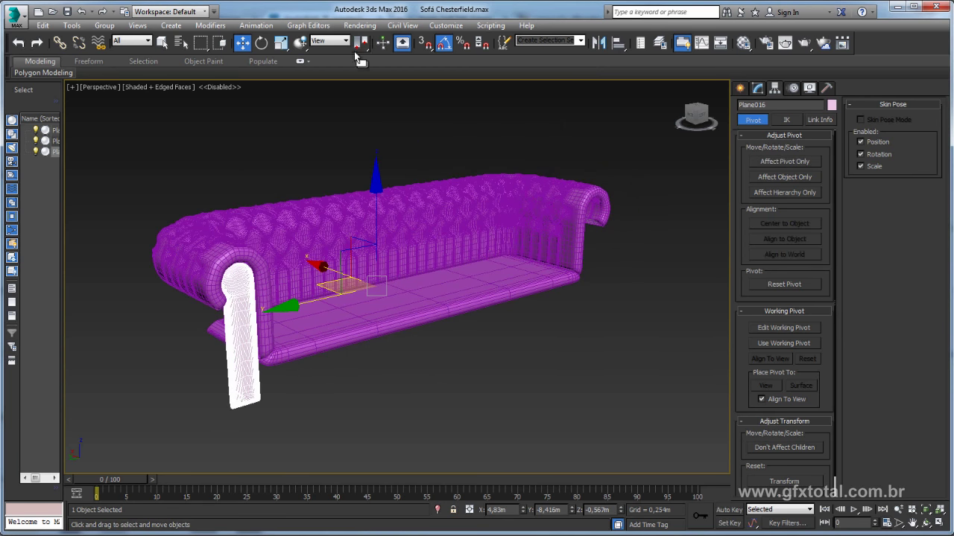
click(599, 42)
click(463, 299)
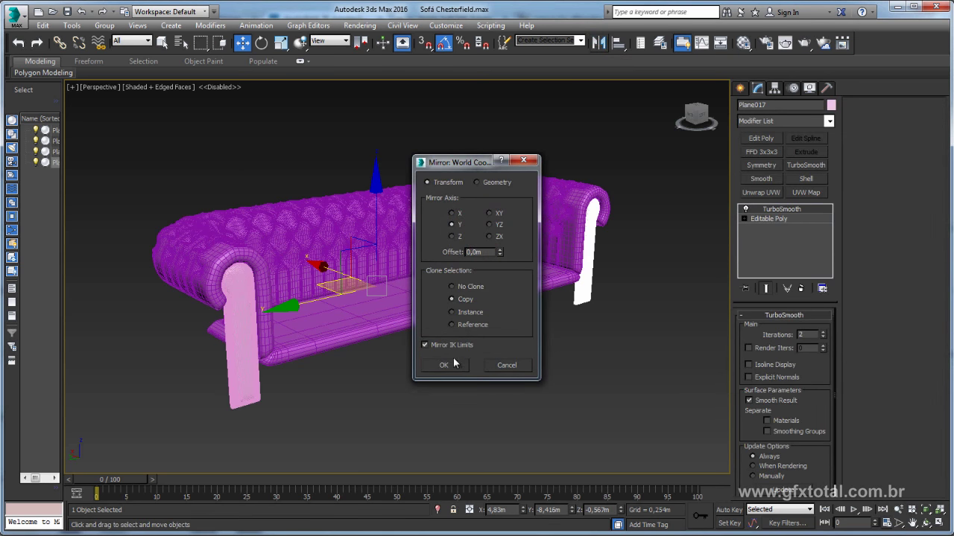
click(443, 365)
click(639, 328)
scroll(624, 345, up, 2)
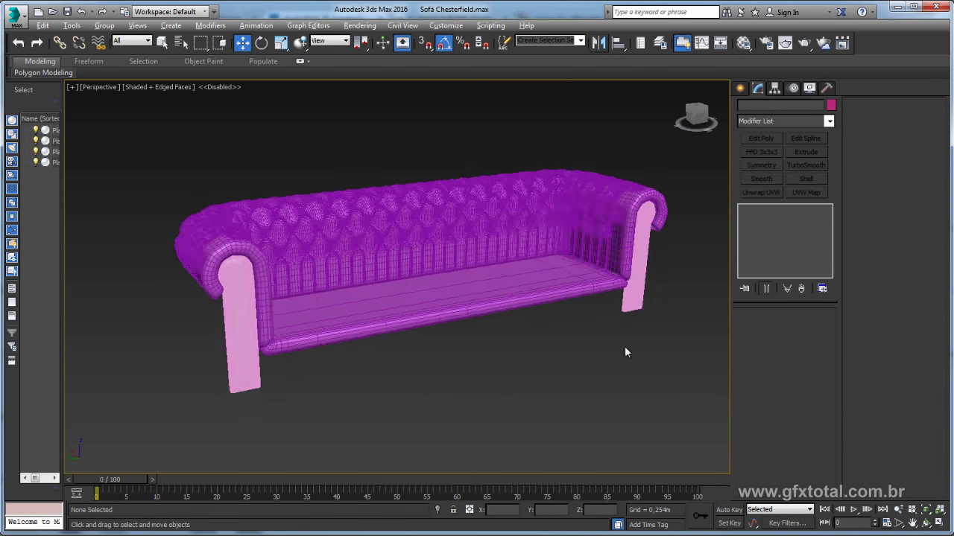
scroll(513, 291, up, 2)
scroll(513, 290, down, 4)
key(ctrl+a)
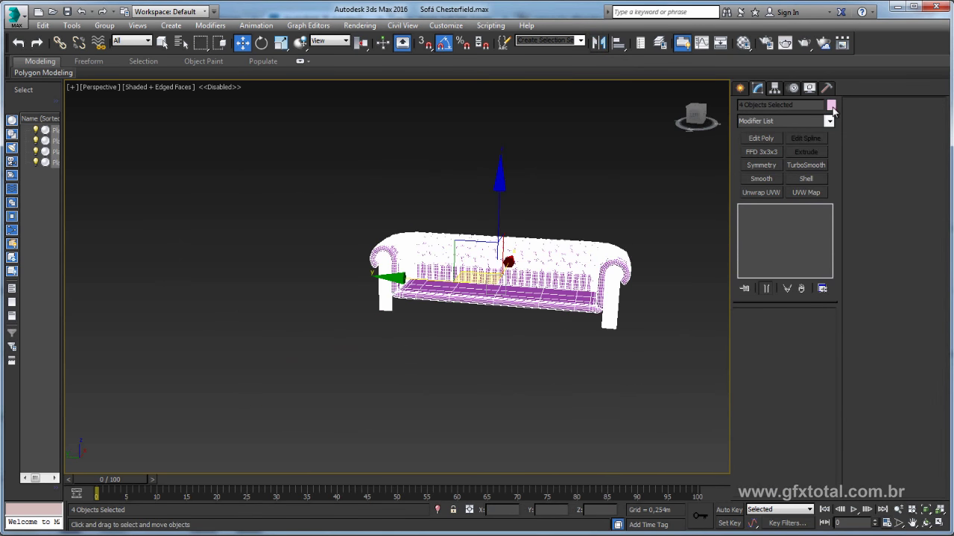
Step: Give all four selected sofa objects the dark navy custom object colour
click(831, 105)
click(621, 311)
click(463, 345)
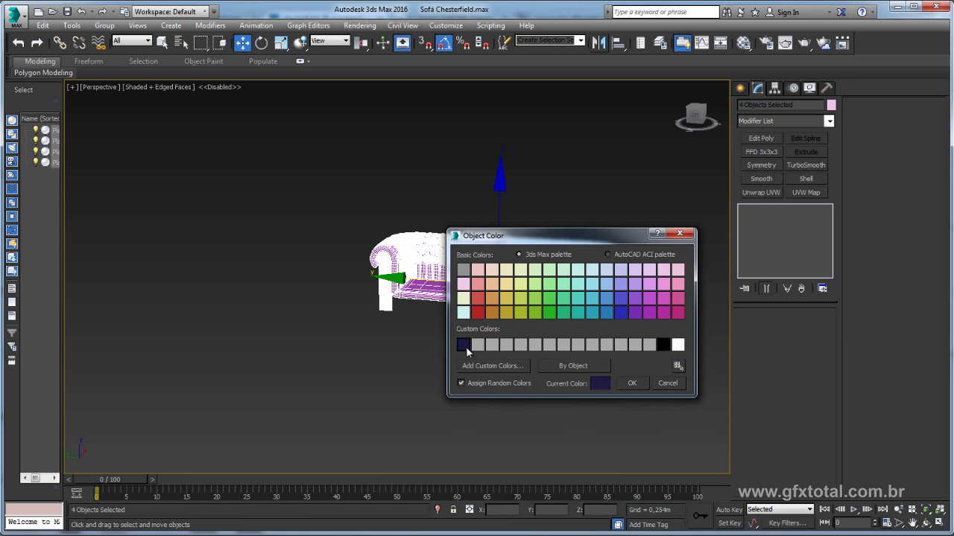
click(632, 383)
Step: Inspect the navy sofa with edges hidden, select the body, and bring the left armrest forward
click(432, 377)
alt+middle_drag(432, 377, 511, 365)
scroll(460, 326, up, 3)
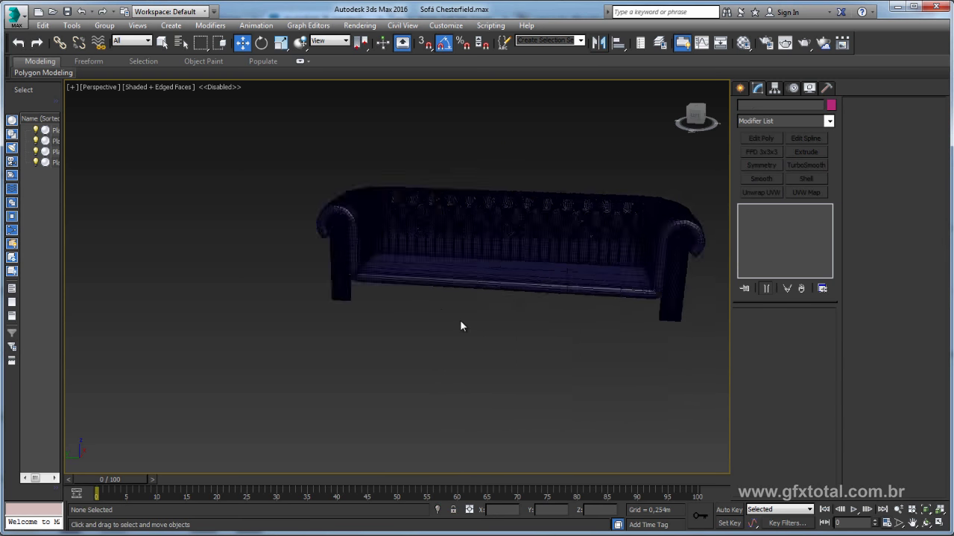
scroll(459, 326, up, 3)
mouse_move(495, 329)
alt+middle_down()
mouse_move(511, 298)
mouse_move(330, 358)
alt+middle_up()
key(F4)
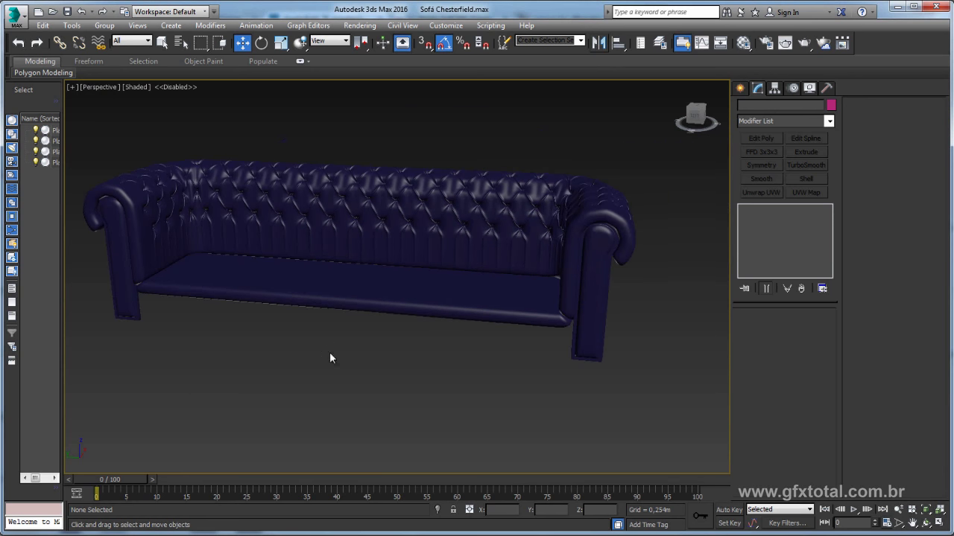
scroll(330, 358, up, 3)
alt+middle_drag(425, 340, 362, 180)
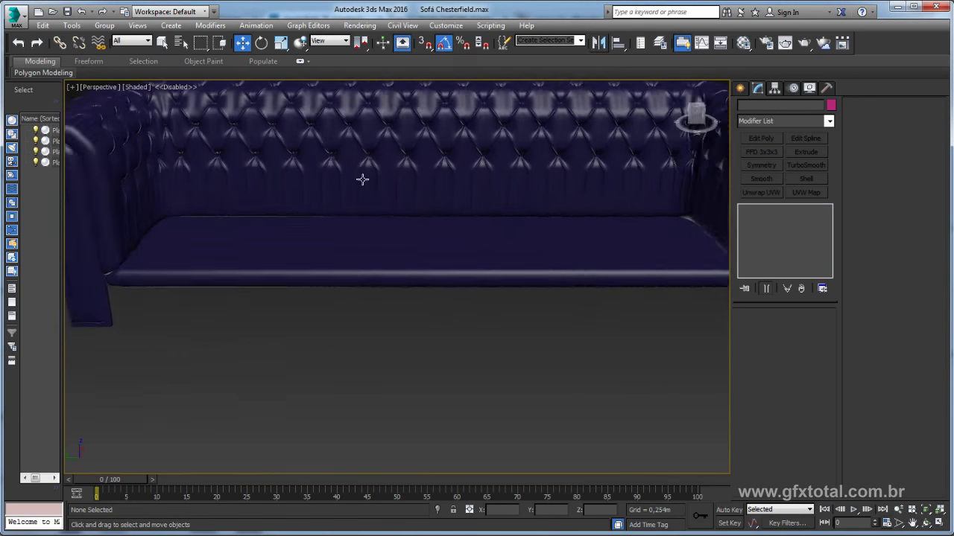
click(362, 180)
mouse_move(351, 234)
alt+middle_down()
mouse_move(304, 292)
mouse_move(347, 274)
mouse_move(599, 255)
alt+middle_up()
scroll(365, 261, down, 3)
mouse_move(314, 241)
alt+middle_down()
mouse_move(309, 212)
mouse_move(347, 193)
alt+middle_up()
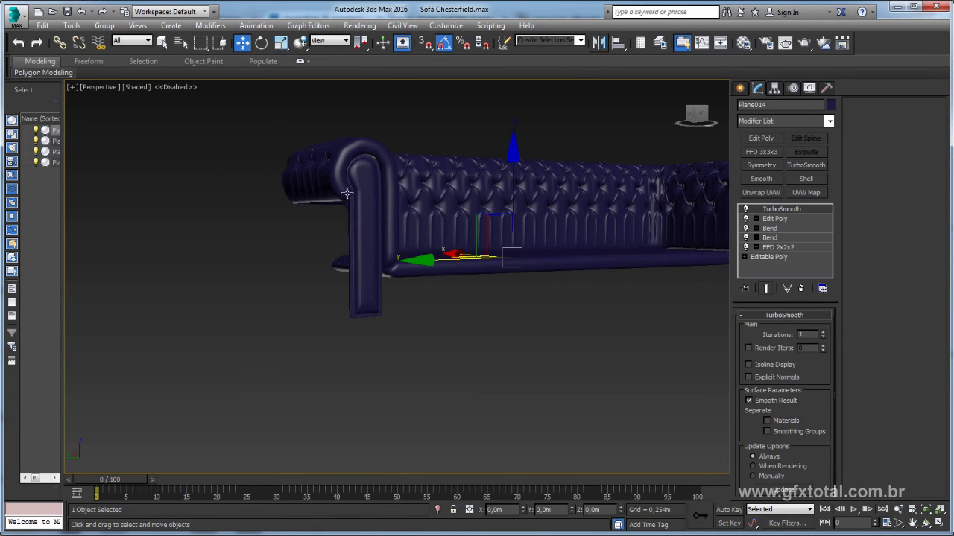
Step: Accept the topology warning on Plane014, then enter its Edit Poly Edge level near the left arm
click(769, 255)
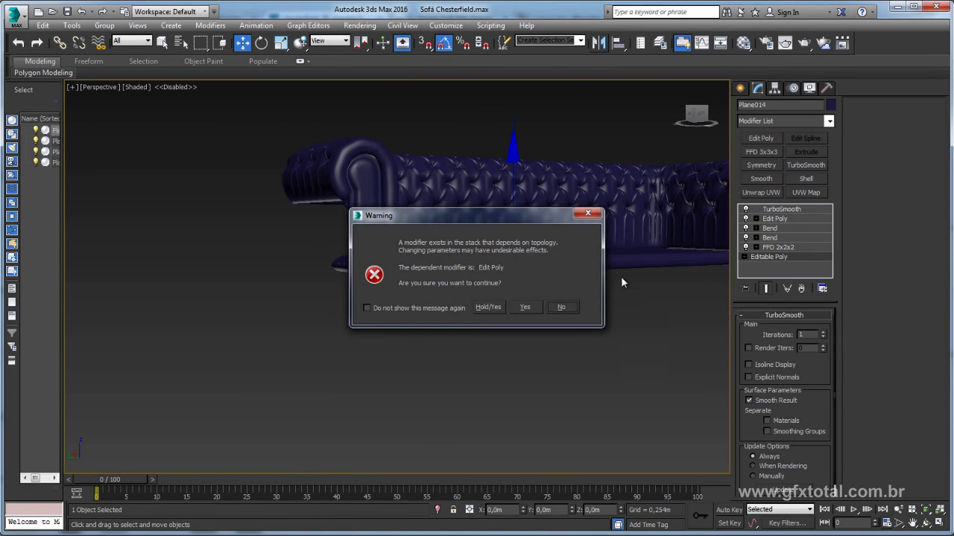
key(Return)
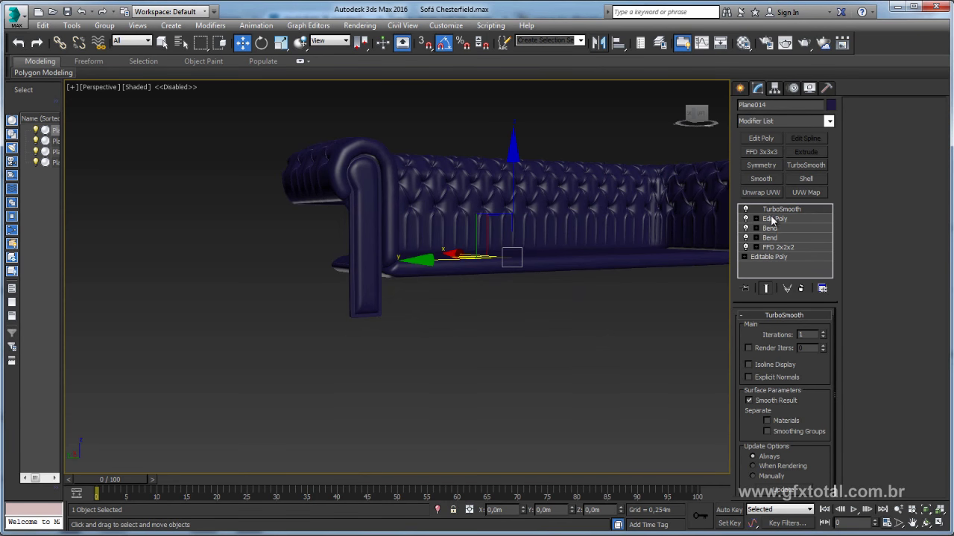
click(773, 219)
click(756, 219)
click(775, 238)
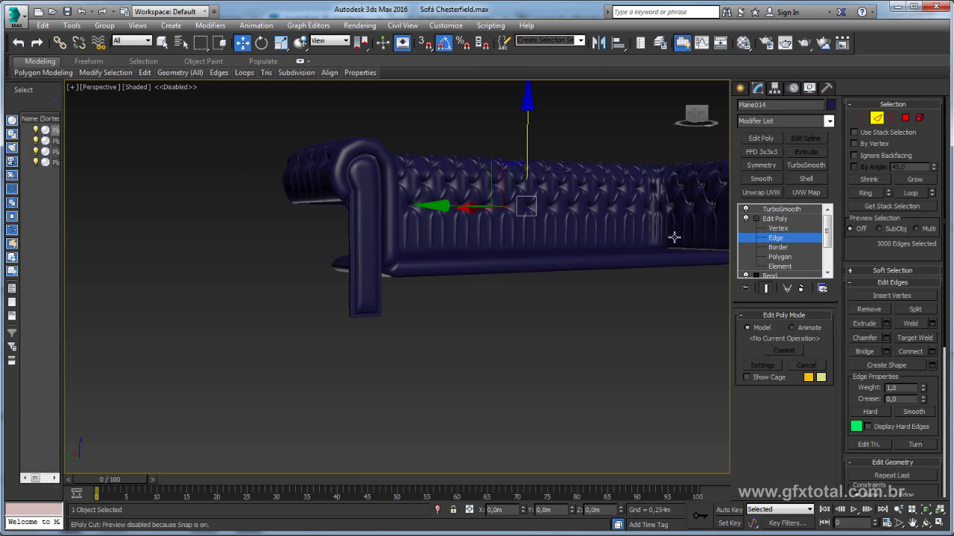
alt+middle_drag(345, 214, 310, 173)
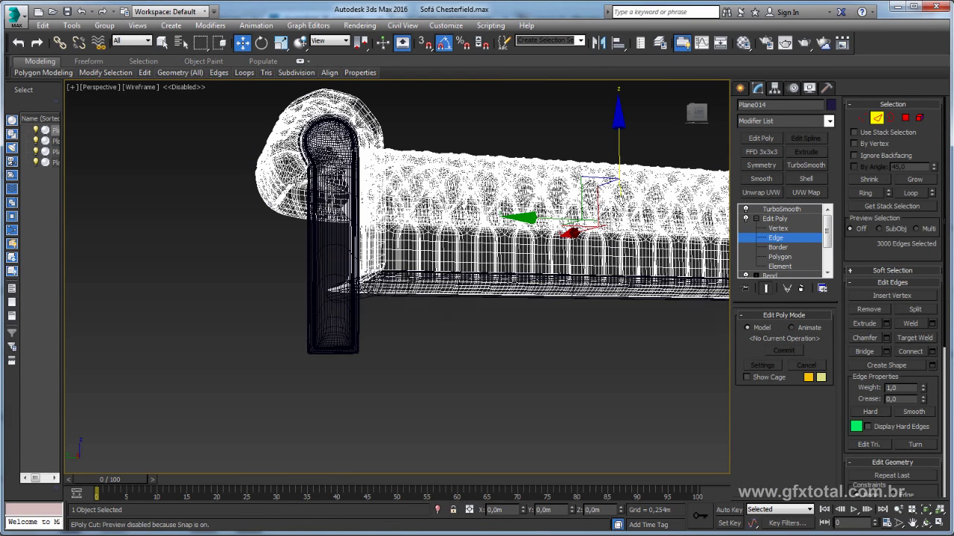
scroll(301, 184, up, 3)
alt+middle_drag(315, 224, 339, 213)
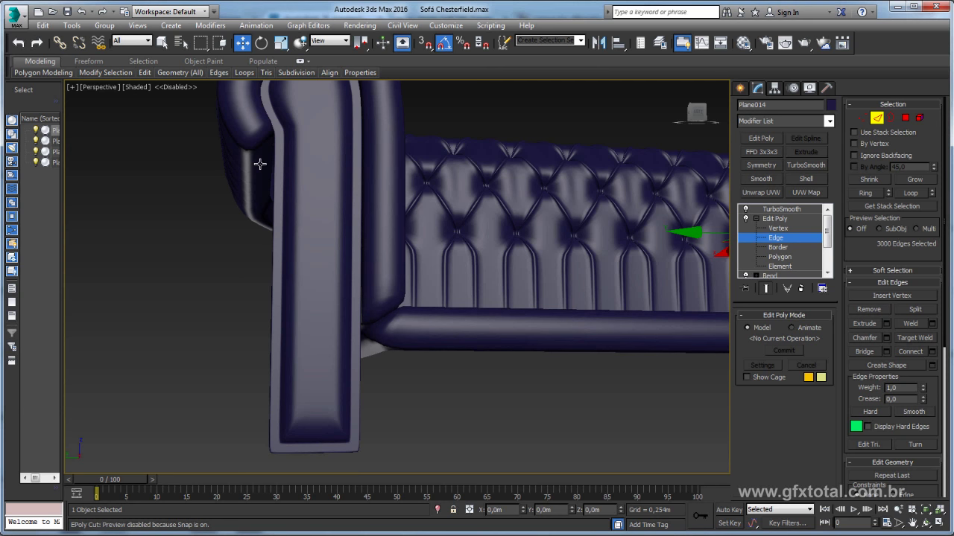
key(F4)
Step: With TurboSmooth off, select the polygon loop running around the arm's edge
click(904, 118)
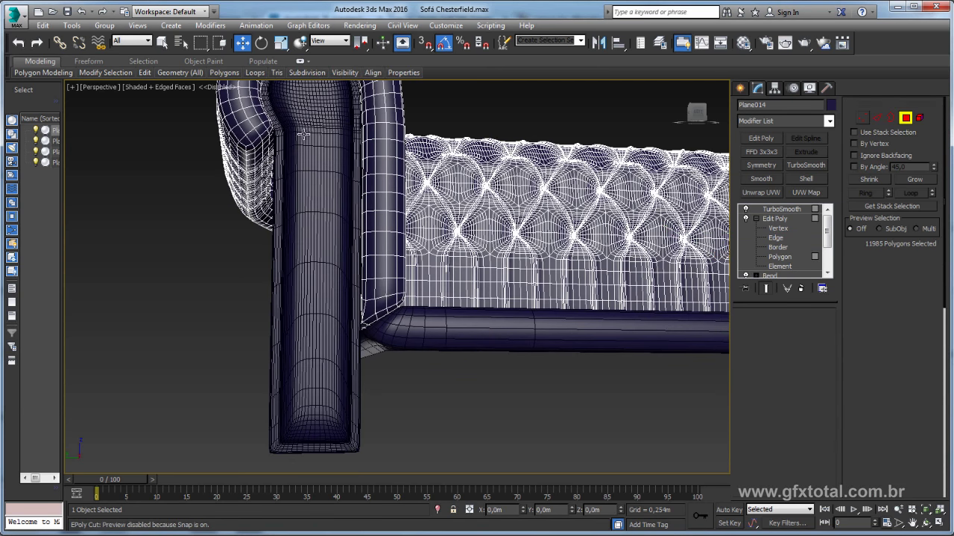
scroll(253, 142, up, 2)
scroll(253, 141, up, 2)
click(259, 133)
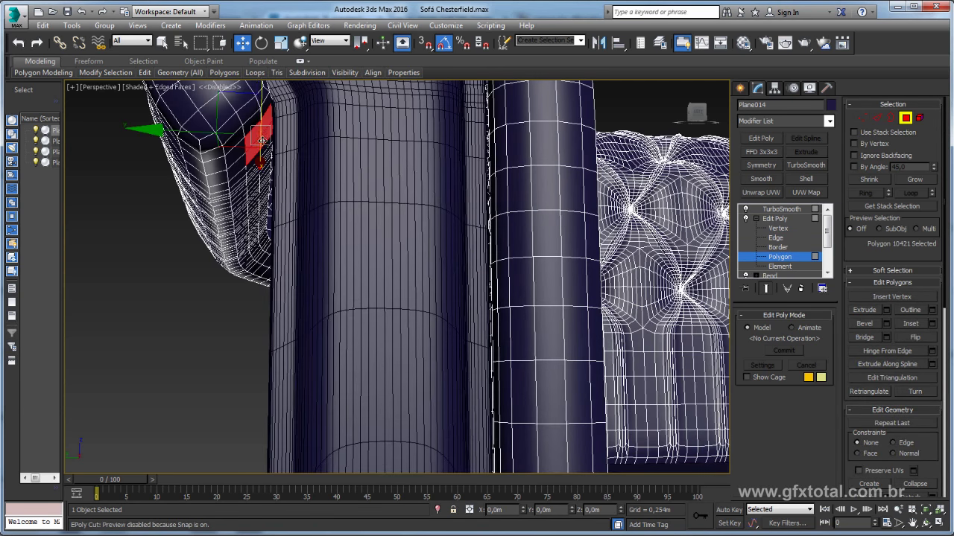
alt+middle_drag(260, 134, 256, 183)
ctrl+click(256, 184)
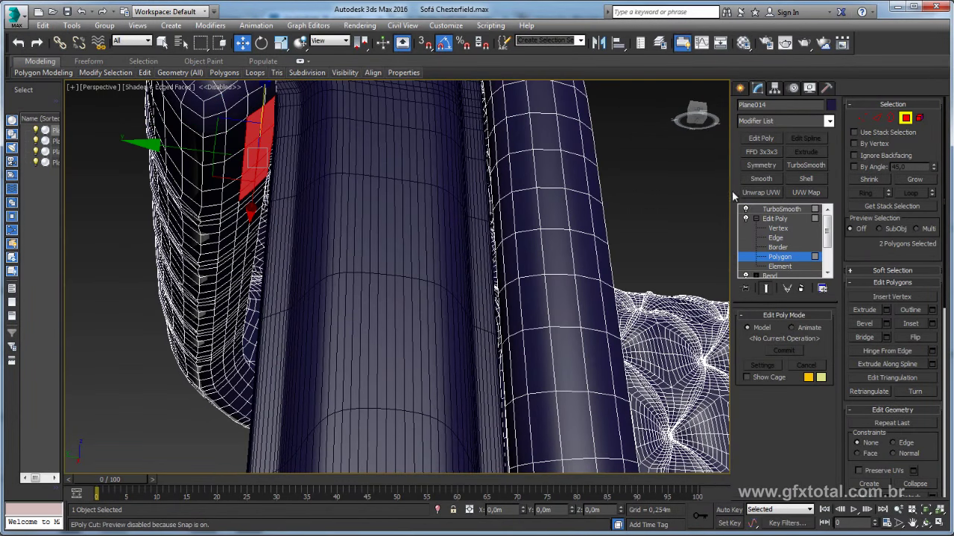
click(747, 209)
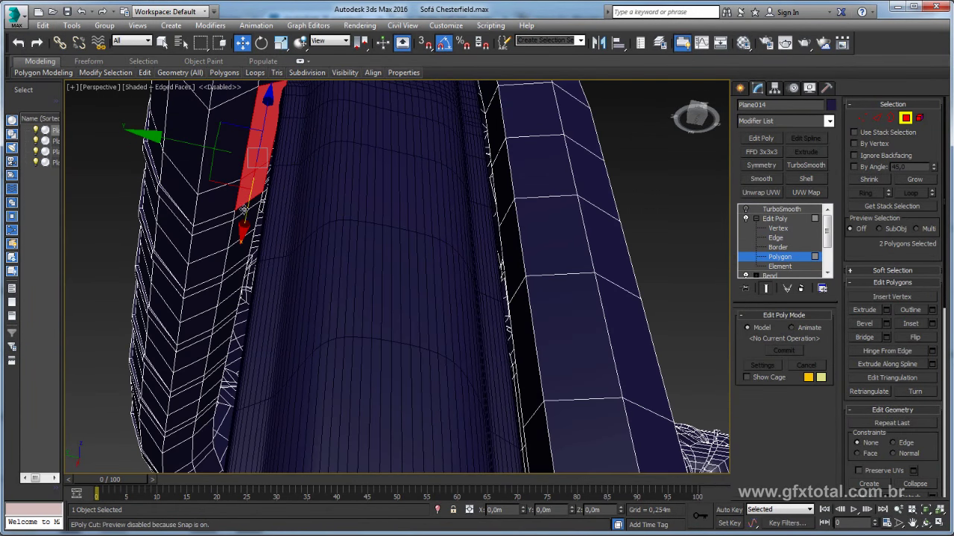
ctrl+click(240, 237)
ctrl+click(237, 252)
ctrl+click(229, 273)
ctrl+click(225, 287)
ctrl+click(221, 302)
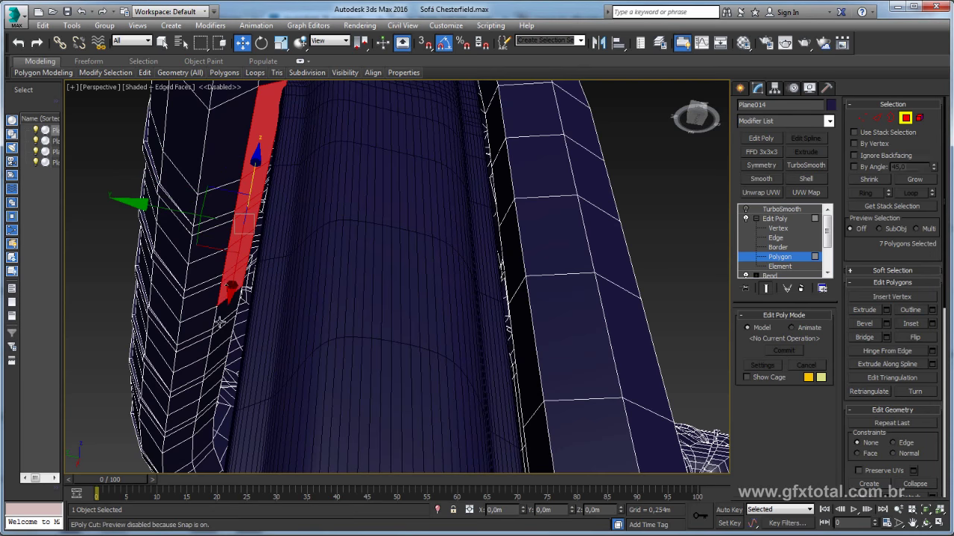
mouse_move(220, 322)
alt+middle_down()
mouse_move(268, 298)
mouse_move(313, 253)
alt+middle_up()
ctrl+click(319, 247)
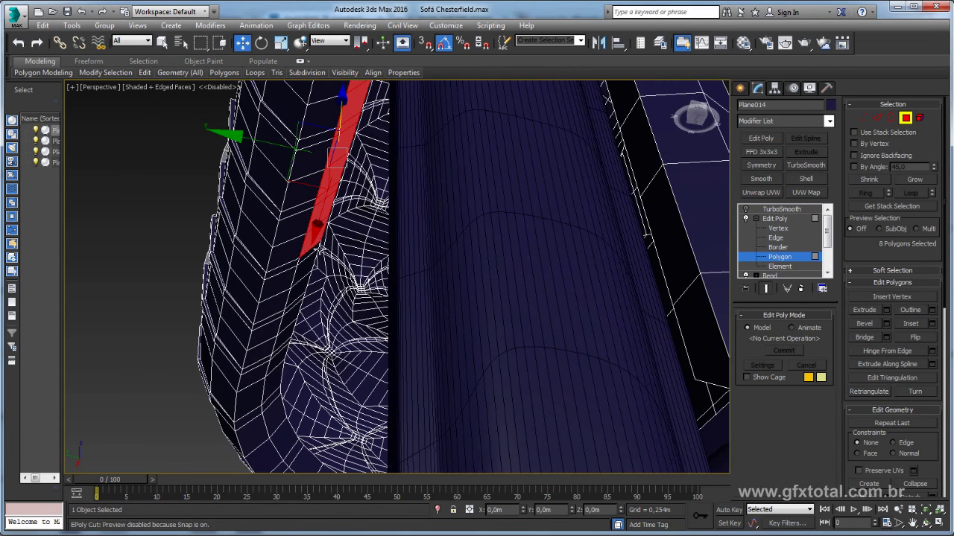
shift+click(307, 254)
Step: Deselect the arm-top polygons, leaving the 134-polygon lower arm strip, and open Extrude Settings
scroll(307, 255, down, 5)
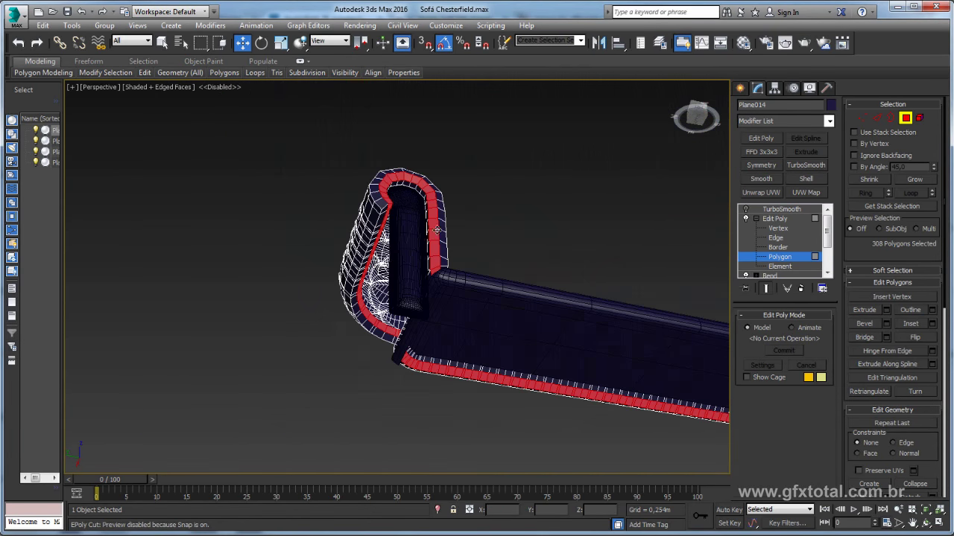
mouse_move(417, 261)
alt+middle_down()
mouse_move(448, 248)
mouse_move(436, 211)
alt+middle_up()
scroll(433, 196, up, 3)
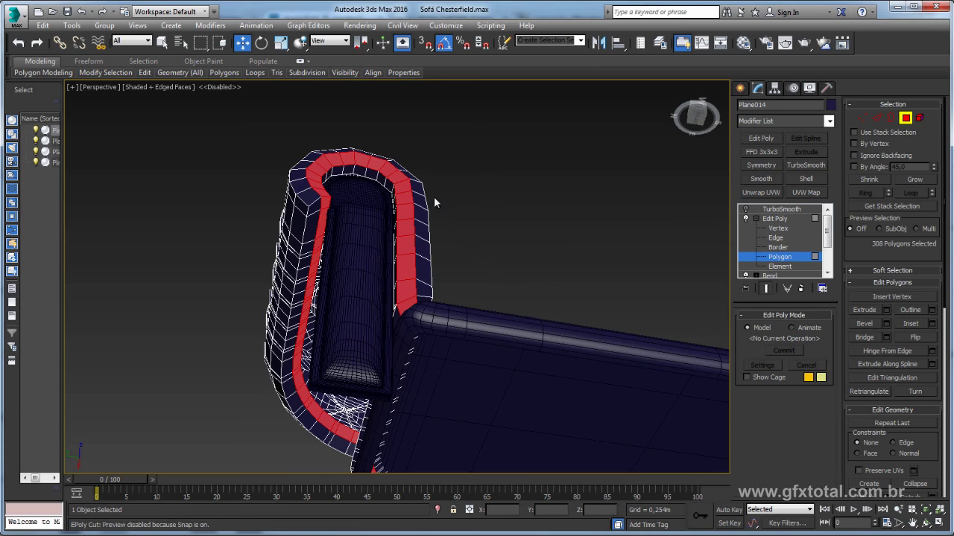
alt+drag(271, 199, 271, 198)
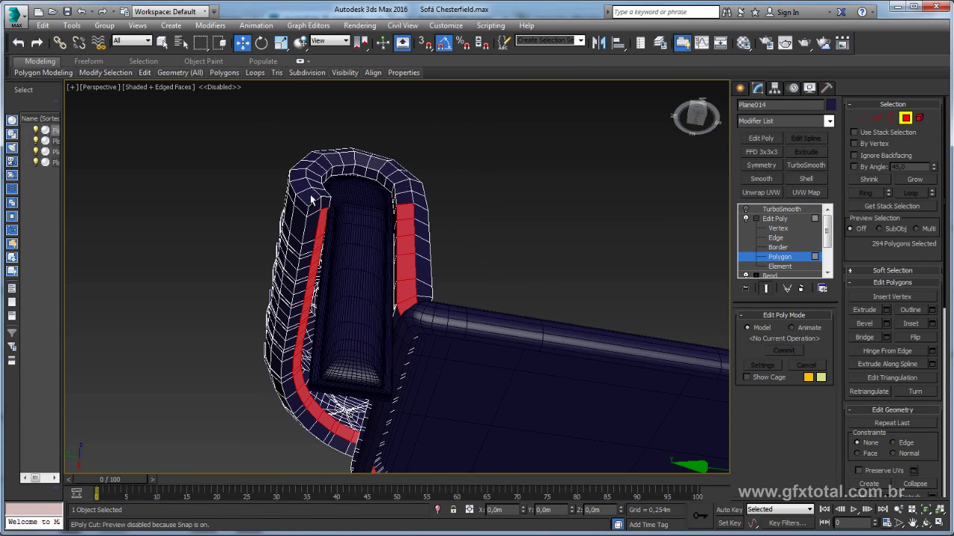
mouse_move(315, 198)
alt+middle_down()
mouse_move(424, 194)
mouse_move(561, 132)
alt+middle_up()
alt+drag(492, 224, 543, 255)
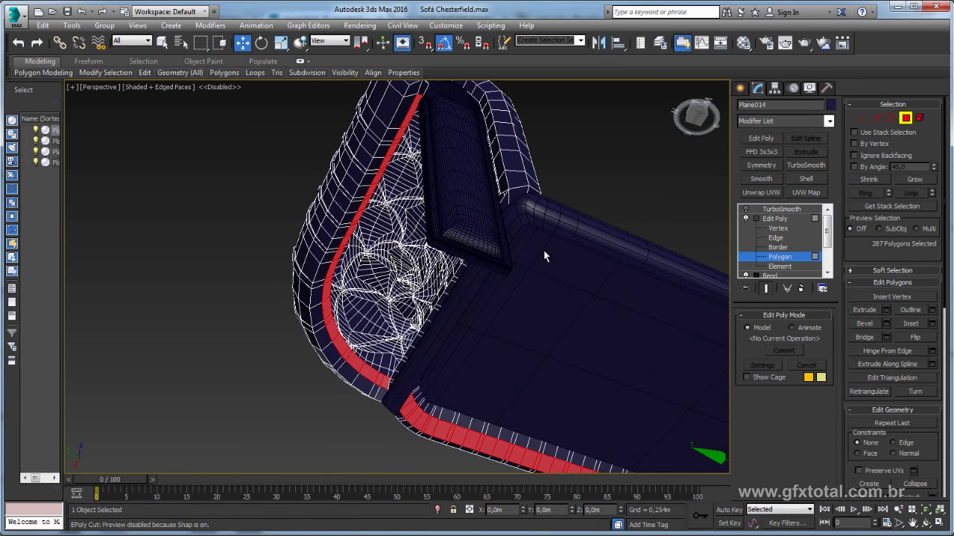
click(438, 510)
mouse_move(447, 480)
alt+middle_down()
mouse_move(573, 309)
mouse_move(582, 253)
mouse_move(569, 269)
mouse_move(564, 202)
mouse_move(547, 180)
alt+middle_up()
alt+drag(521, 232, 501, 217)
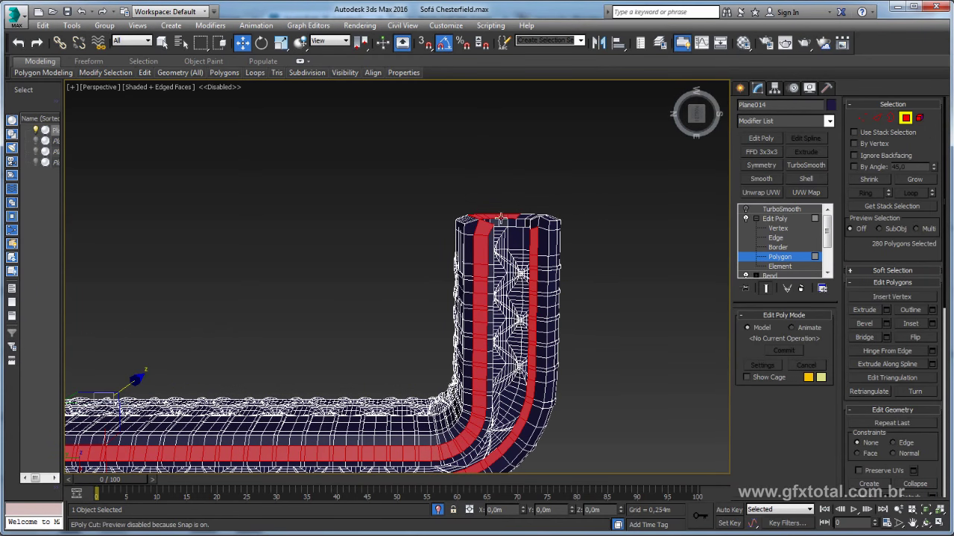
alt+drag(521, 263, 522, 263)
mouse_move(522, 262)
alt+middle_down()
mouse_move(295, 330)
mouse_move(485, 344)
alt+middle_up()
alt+drag(207, 361, 208, 362)
mouse_move(234, 366)
alt+middle_down()
mouse_move(315, 355)
mouse_move(285, 249)
mouse_move(443, 241)
mouse_move(421, 240)
mouse_move(440, 223)
alt+middle_up()
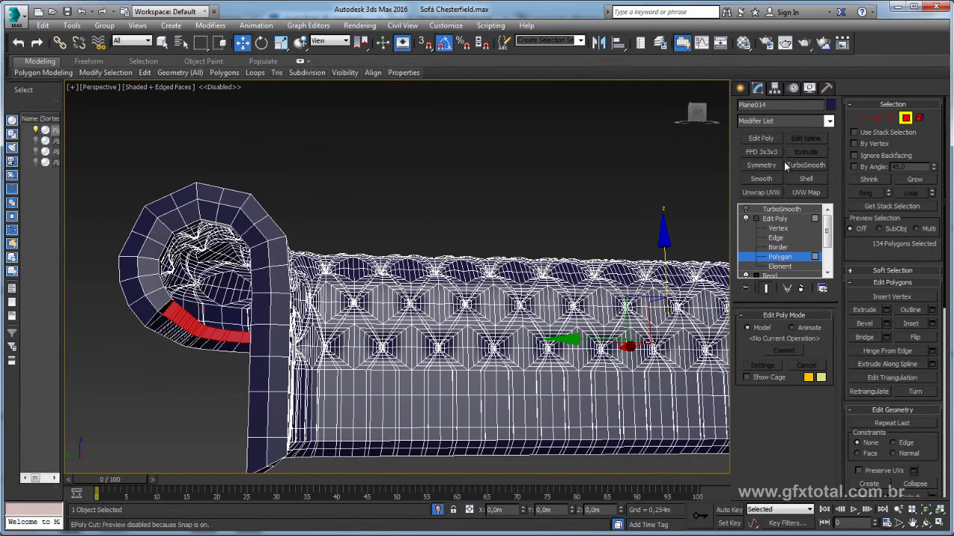
click(886, 312)
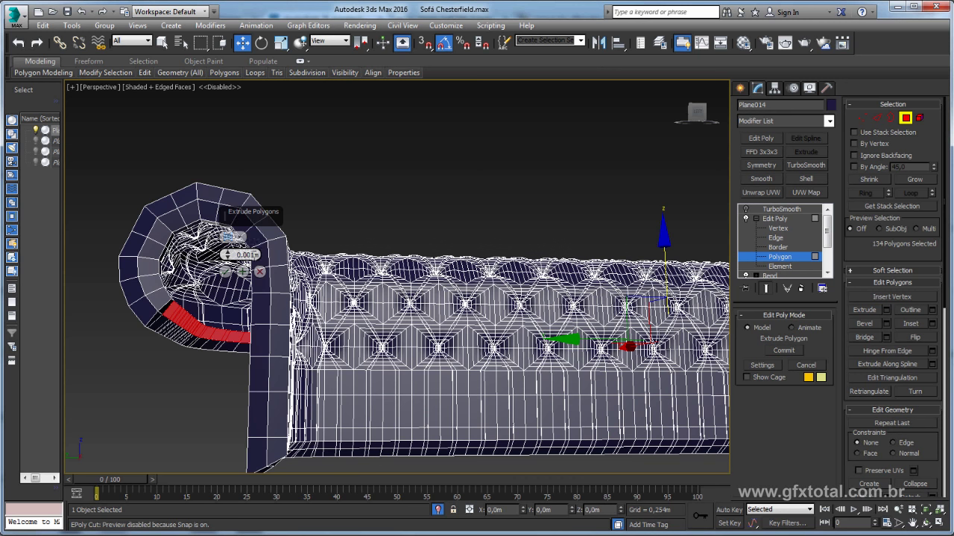
Step: Cancel the extrude and move the selected polygons down to the sofa's base
click(226, 272)
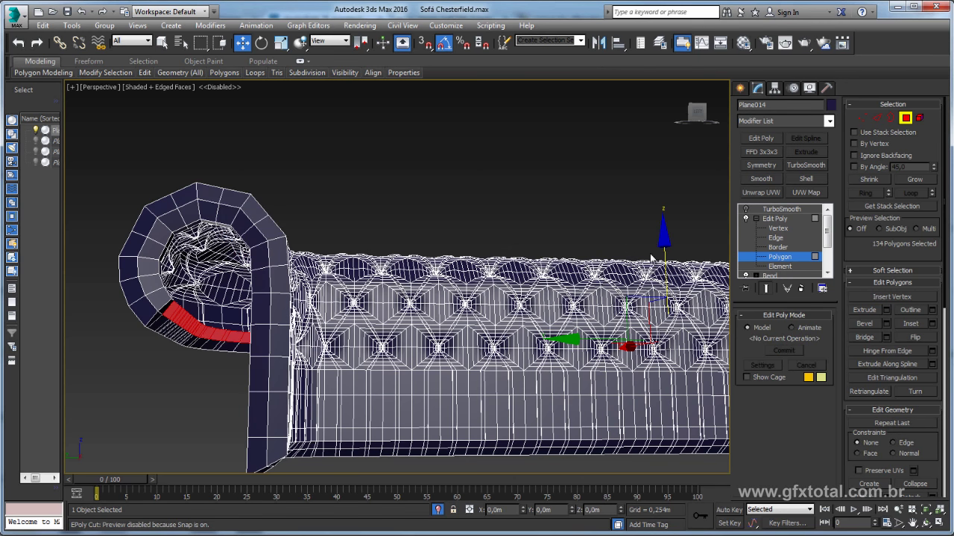
drag(663, 251, 663, 350)
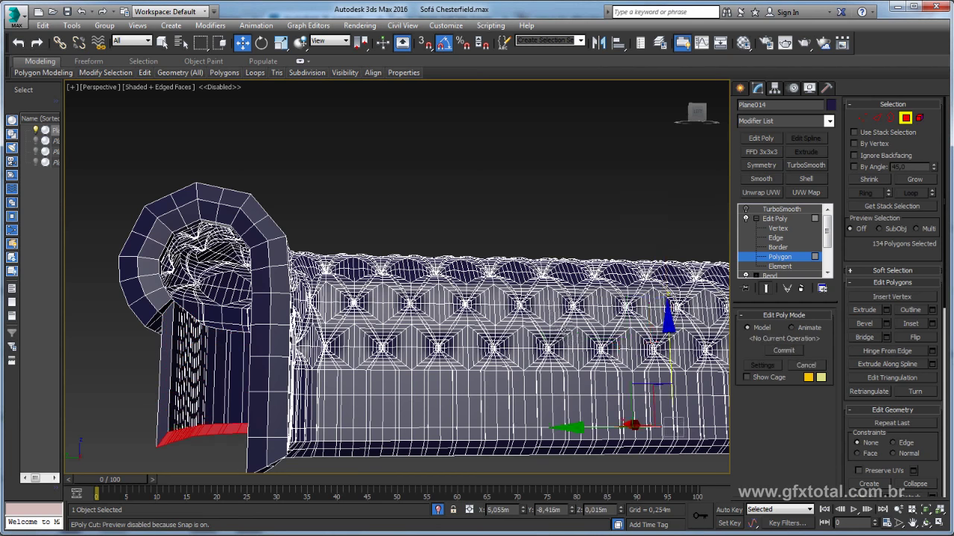
mouse_move(663, 350)
alt+middle_down()
mouse_move(518, 248)
mouse_move(525, 227)
alt+middle_up()
drag(615, 195, 616, 225)
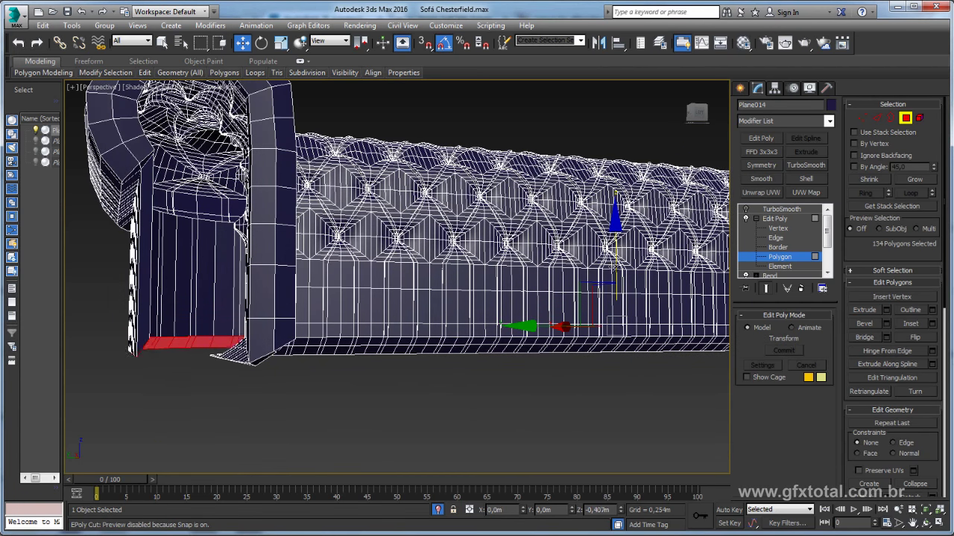
Step: Scale the polygons to 10% on Z to flatten them, then bring up the reference photo
key(e)
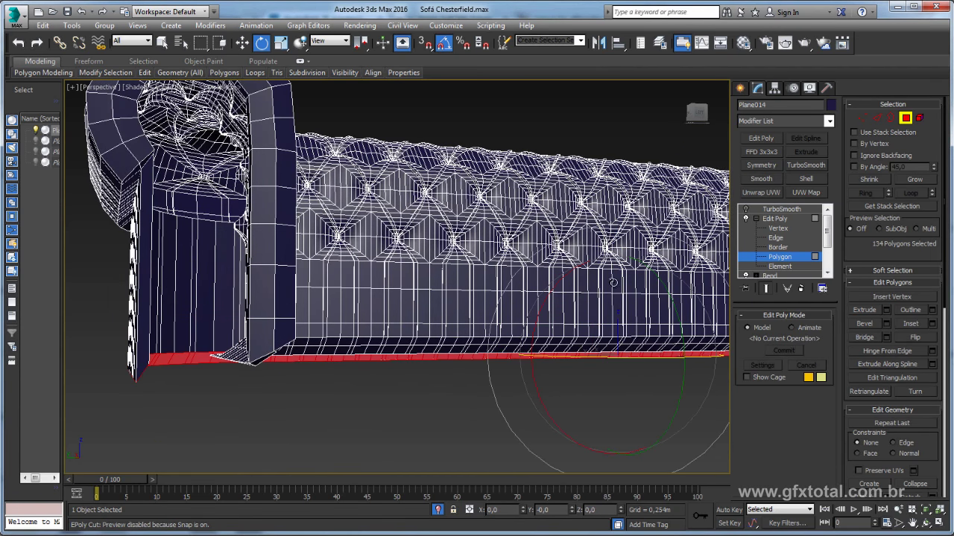
key(r)
scroll(552, 246, down, 3)
drag(584, 450, 584, 477)
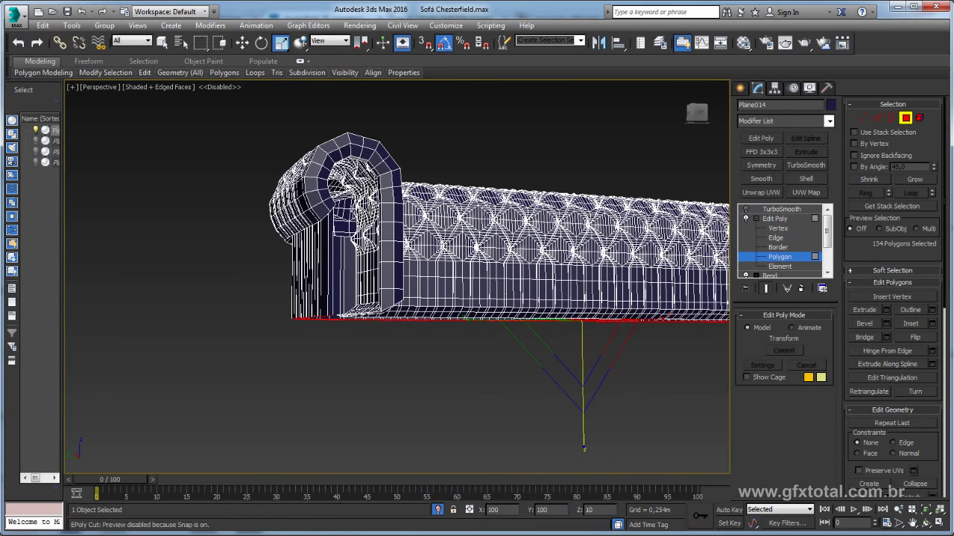
alt+middle_drag(571, 191, 596, 264)
key(w)
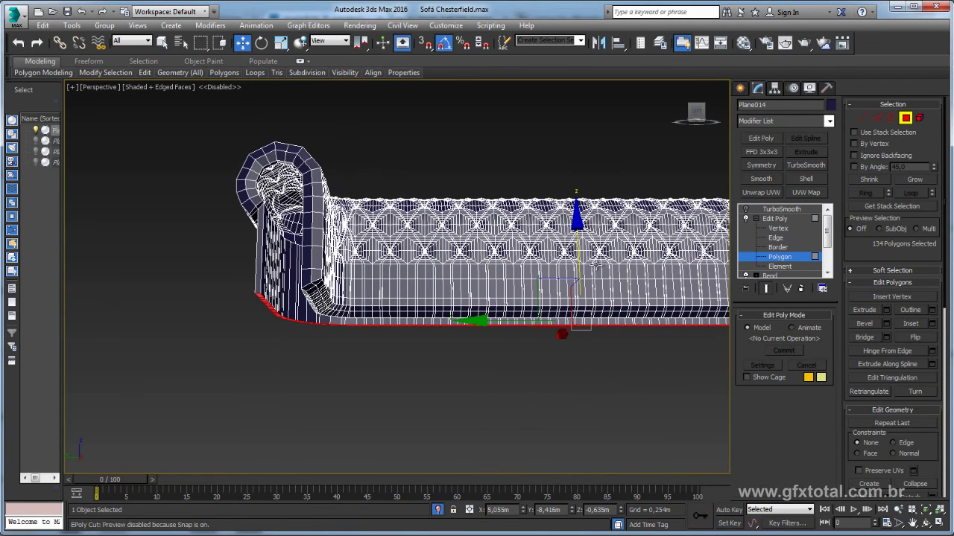
key(alt+Tab)
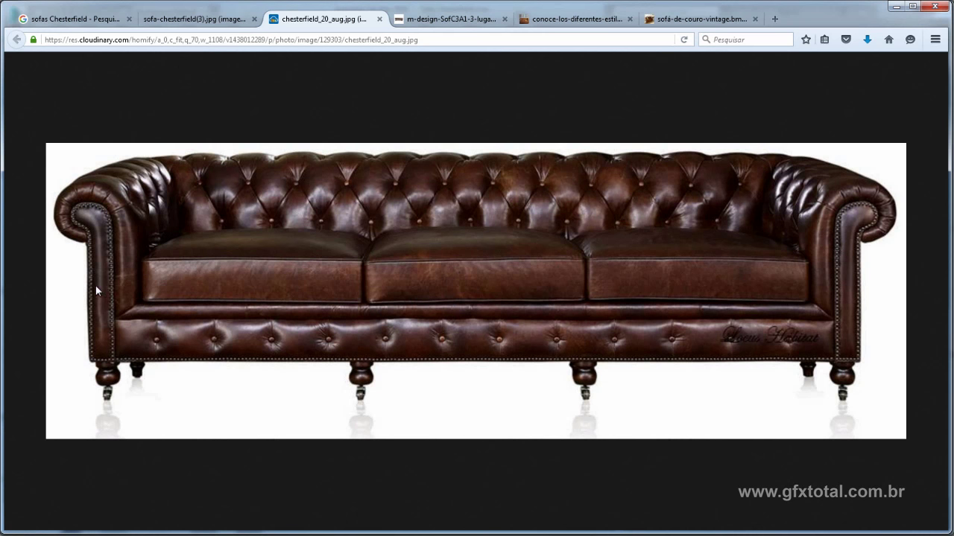
click(440, 21)
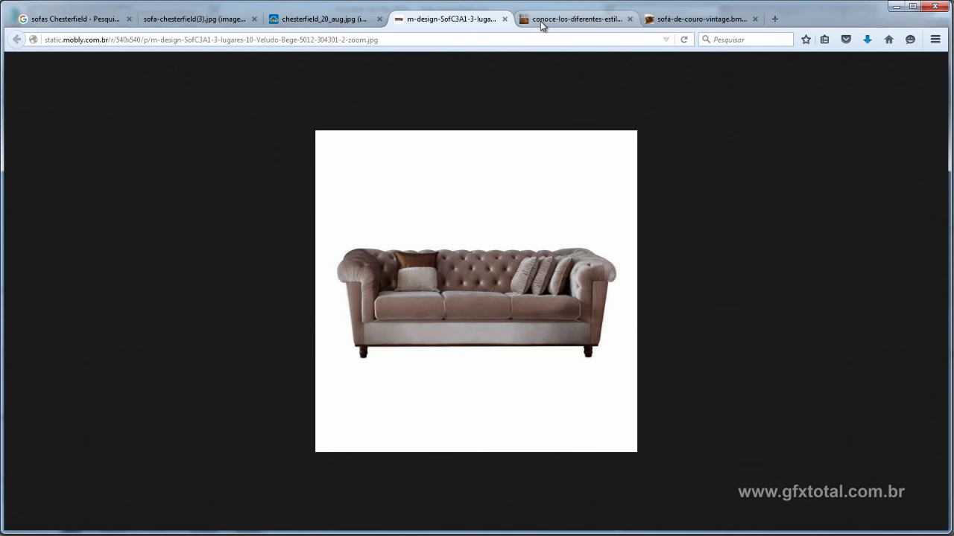
click(549, 22)
click(682, 21)
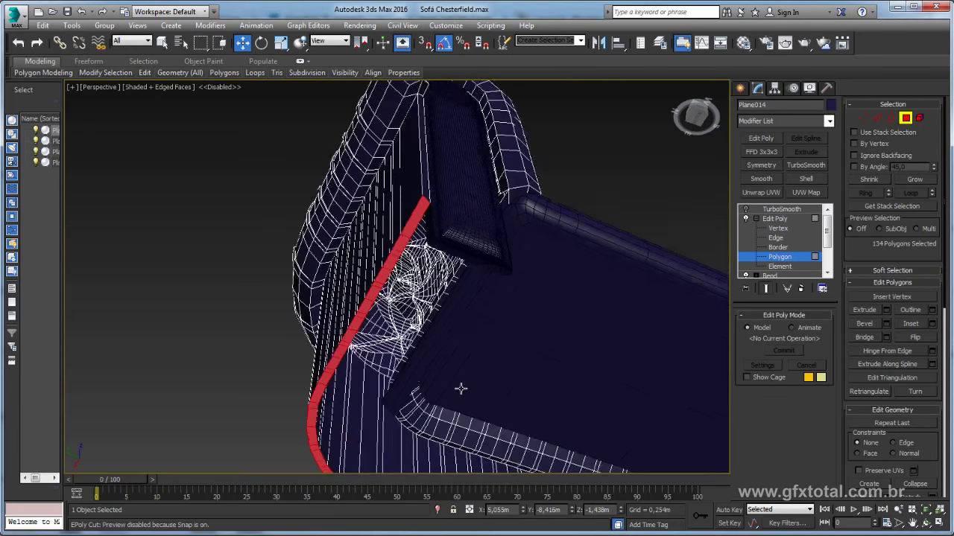
middle_drag(531, 284, 492, 241)
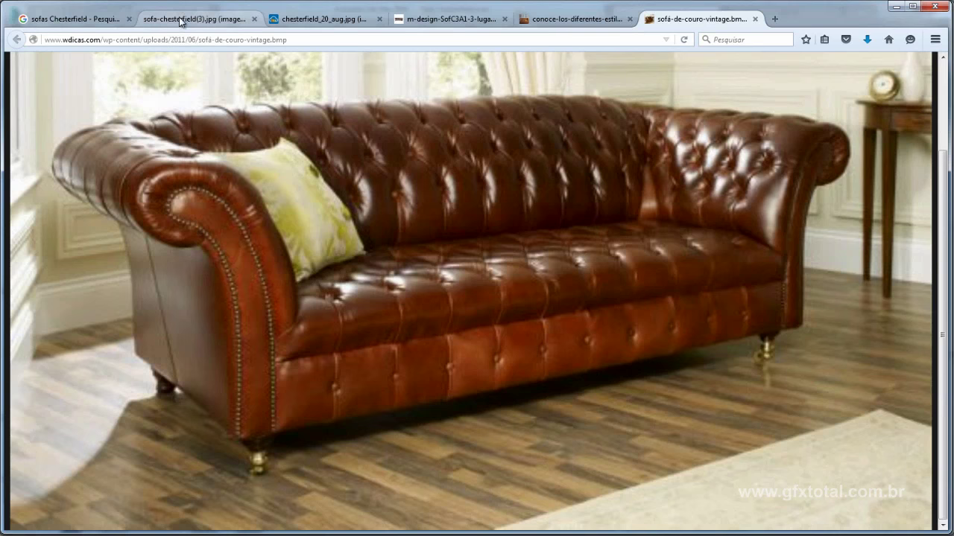
click(180, 21)
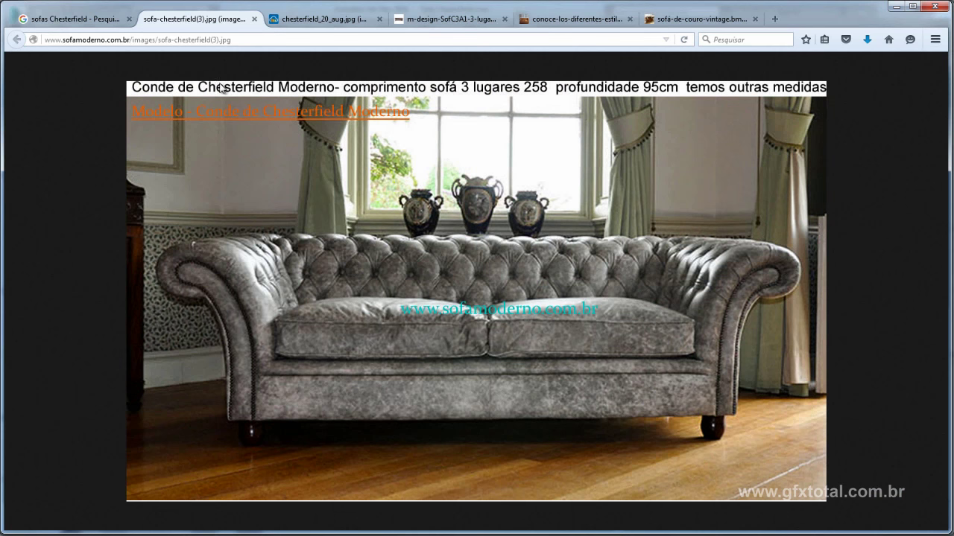
click(320, 28)
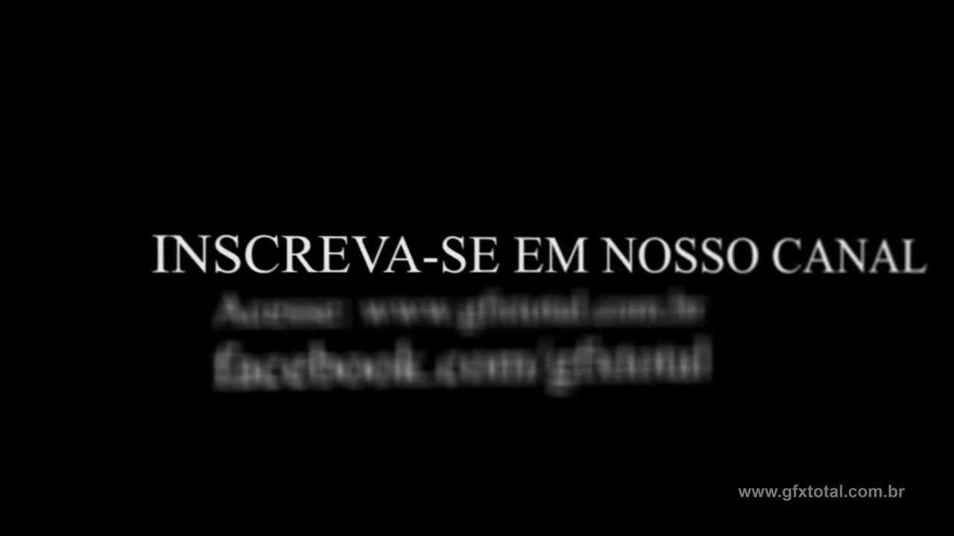